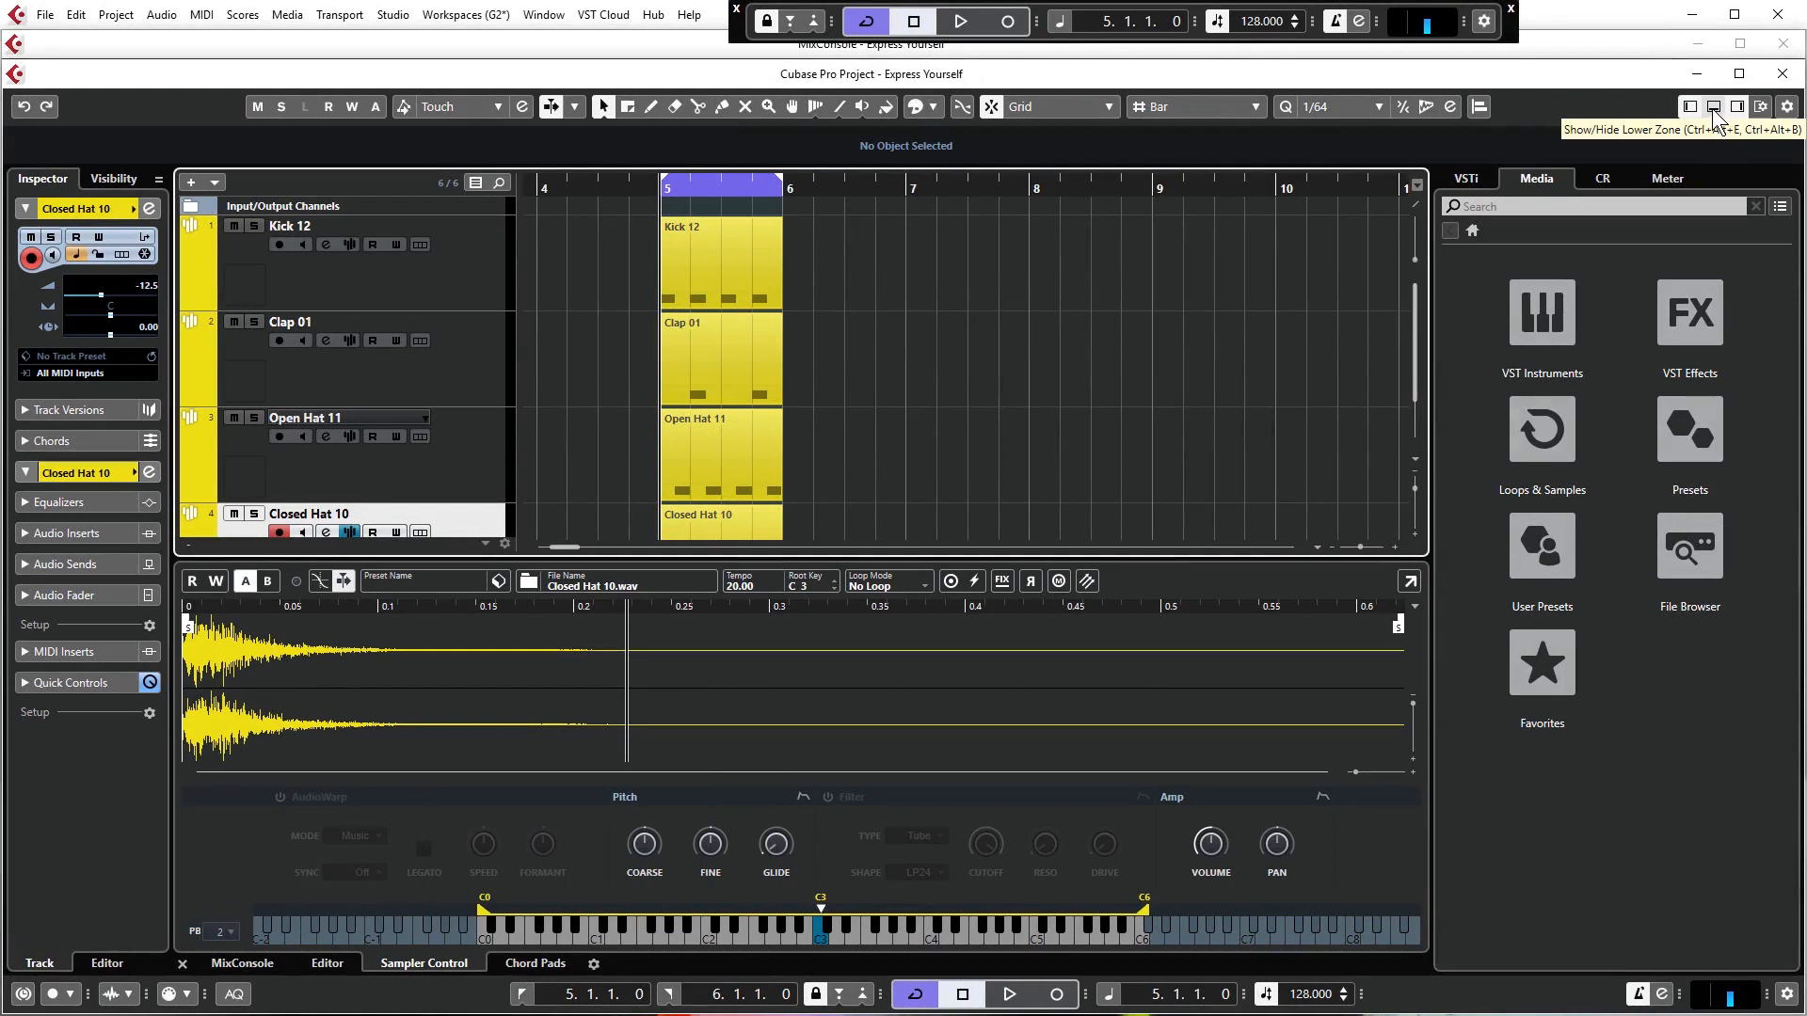
# Hide the lower zone so that all four drum tracks fit in the project view
pyautogui.click(1712, 107)
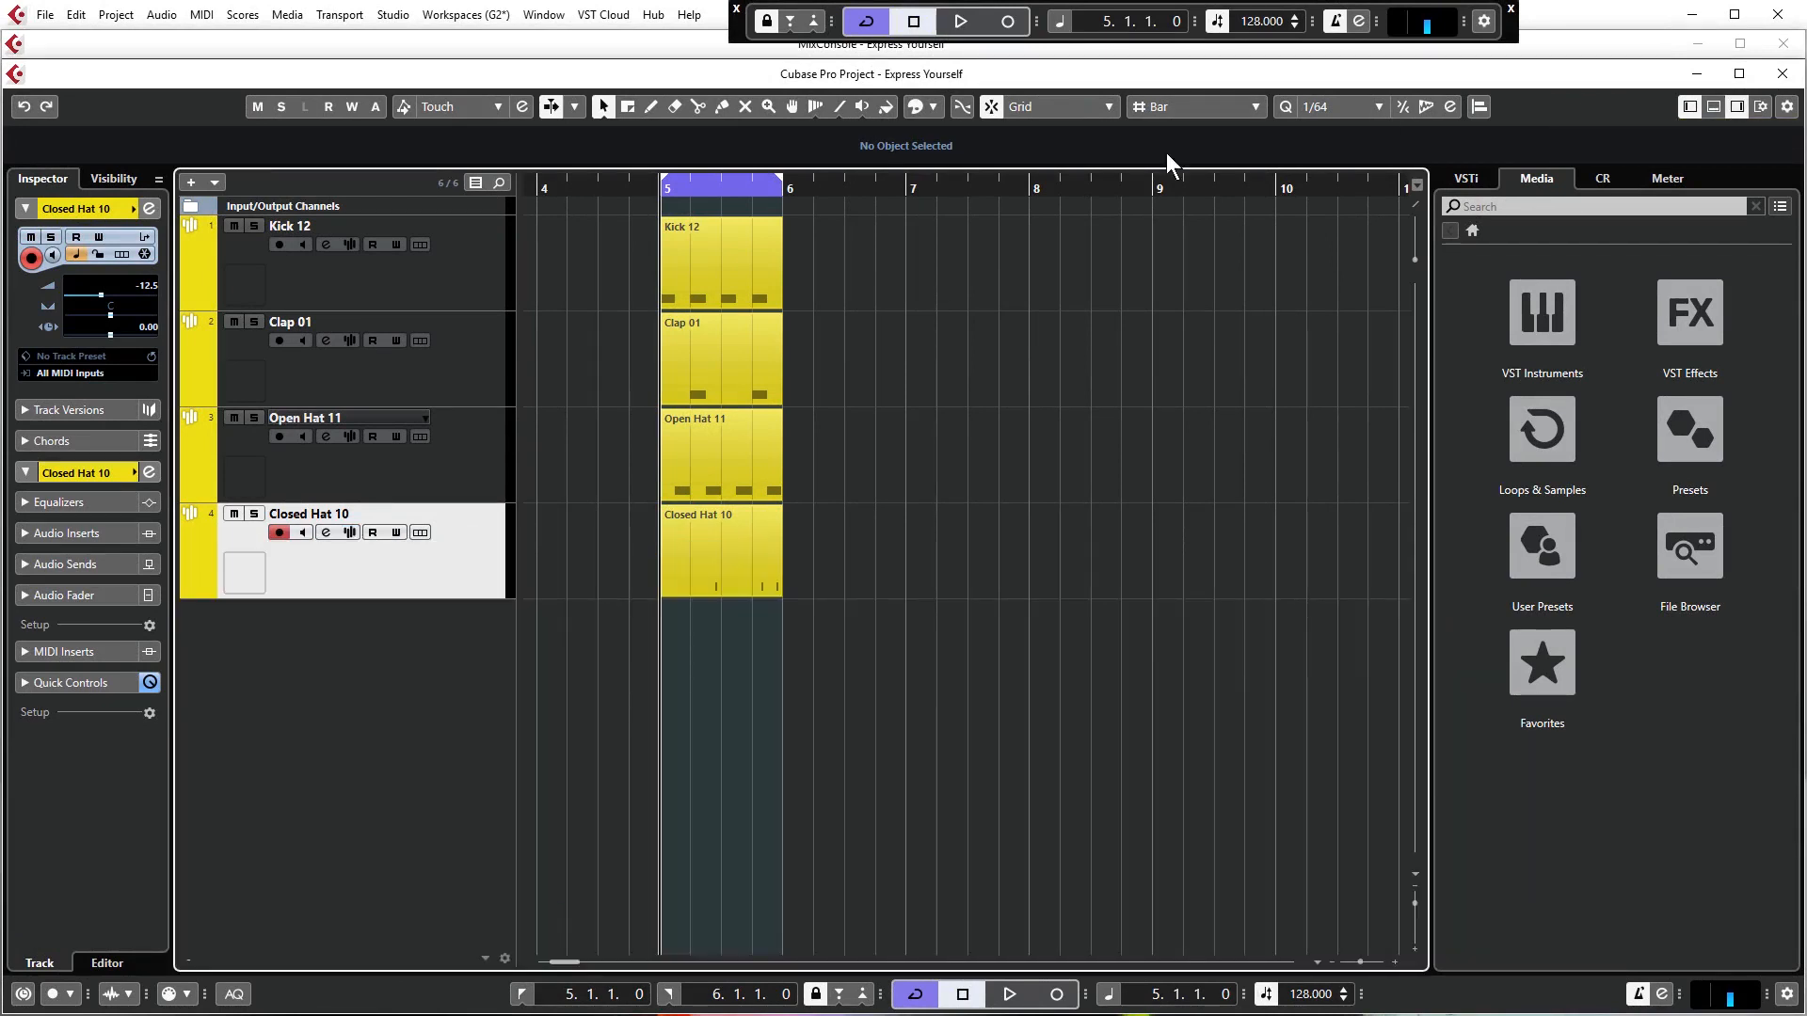
pyautogui.scroll(4, 698, 490)
pyautogui.scroll(3, 596, 506)
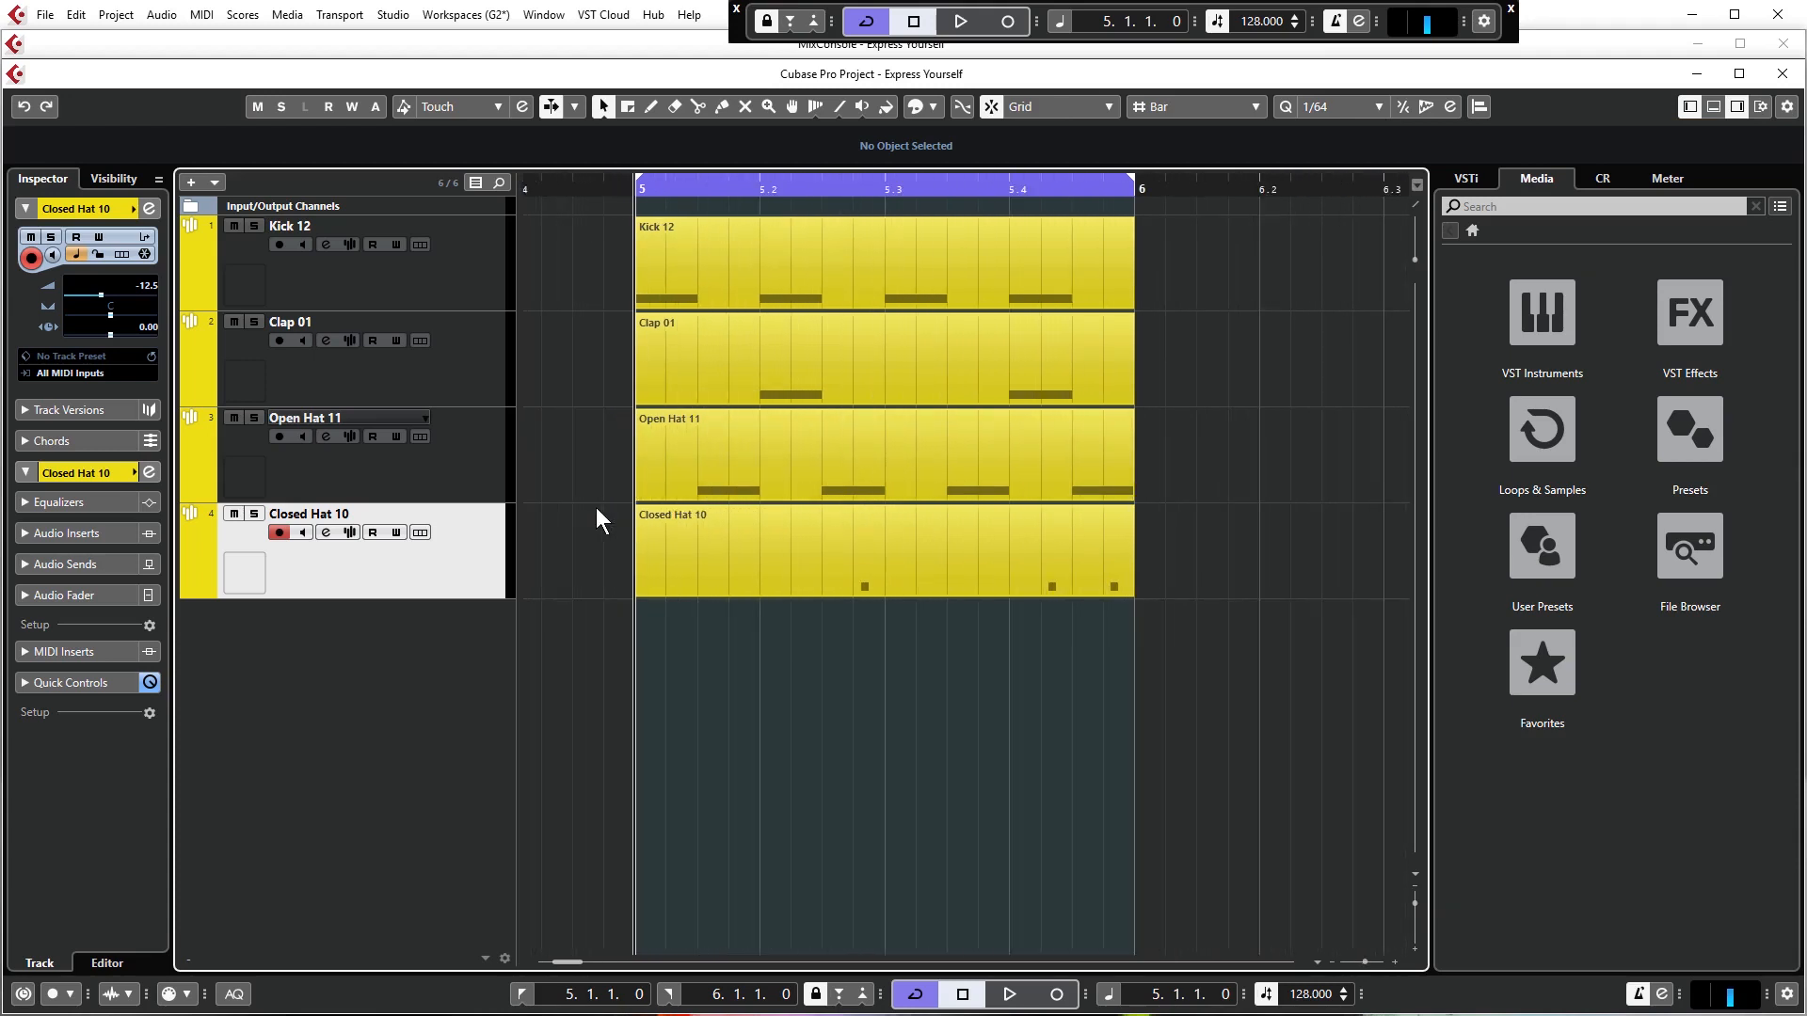
pyautogui.scroll(1, 596, 506)
pyautogui.scroll(-3, 629, 536)
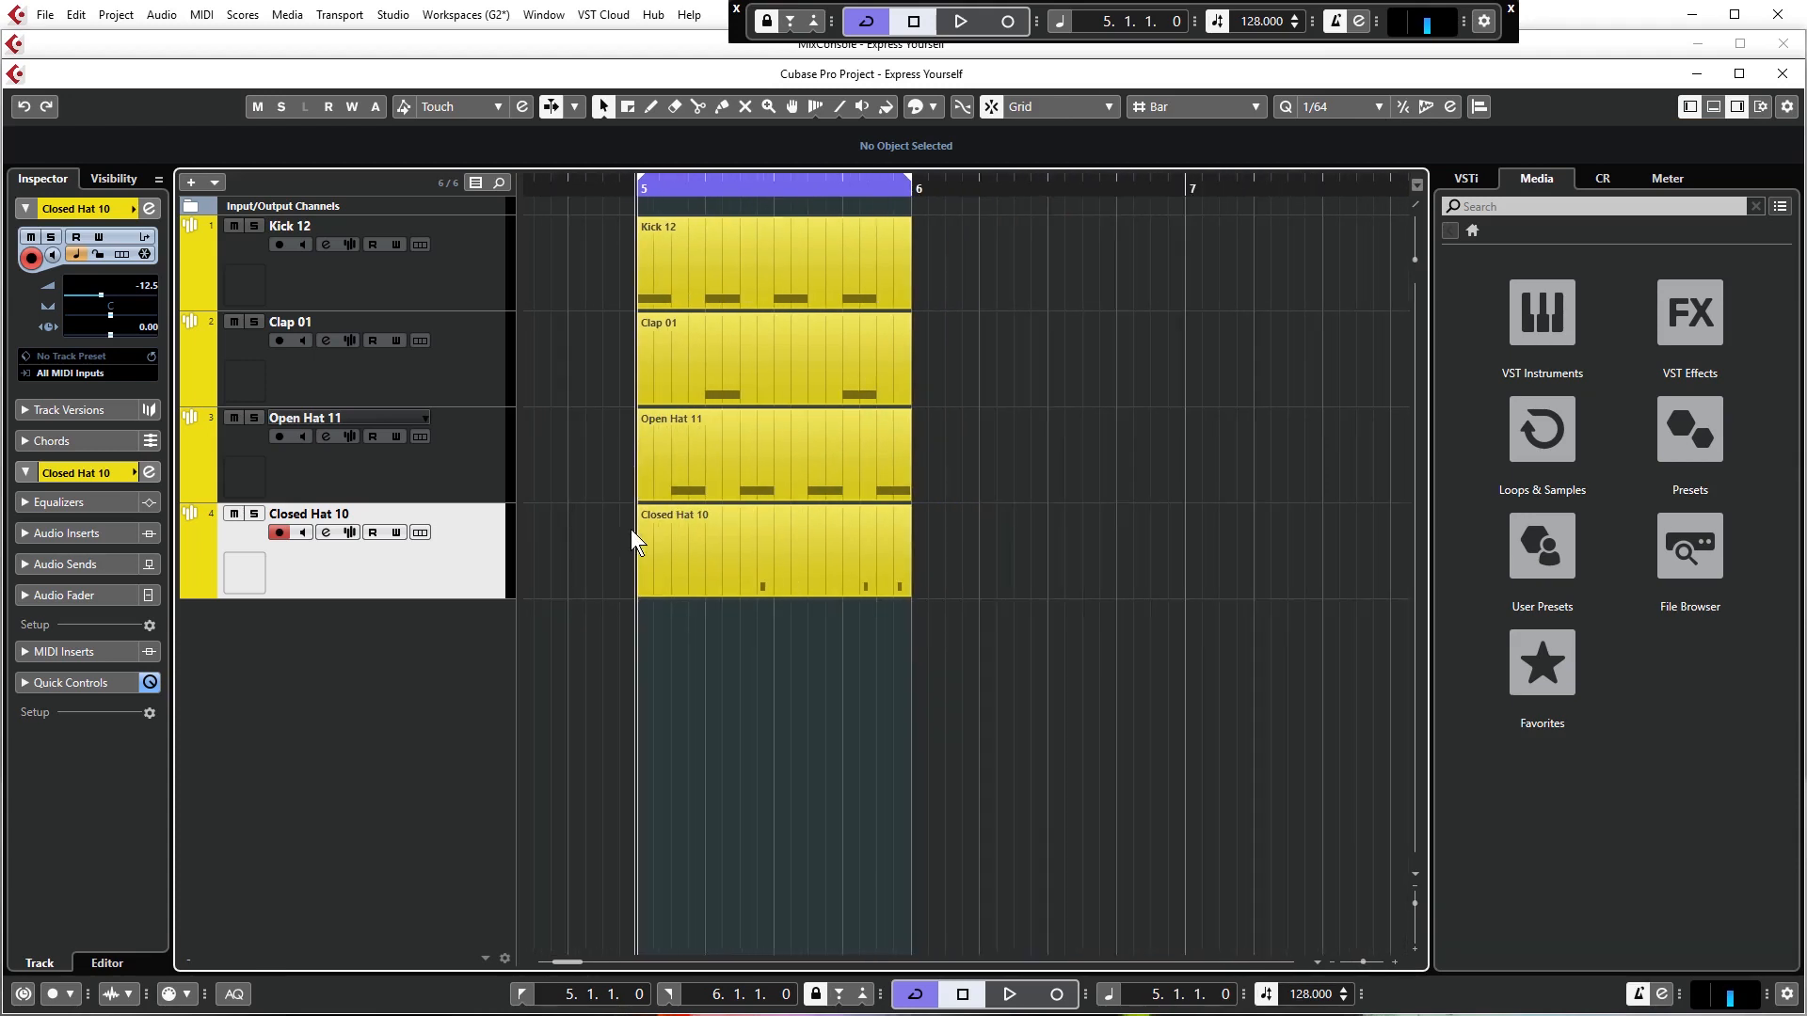
pyautogui.scroll(-3, 630, 527)
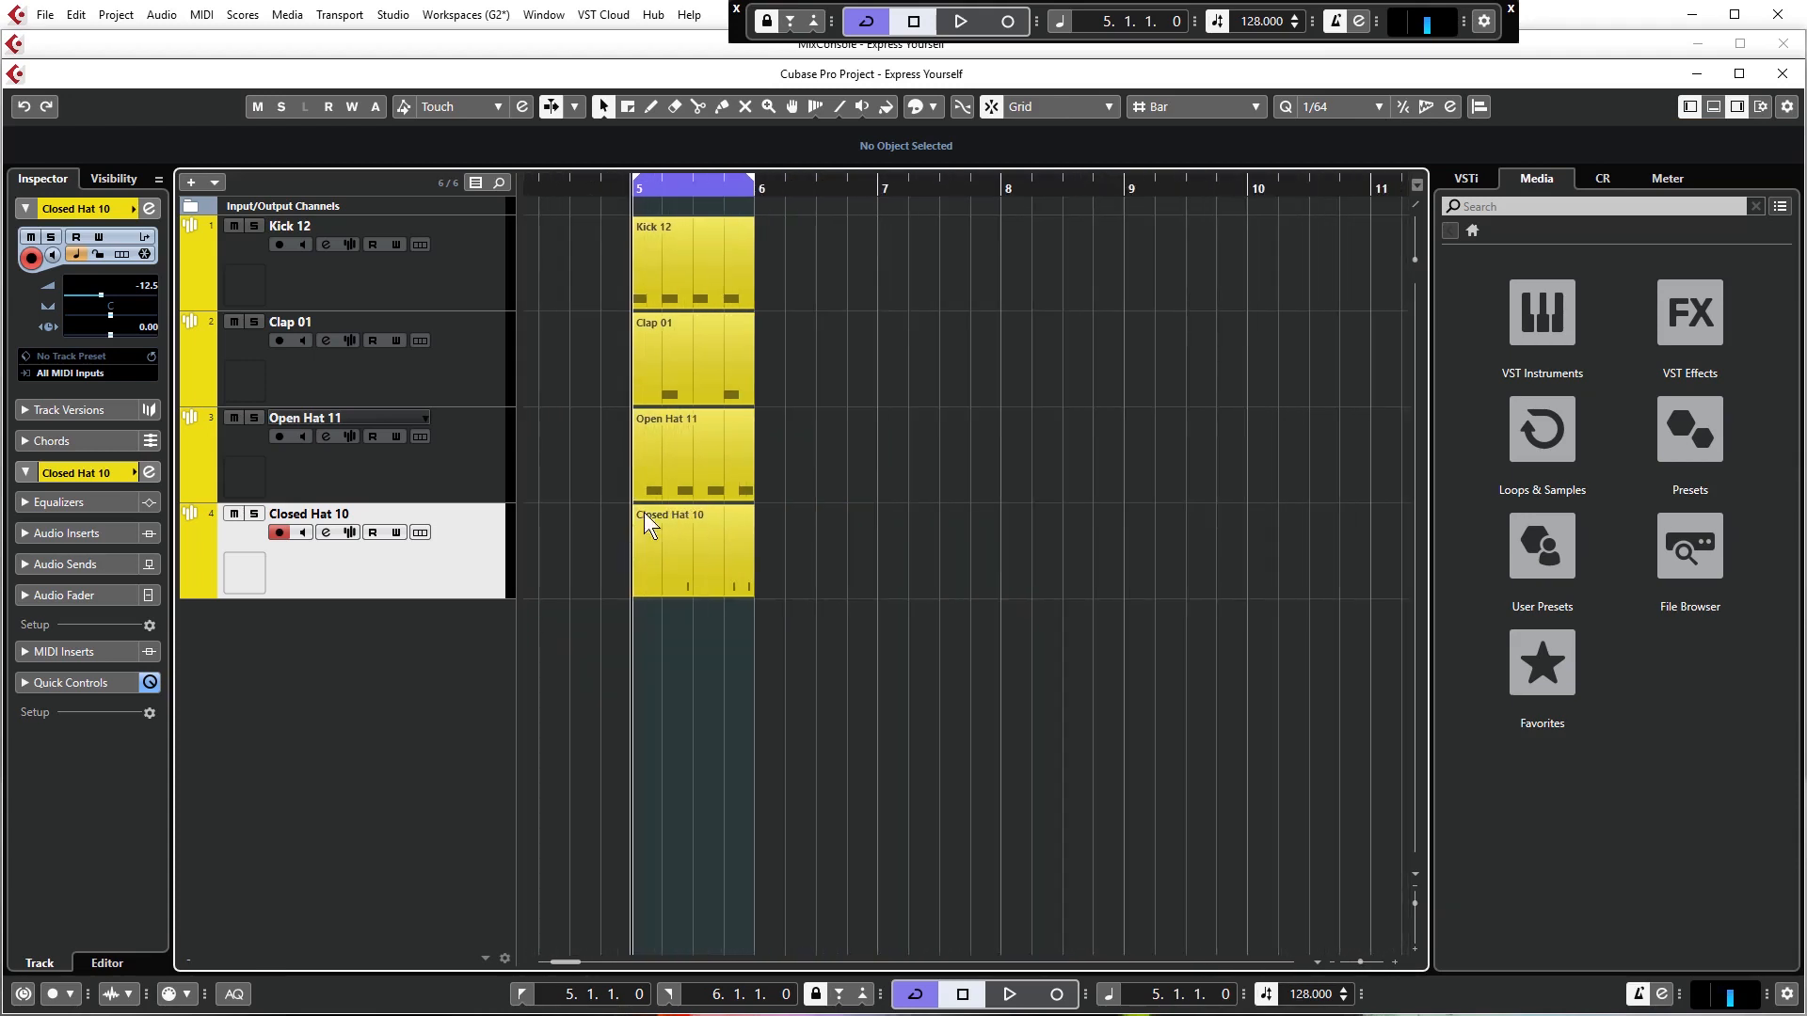
# Duplicate the four drum parts in bar 5 three times through bar 8, and extend the cycle range to bar 9
pyautogui.moveTo(899, 613); pyautogui.dragTo(607, 247)
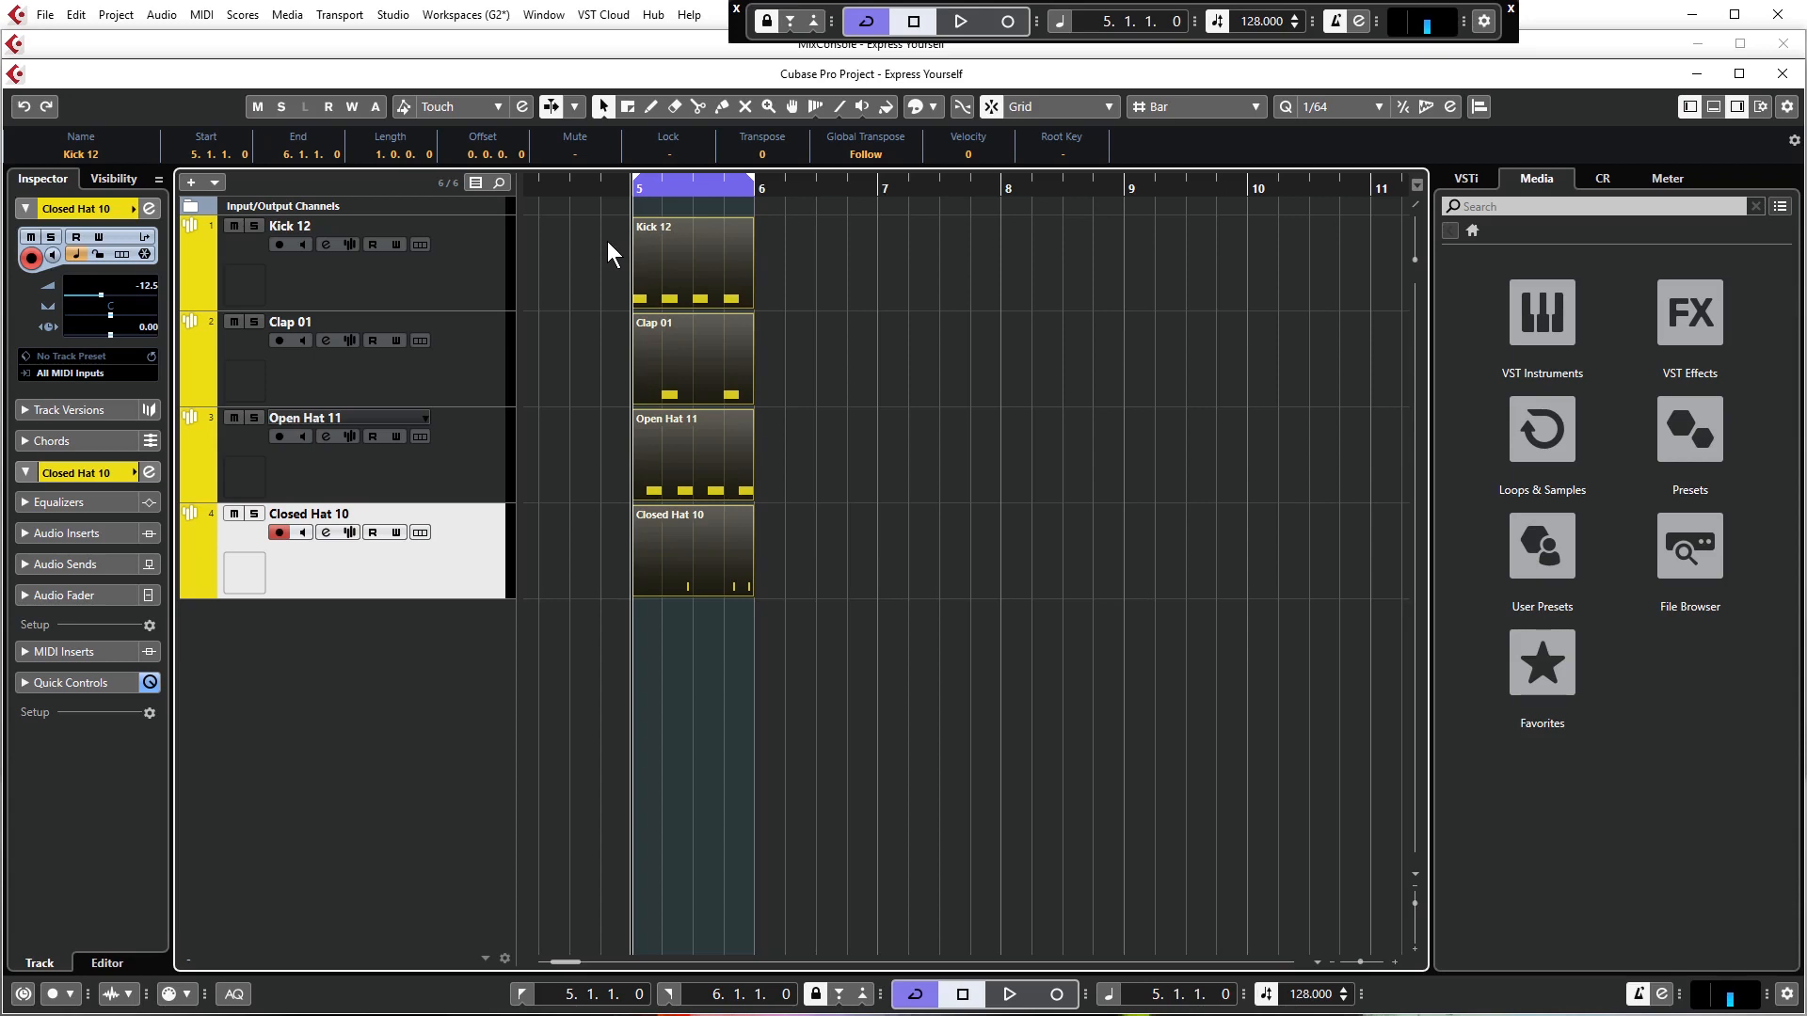
pyautogui.click(822, 520)
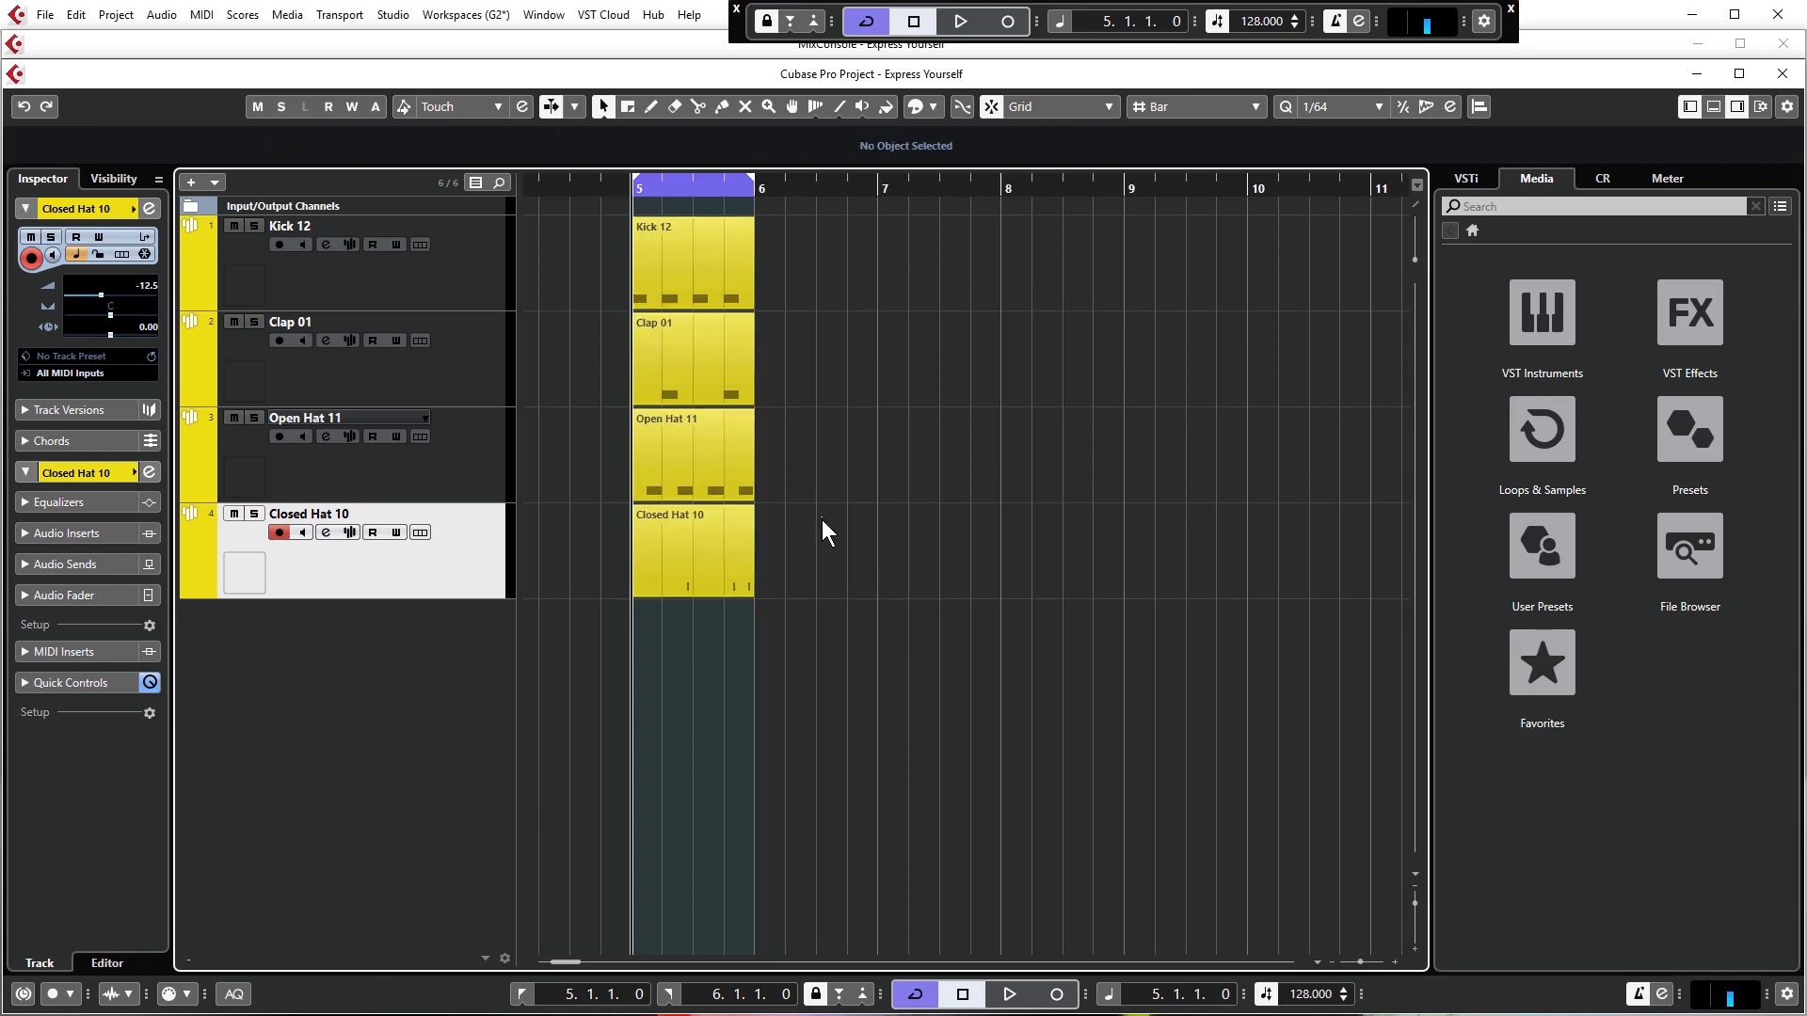
pyautogui.moveTo(884, 548); pyautogui.dragTo(653, 230)
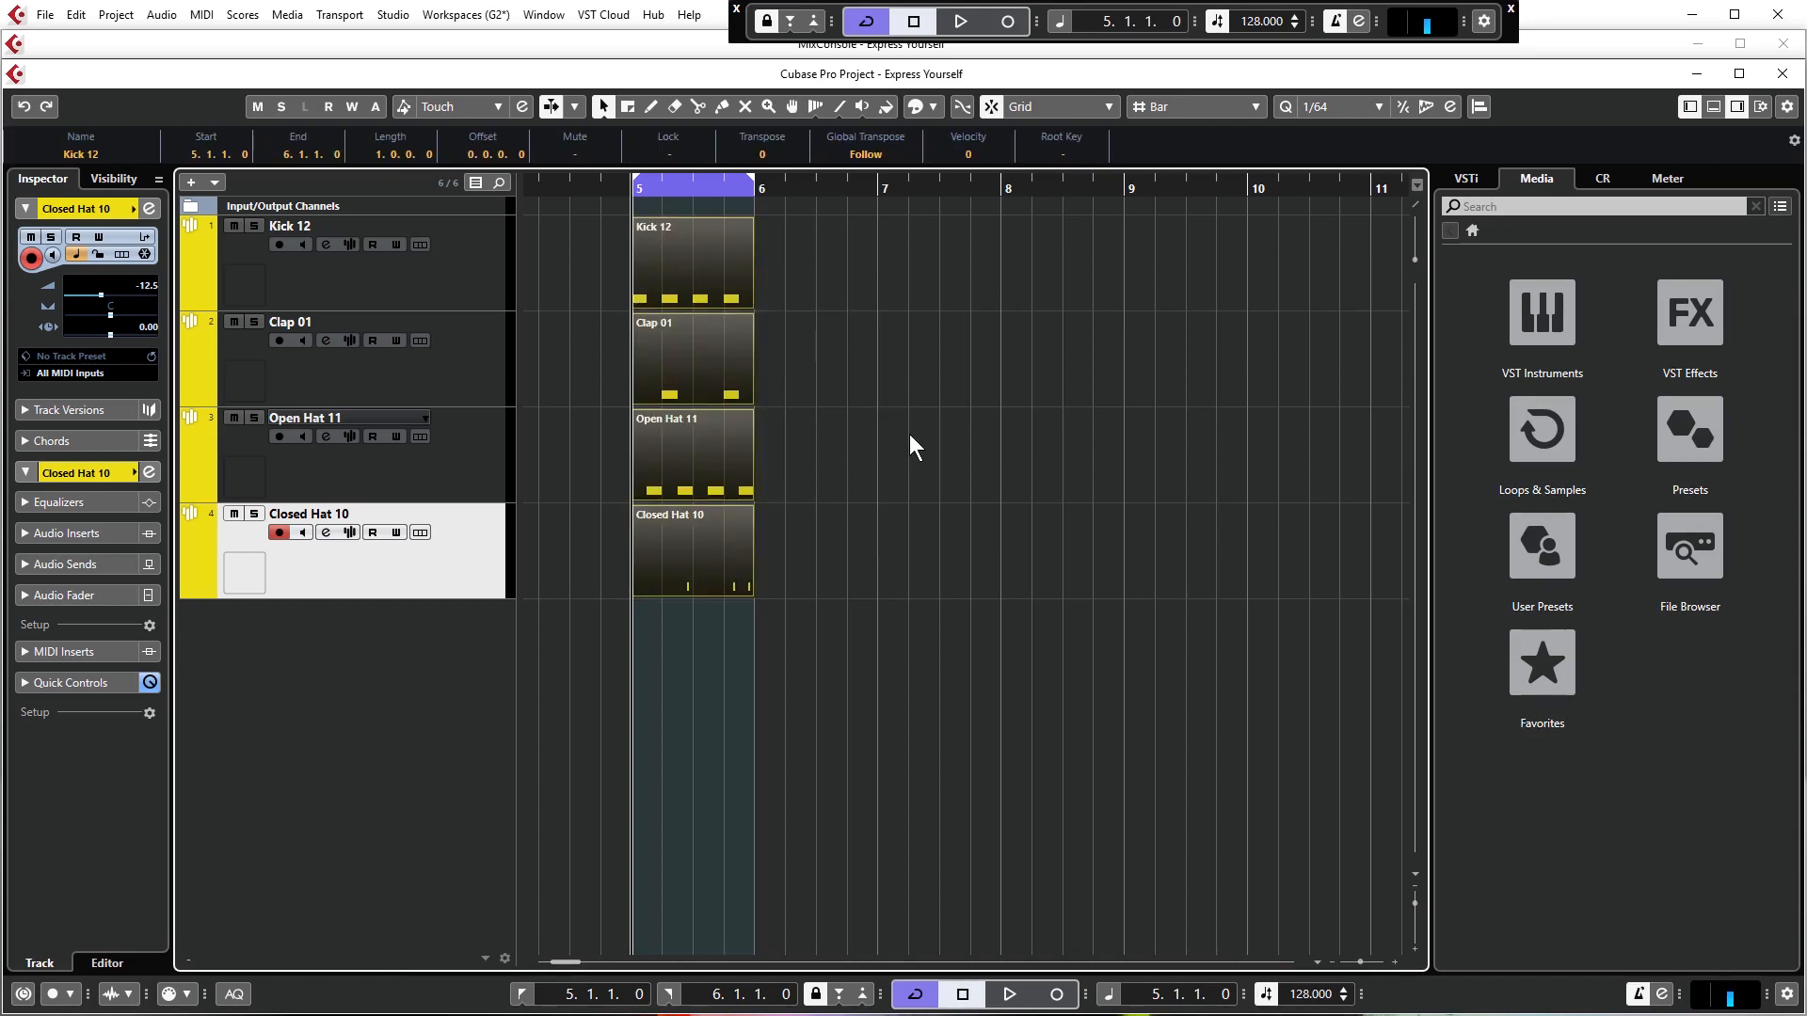
pyautogui.hotkey('ctrl', 'd')
pyautogui.hotkey('ctrl', 'd')
pyautogui.hotkey('ctrl', 'd')
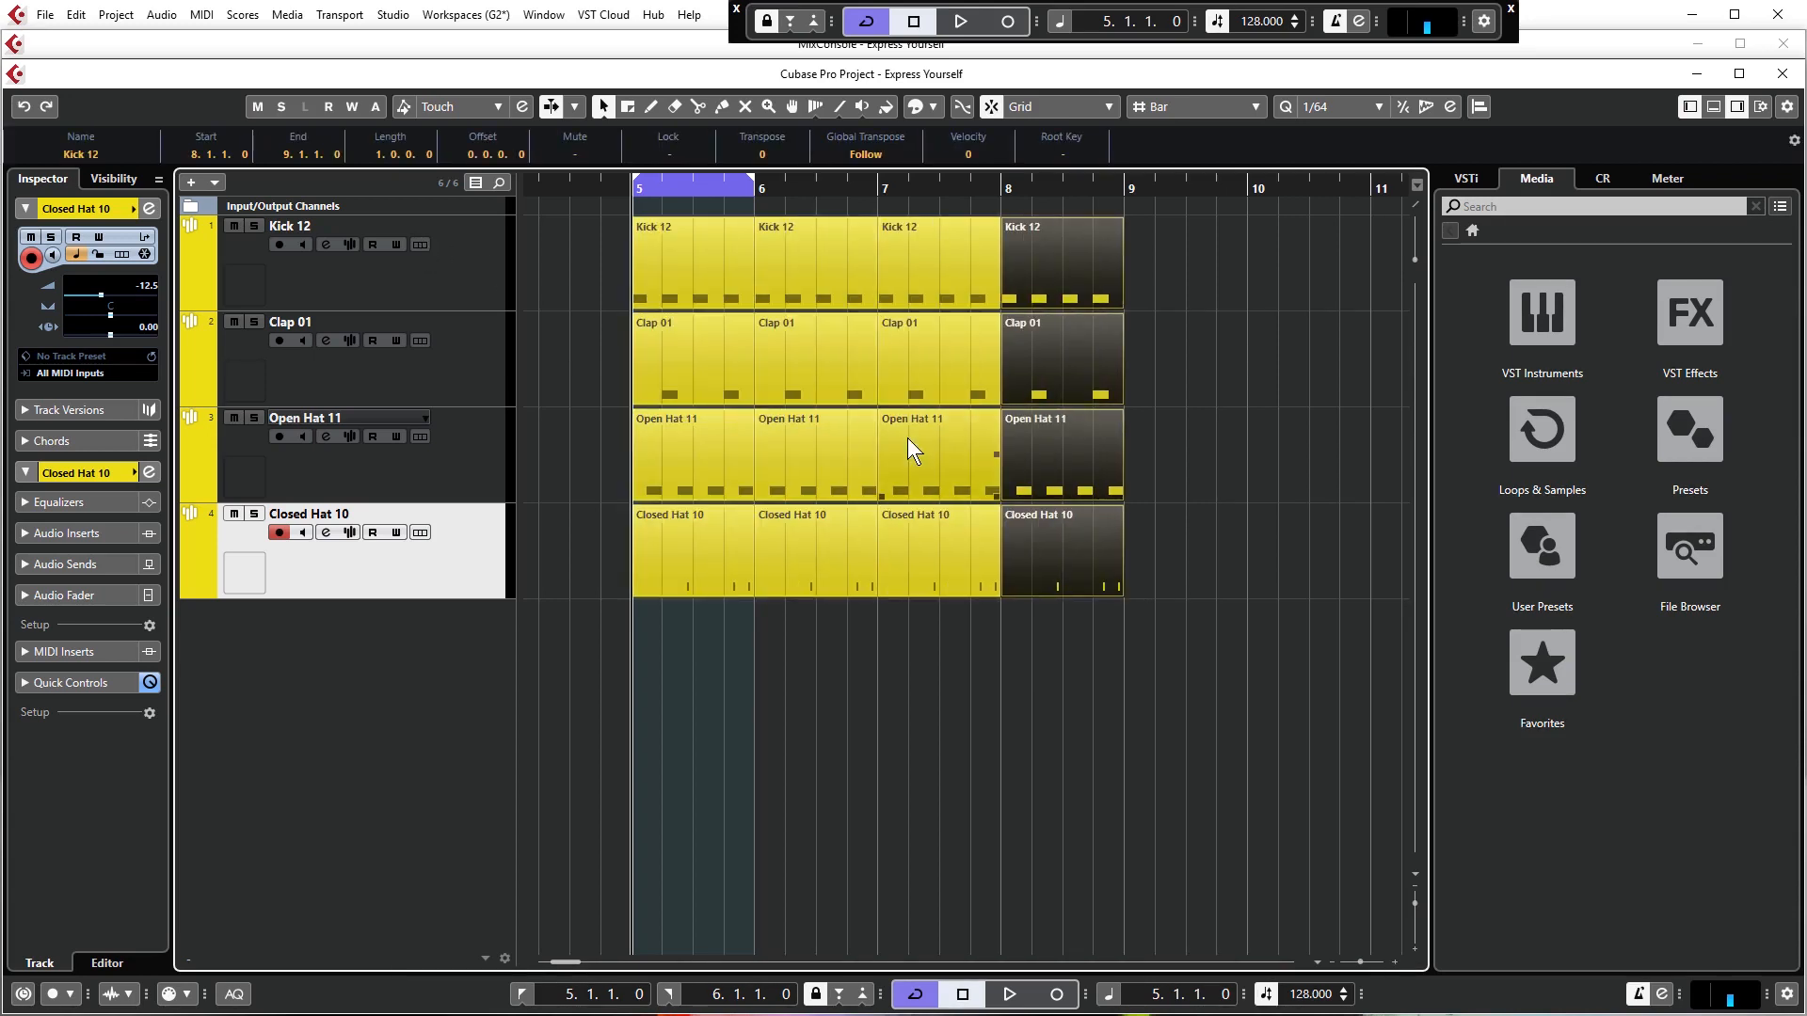
pyautogui.moveTo(754, 184); pyautogui.dragTo(1102, 187)
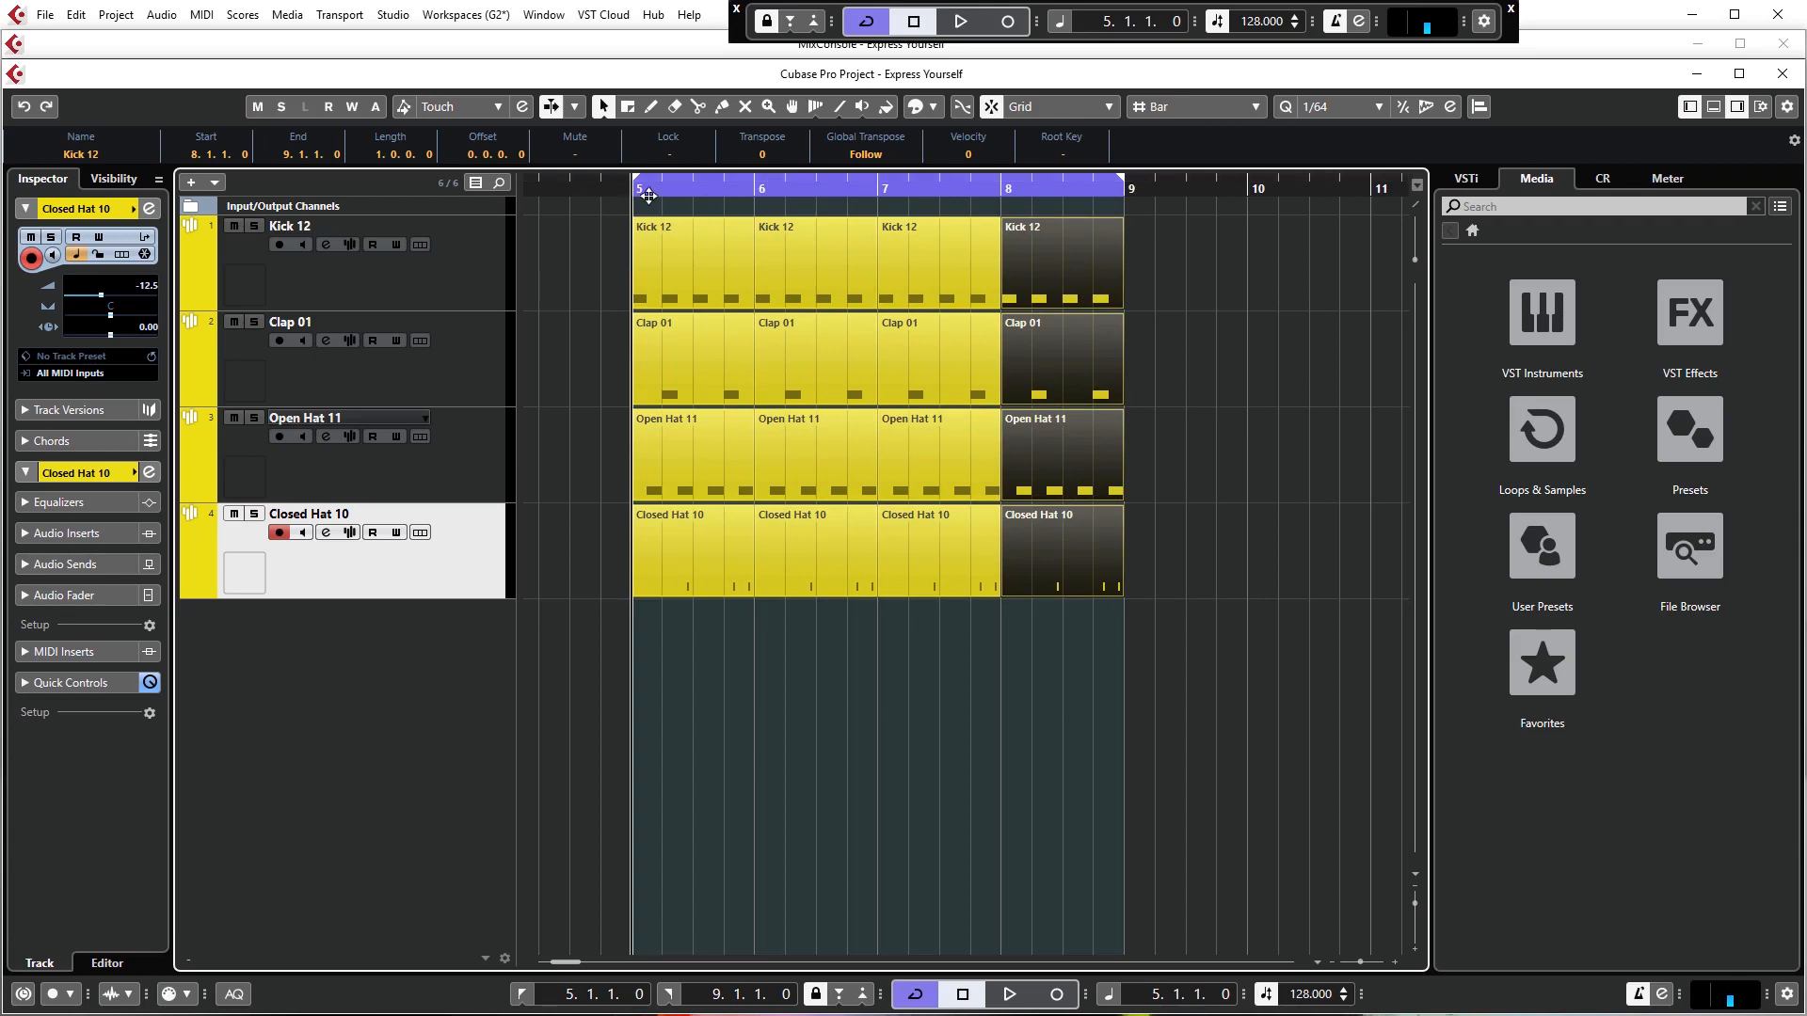
pyautogui.click(956, 648)
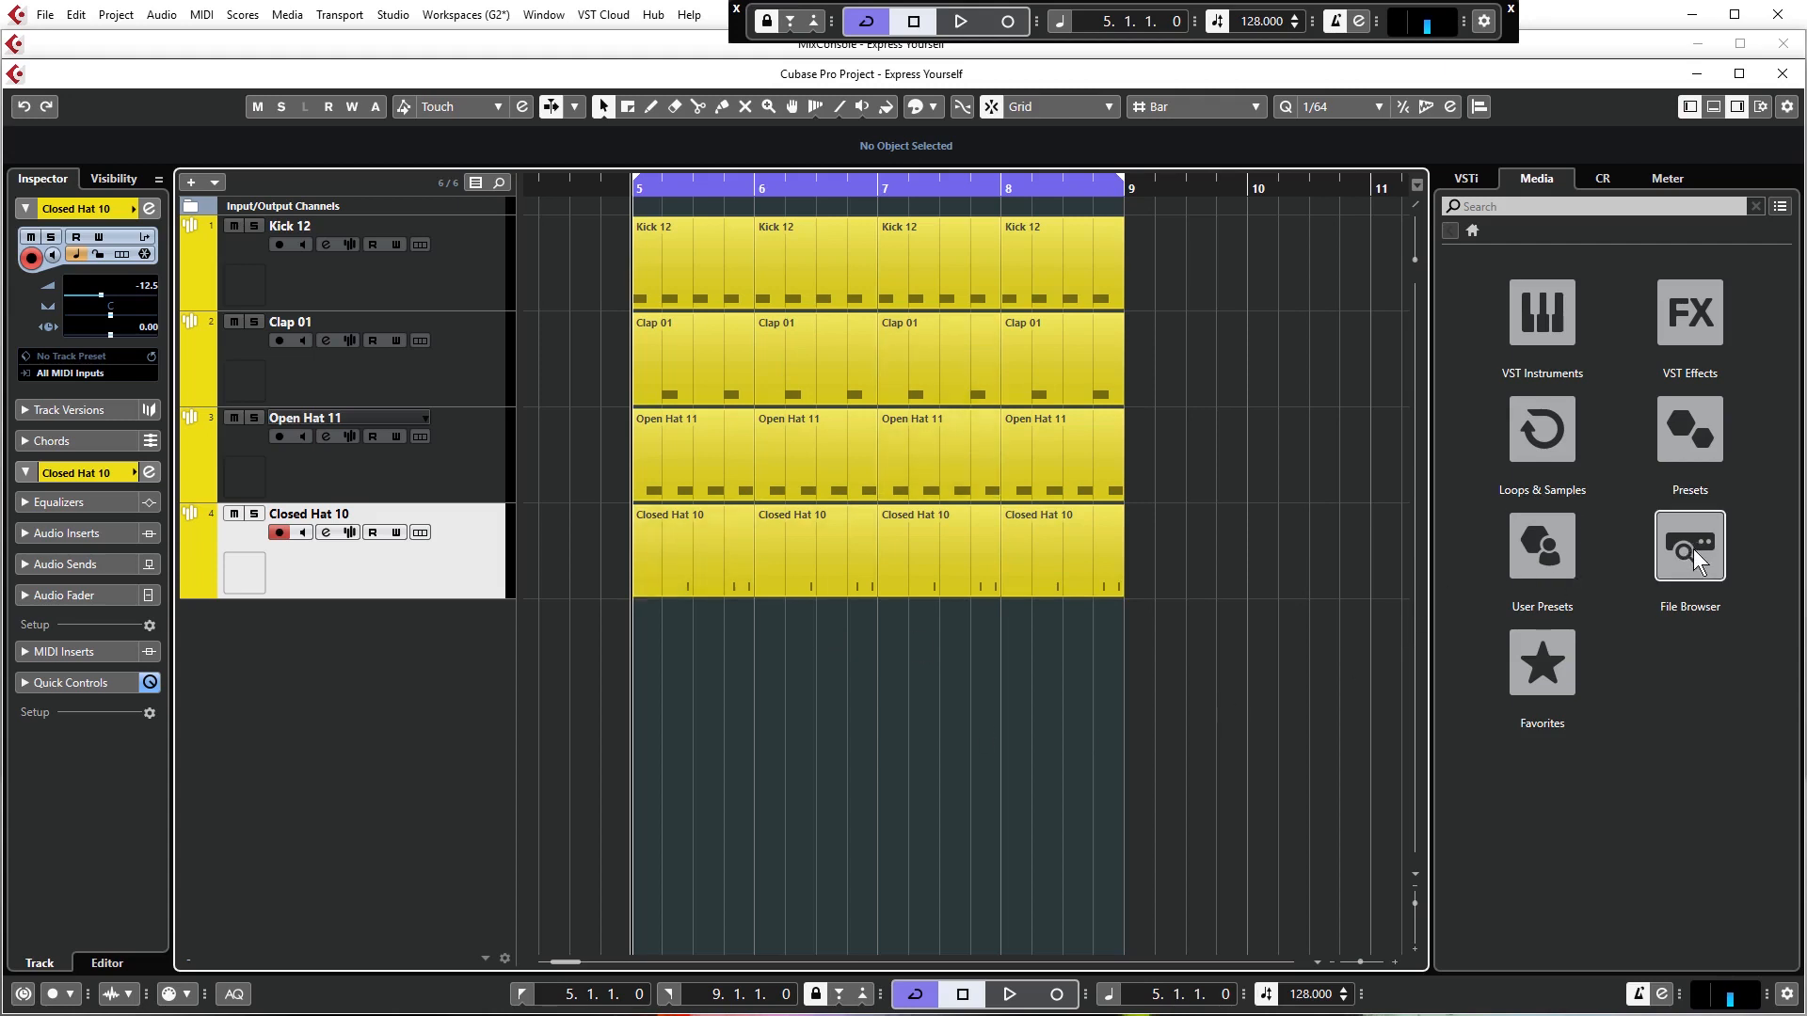
# Browse the sample files to the Leads folder under Synth Shots in BTP Club Tools 1
pyautogui.click(1652, 544)
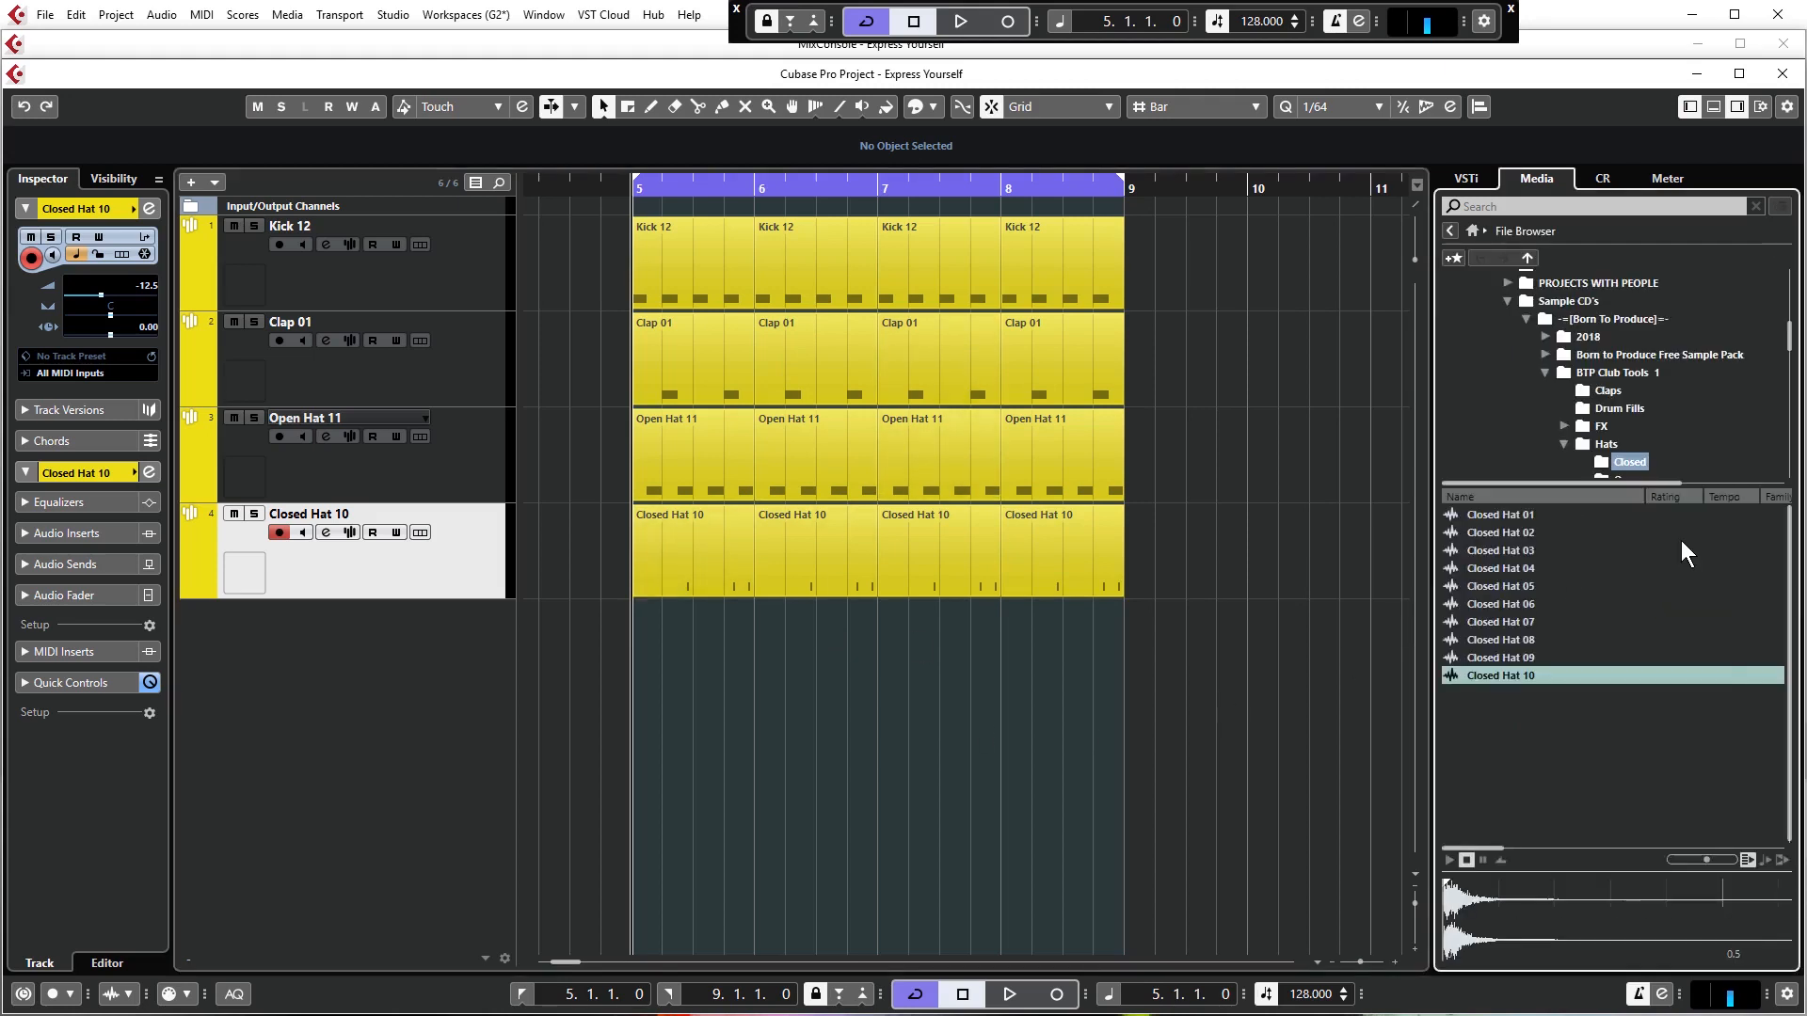
pyautogui.click(1562, 386)
pyautogui.click(1564, 390)
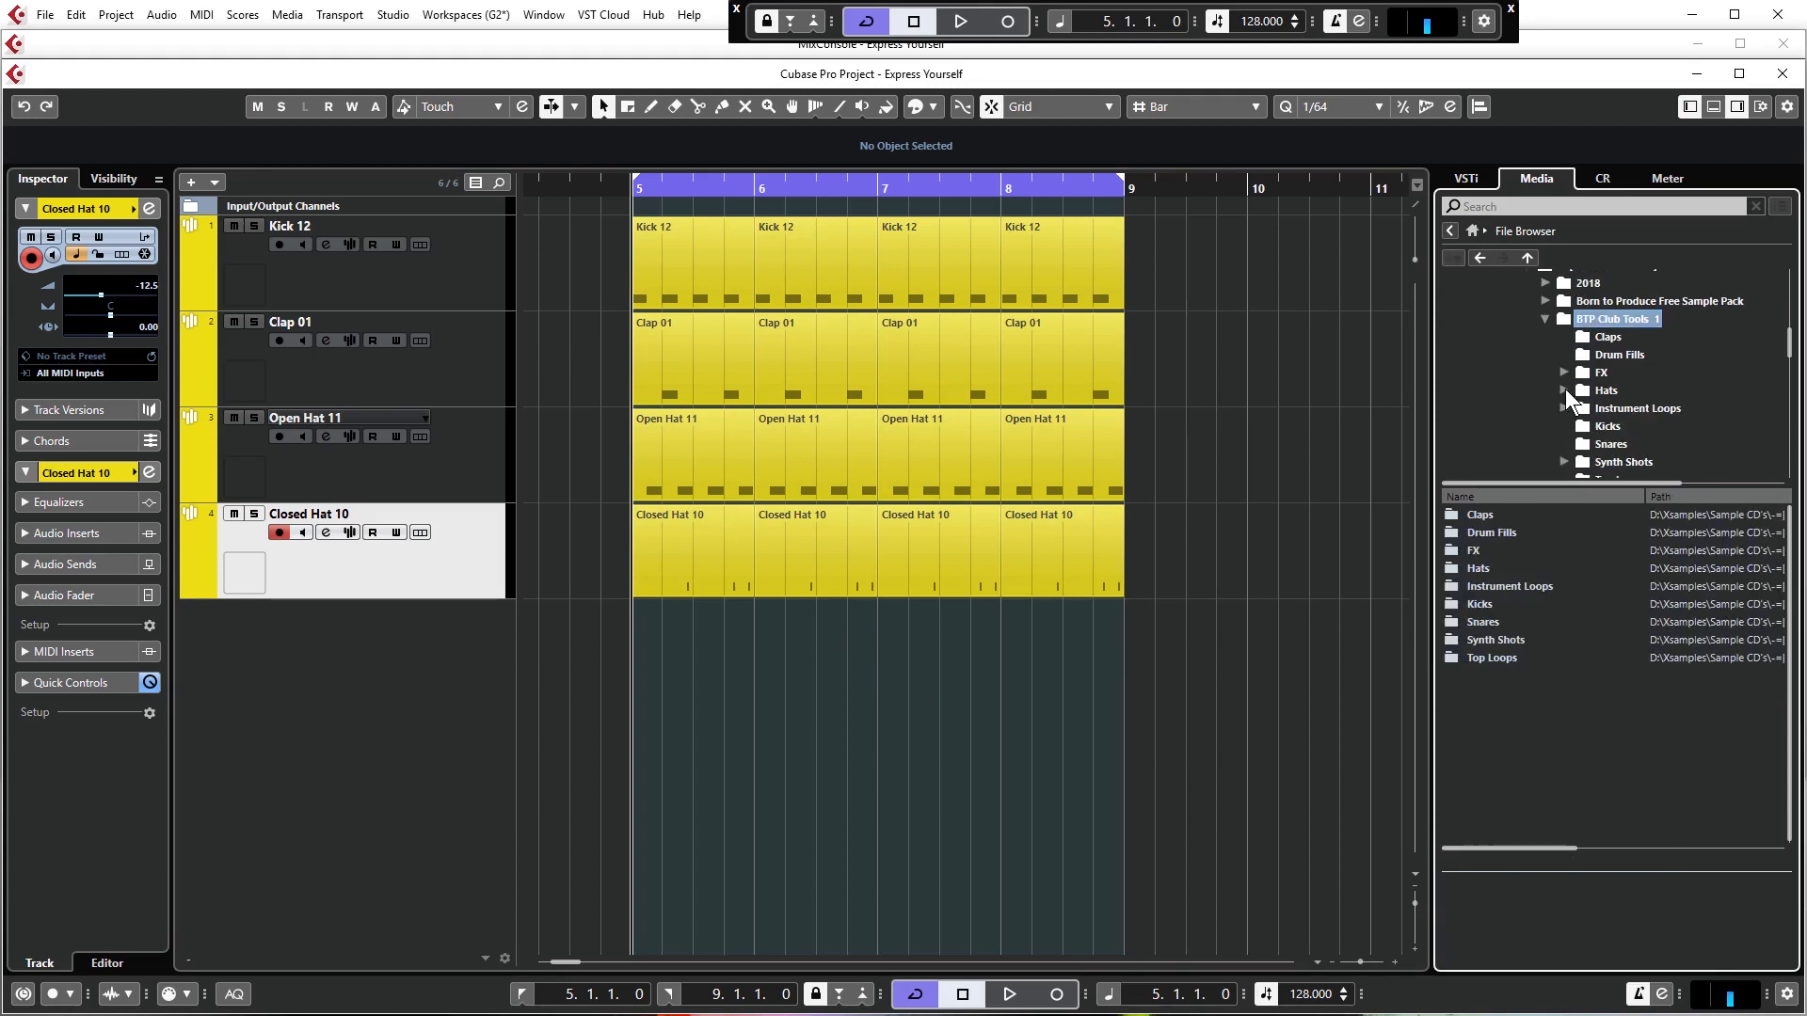
pyautogui.scroll(-1, 1566, 388)
pyautogui.click(1563, 407)
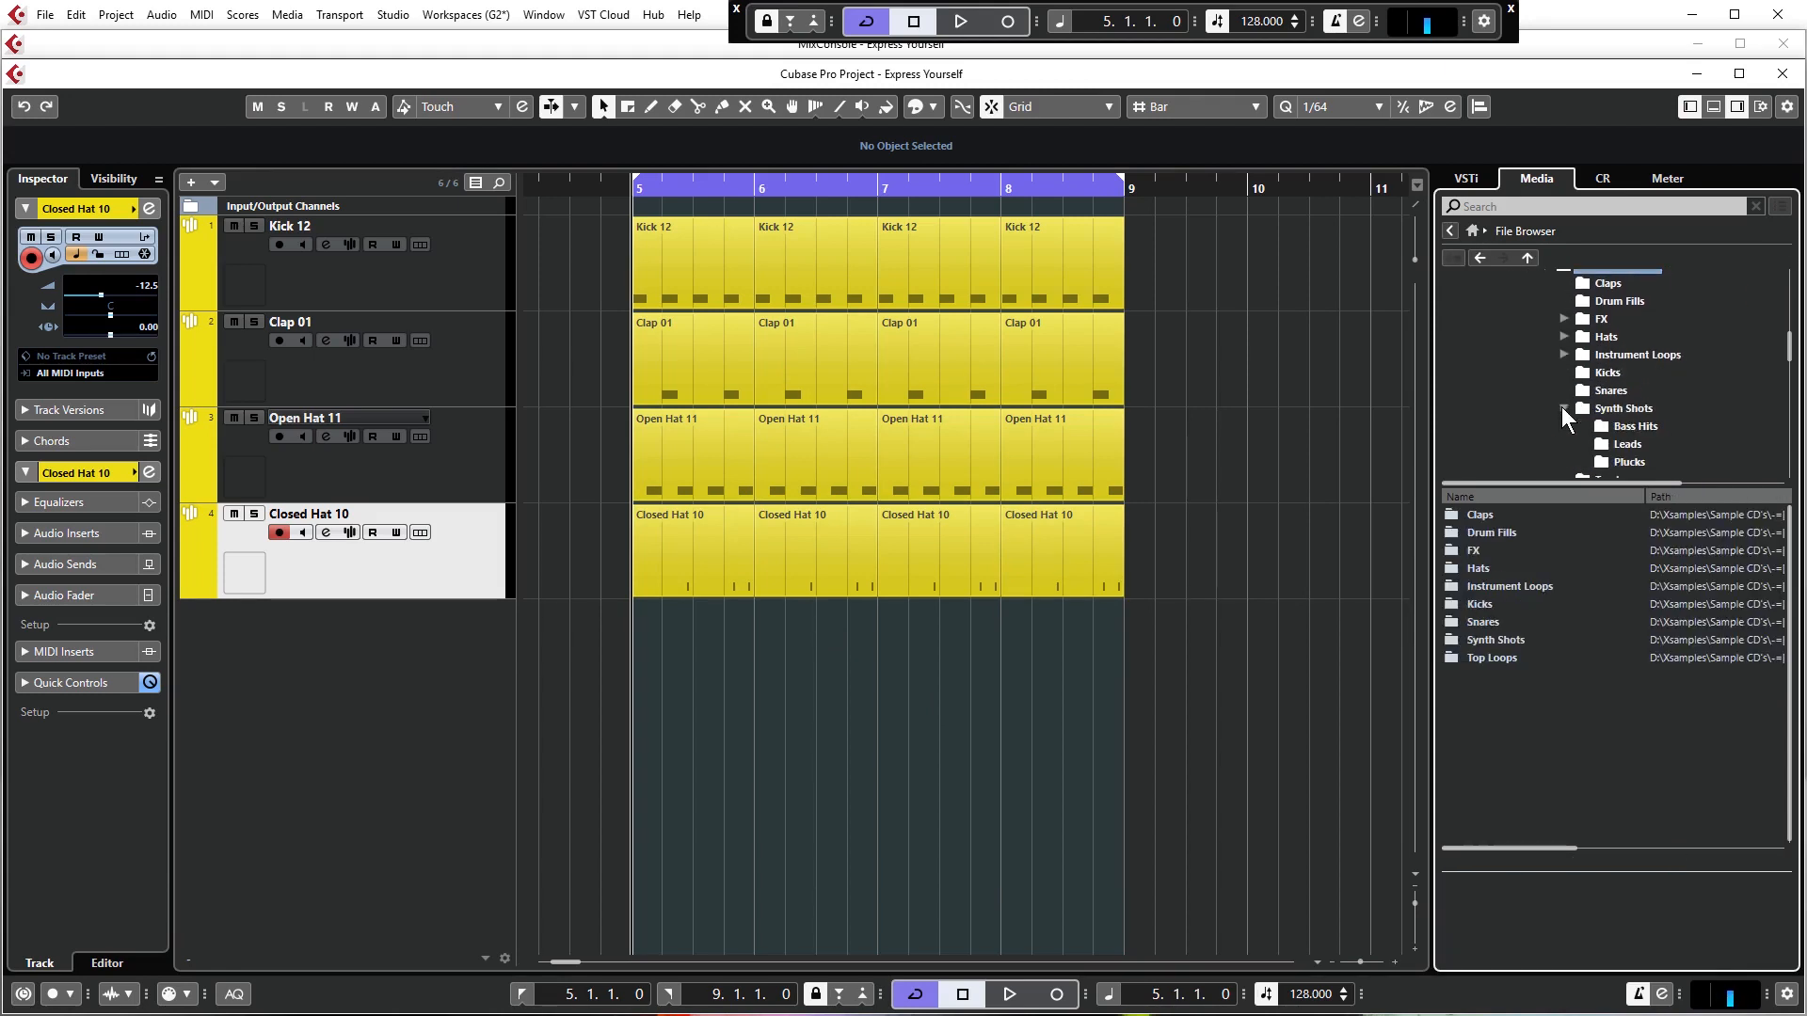
pyautogui.scroll(-1, 1624, 414)
pyautogui.click(1626, 411)
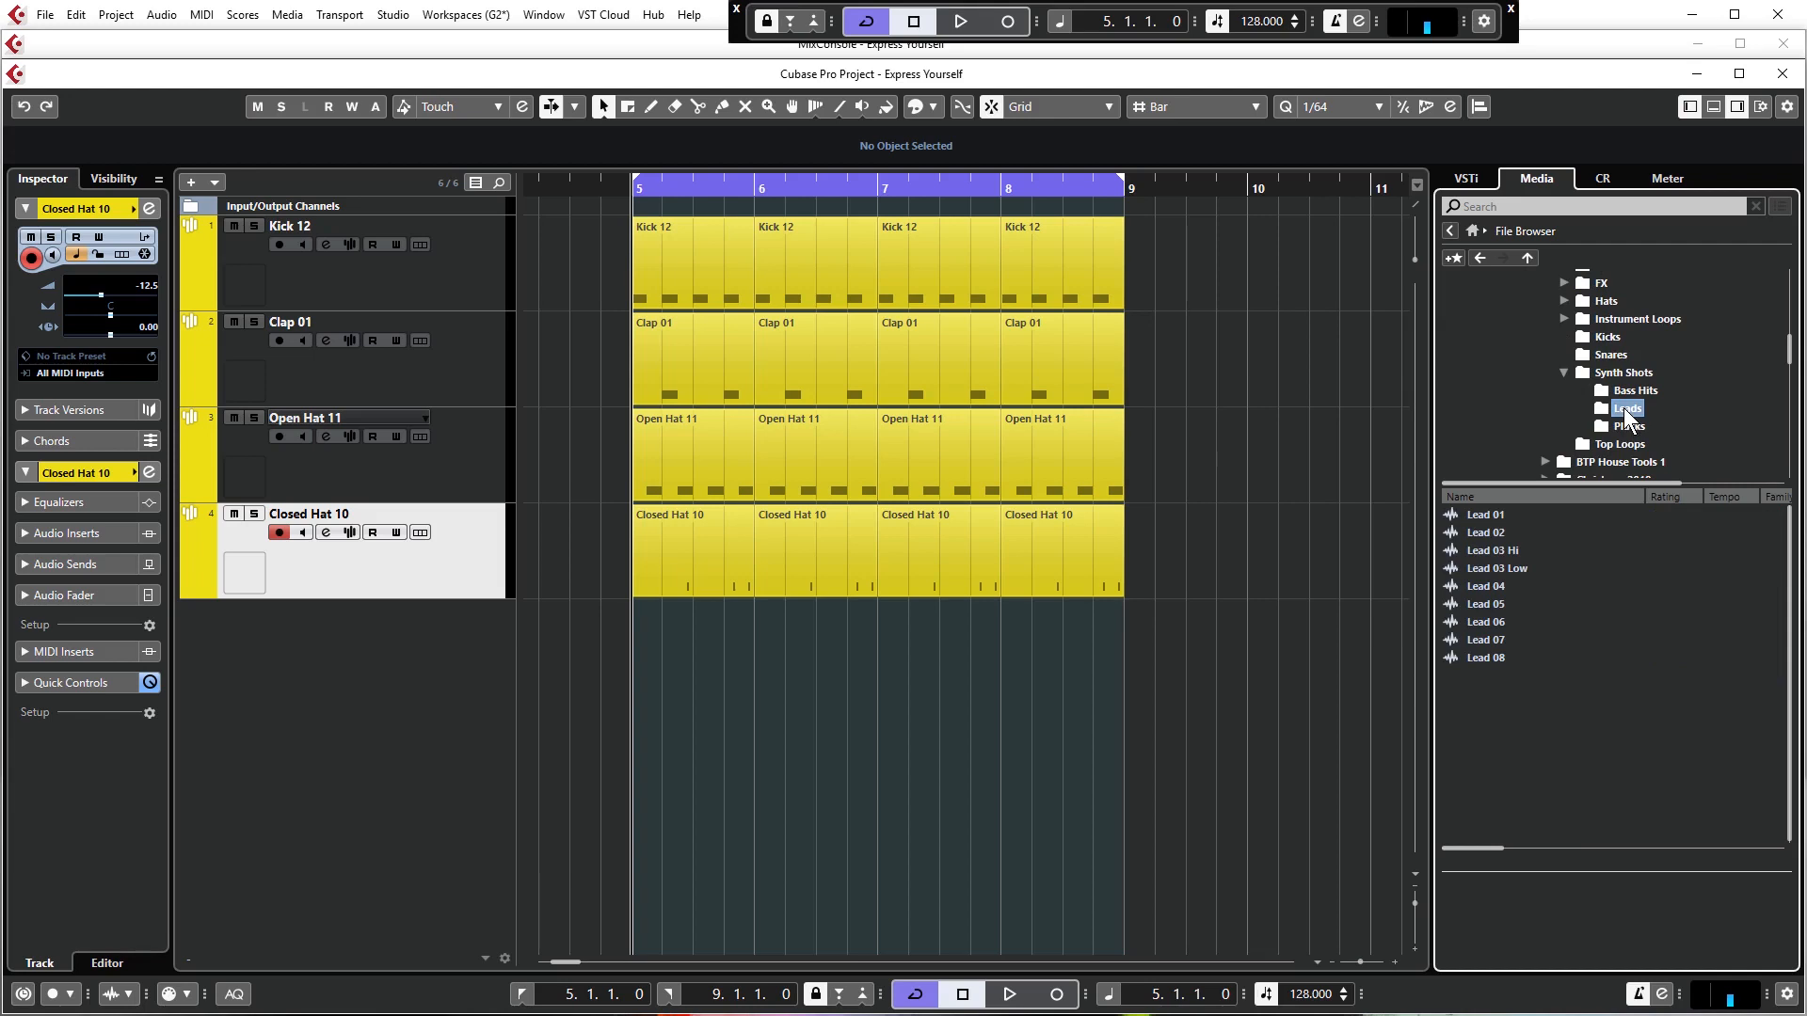
# Create a sampler track from the Lead 03 Hi sample
pyautogui.click(1504, 552)
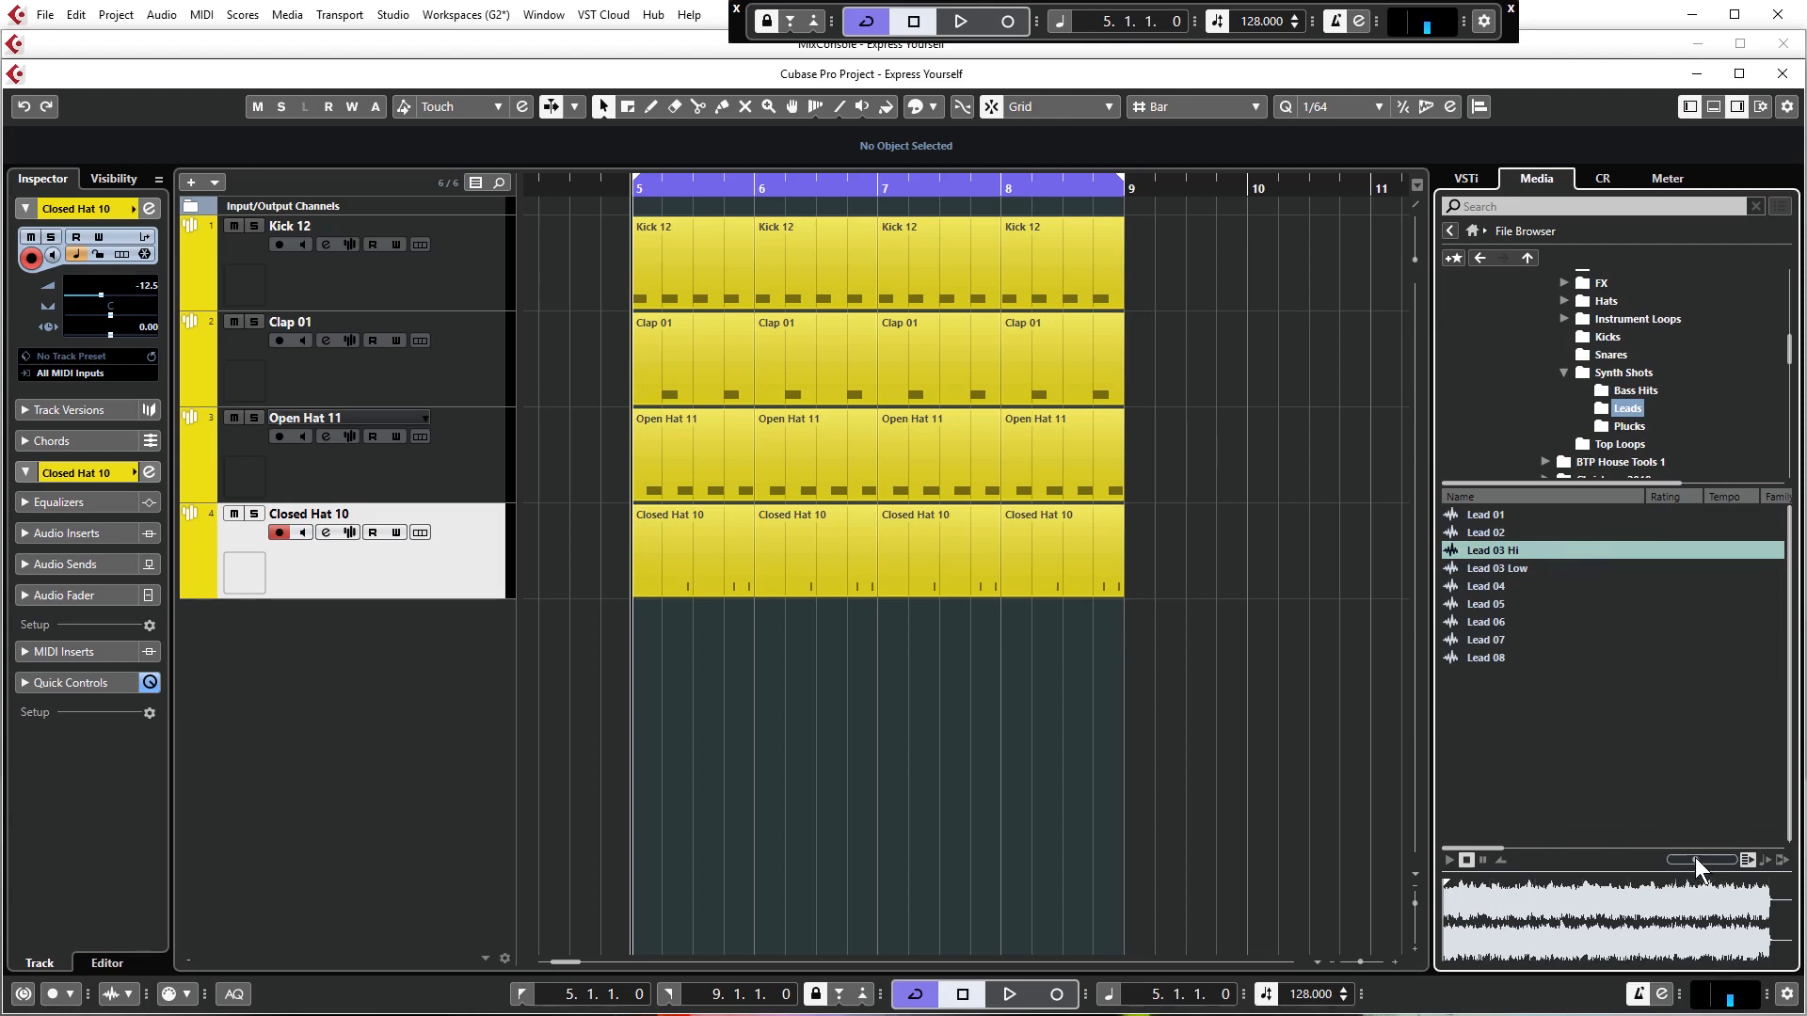
pyautogui.rightClick(1512, 550)
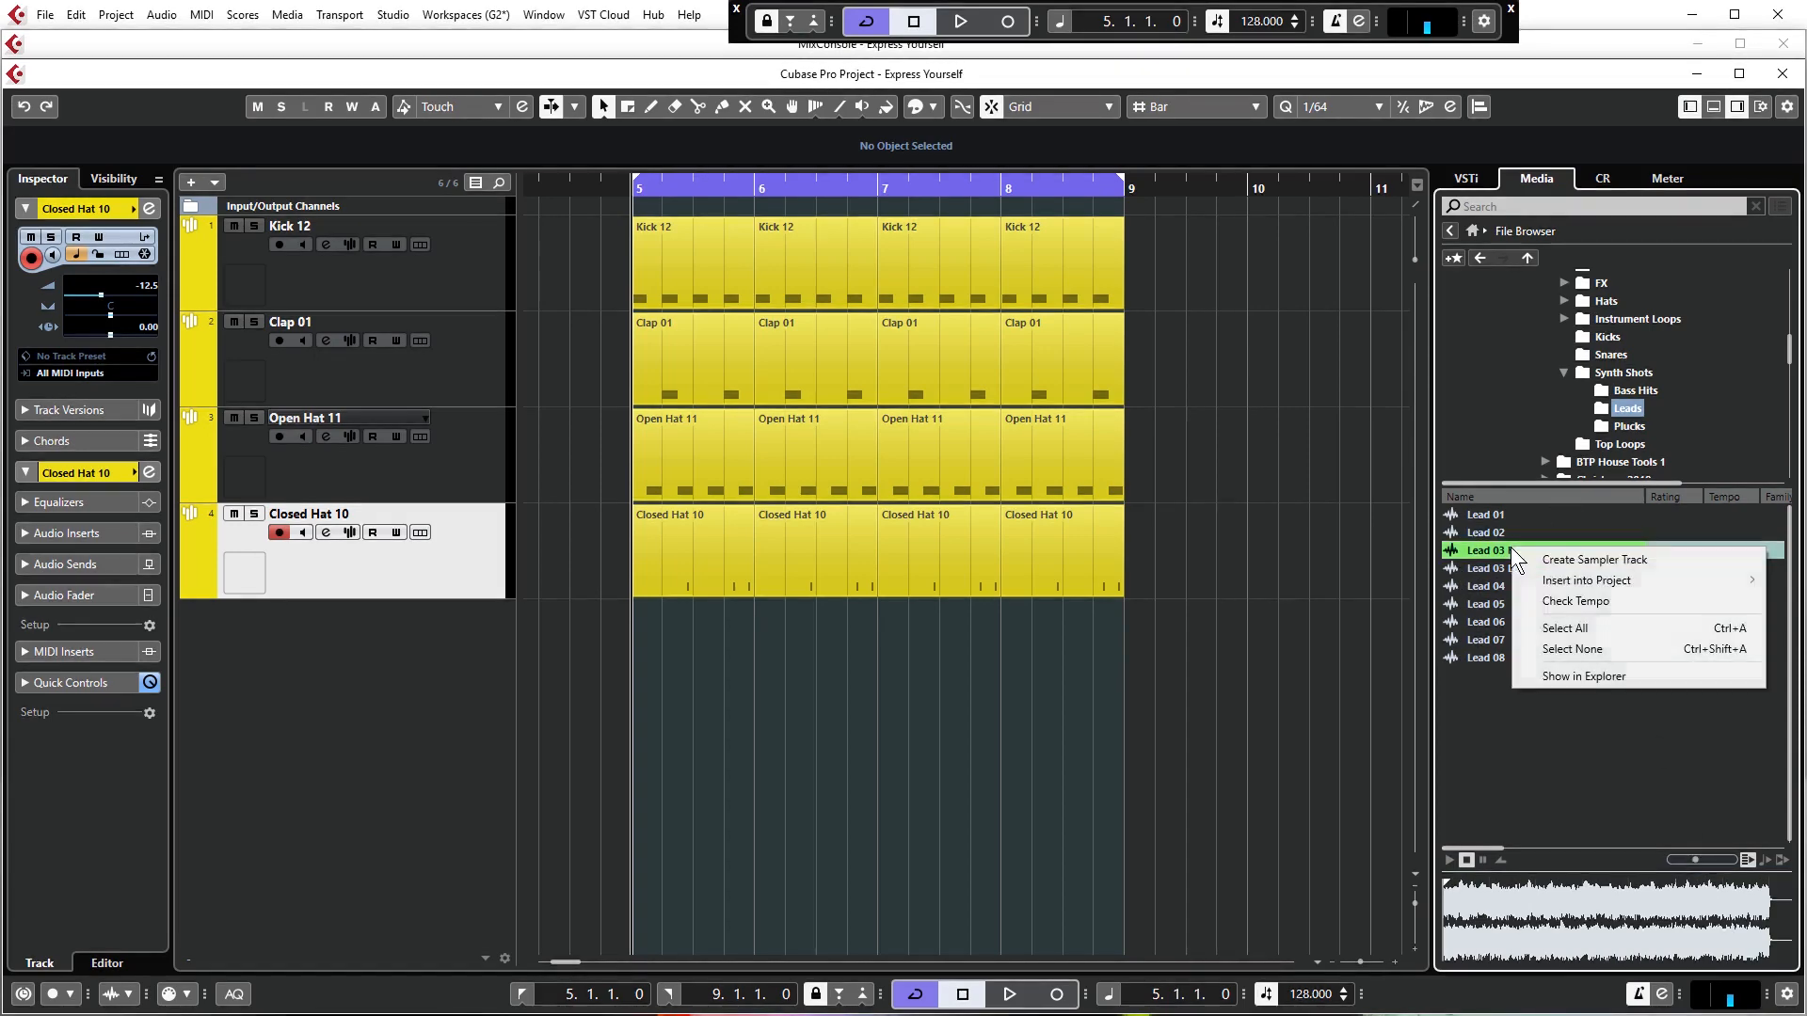
pyautogui.click(1552, 560)
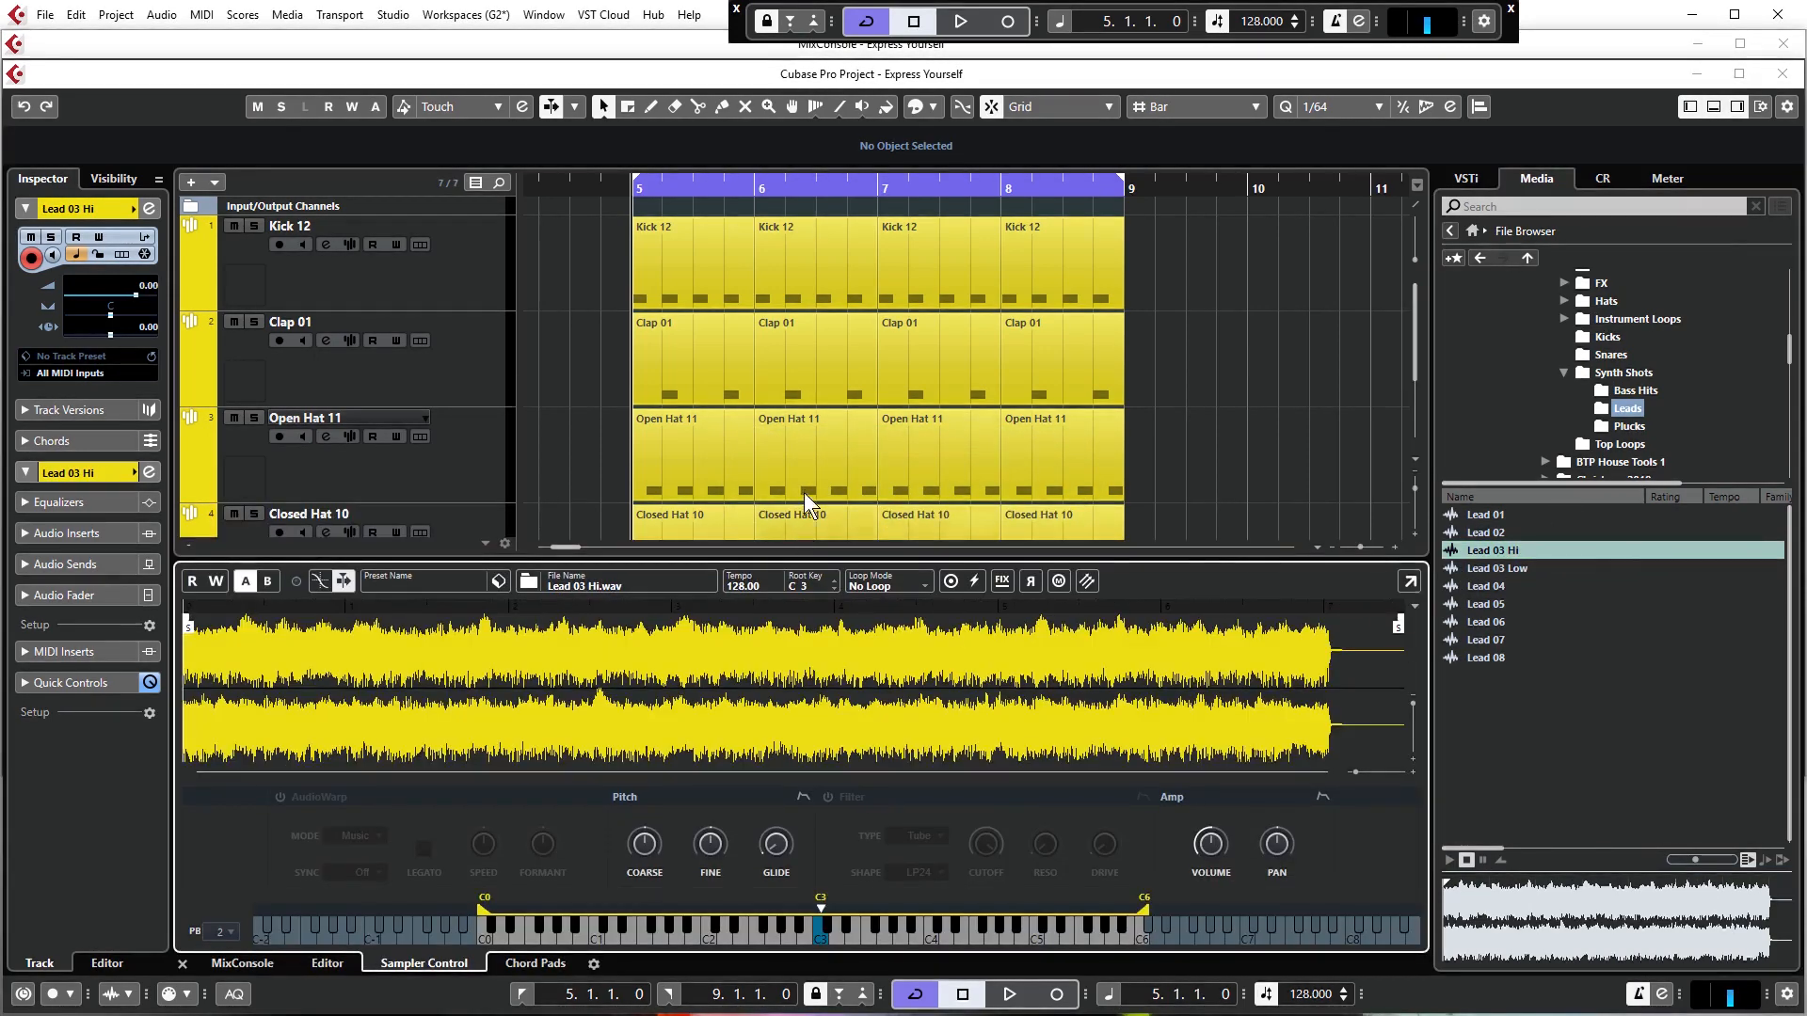
# Create an empty part on the Lead 03 Hi track from bar 5 to bar 9 and briefly view it in the Key Editor
pyautogui.scroll(-3, 800, 501)
pyautogui.moveTo(661, 505); pyautogui.dragTo(1130, 497)
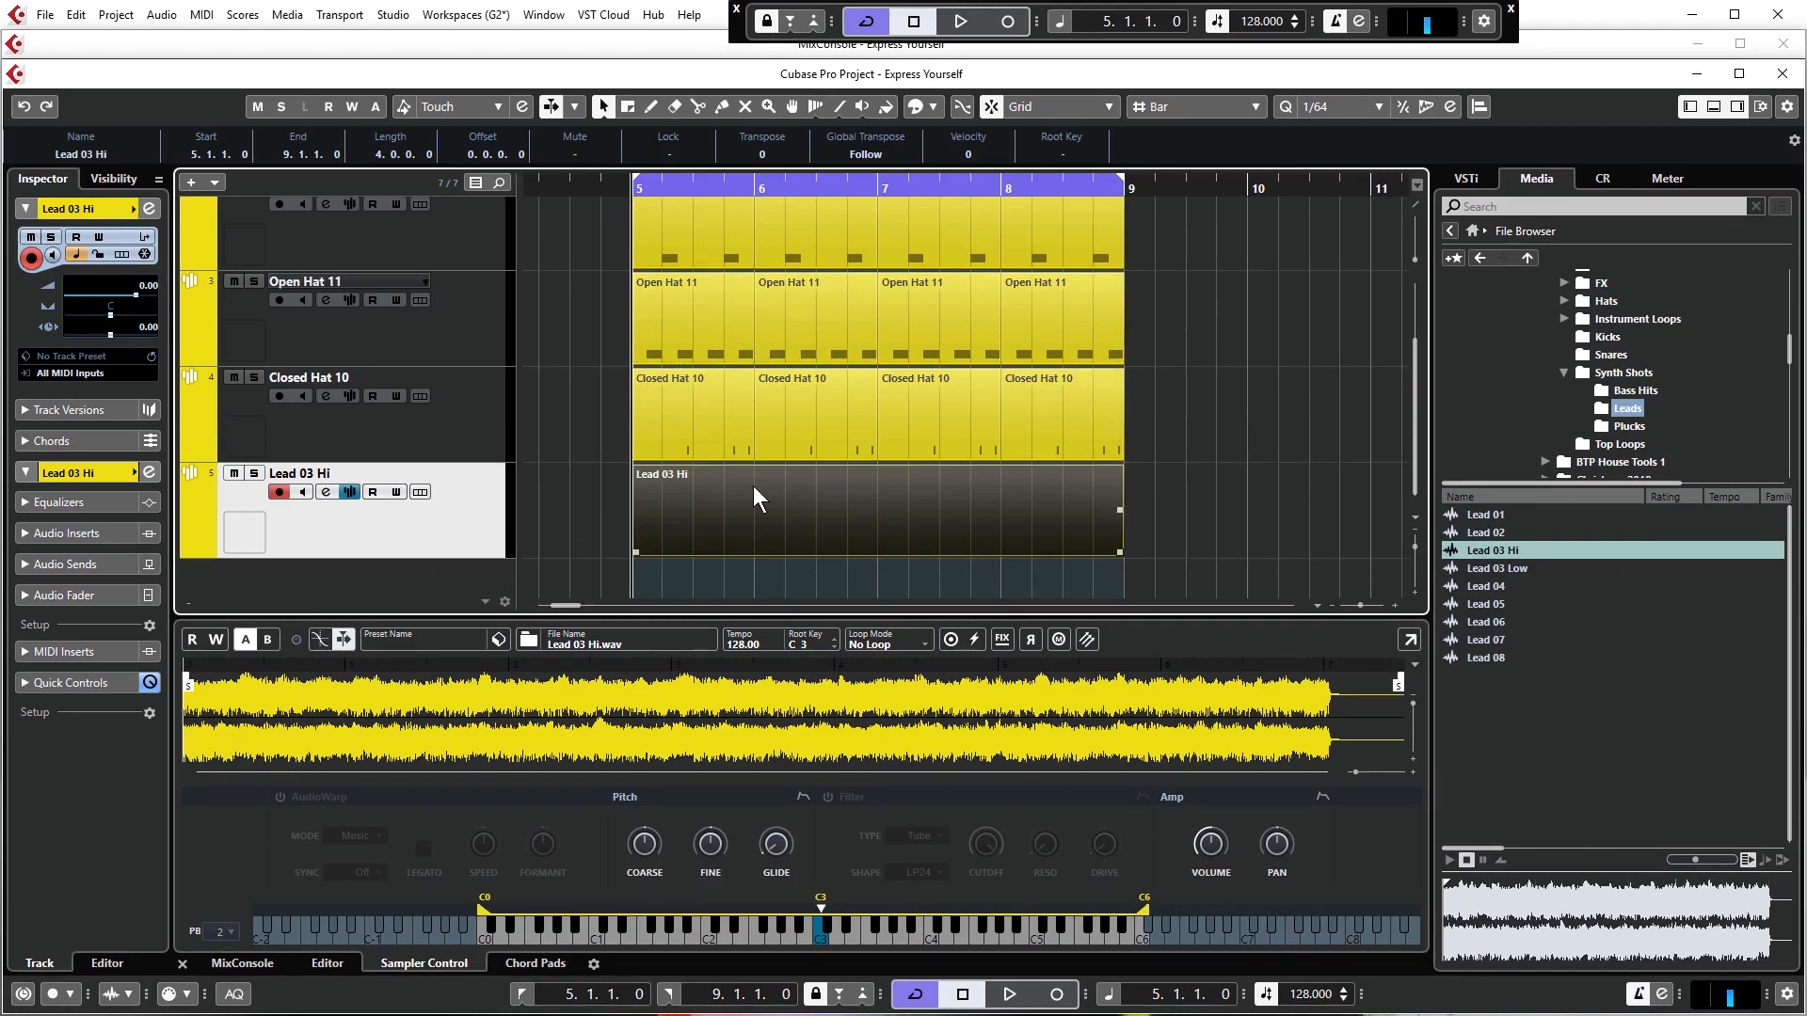
pyautogui.doubleClick(791, 499)
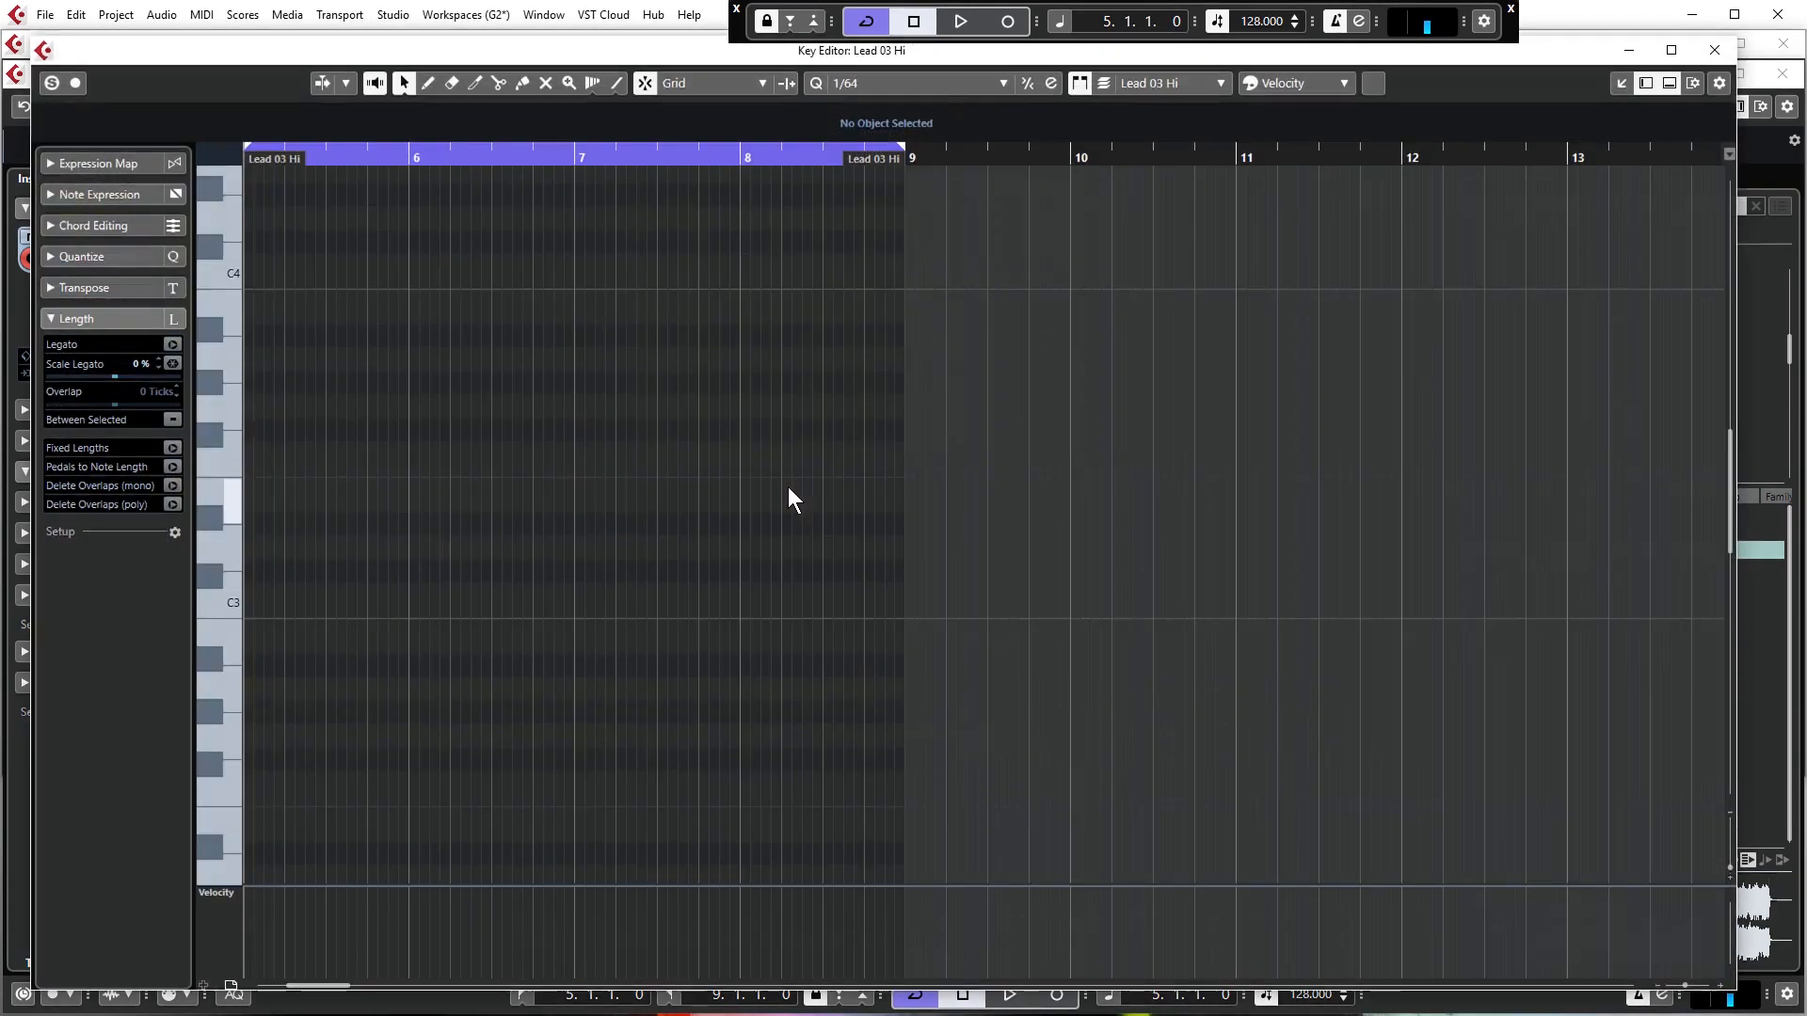
pyautogui.click(1715, 51)
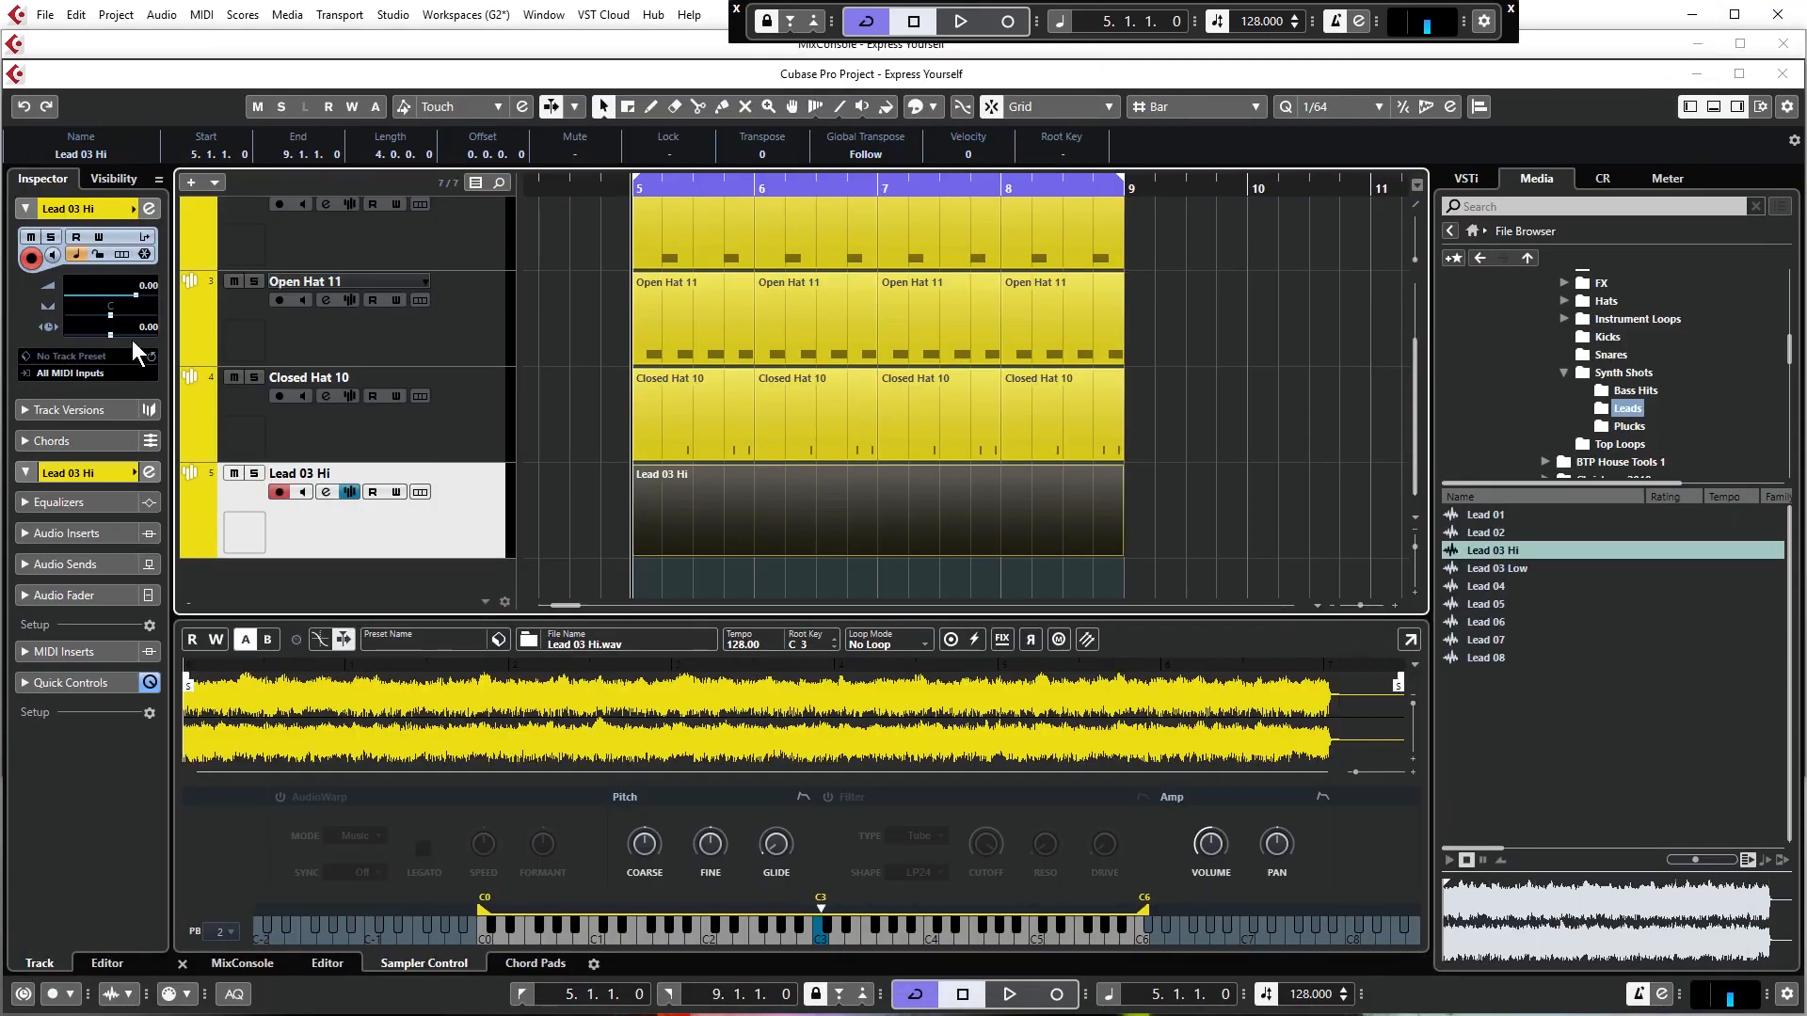
# Lower the Lead 03 Hi track's volume to -13.9 and audition the sample at C3
pyautogui.moveTo(138, 304); pyautogui.dragTo(103, 304)
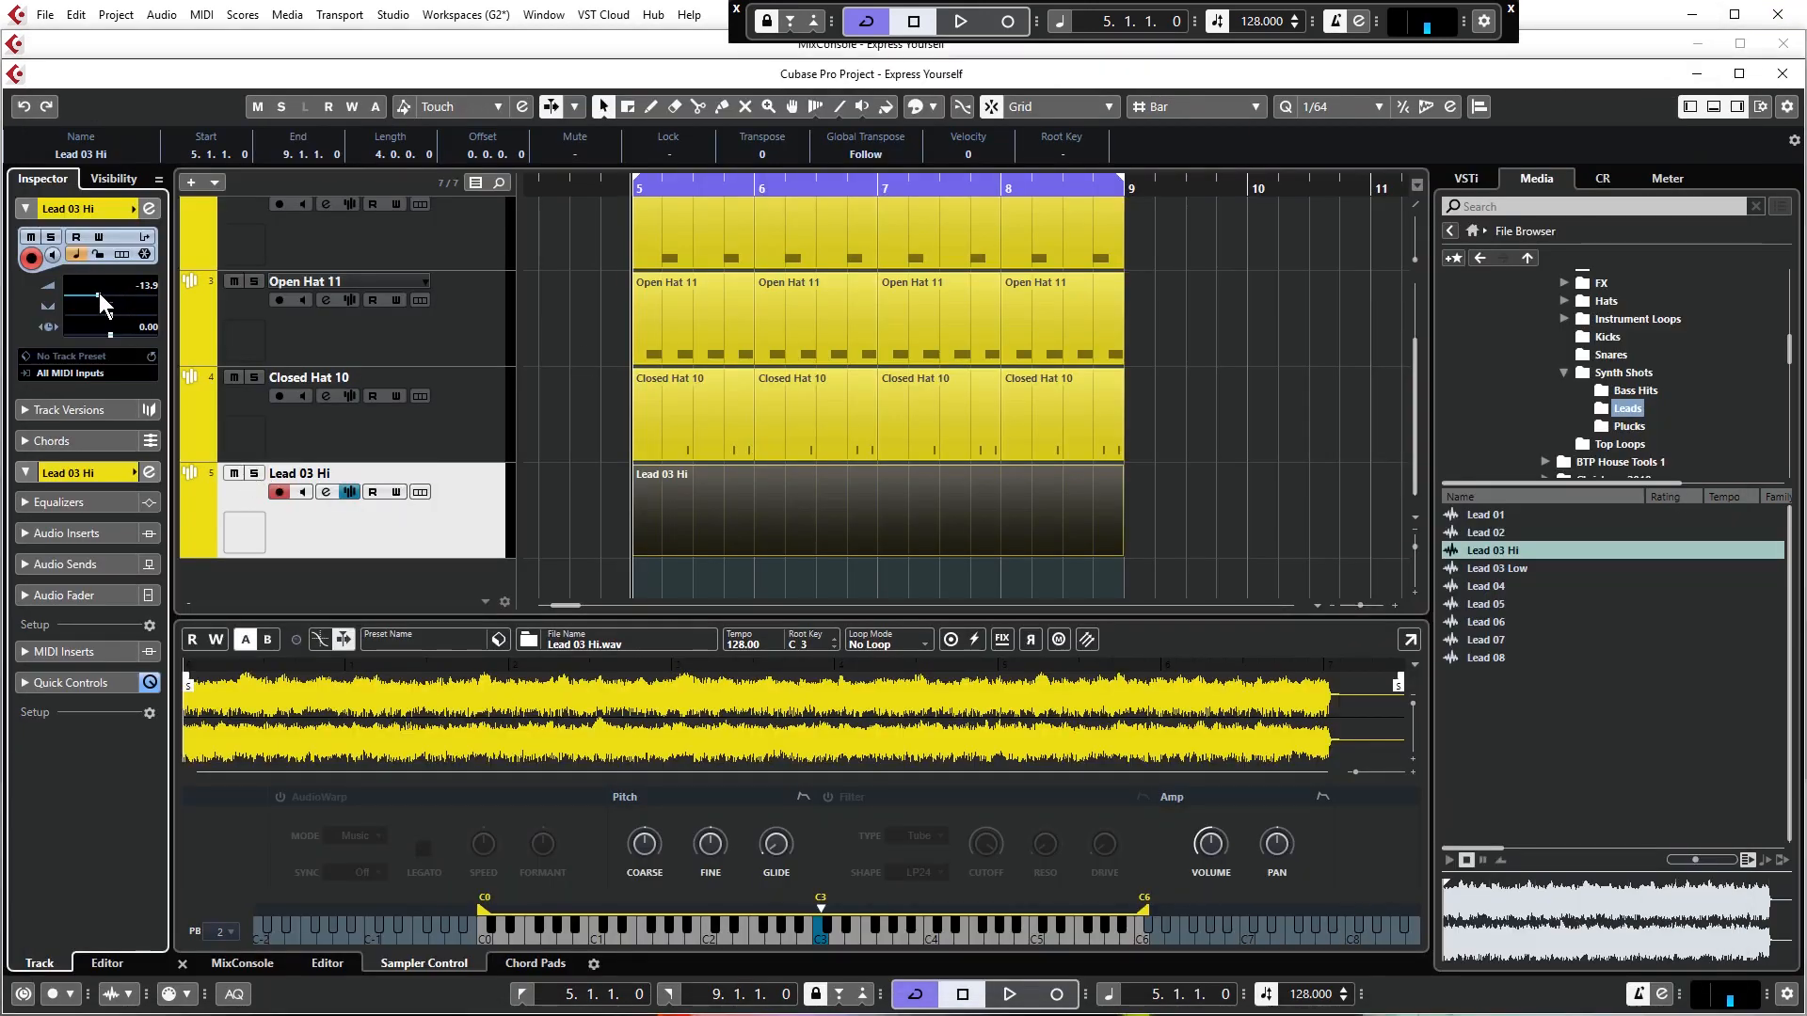
pyautogui.click(819, 939)
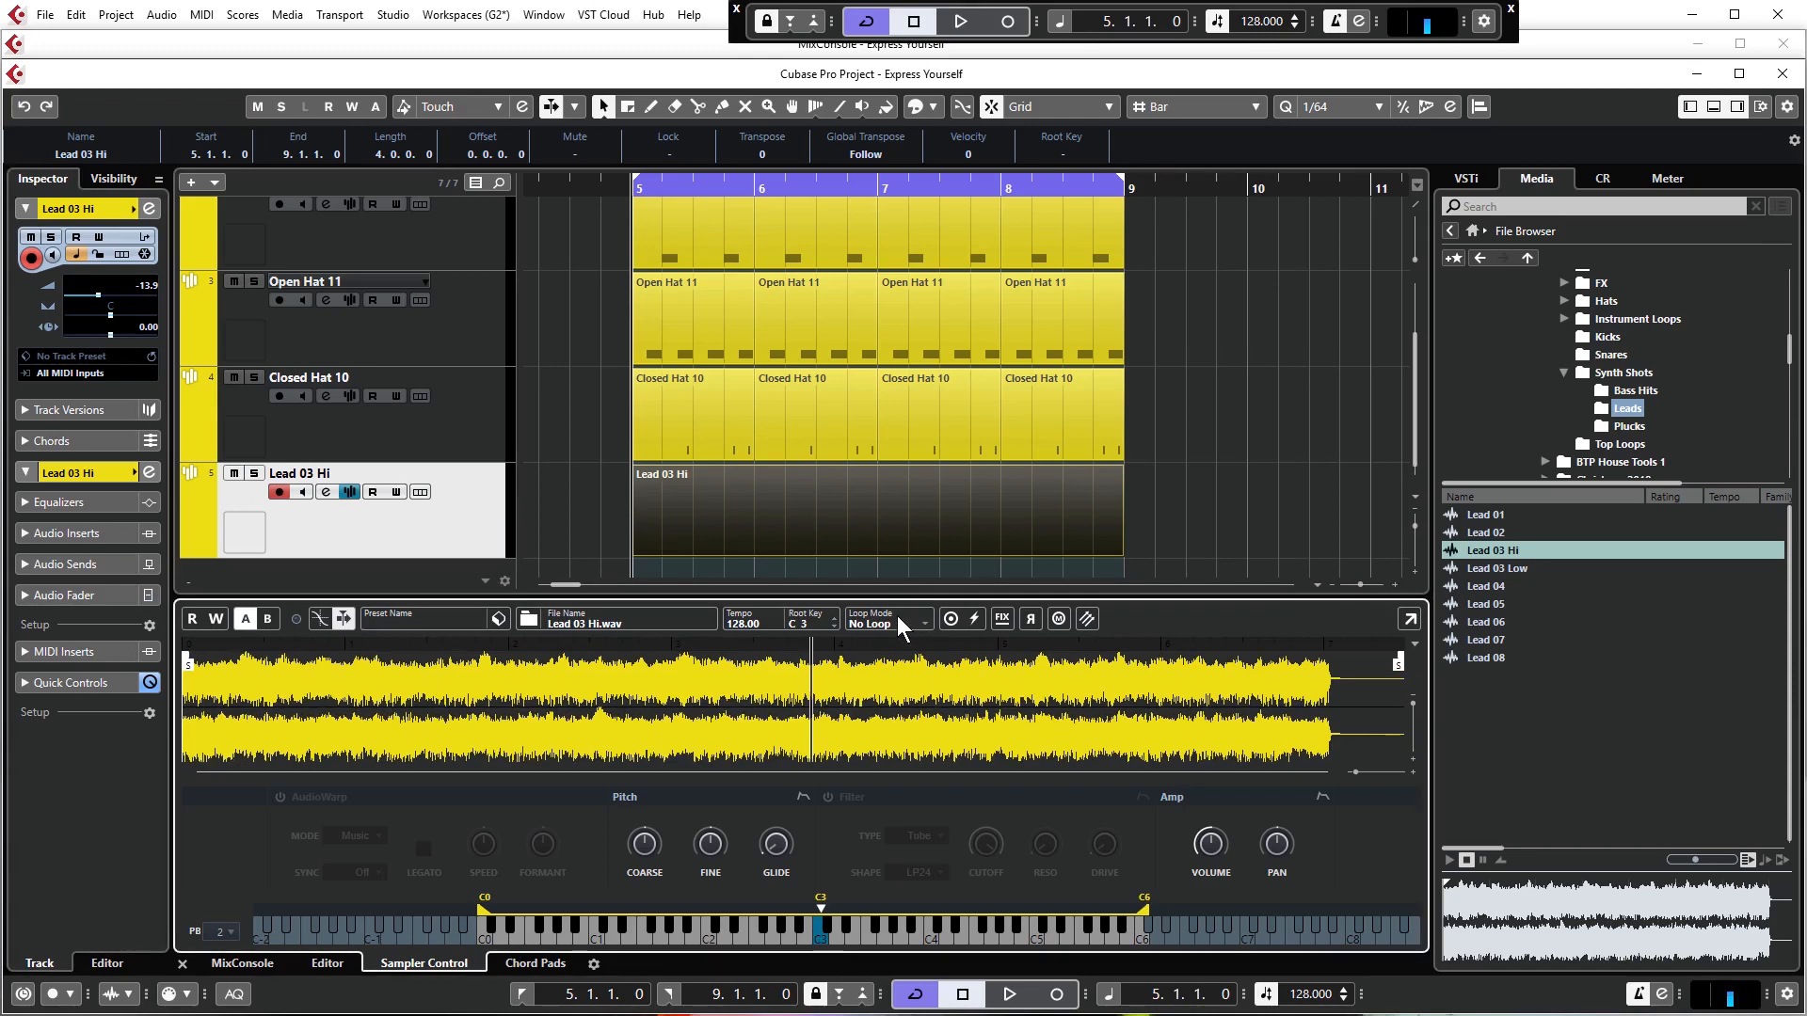
# Try one-shot playback for the Lead 03 Hi sample and switch it off again
pyautogui.click(950, 620)
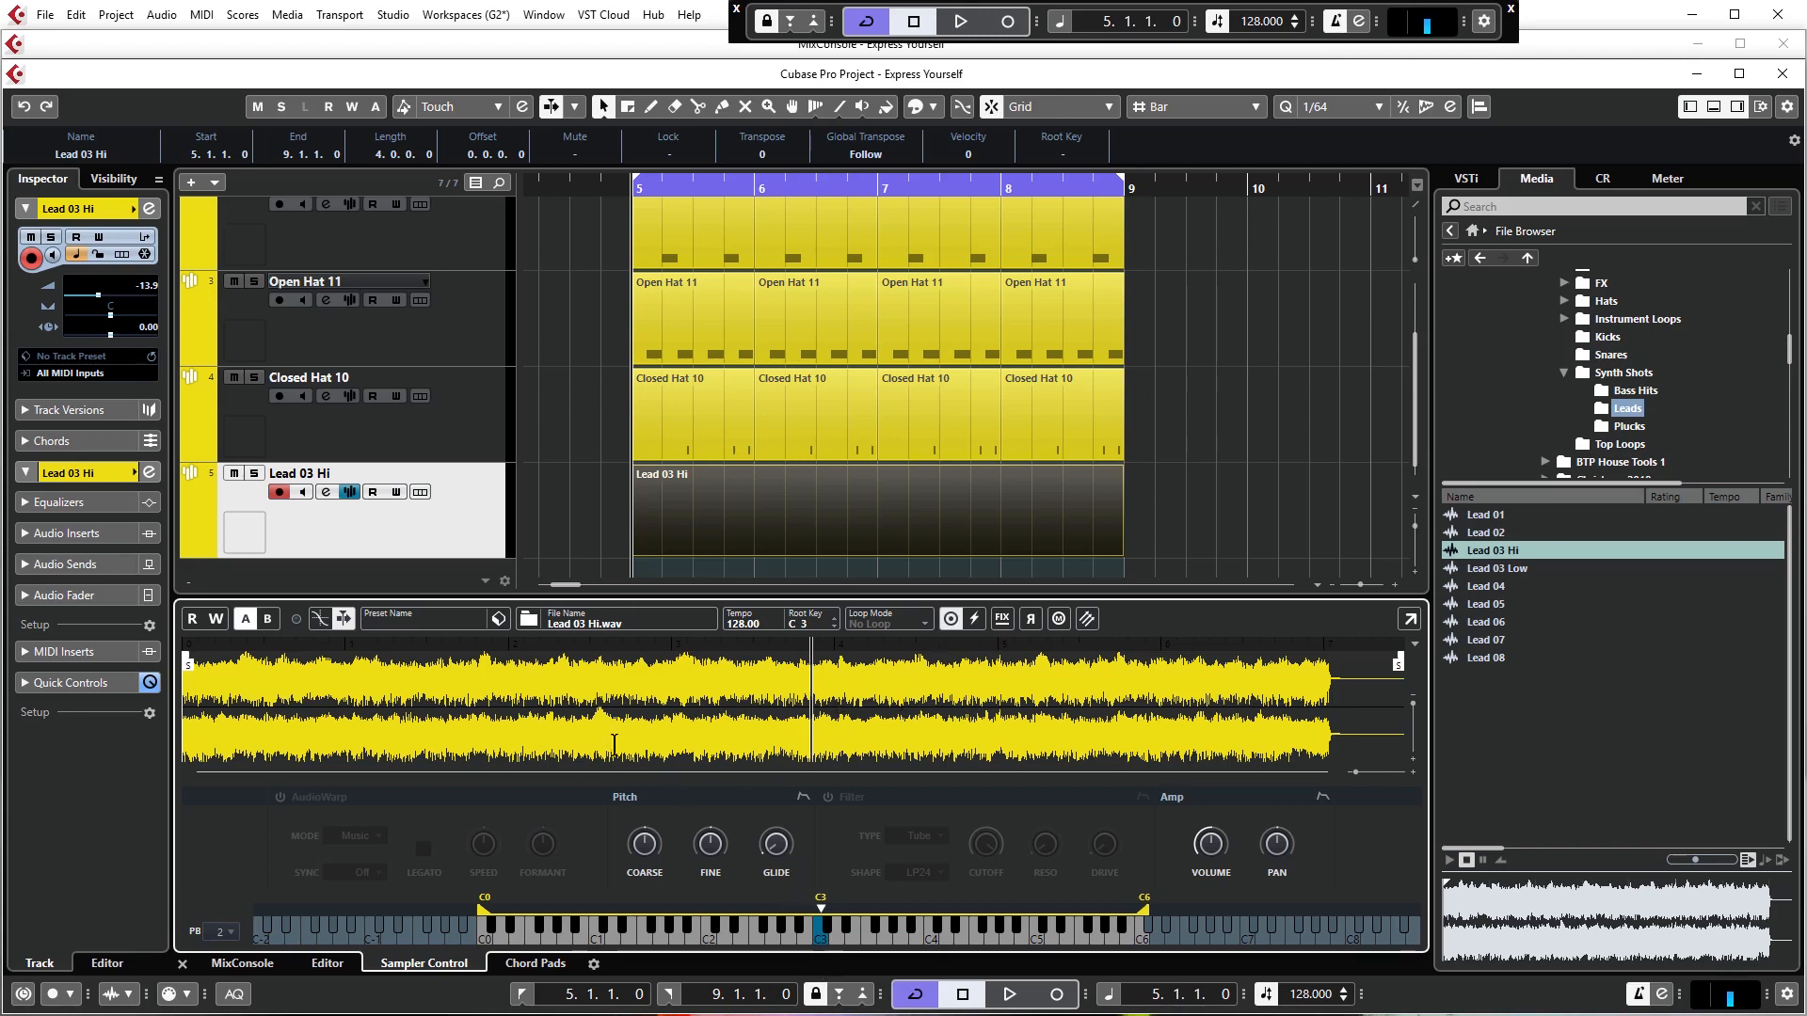
pyautogui.click(951, 618)
pyautogui.click(951, 621)
pyautogui.click(950, 619)
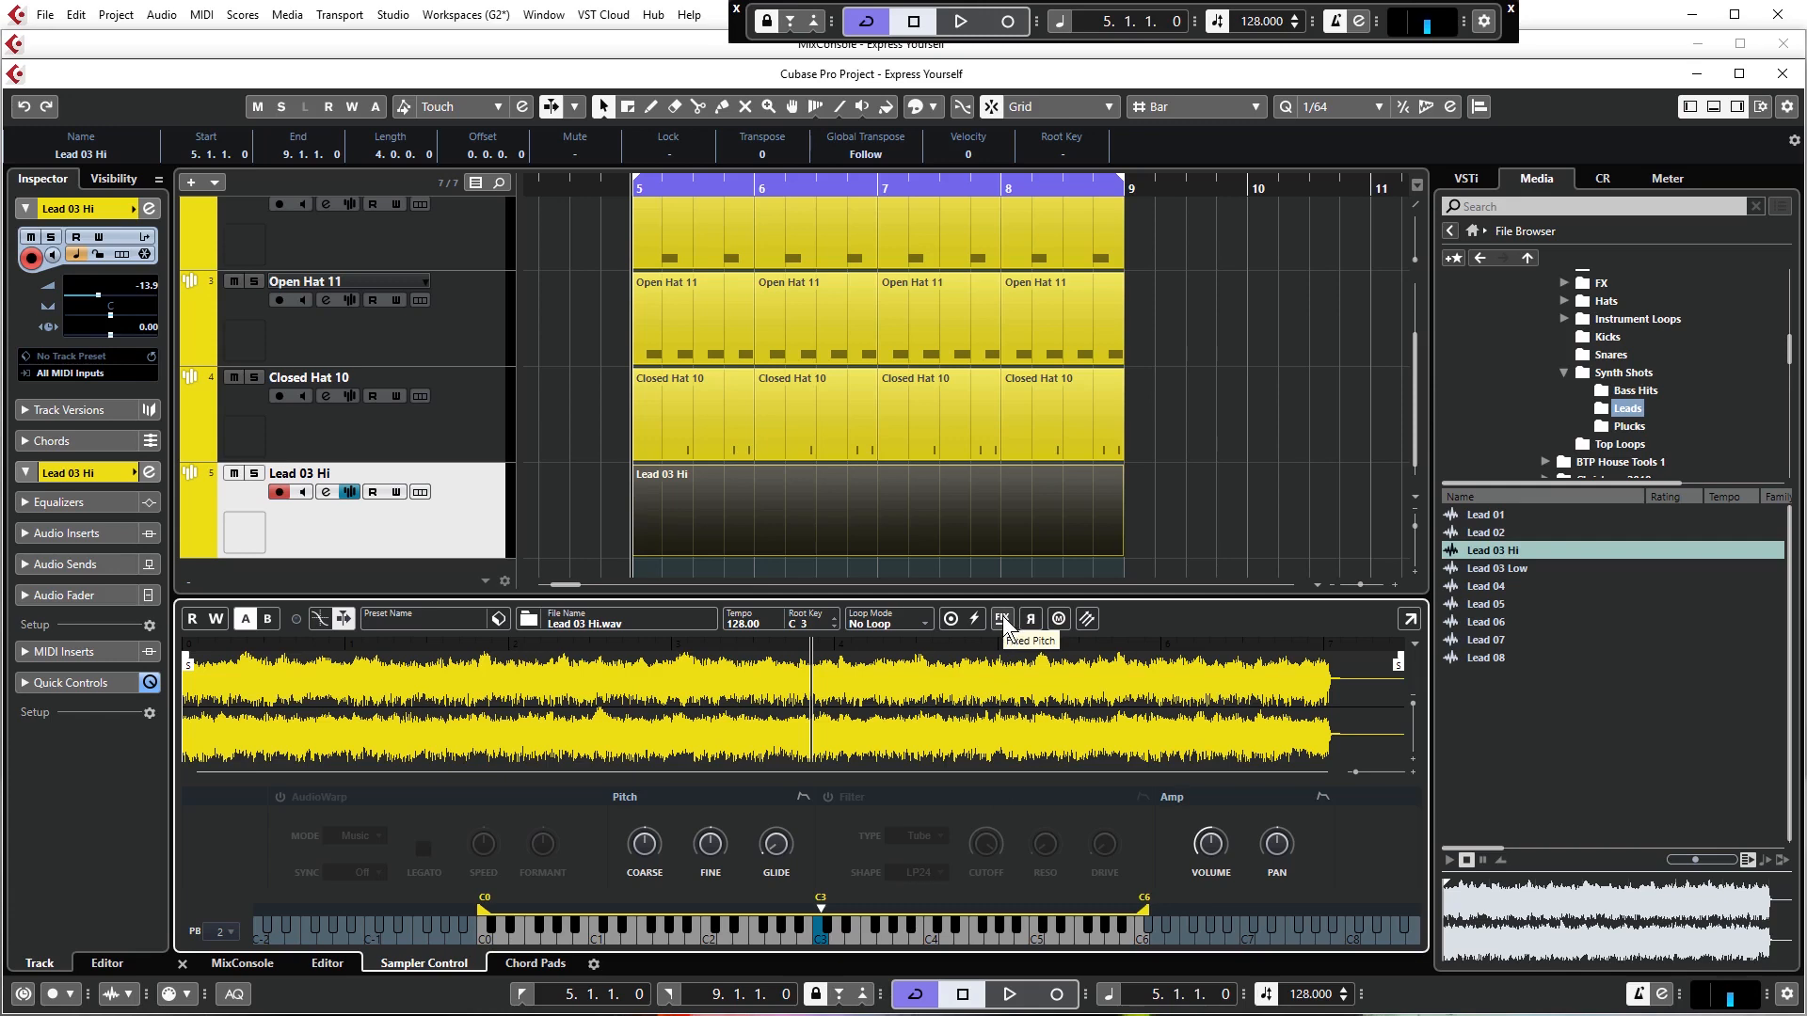
# Try reversing the sample and moving its start past the silence, audition it at C3, and restore the original start and direction
pyautogui.click(1030, 619)
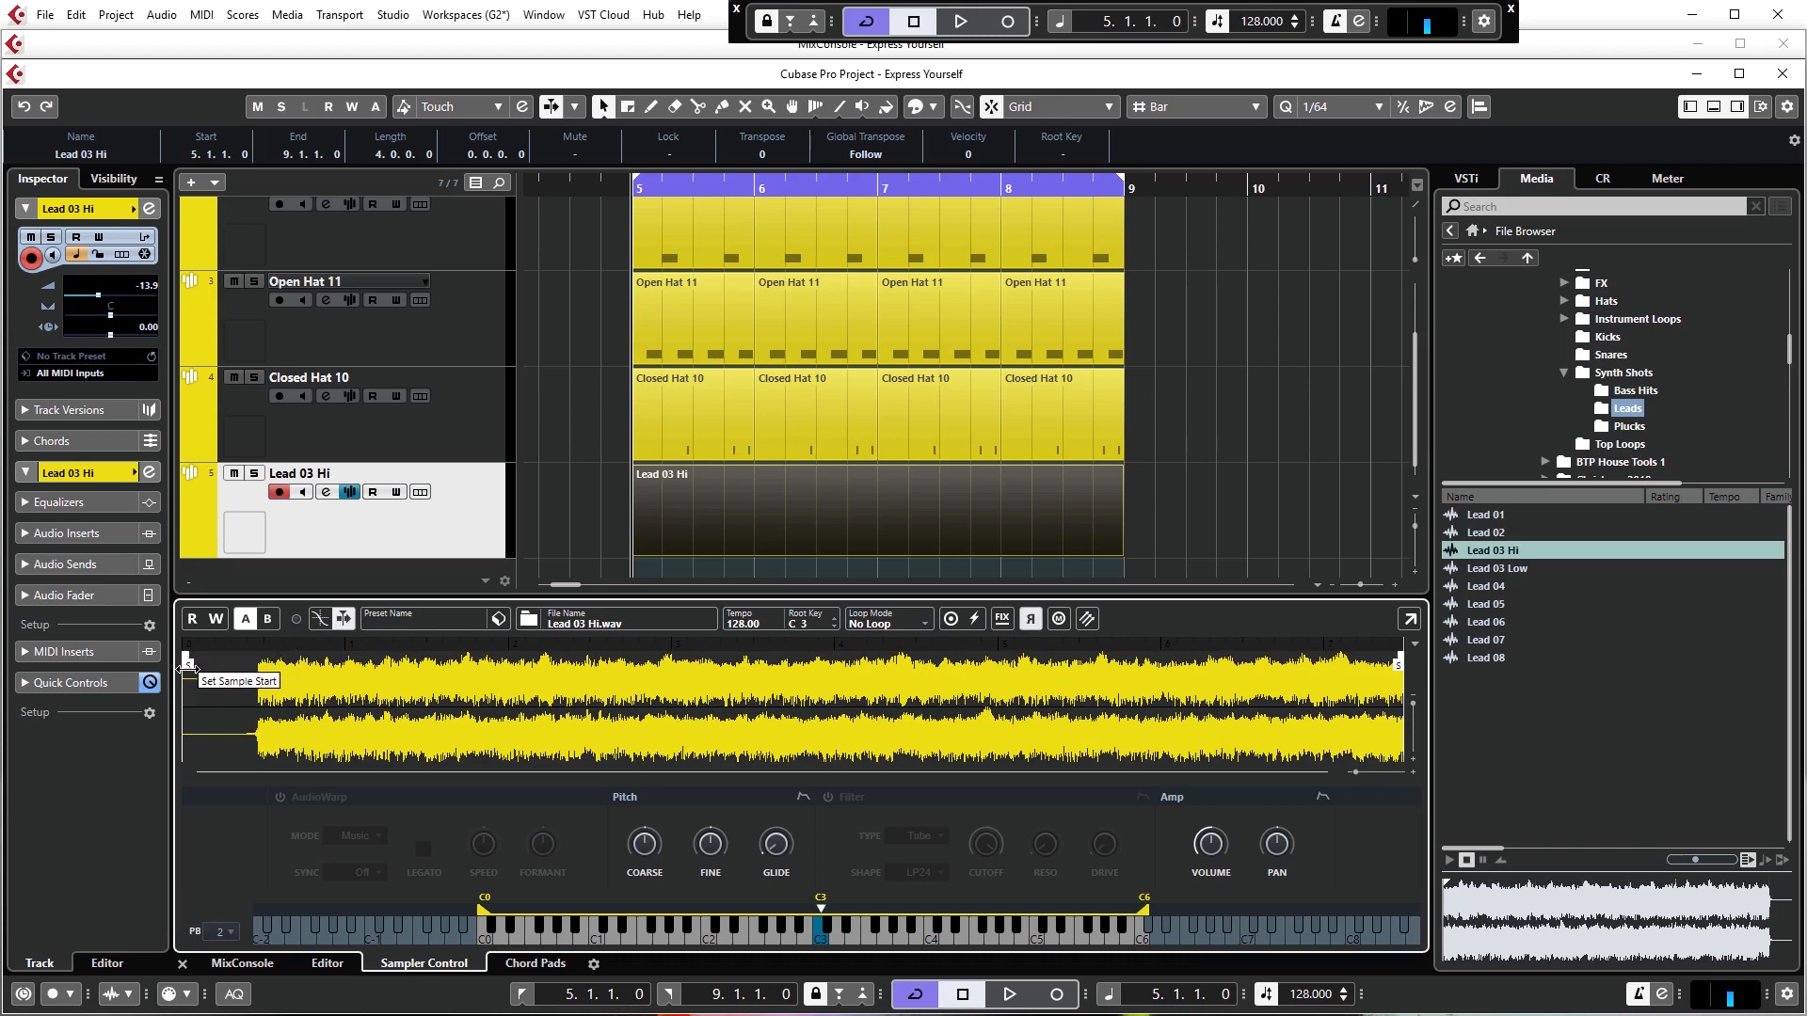
pyautogui.moveTo(188, 665); pyautogui.dragTo(257, 668)
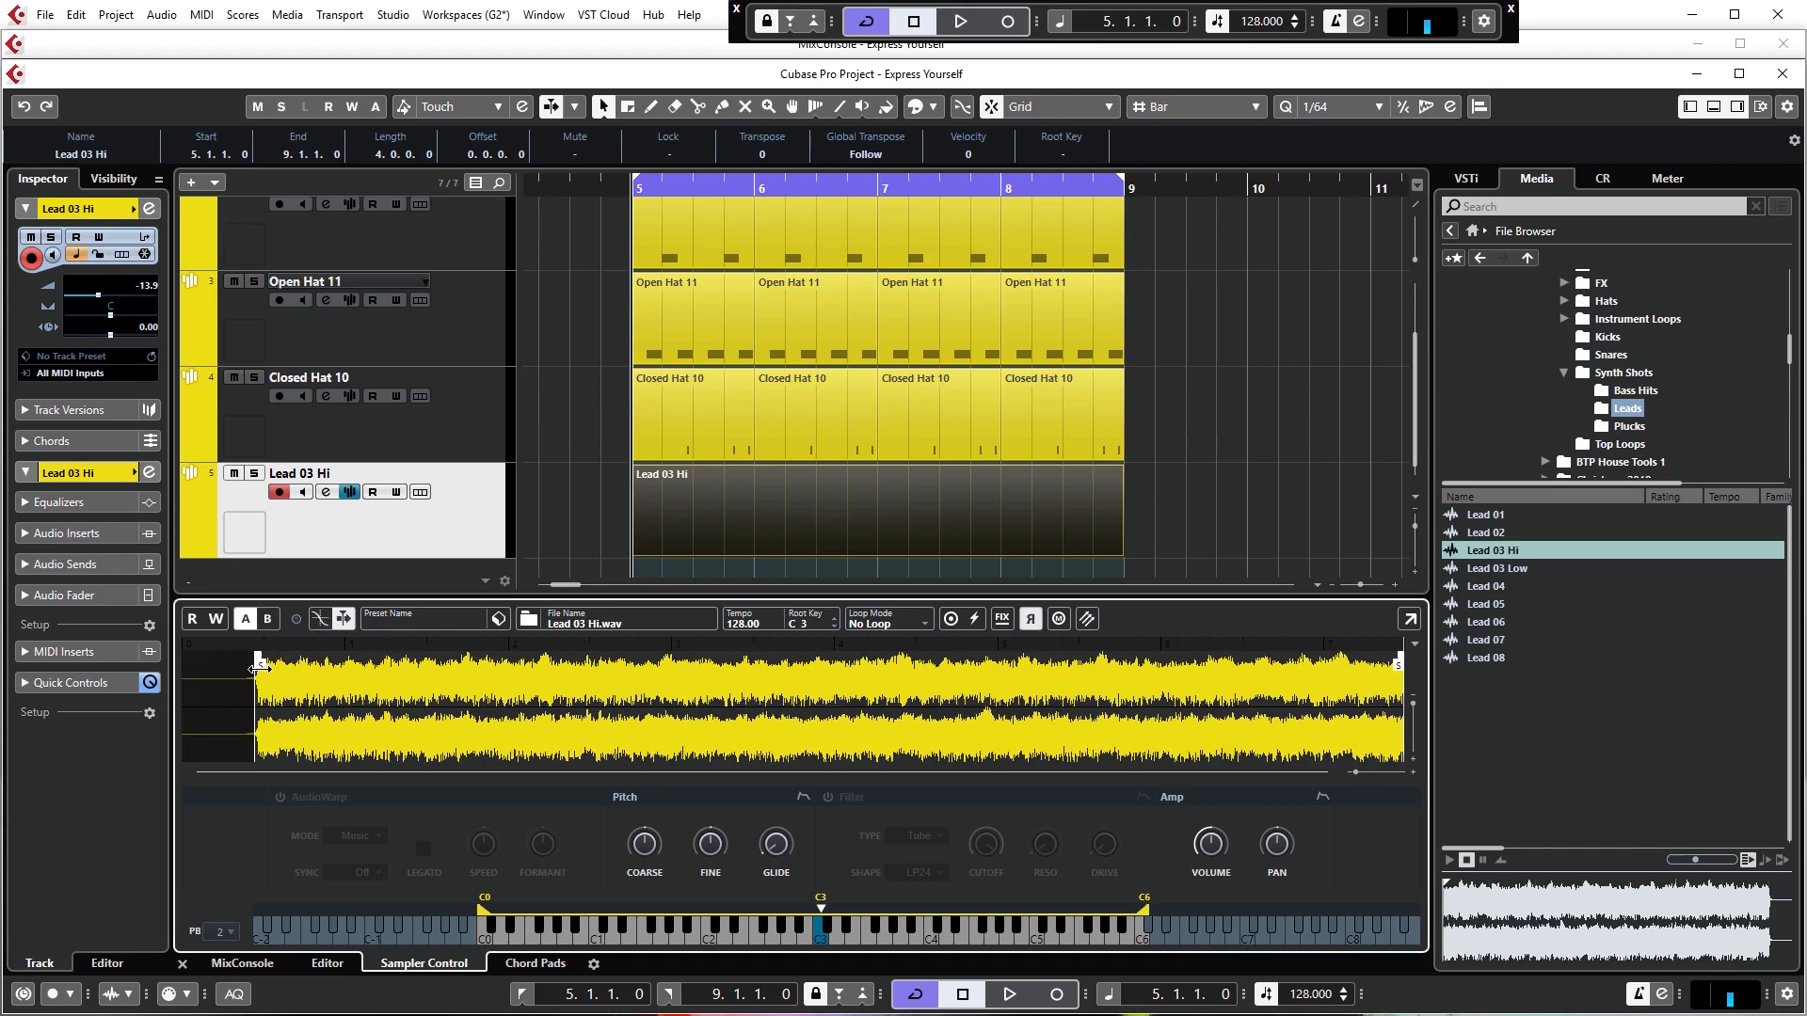
pyautogui.click(819, 936)
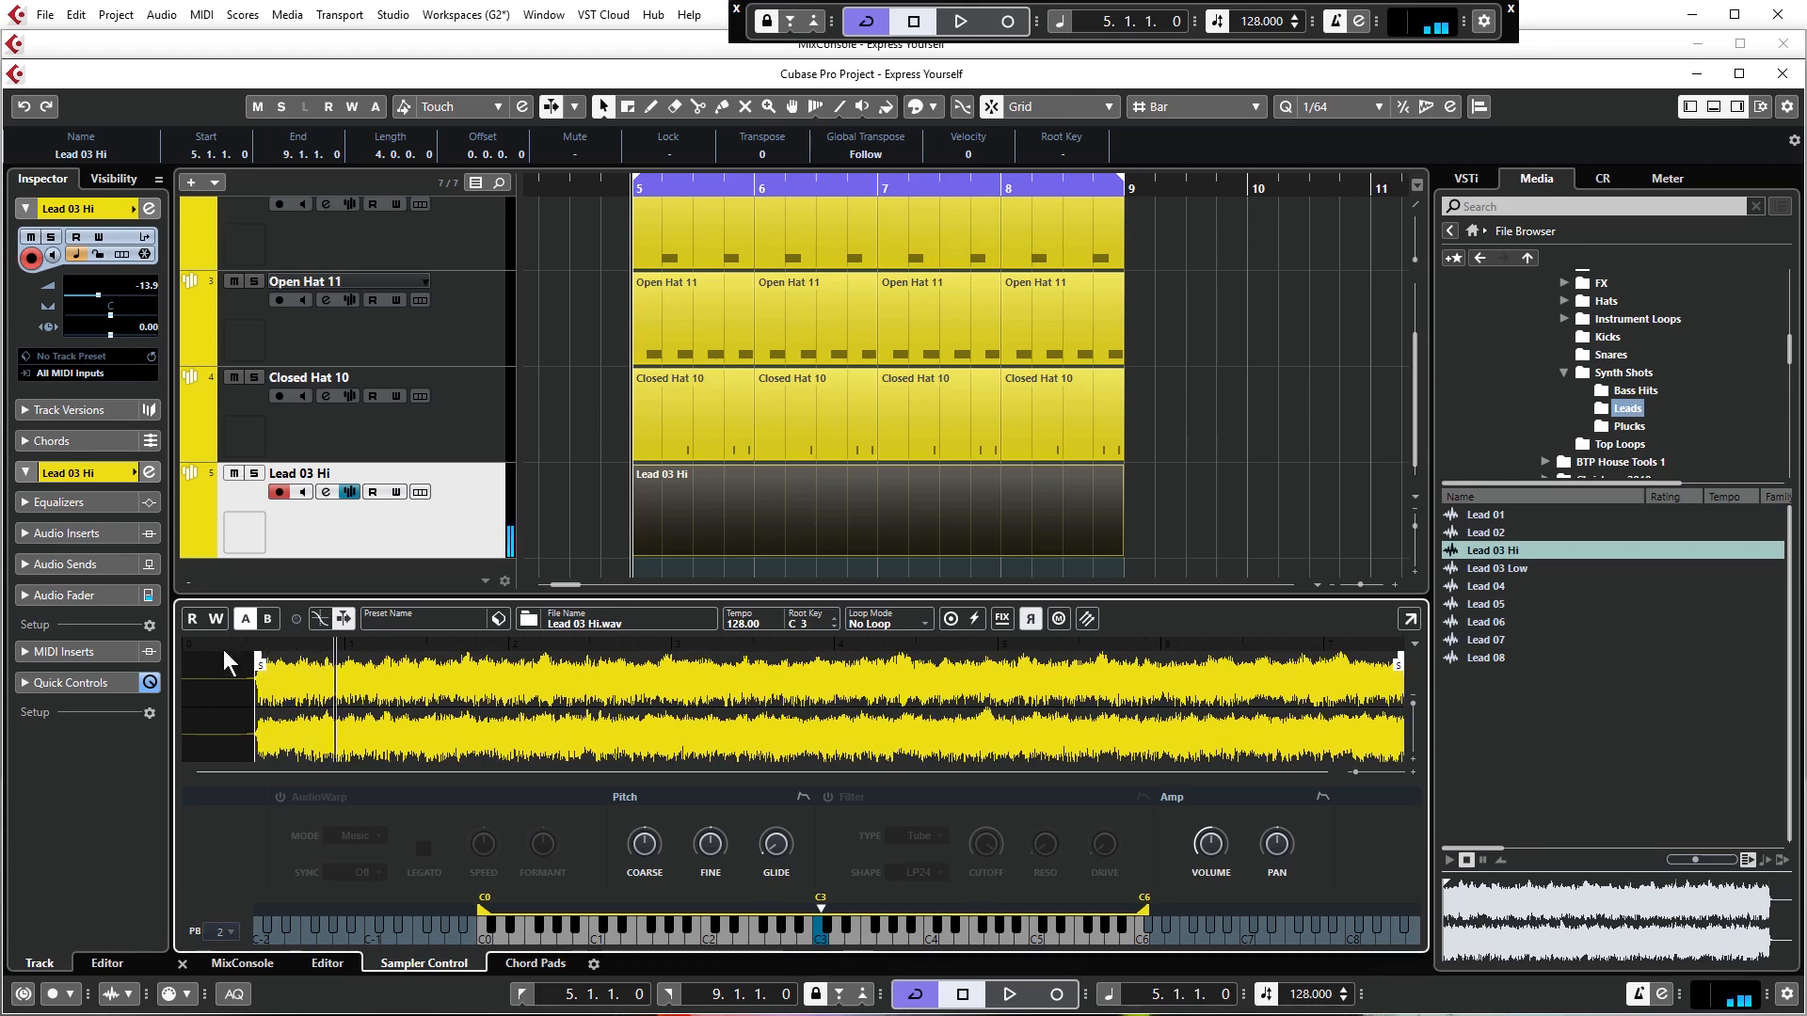
pyautogui.moveTo(260, 665); pyautogui.dragTo(77, 654)
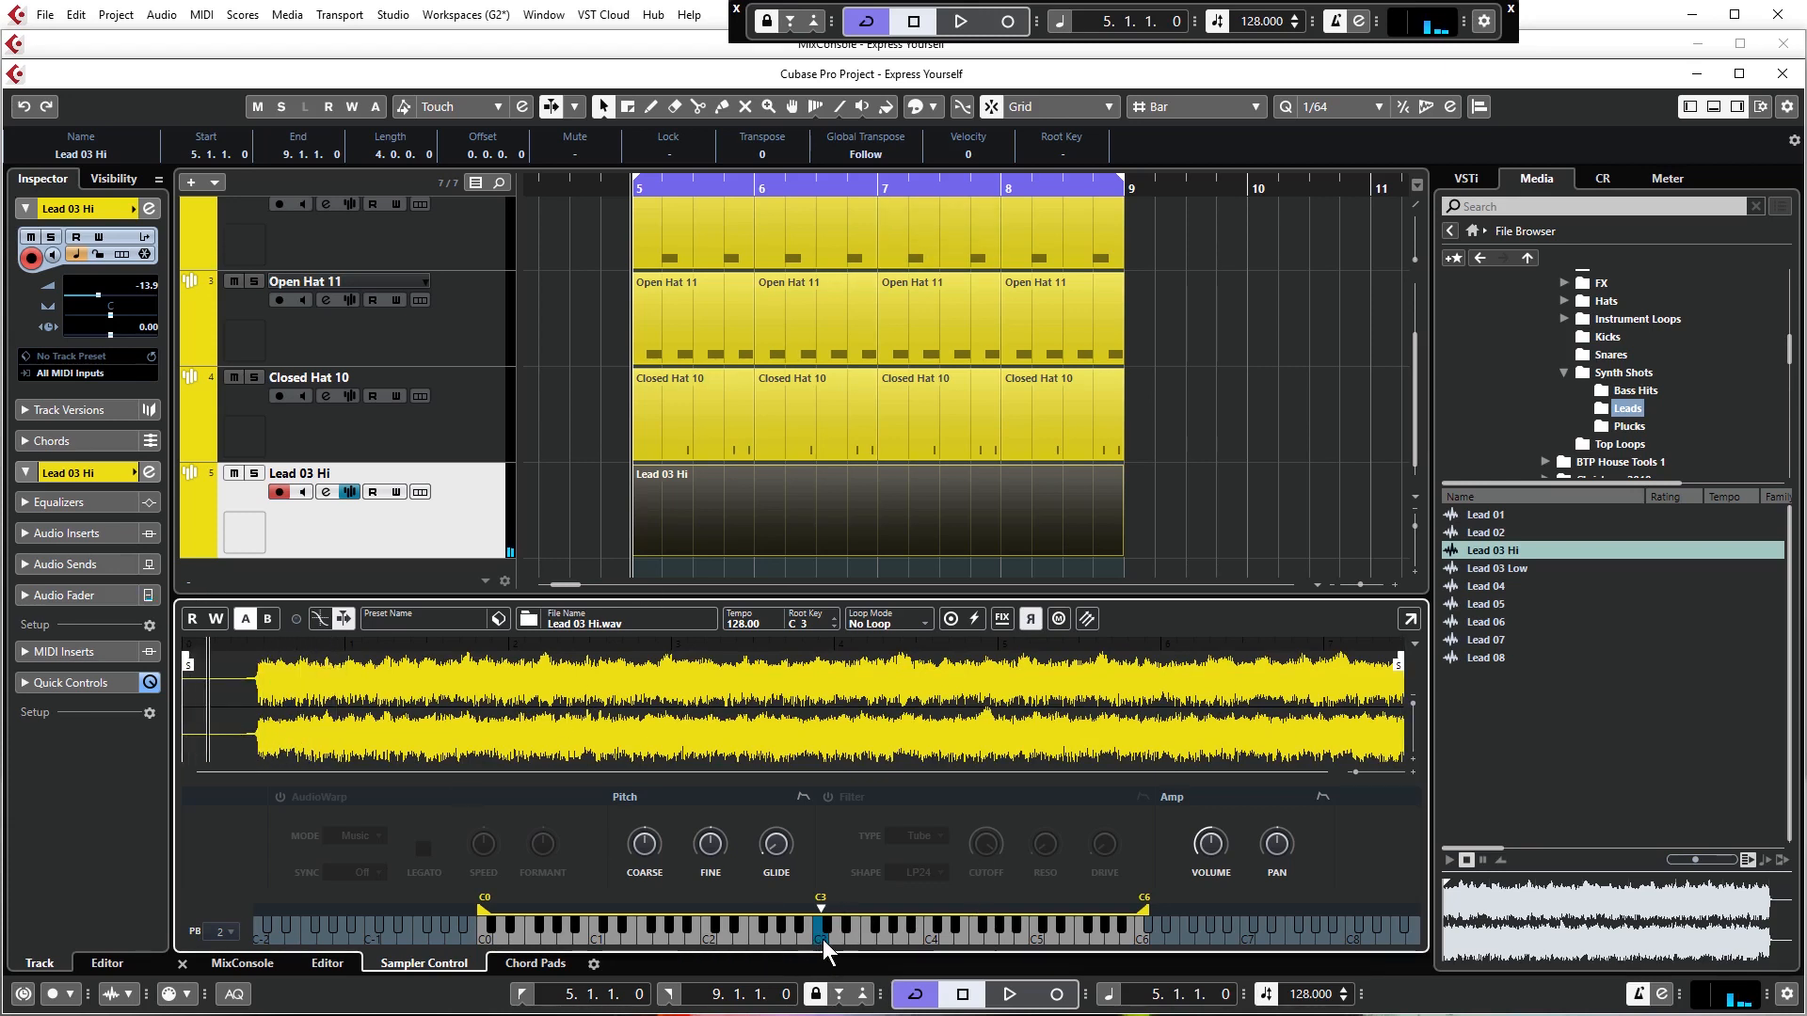
pyautogui.click(1032, 620)
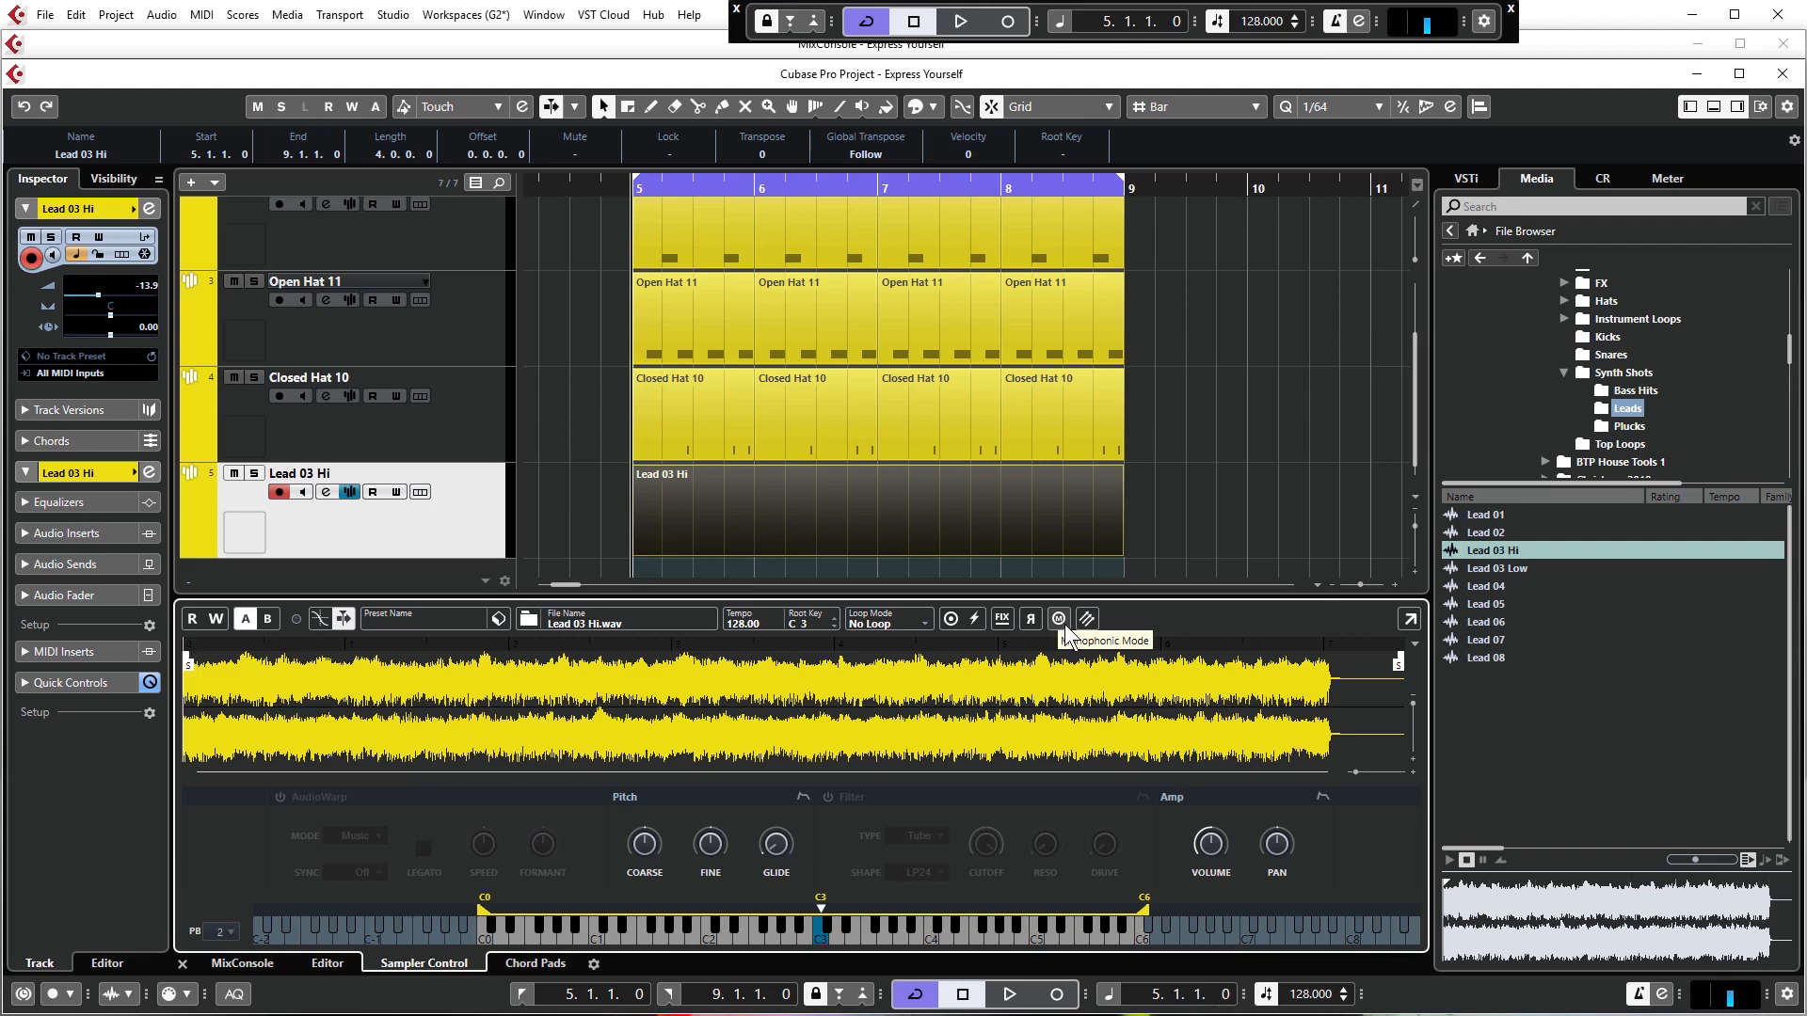
# Look at the instruments the sample can be transferred to, without transferring it
pyautogui.click(1089, 621)
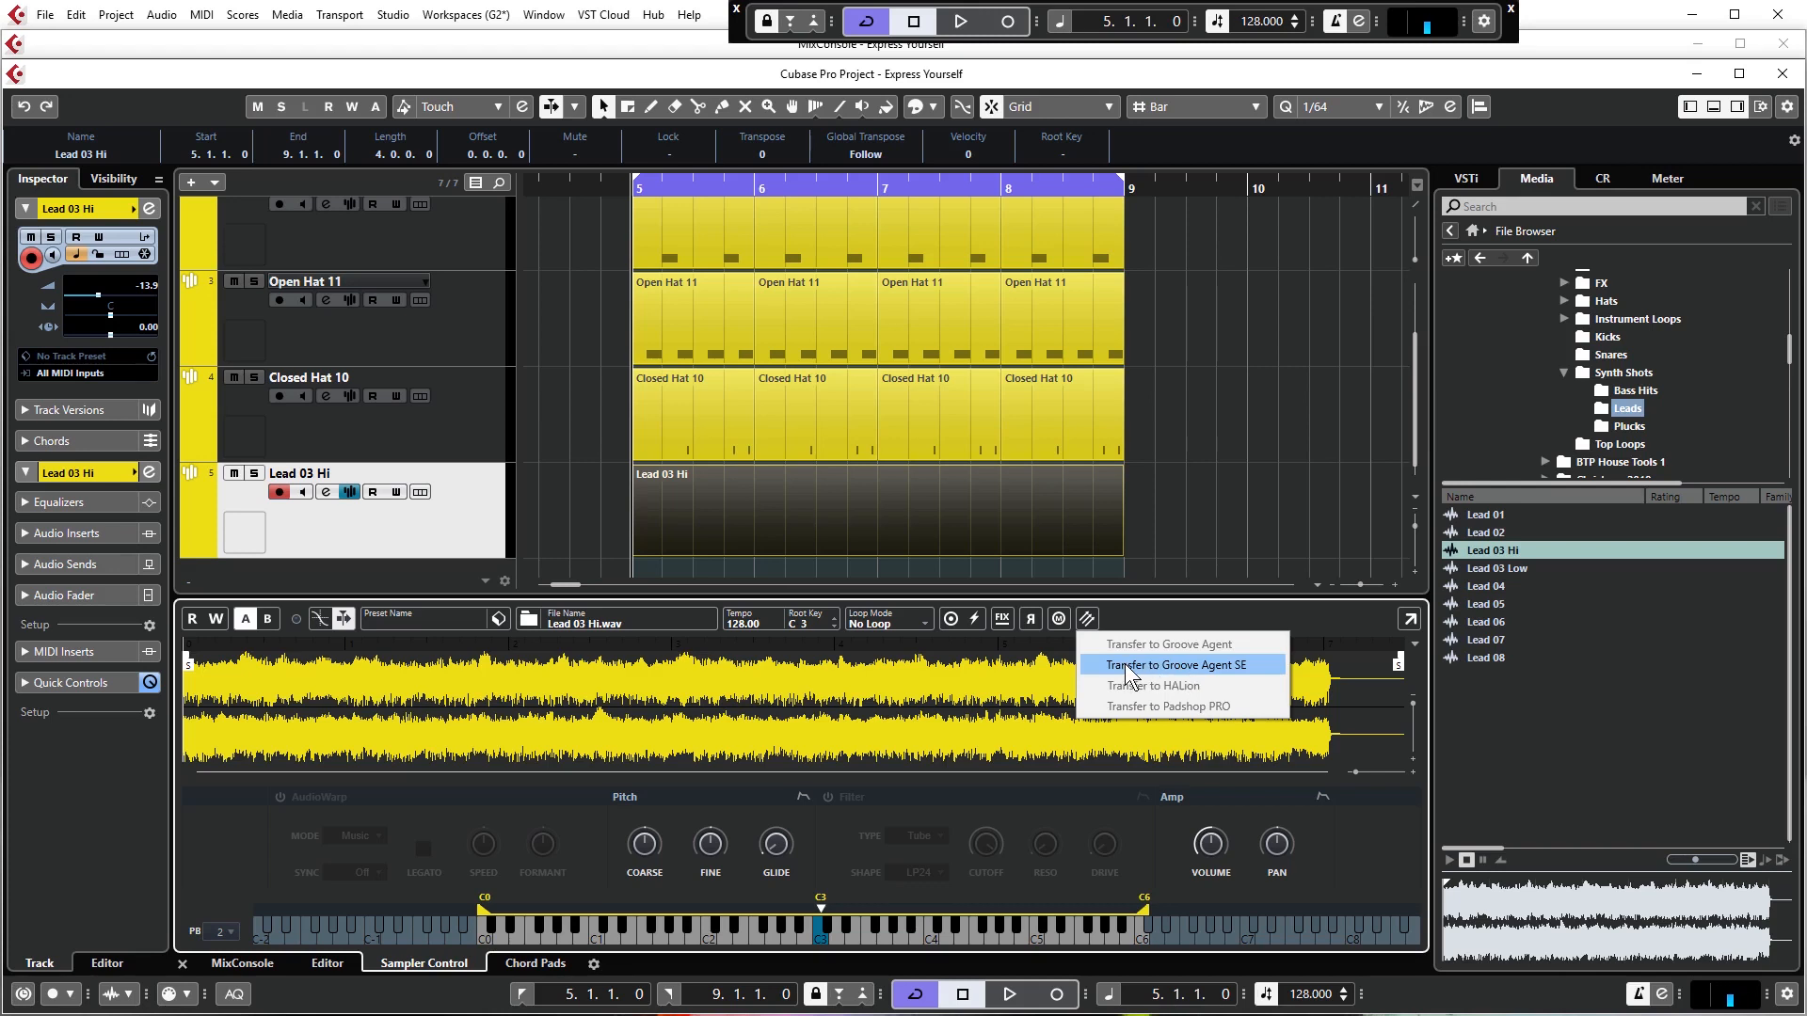
pyautogui.click(509, 699)
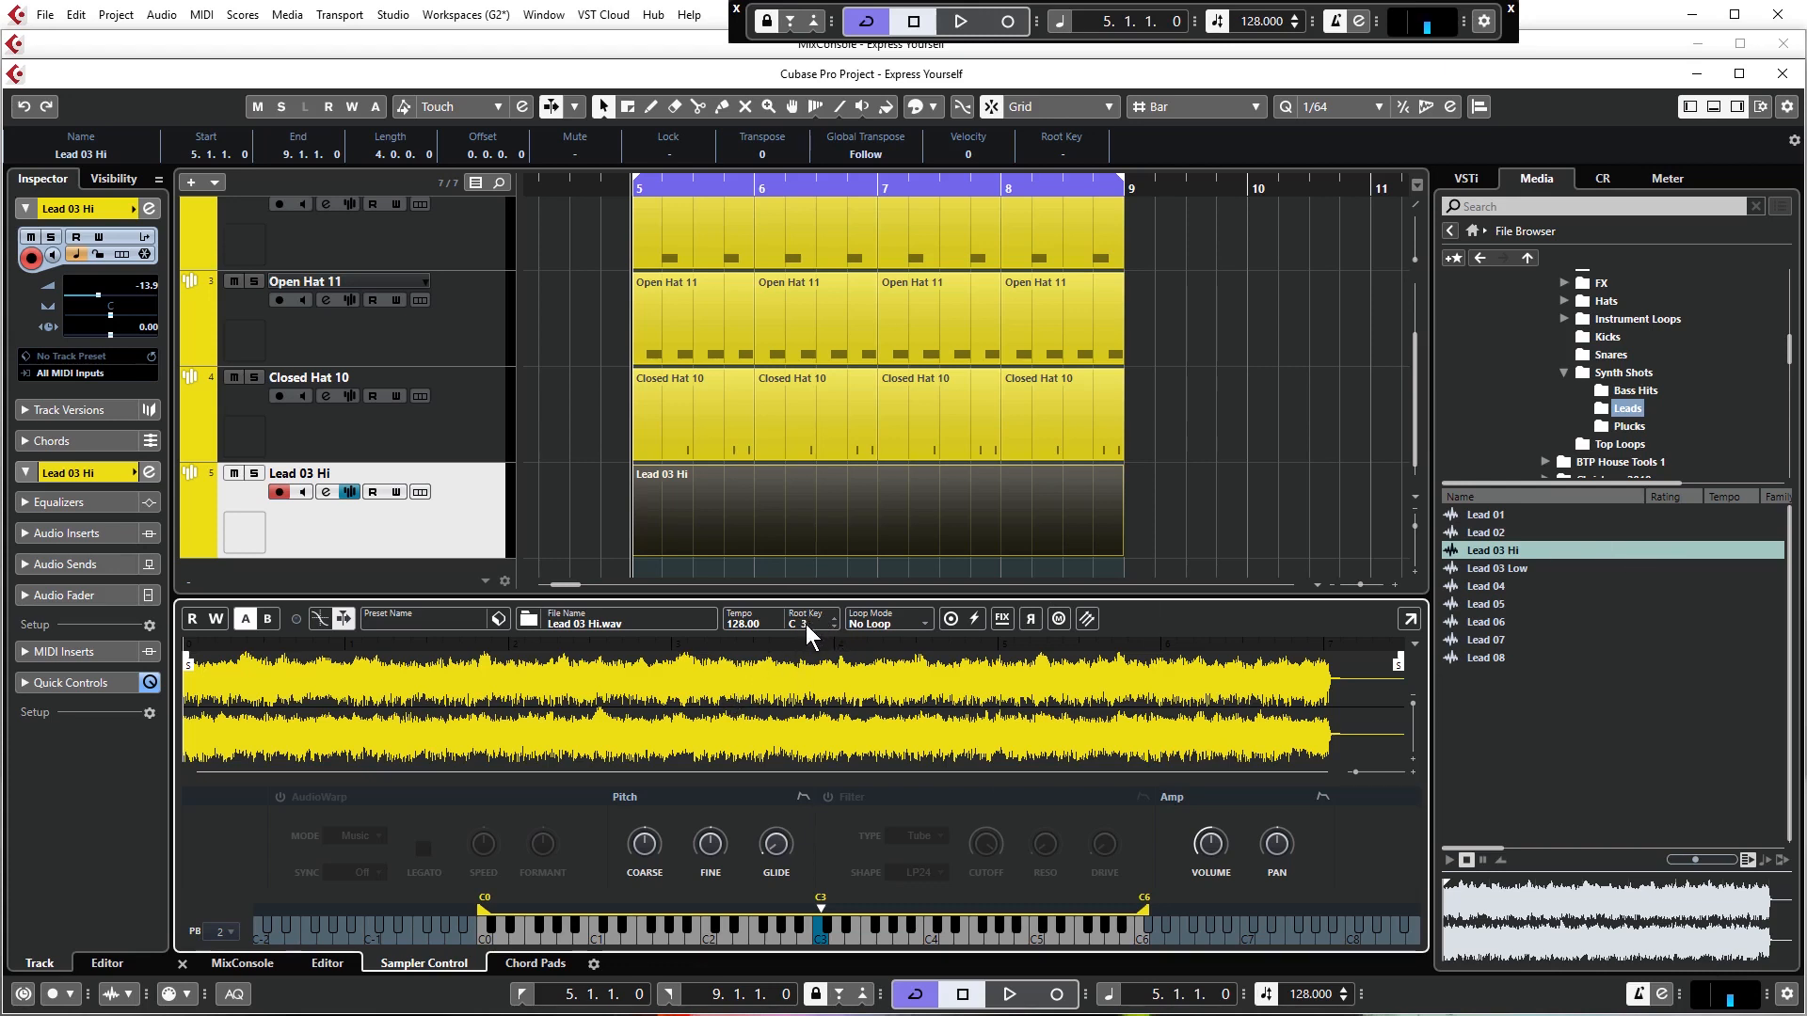
# Try F2 as the sample's root key and return it to C3
pyautogui.scroll(-7, 809, 623)
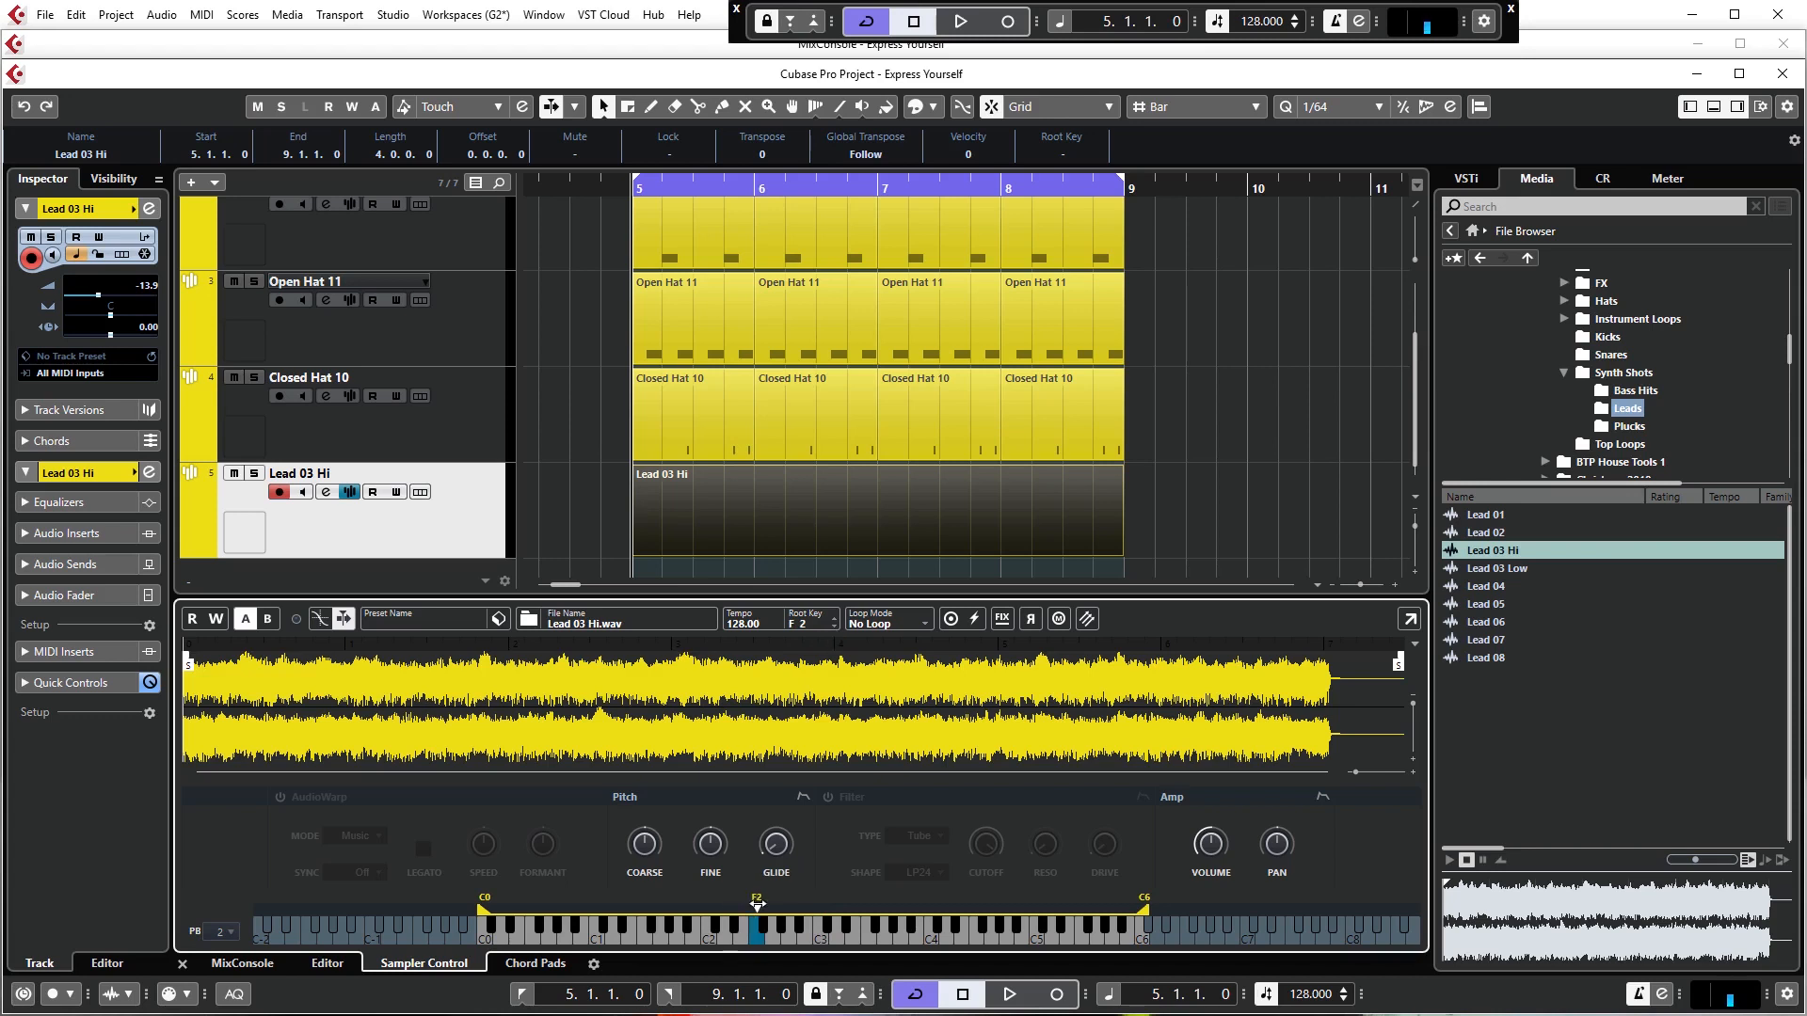
pyautogui.moveTo(757, 903); pyautogui.dragTo(821, 907)
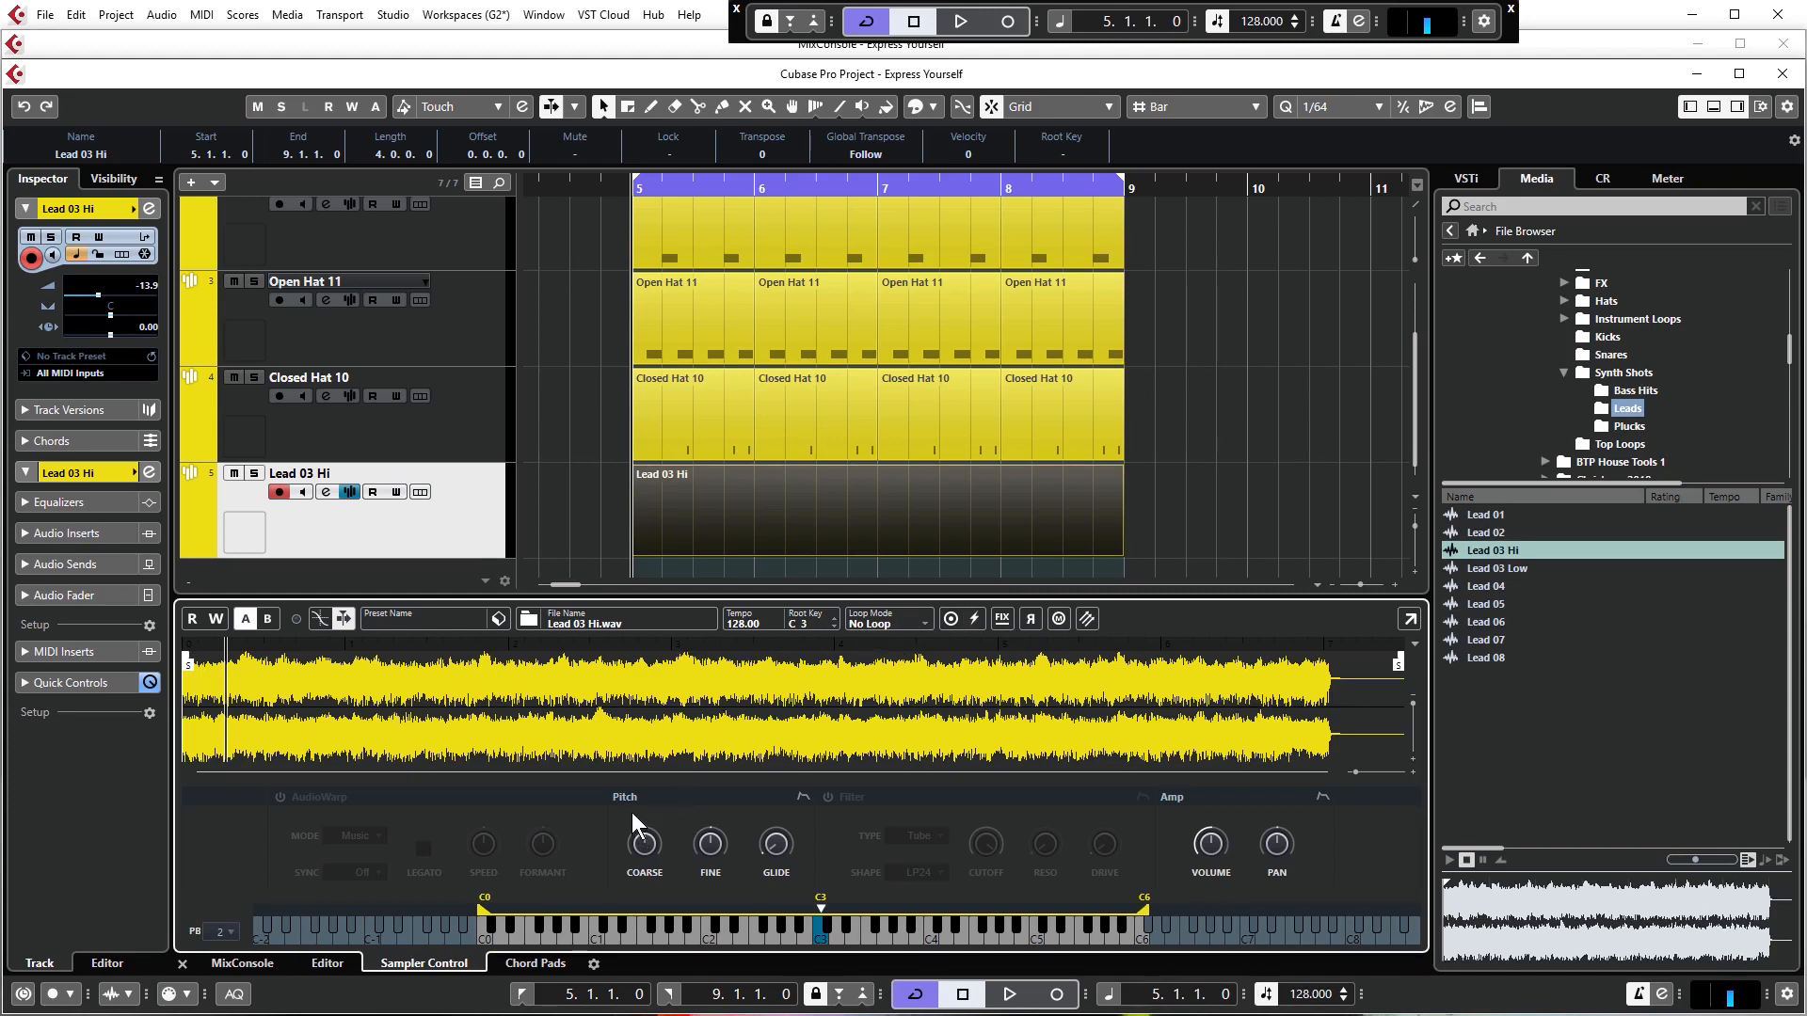
# Examine the sampler's pitch and amp controls, including the amp envelope
pyautogui.moveTo(643, 844)
pyautogui.moveTo(715, 848)
pyautogui.moveTo(779, 852)
pyautogui.moveTo(1221, 855)
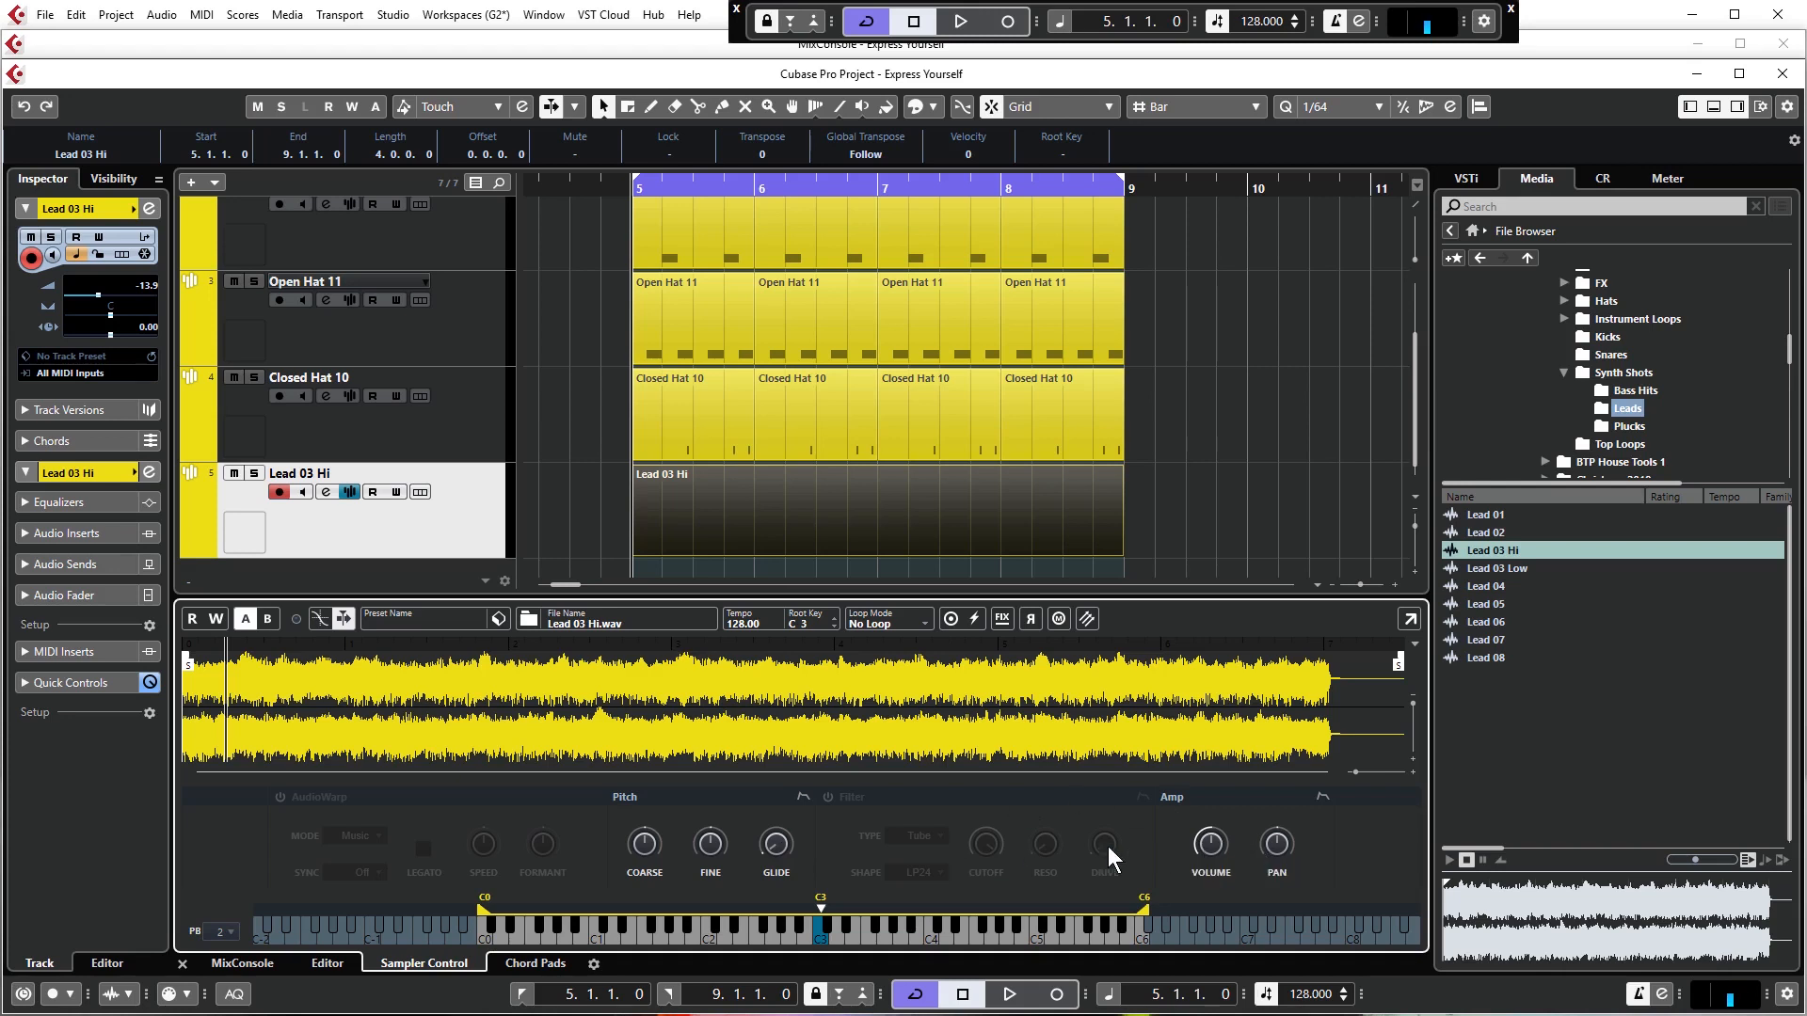
pyautogui.click(1323, 796)
pyautogui.click(1323, 796)
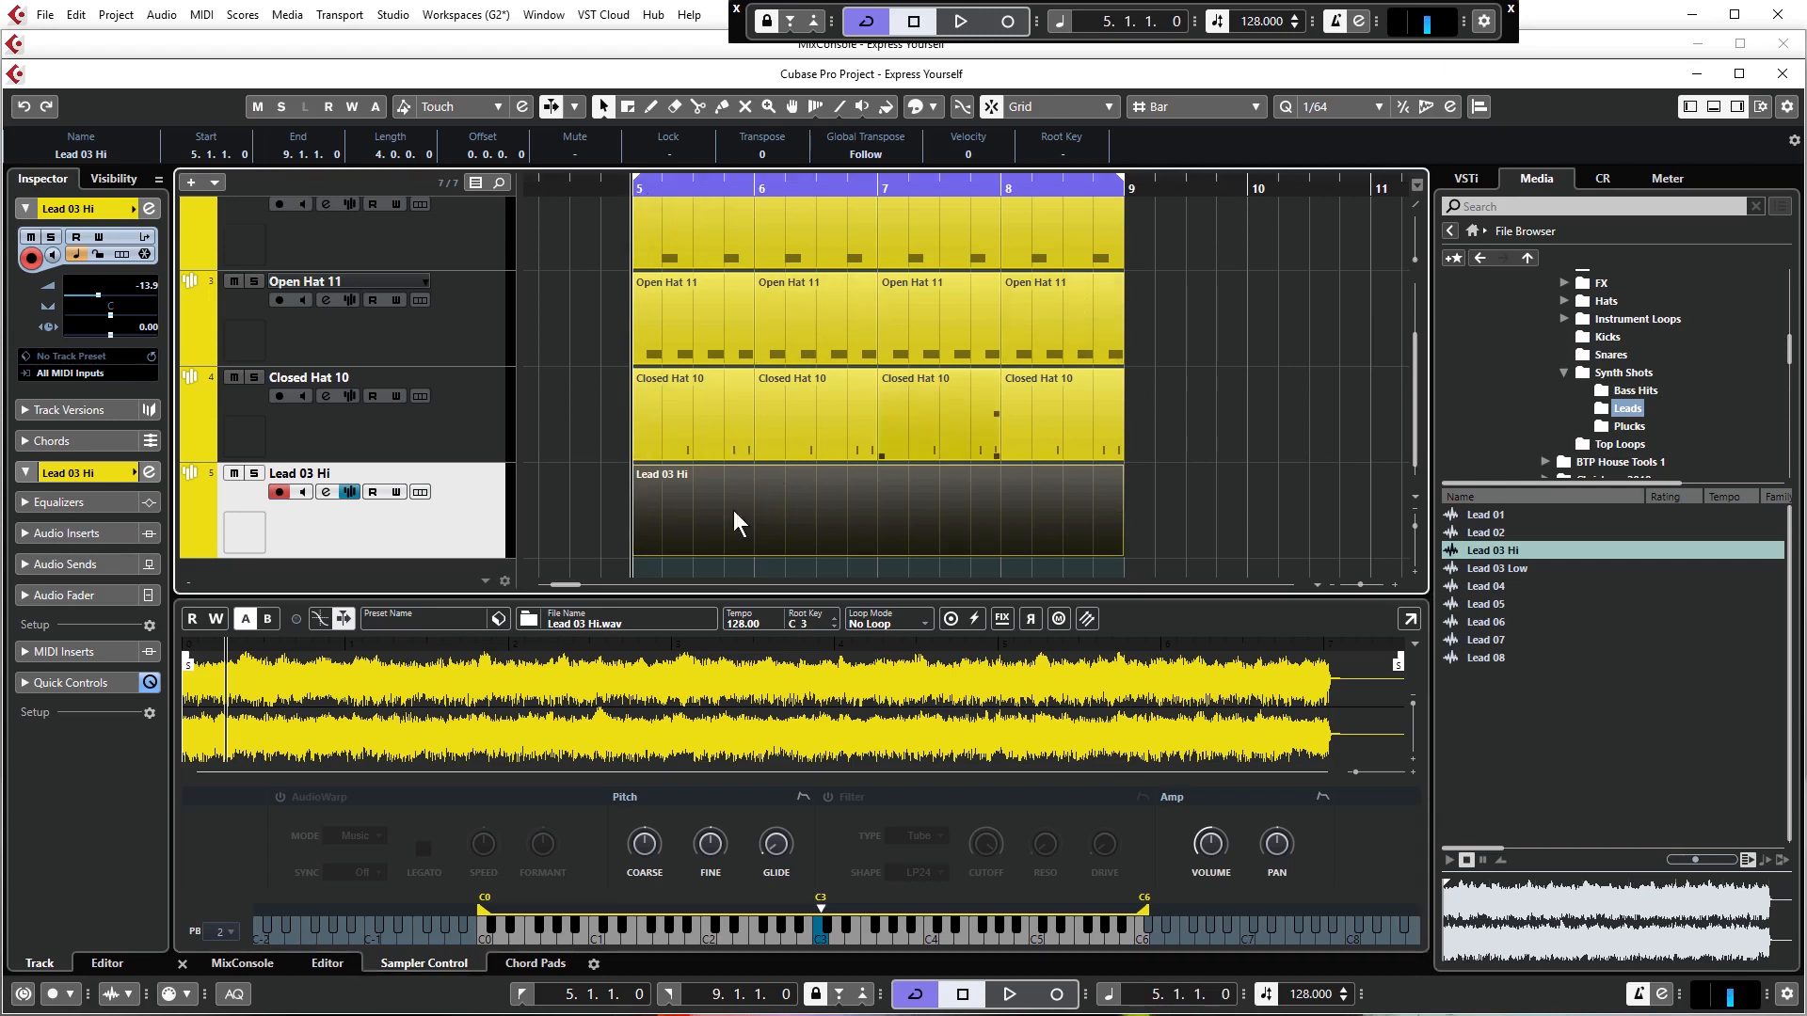
# Open the Lead 03 Hi part in the Key Editor, draw an A#2 note across bar 5, and play it back
pyautogui.doubleClick(862, 517)
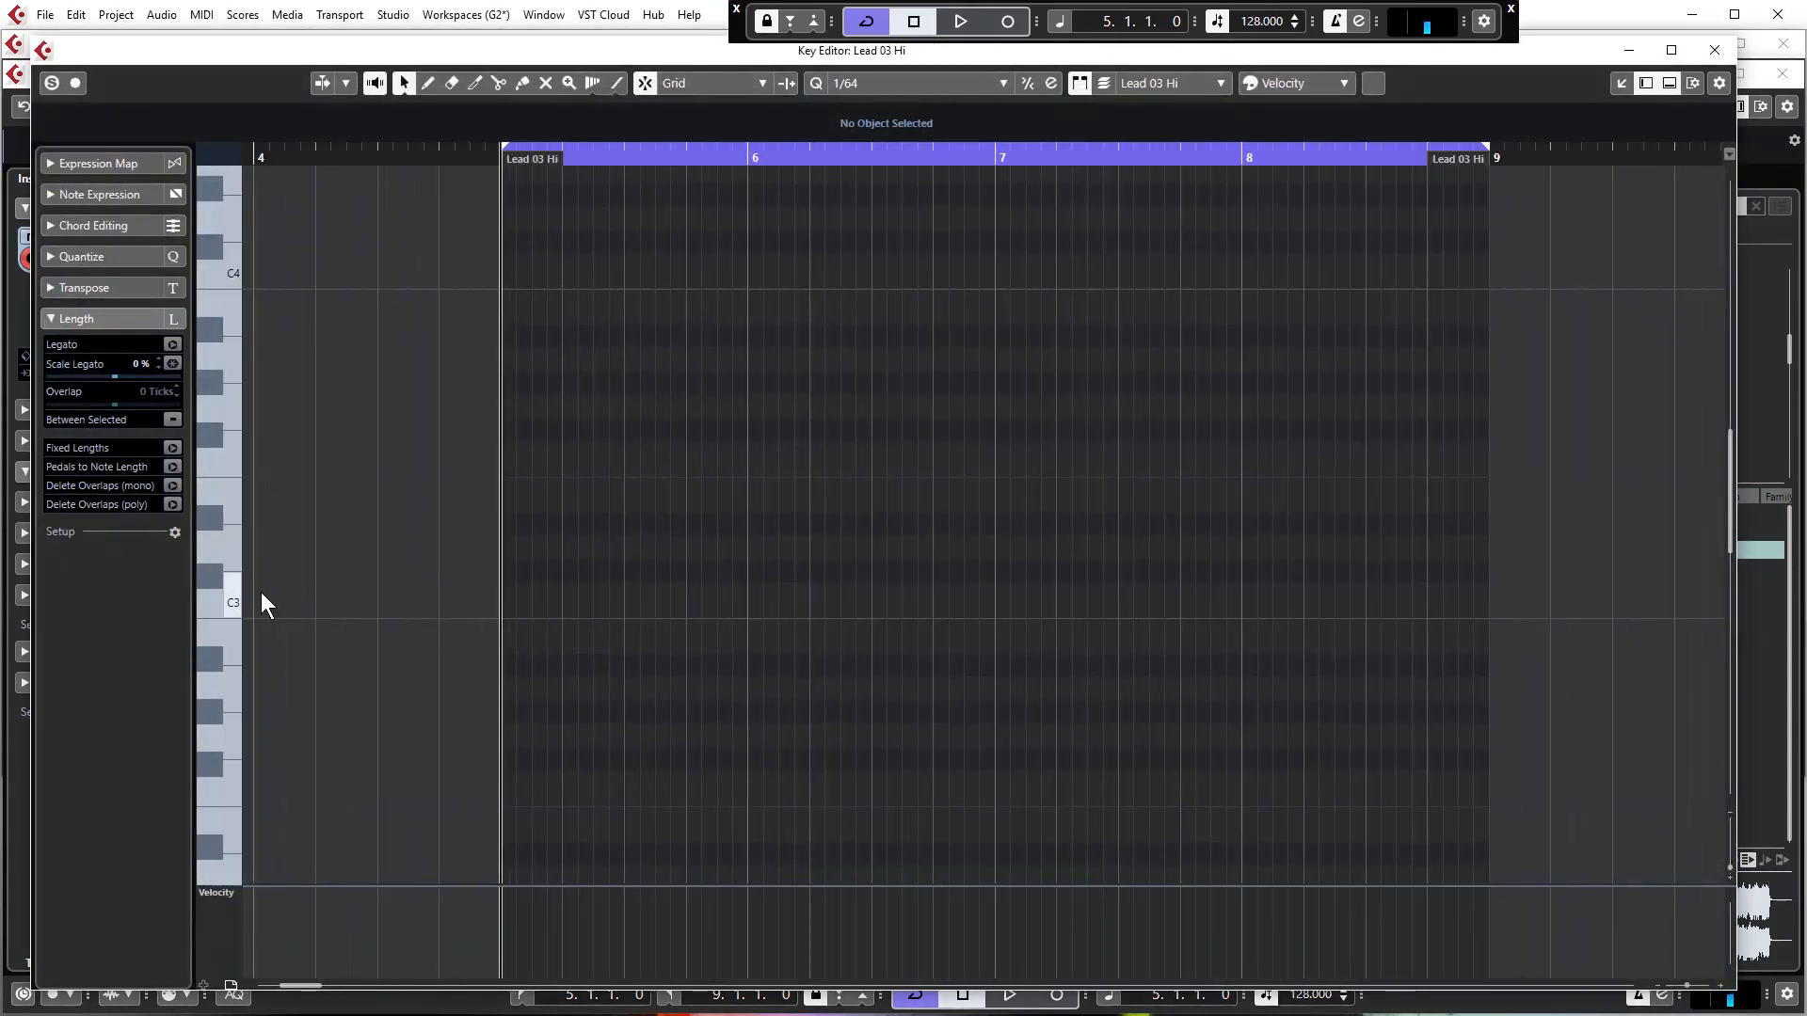
pyautogui.click(216, 661)
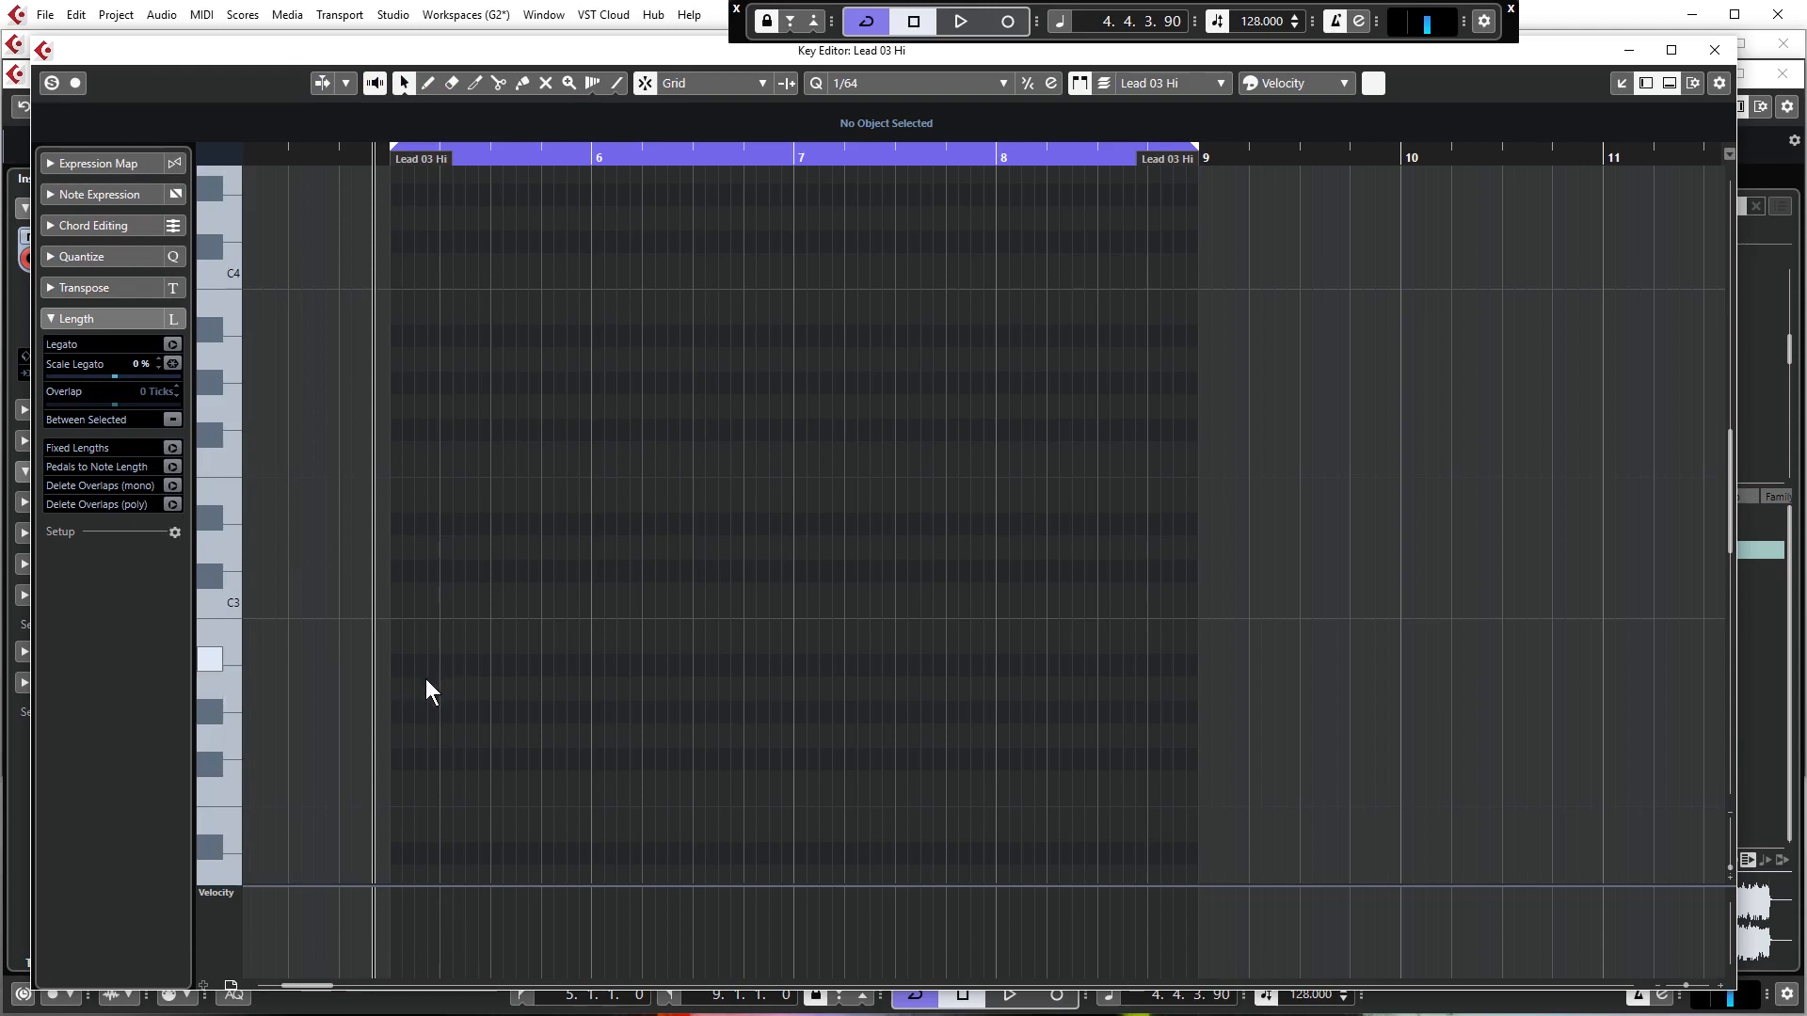
pyautogui.moveTo(395, 660); pyautogui.dragTo(595, 657)
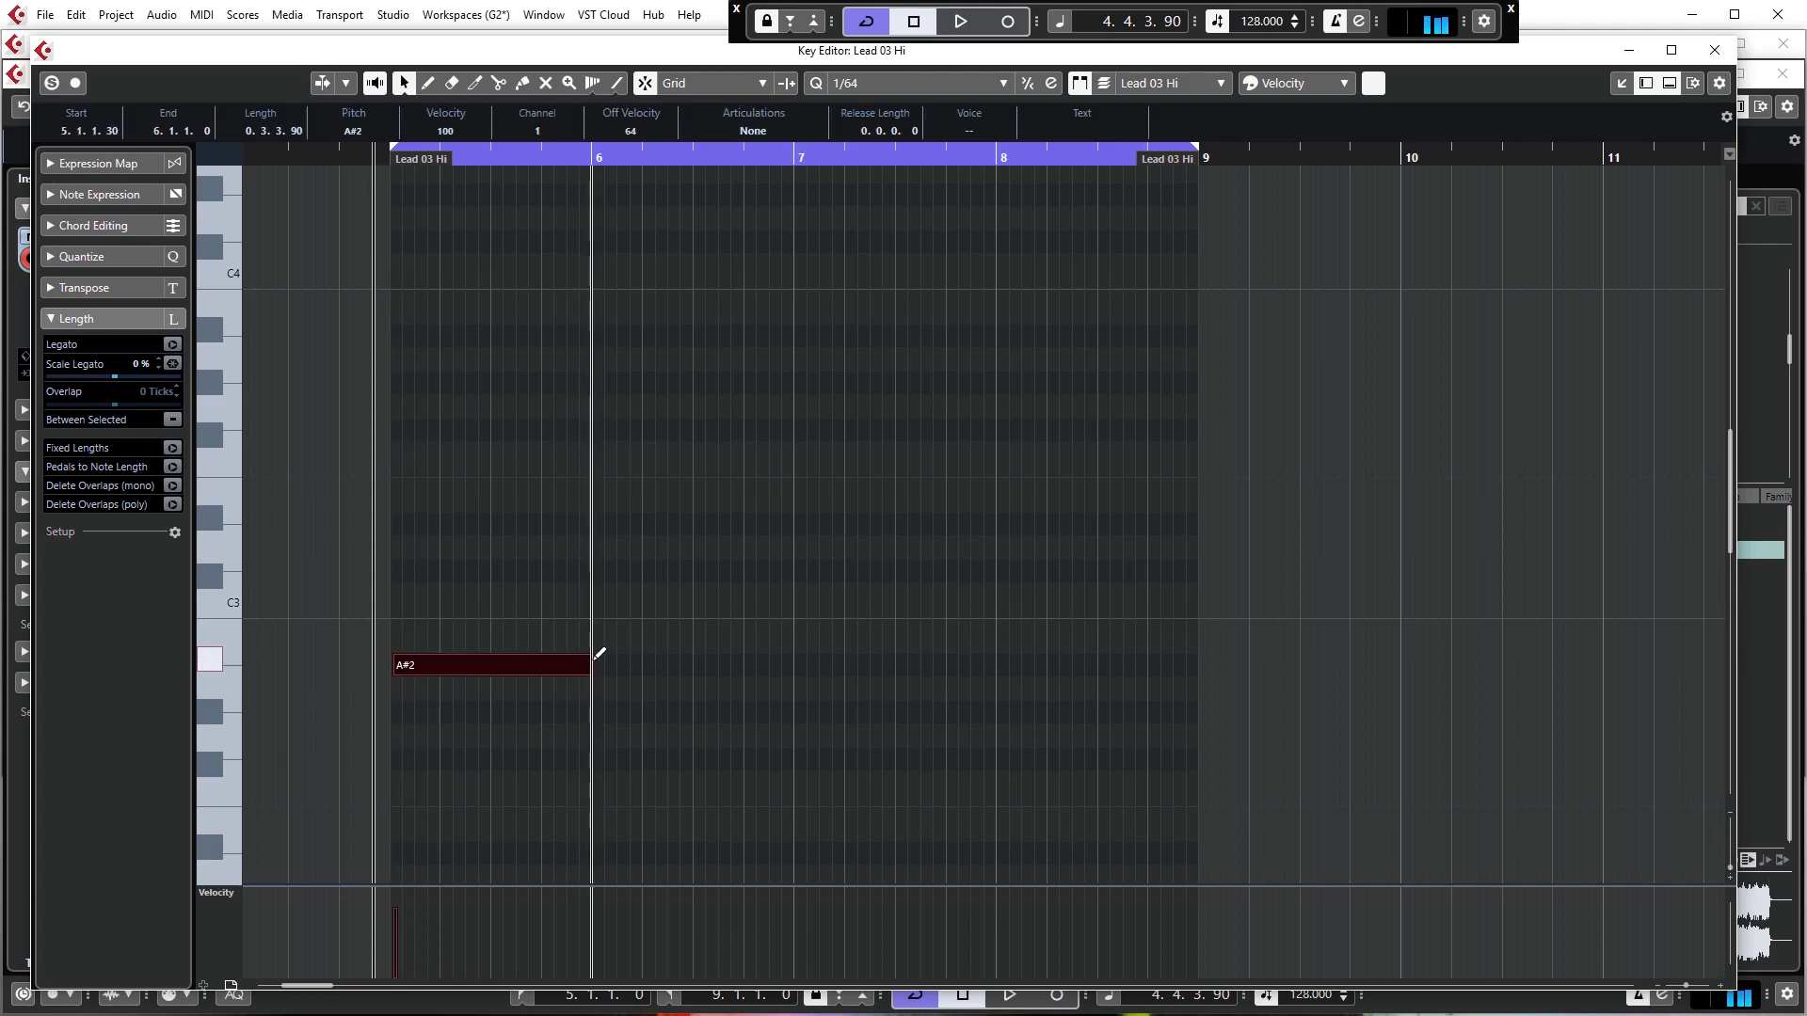
pyautogui.click(485, 665)
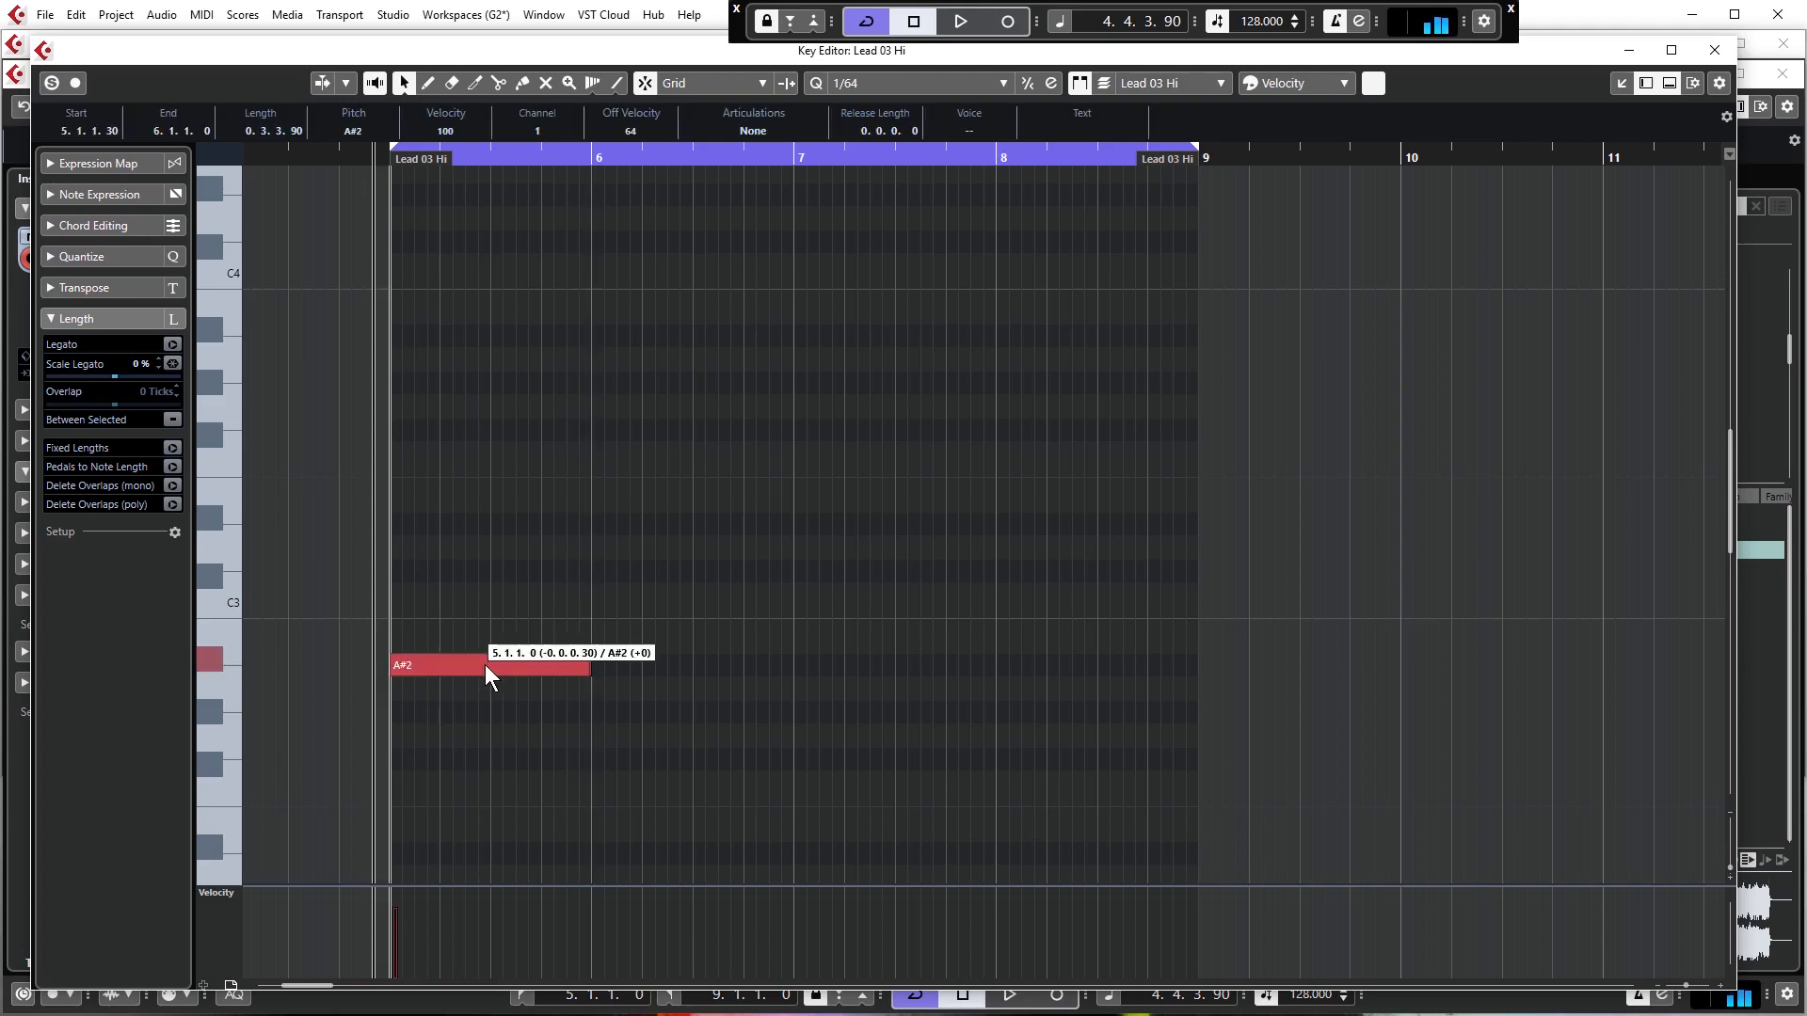
pyautogui.press('space')
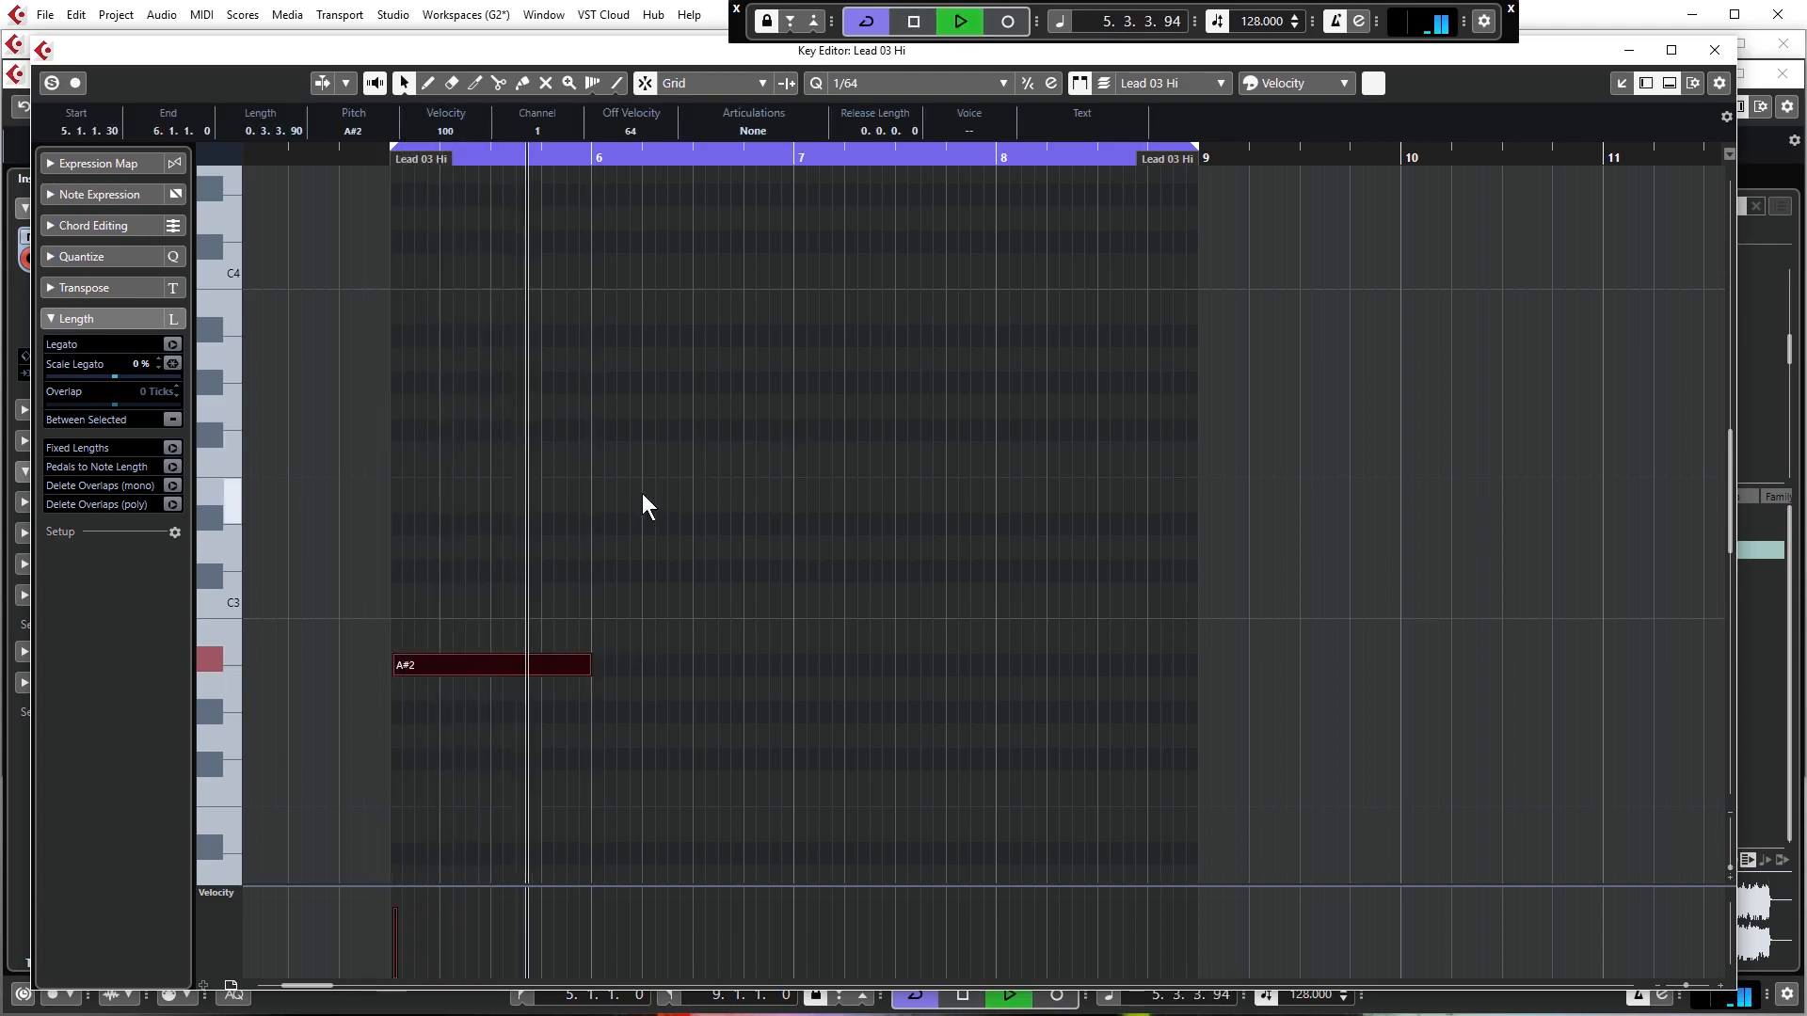
pyautogui.press('space')
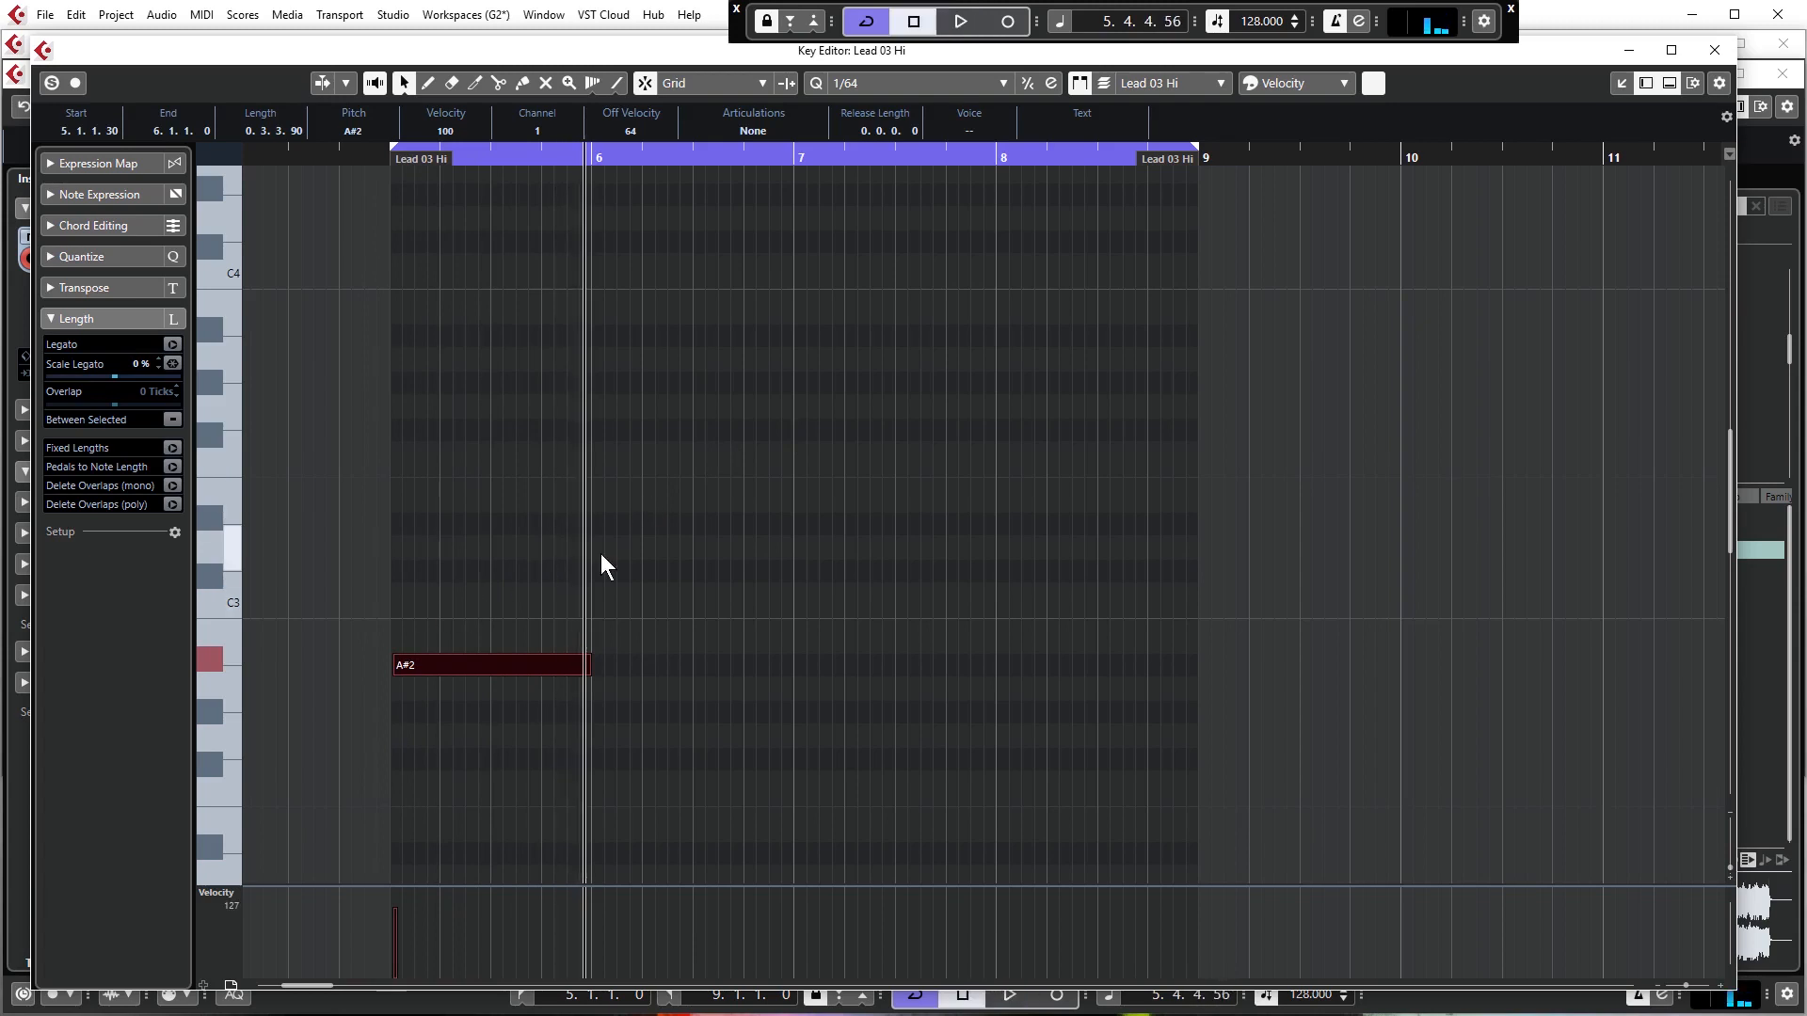
# Set the quantize value to 1/8, extend the A#2 note's start to 5.1.1.0, and audition it
pyautogui.click(913, 87)
pyautogui.click(876, 173)
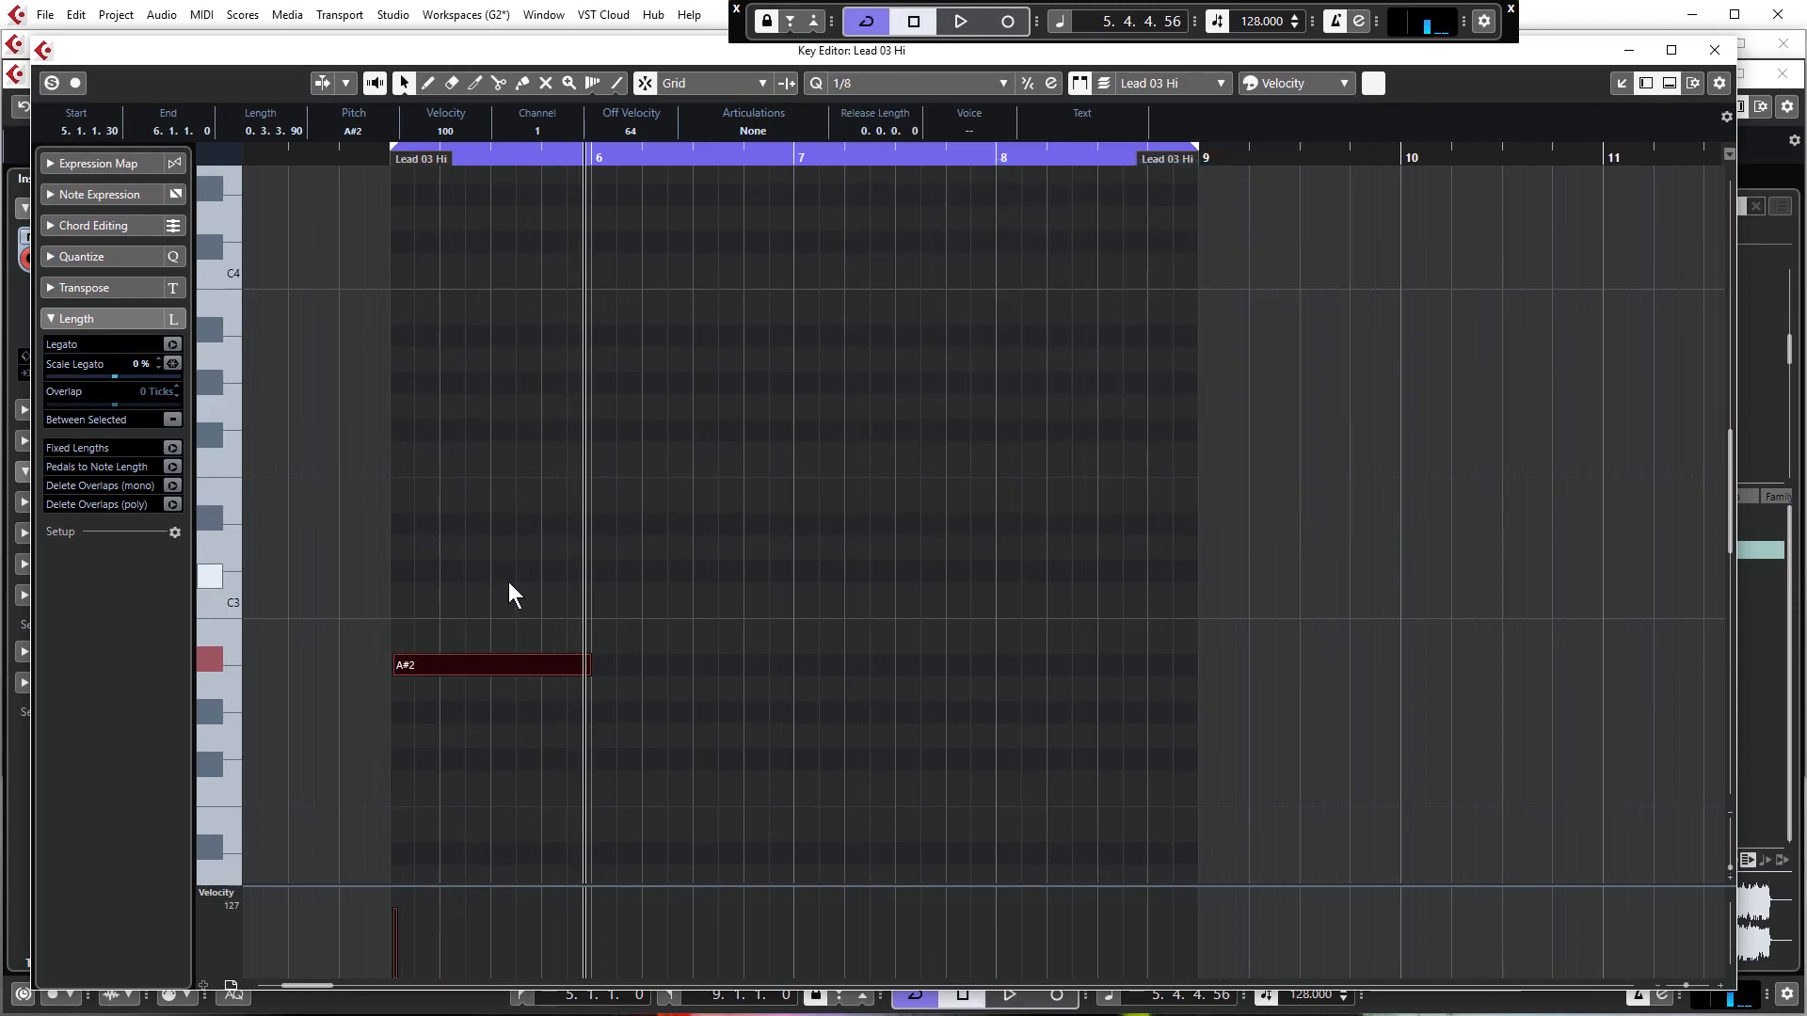
pyautogui.moveTo(394, 665); pyautogui.dragTo(391, 666)
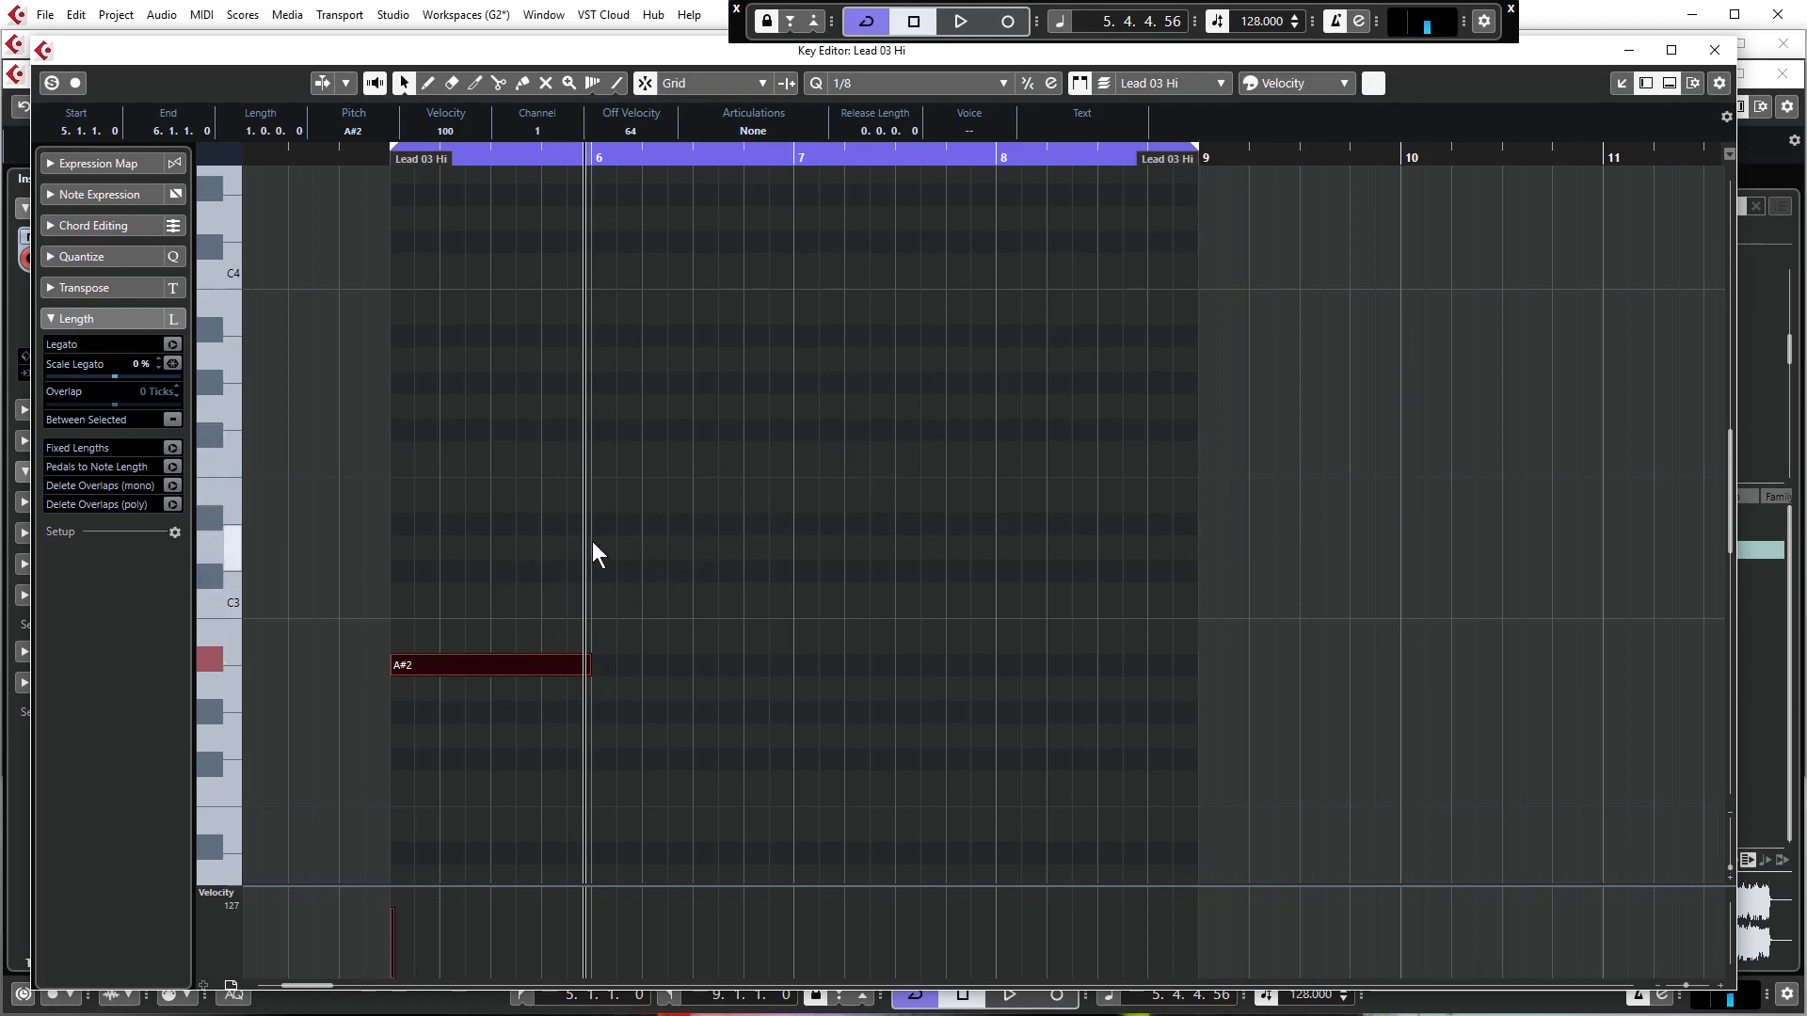
pyautogui.press('KP_1')
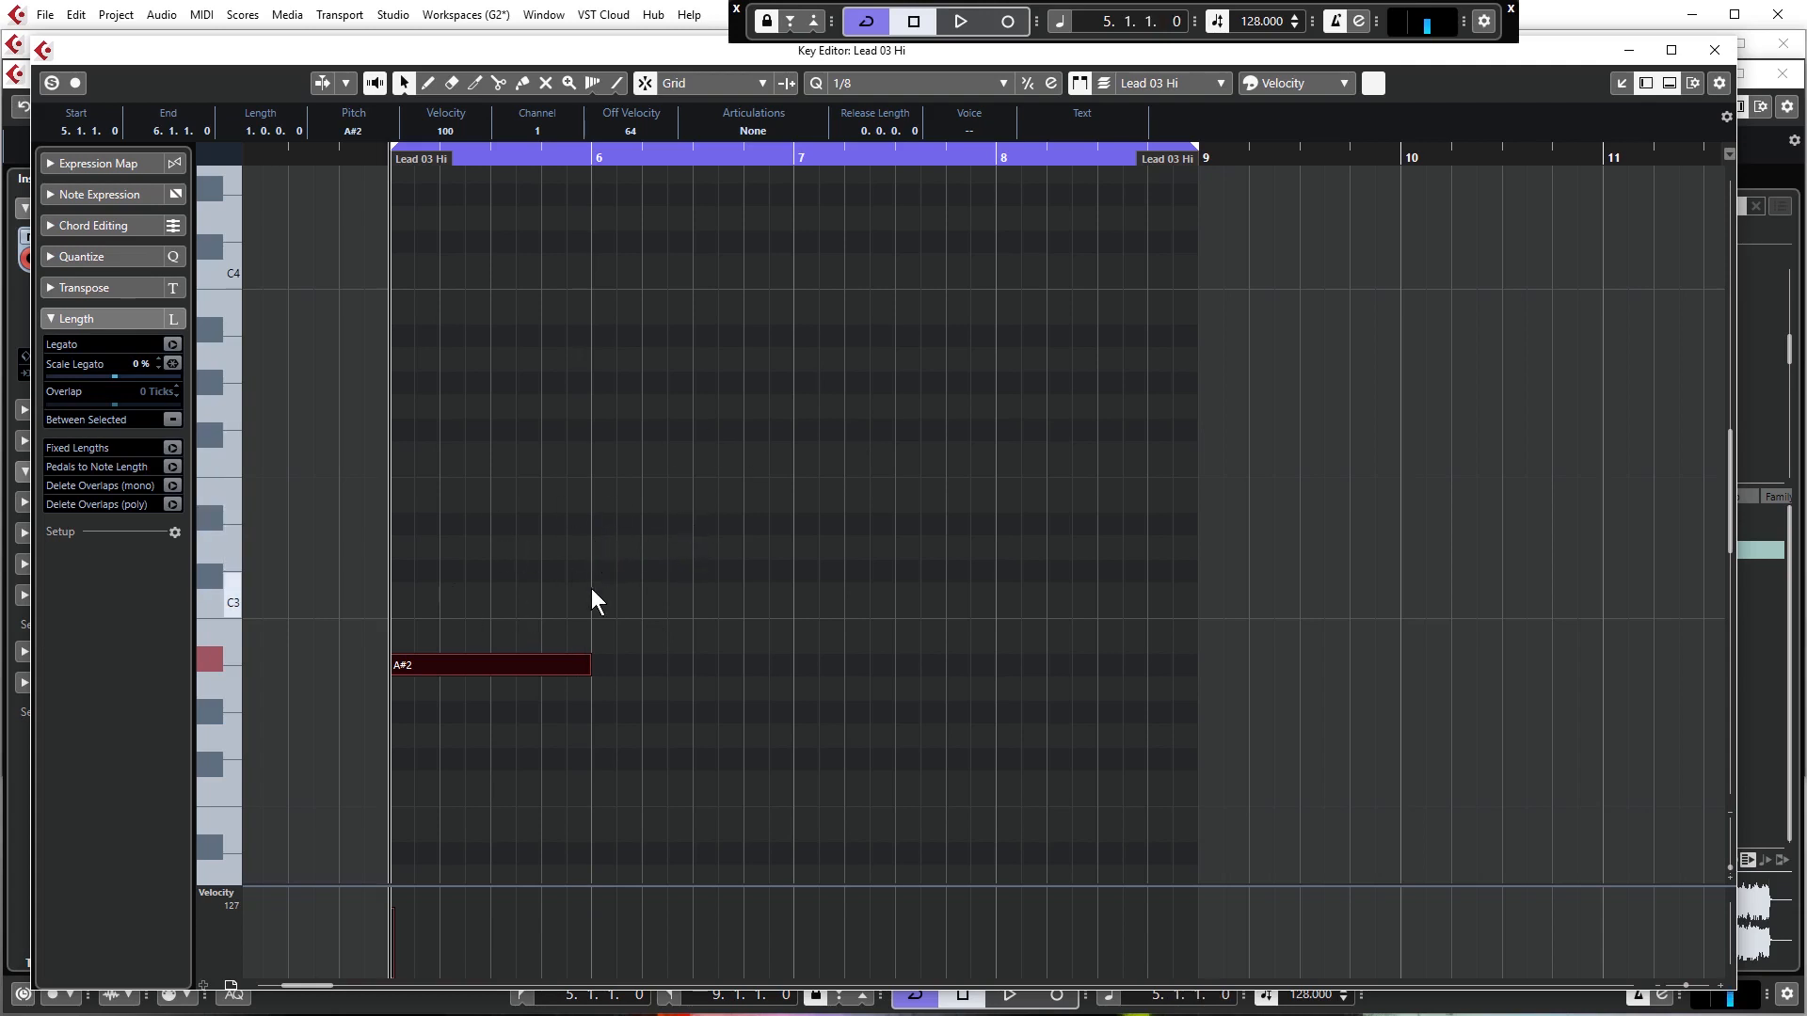
pyautogui.click(606, 546)
pyautogui.press('space')
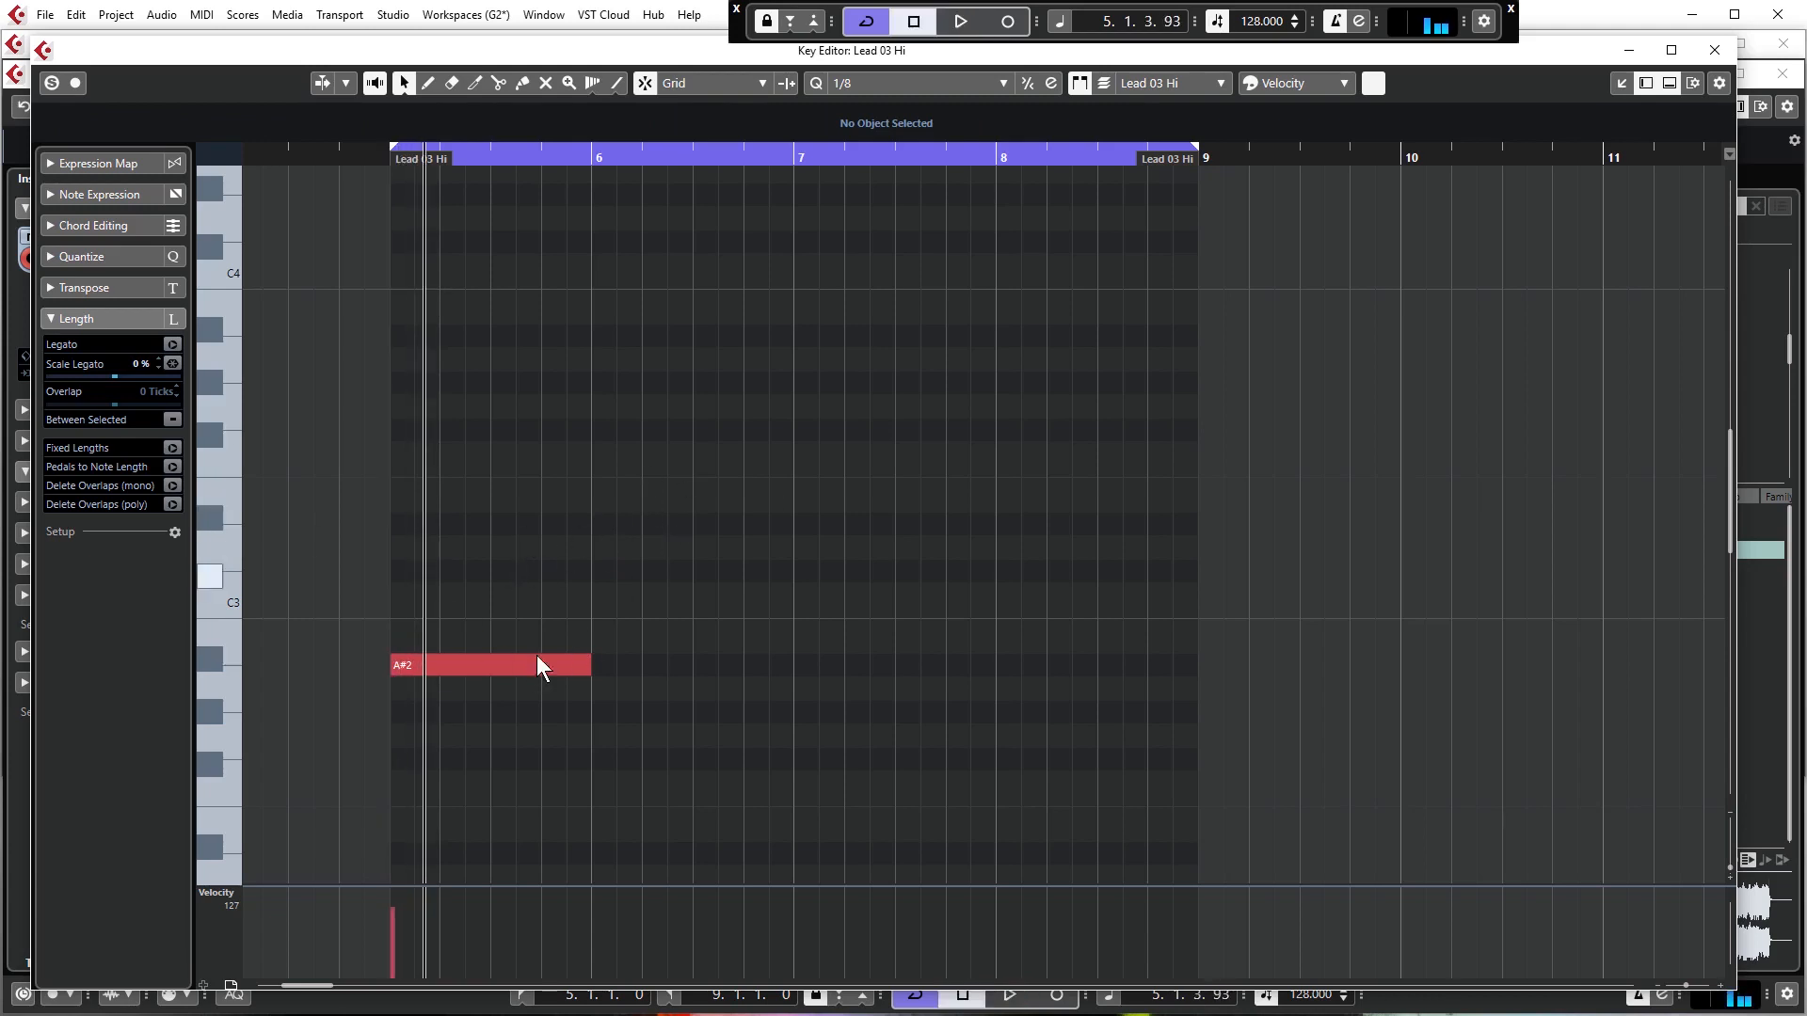
pyautogui.click(485, 661)
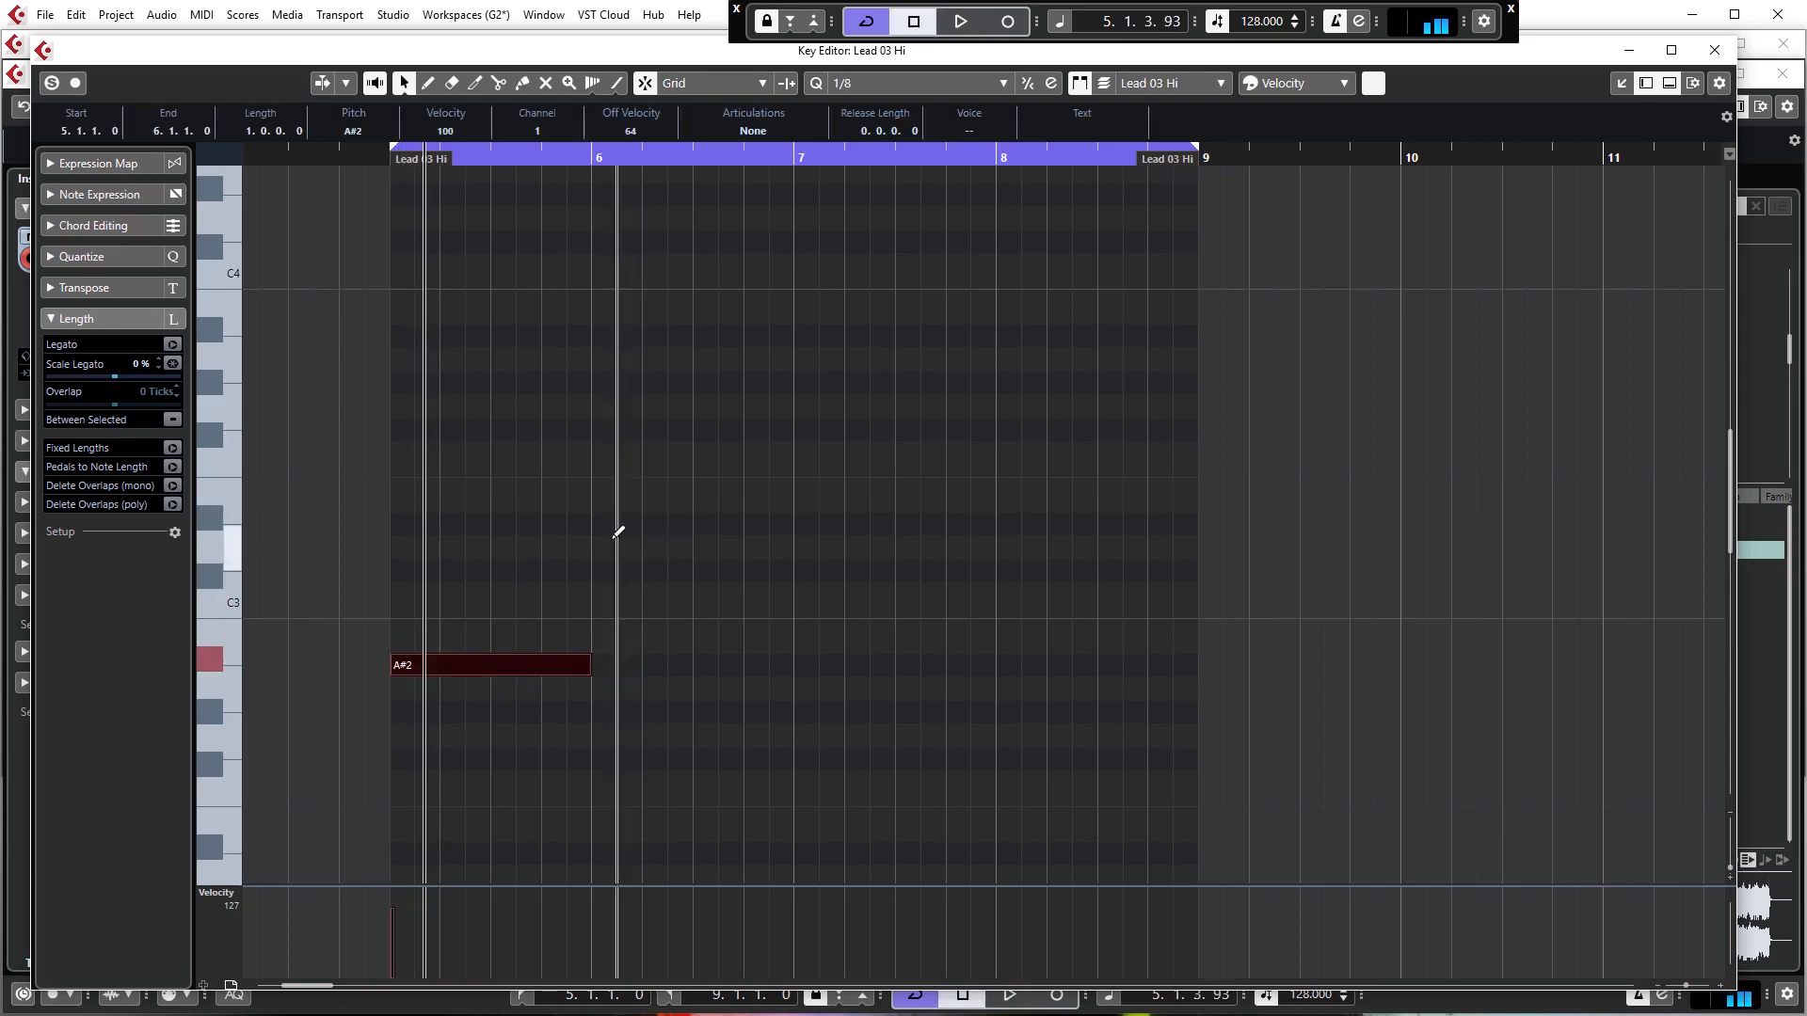
# Draw D3 across bar 6, C#3 across bar 7, A2 over bar 8's first three beats, and E2 on its last beat
pyautogui.moveTo(576, 545)
pyautogui.mouseDown()
pyautogui.moveTo(738, 532)
pyautogui.moveTo(776, 535)
pyautogui.moveTo(763, 551)
pyautogui.moveTo(999, 565)
pyautogui.mouseUp()
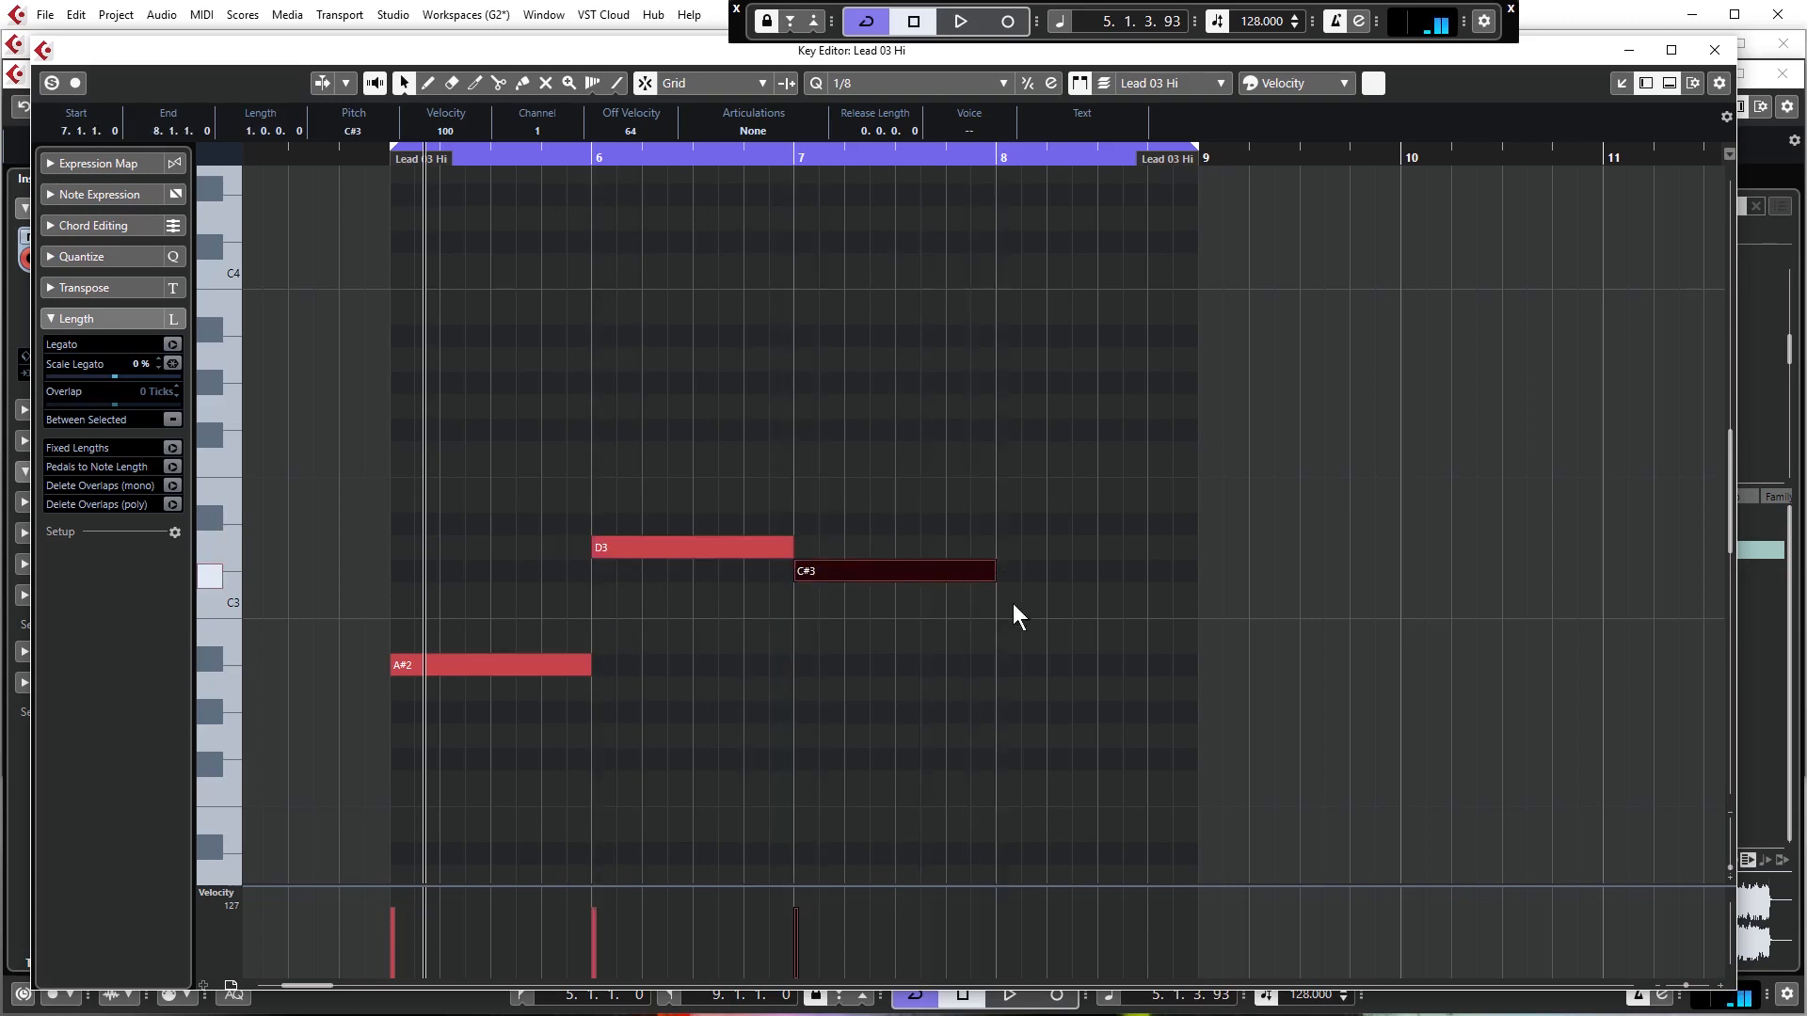
pyautogui.moveTo(1012, 679); pyautogui.dragTo(1165, 677)
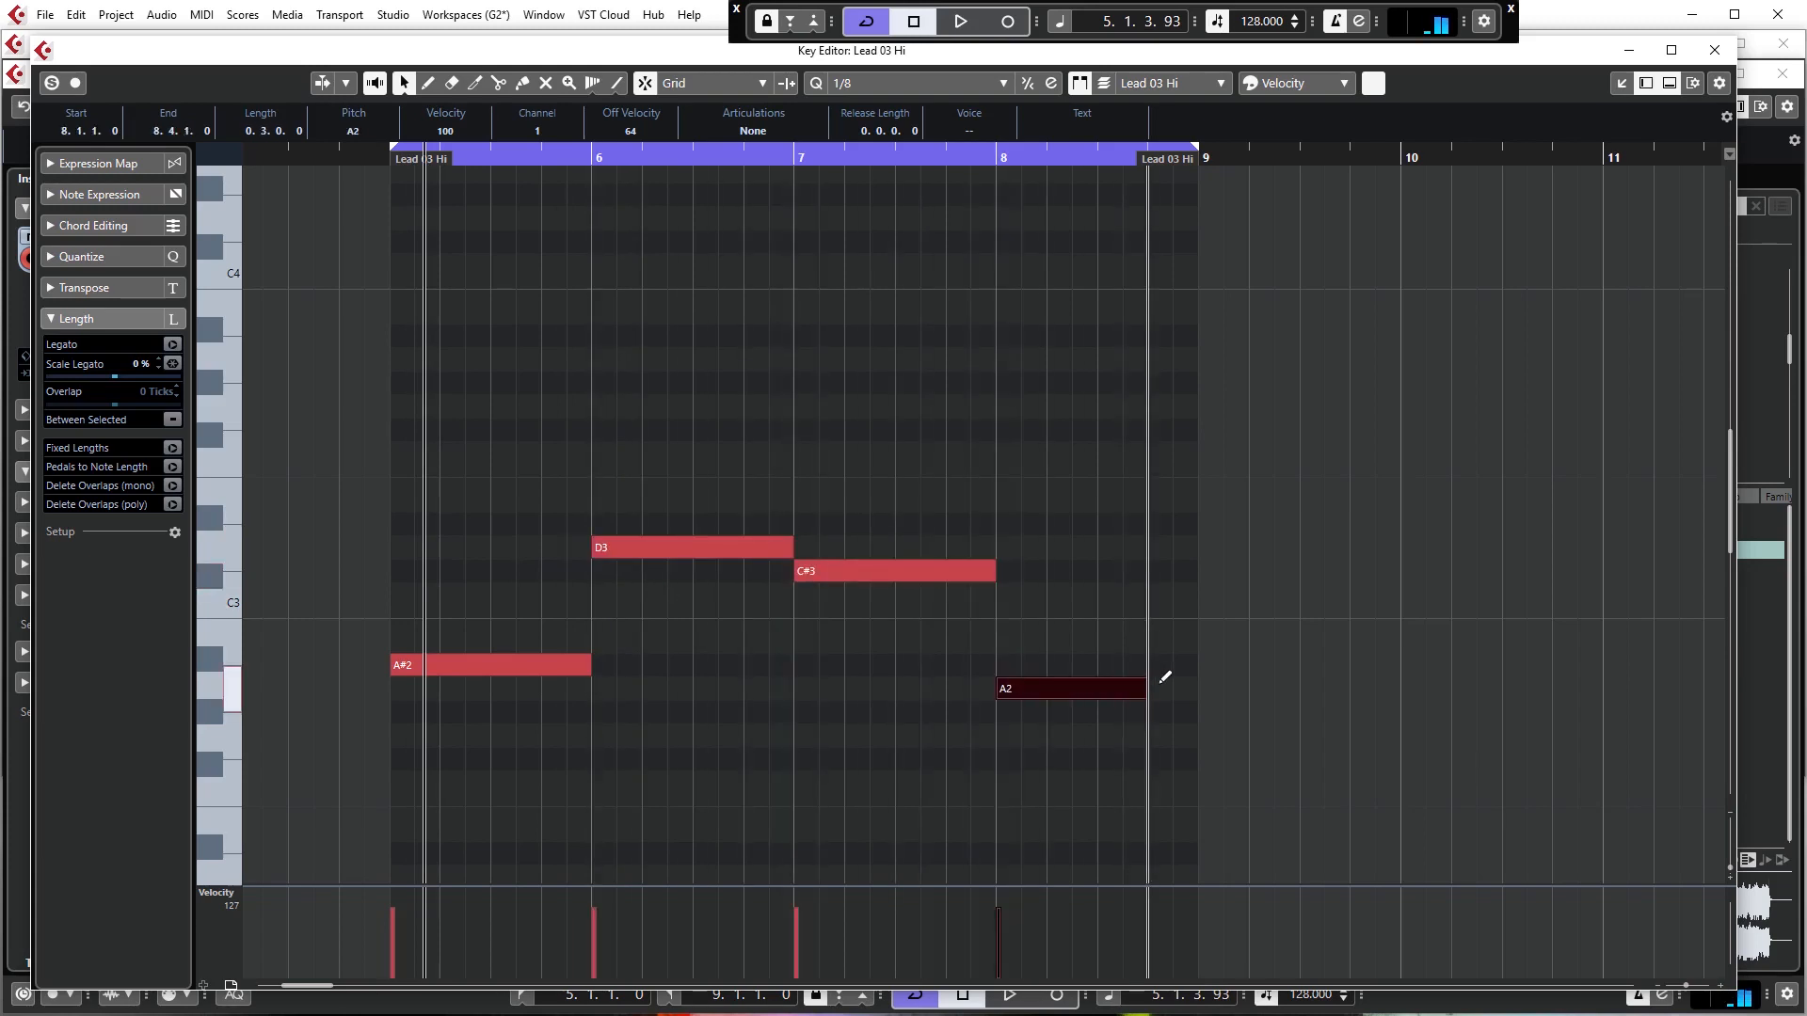
pyautogui.press('KP_1')
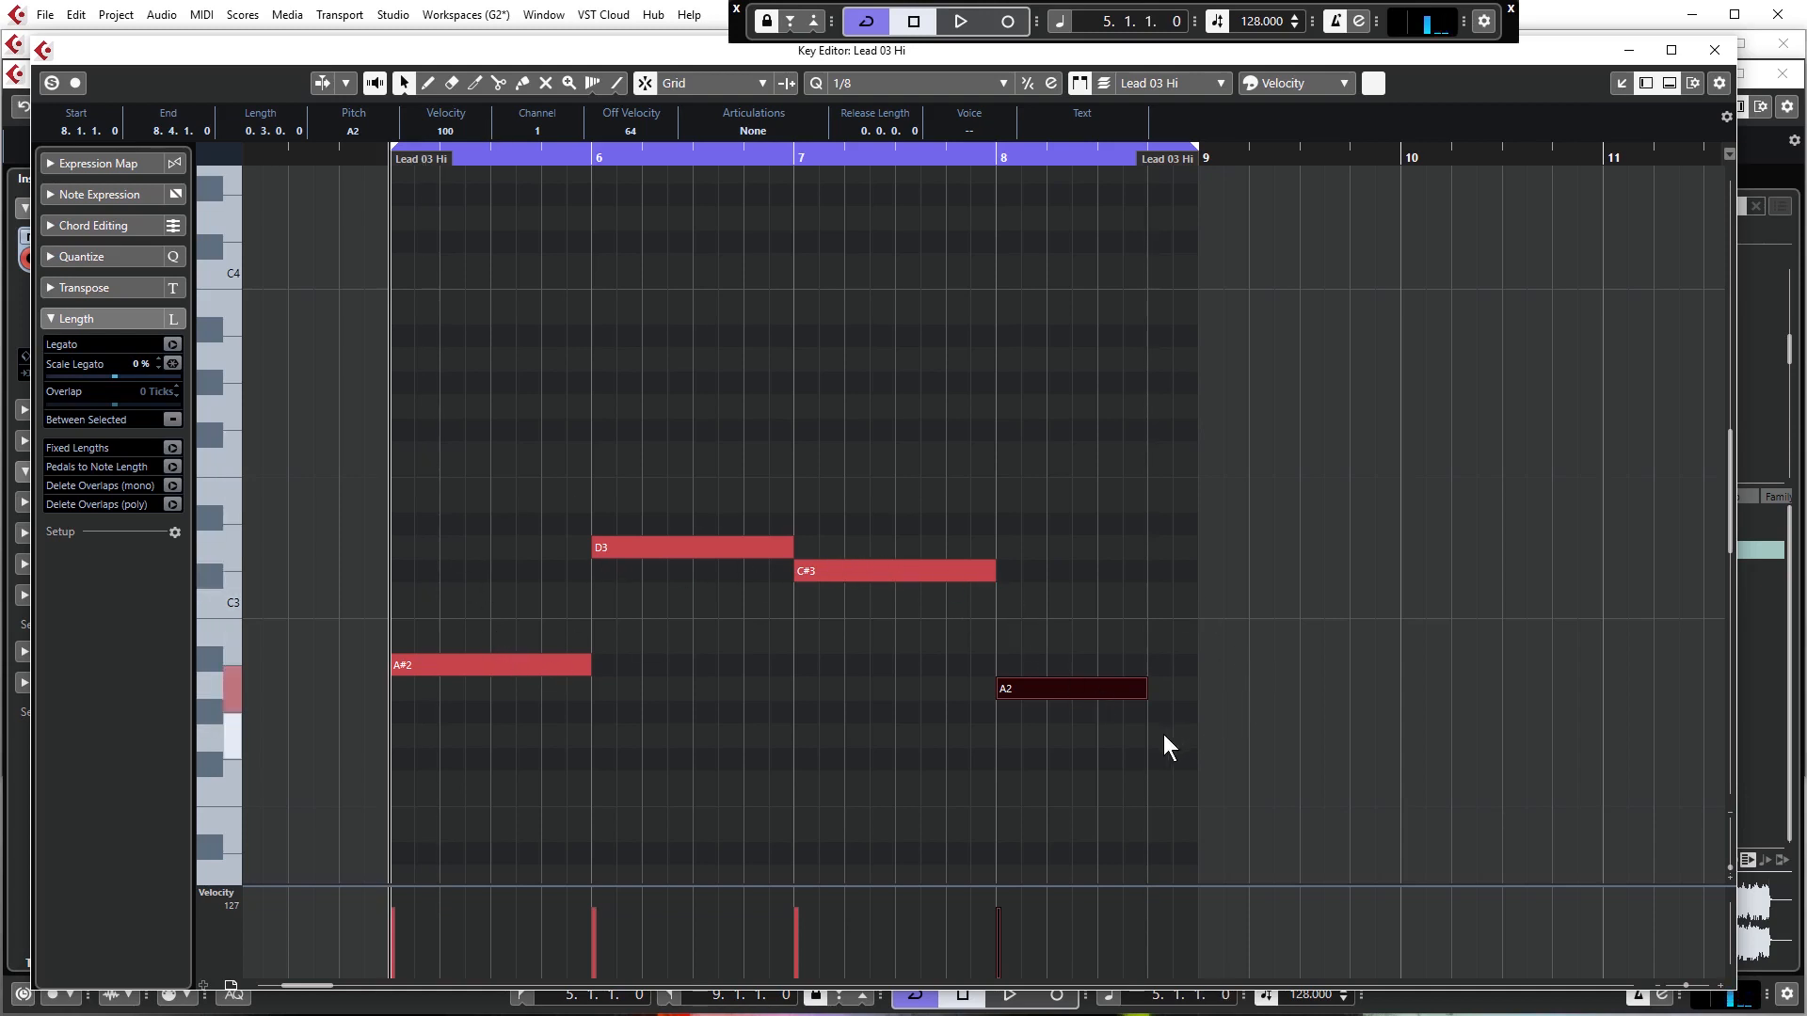
pyautogui.moveTo(1167, 782)
pyautogui.mouseDown()
pyautogui.moveTo(1200, 778)
pyautogui.moveTo(1180, 810)
pyautogui.mouseUp()
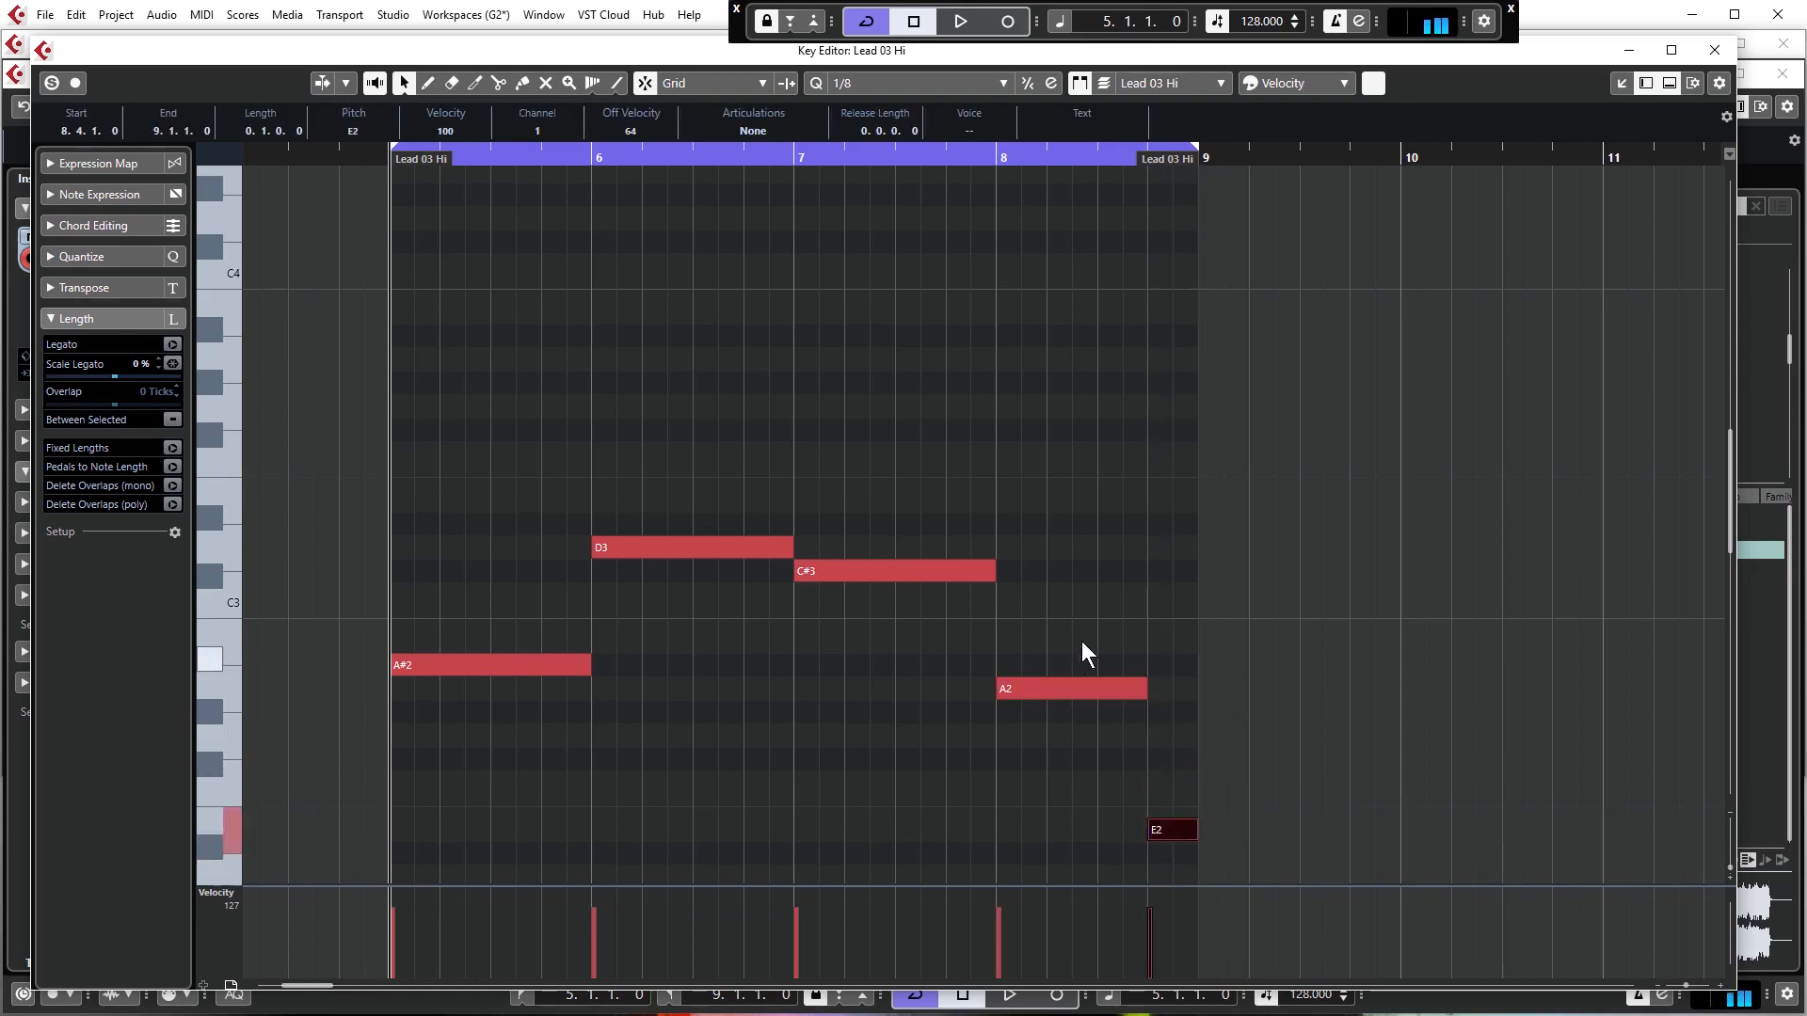
# Play back the five-note lead pattern from bar 5
pyautogui.scroll(-3, 1082, 638)
pyautogui.scroll(-3, 1087, 629)
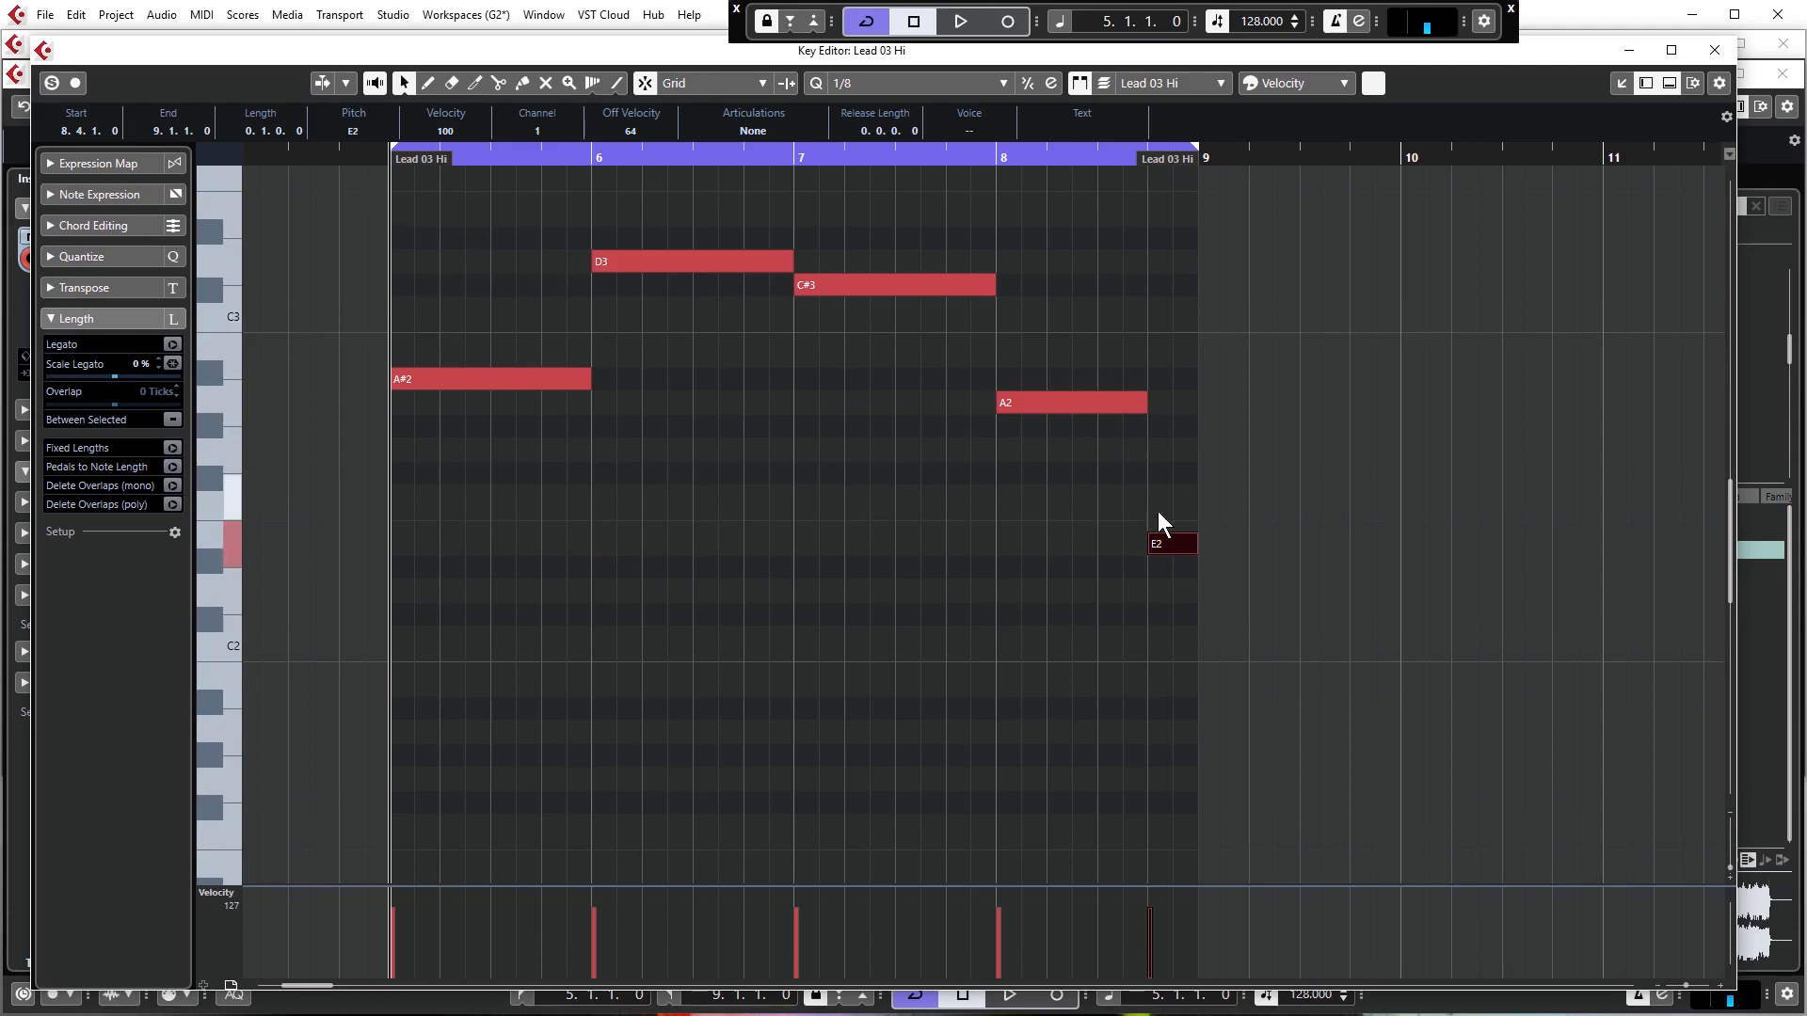
pyautogui.scroll(2, 1158, 511)
pyautogui.press('space')
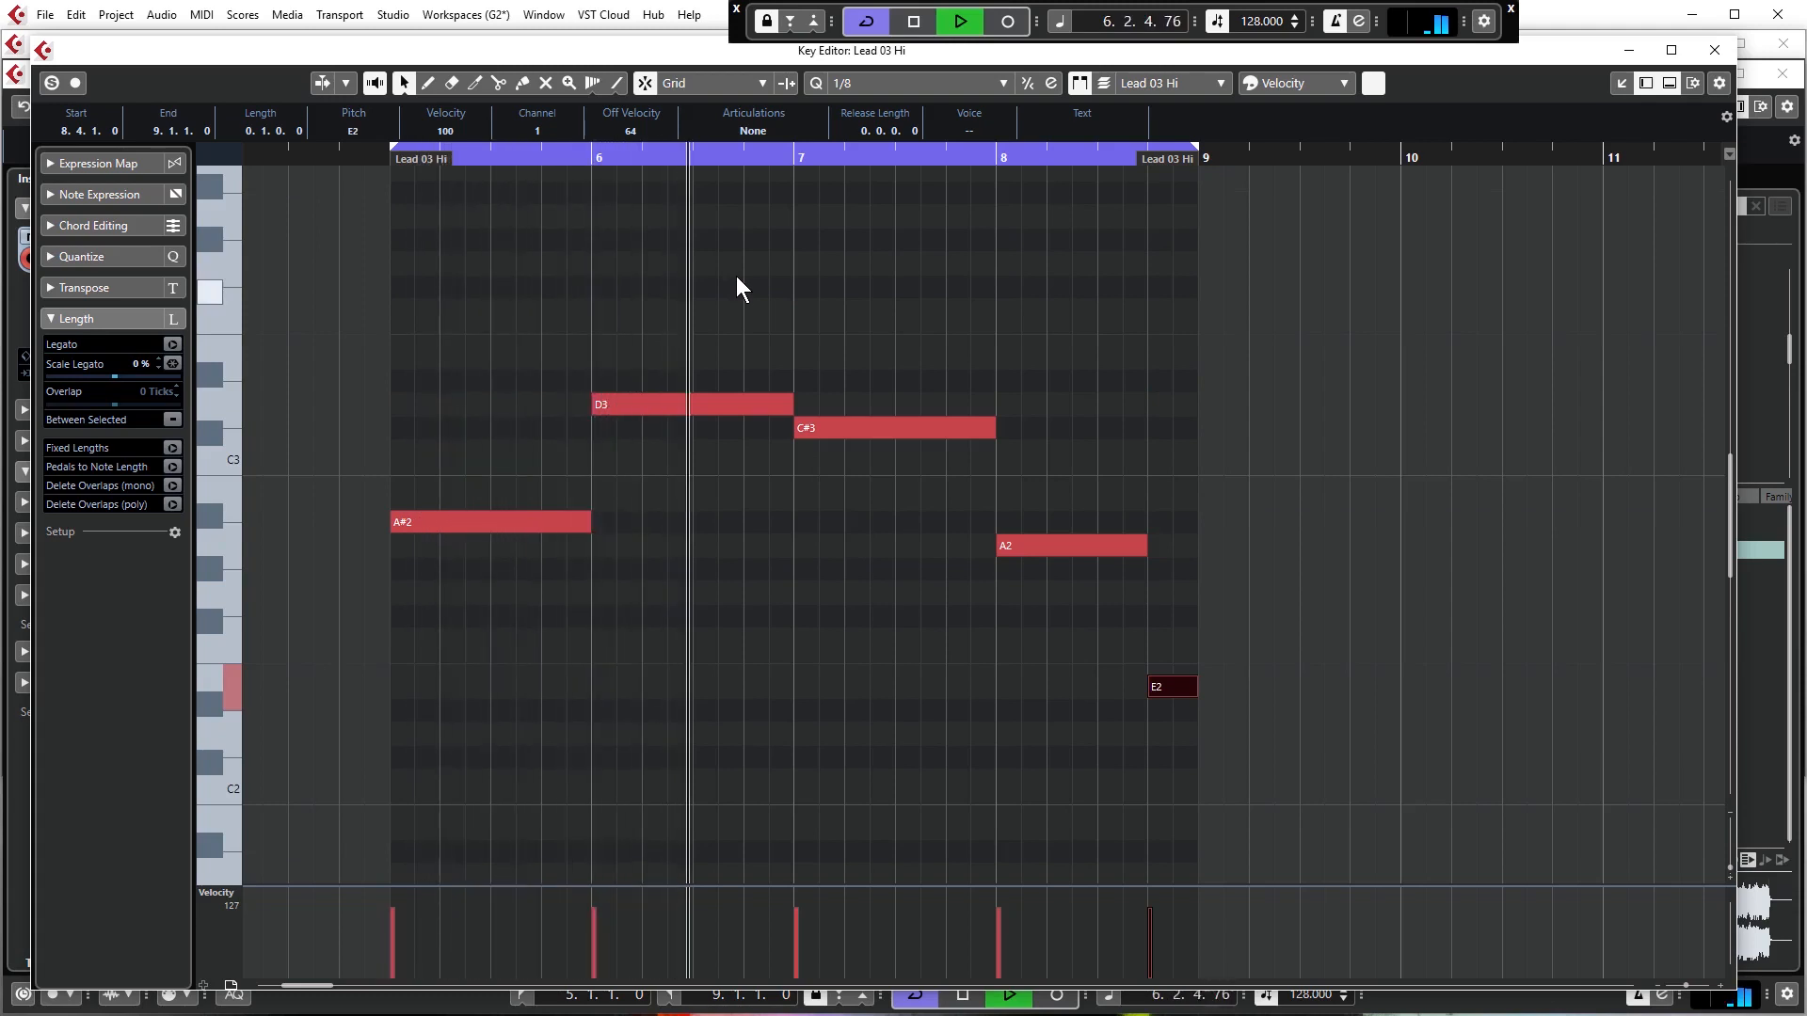
pyautogui.click(727, 271)
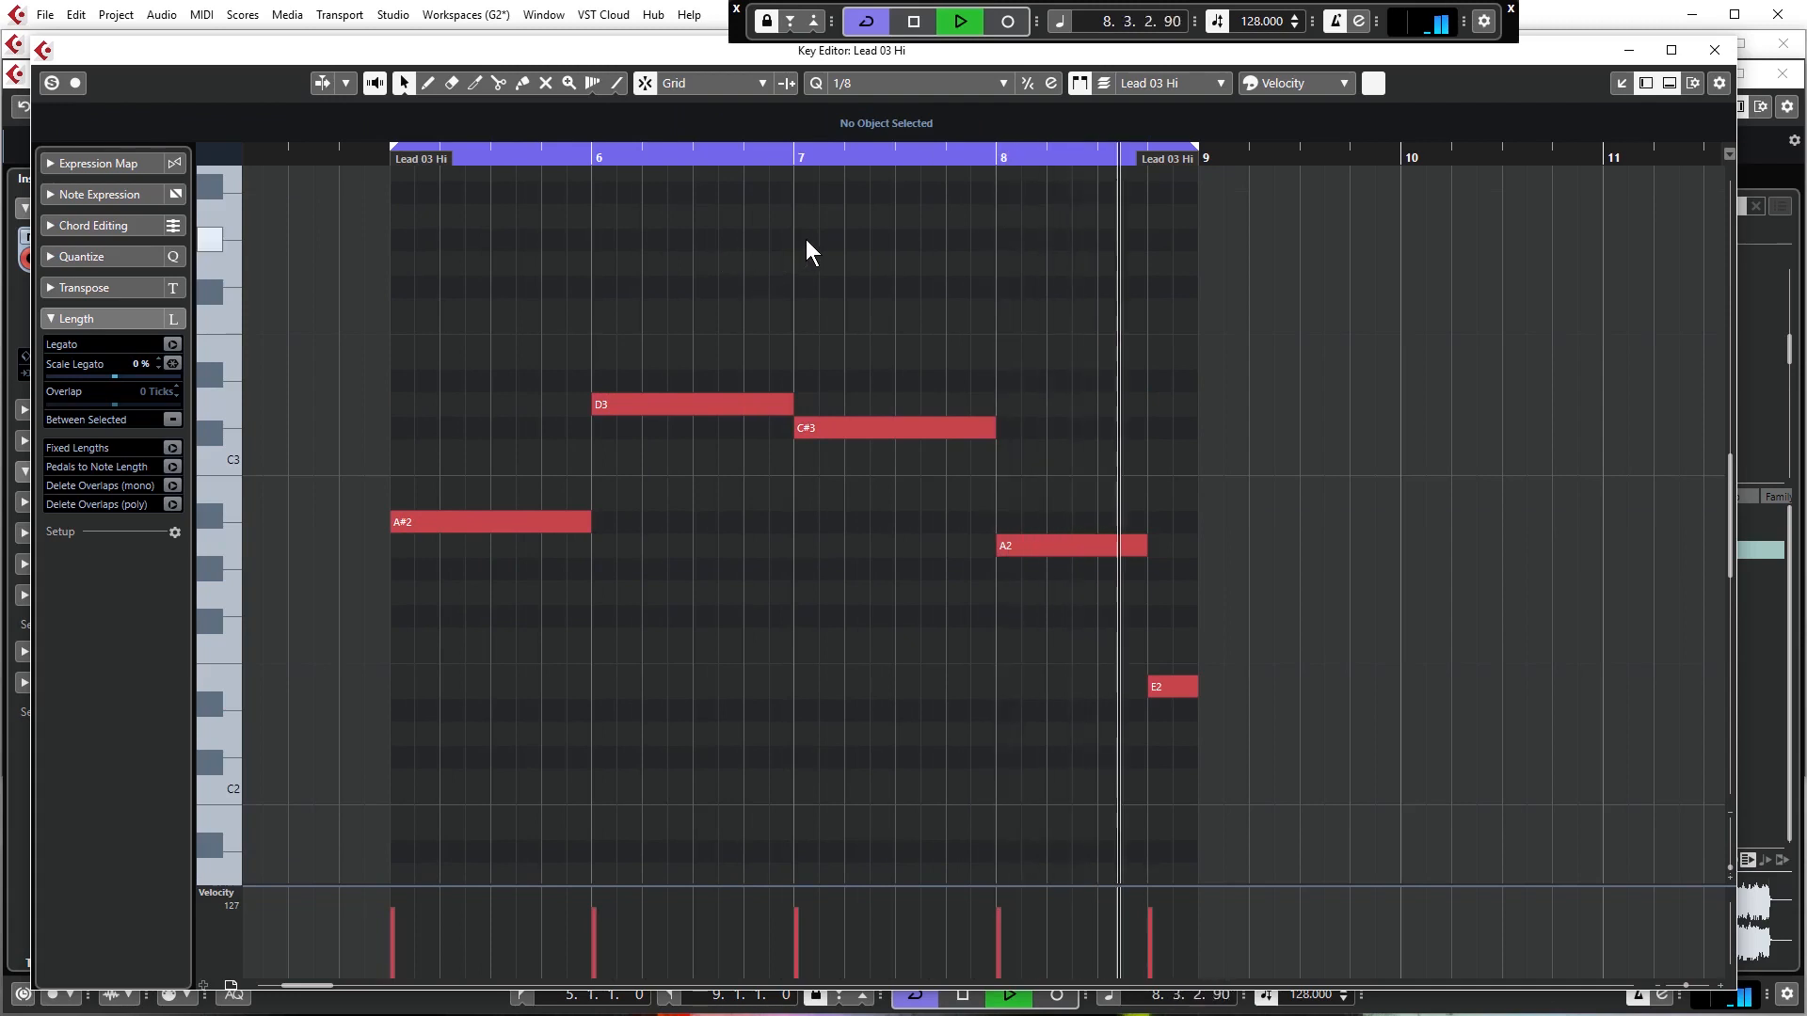
pyautogui.press('space')
# Raise the last note of bar 8 to F2 and play the pattern again
pyautogui.moveTo(1174, 683); pyautogui.dragTo(1172, 636)
pyautogui.doubleClick(1011, 152)
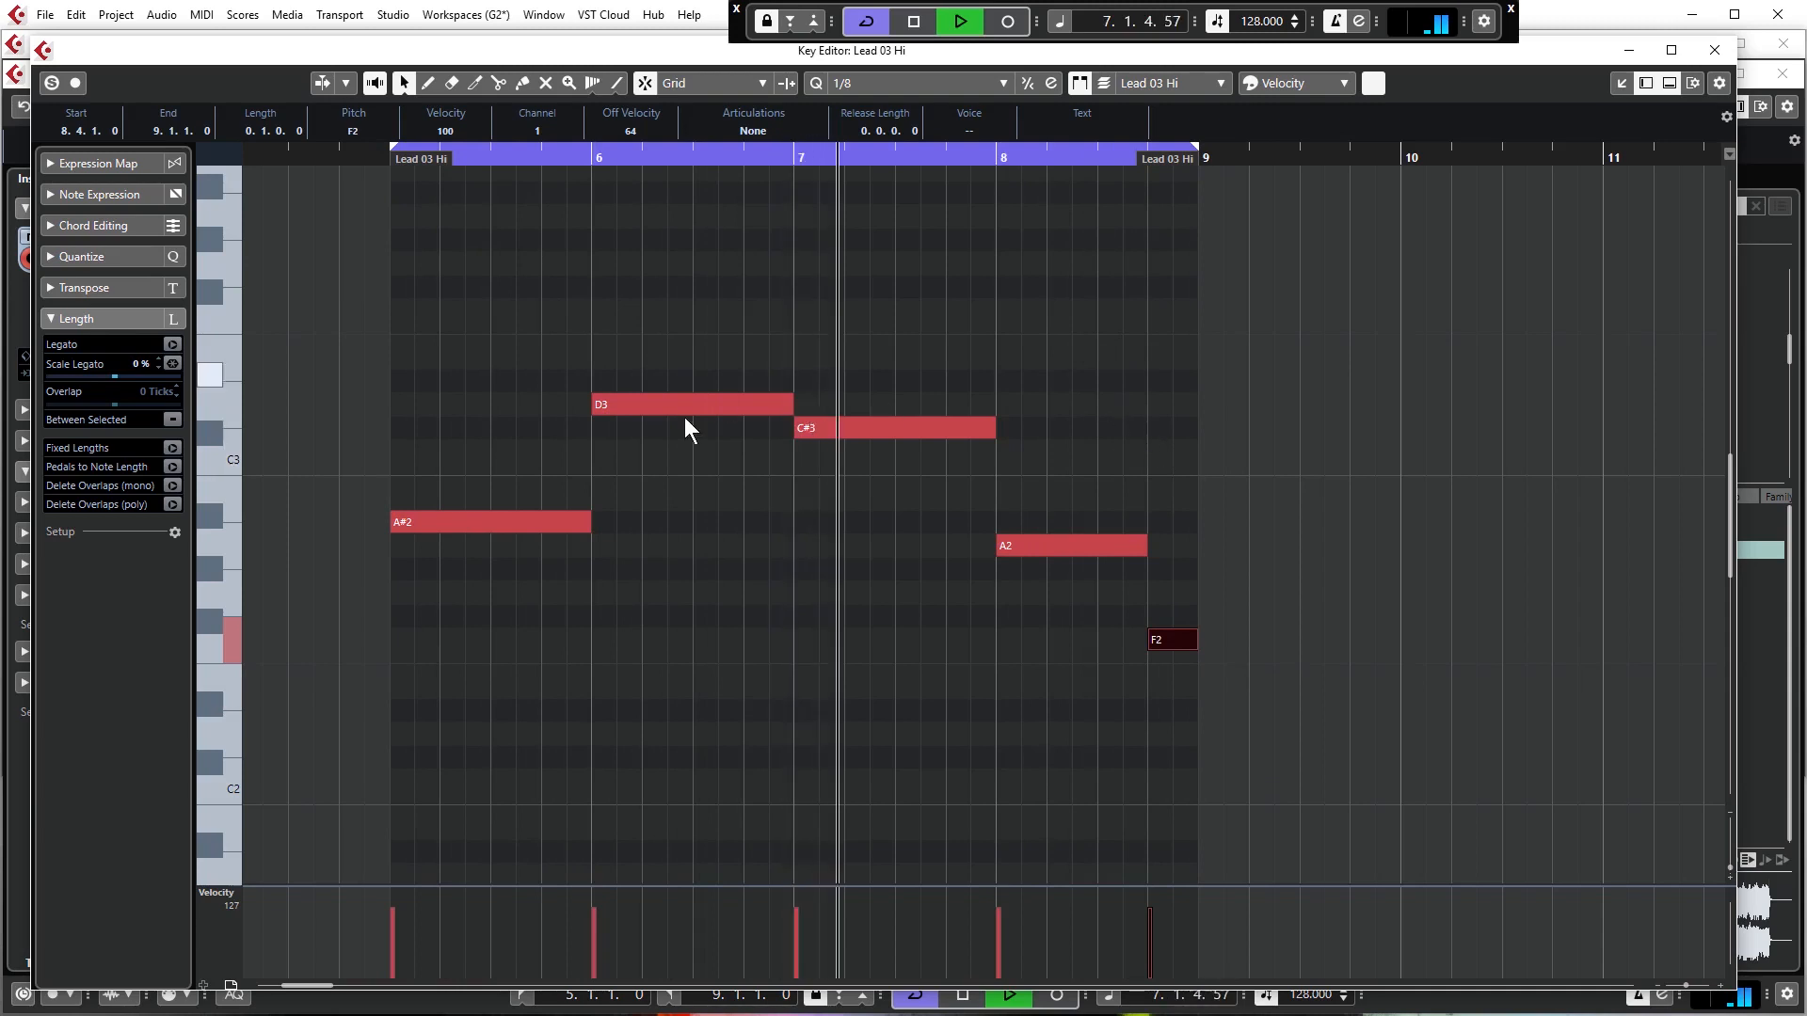
pyautogui.click(654, 535)
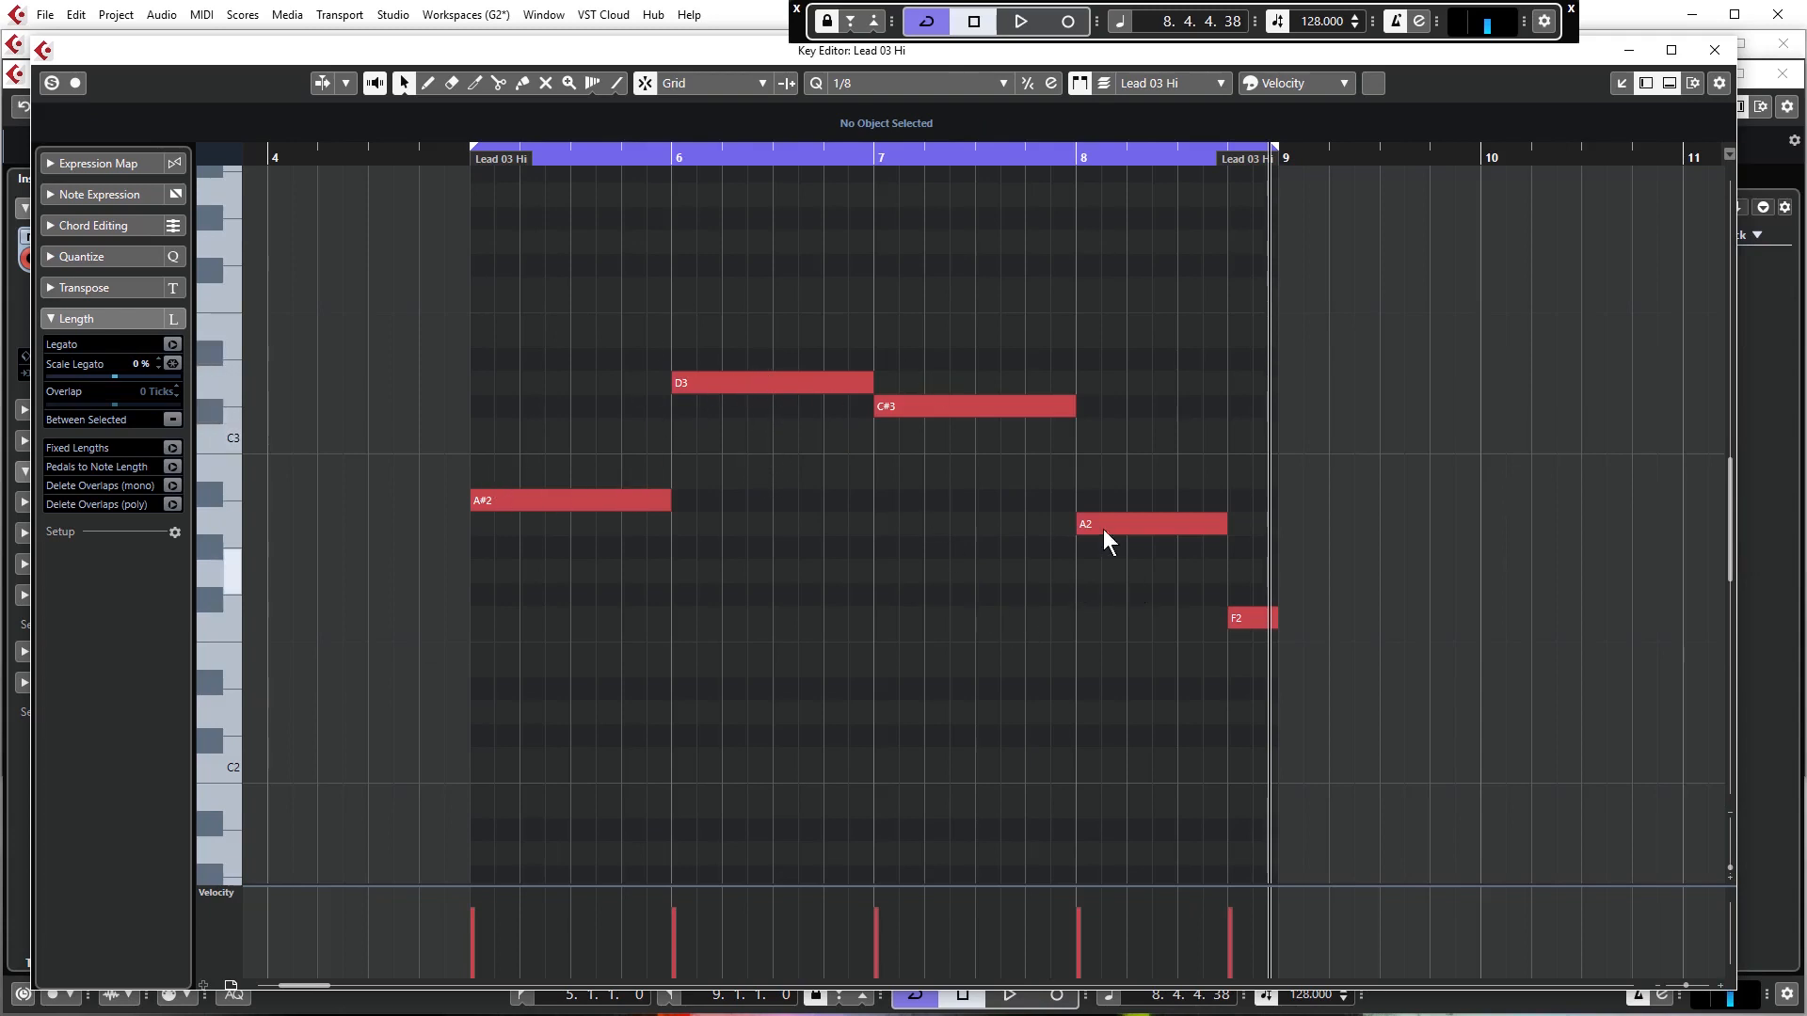
# Return the playhead to bar 5, close the Key Editor, and copy the Lead 03 Hi part to bar 1
pyautogui.click(467, 165)
pyautogui.keyDown('ctrl'); pyautogui.scroll(3, 663, 491); pyautogui.keyUp('ctrl')
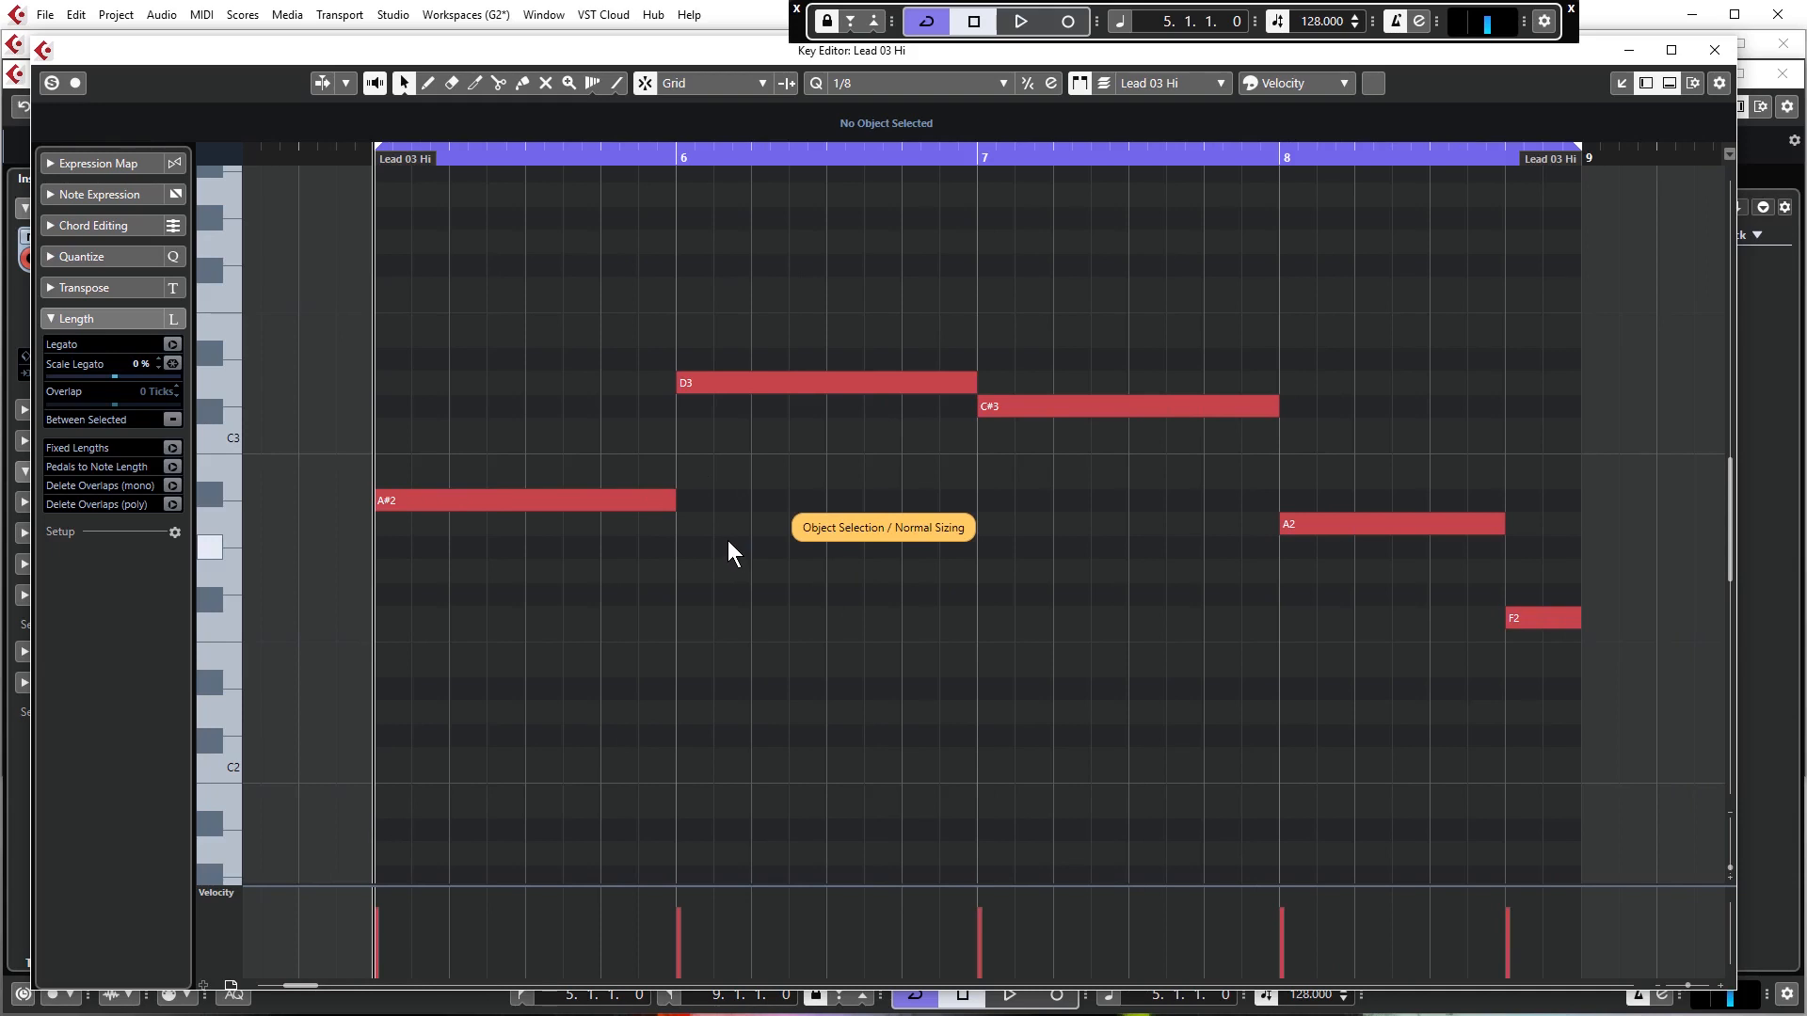
pyautogui.keyDown('ctrl'); pyautogui.scroll(-2, 727, 540); pyautogui.keyUp('ctrl')
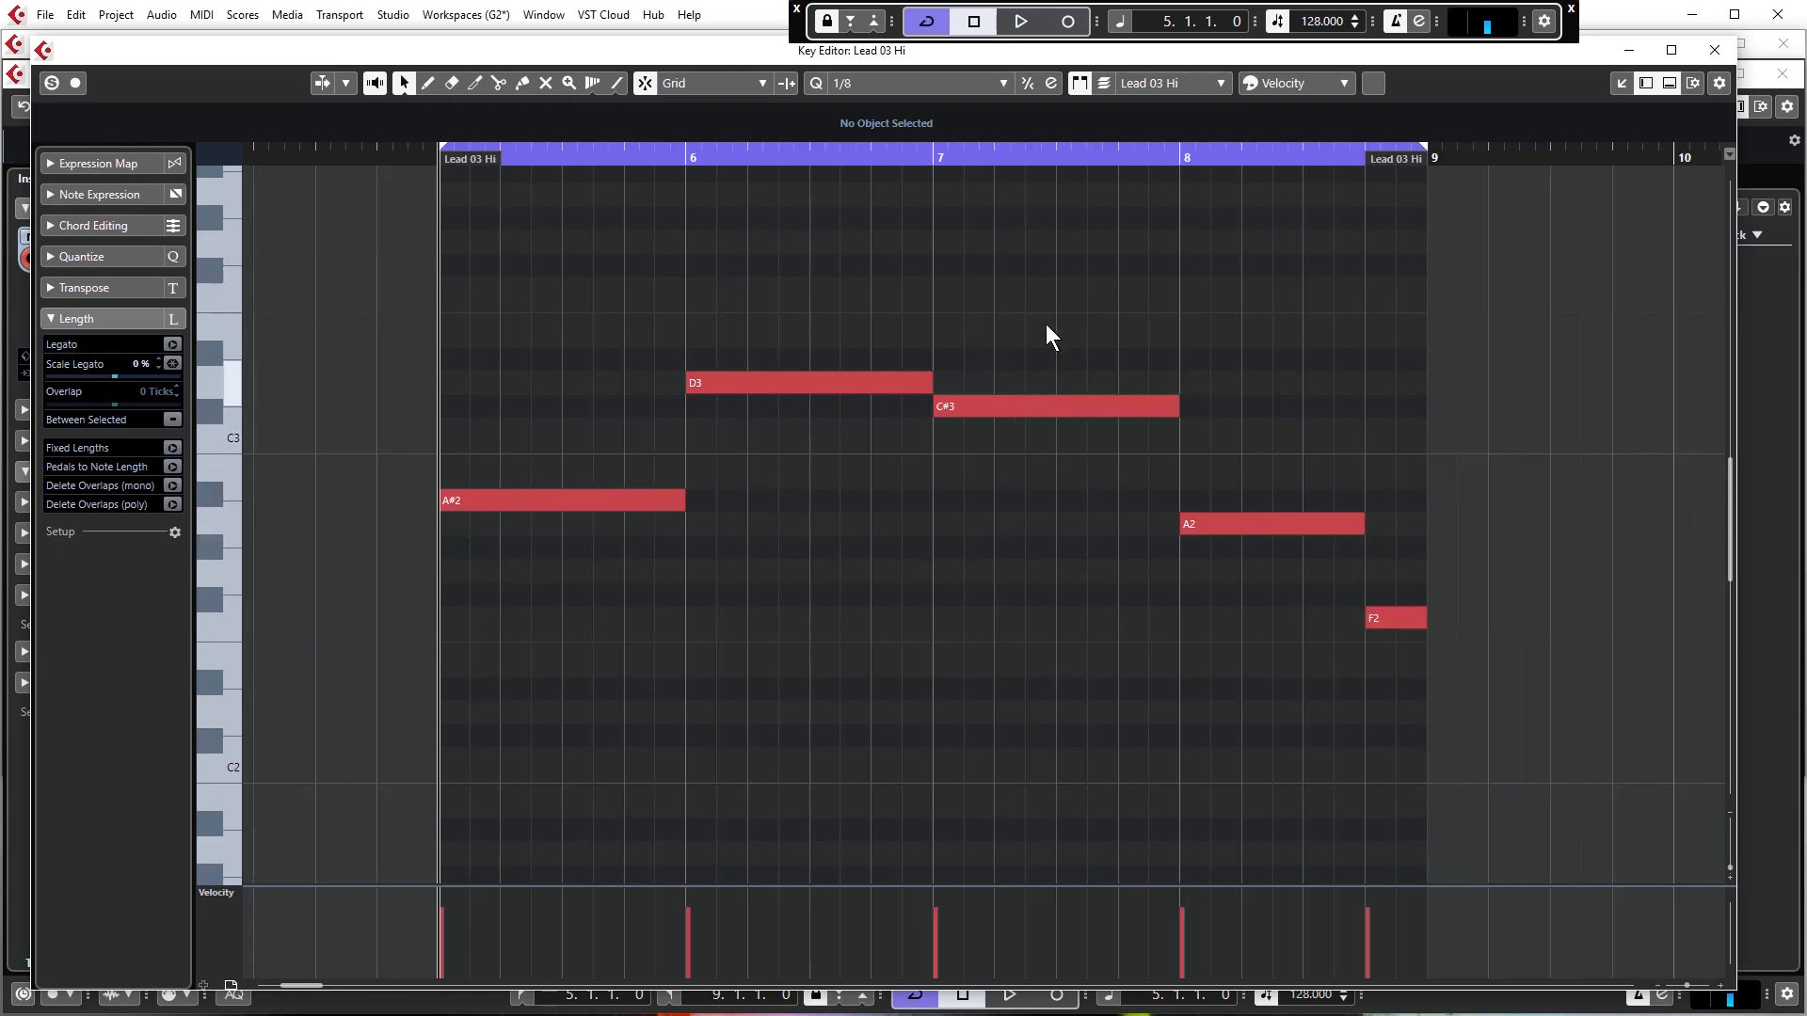
pyautogui.click(1712, 50)
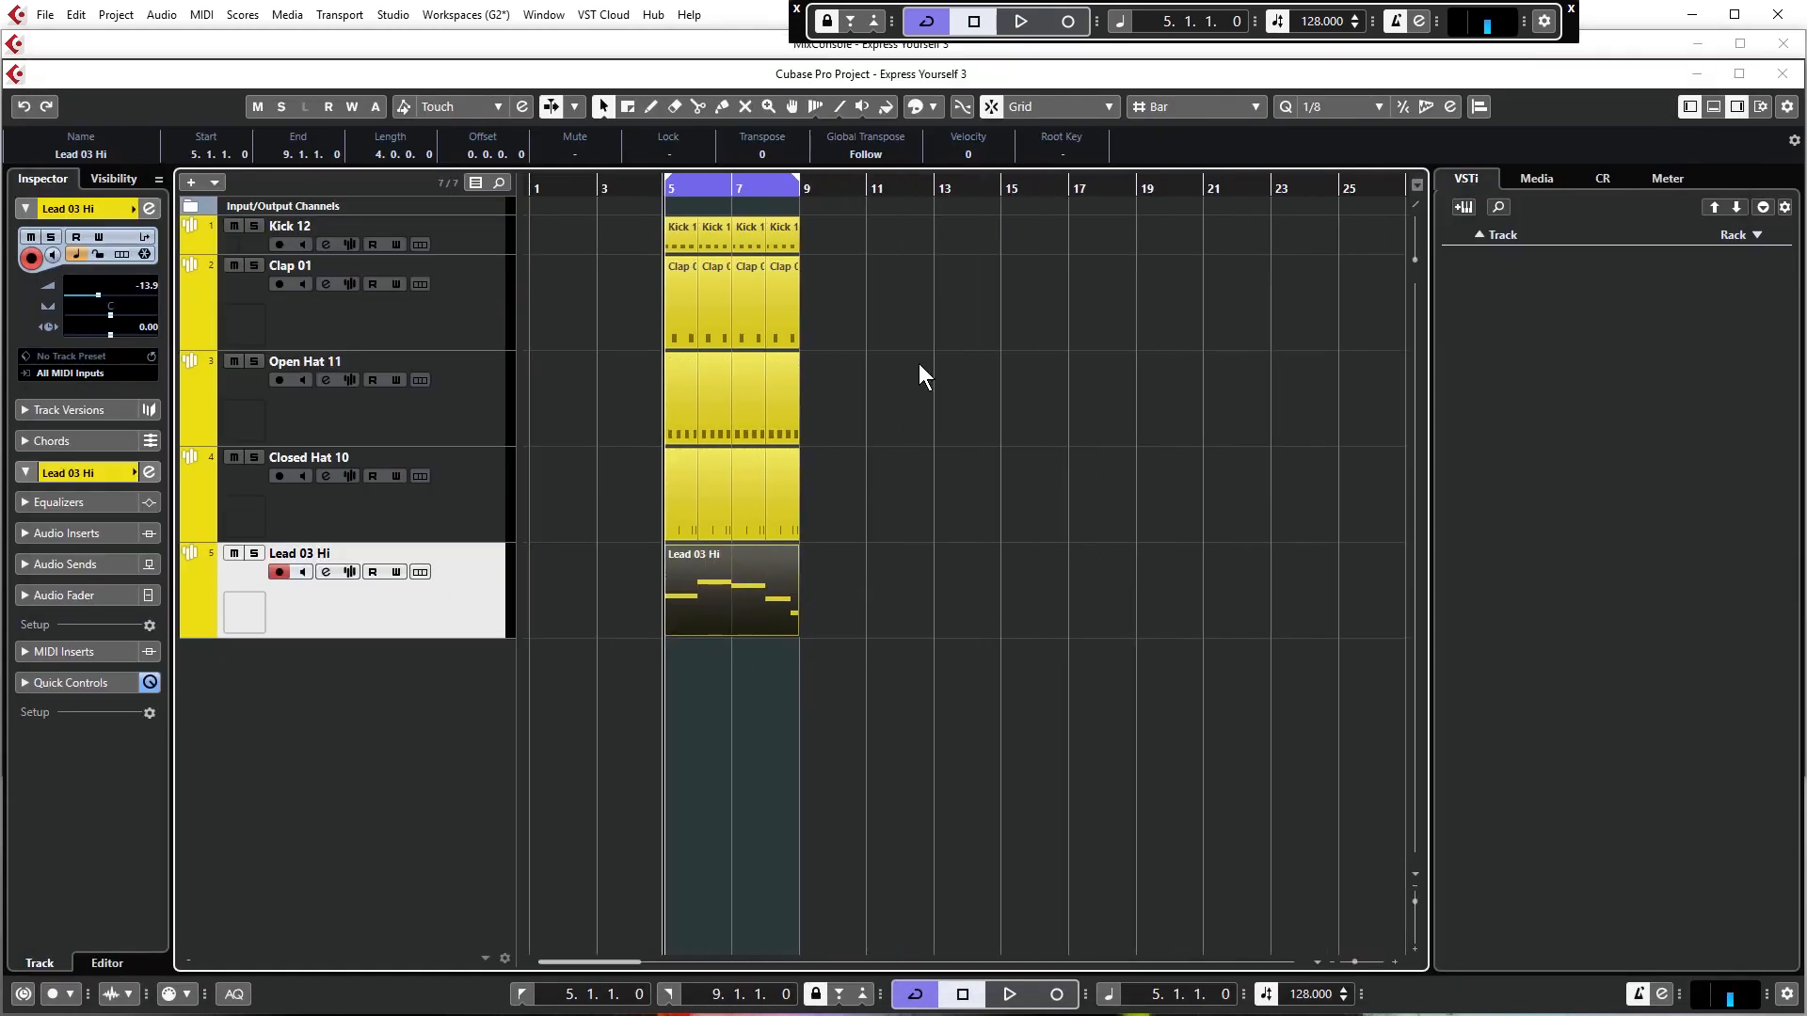
pyautogui.moveTo(752, 599); pyautogui.dragTo(618, 593)
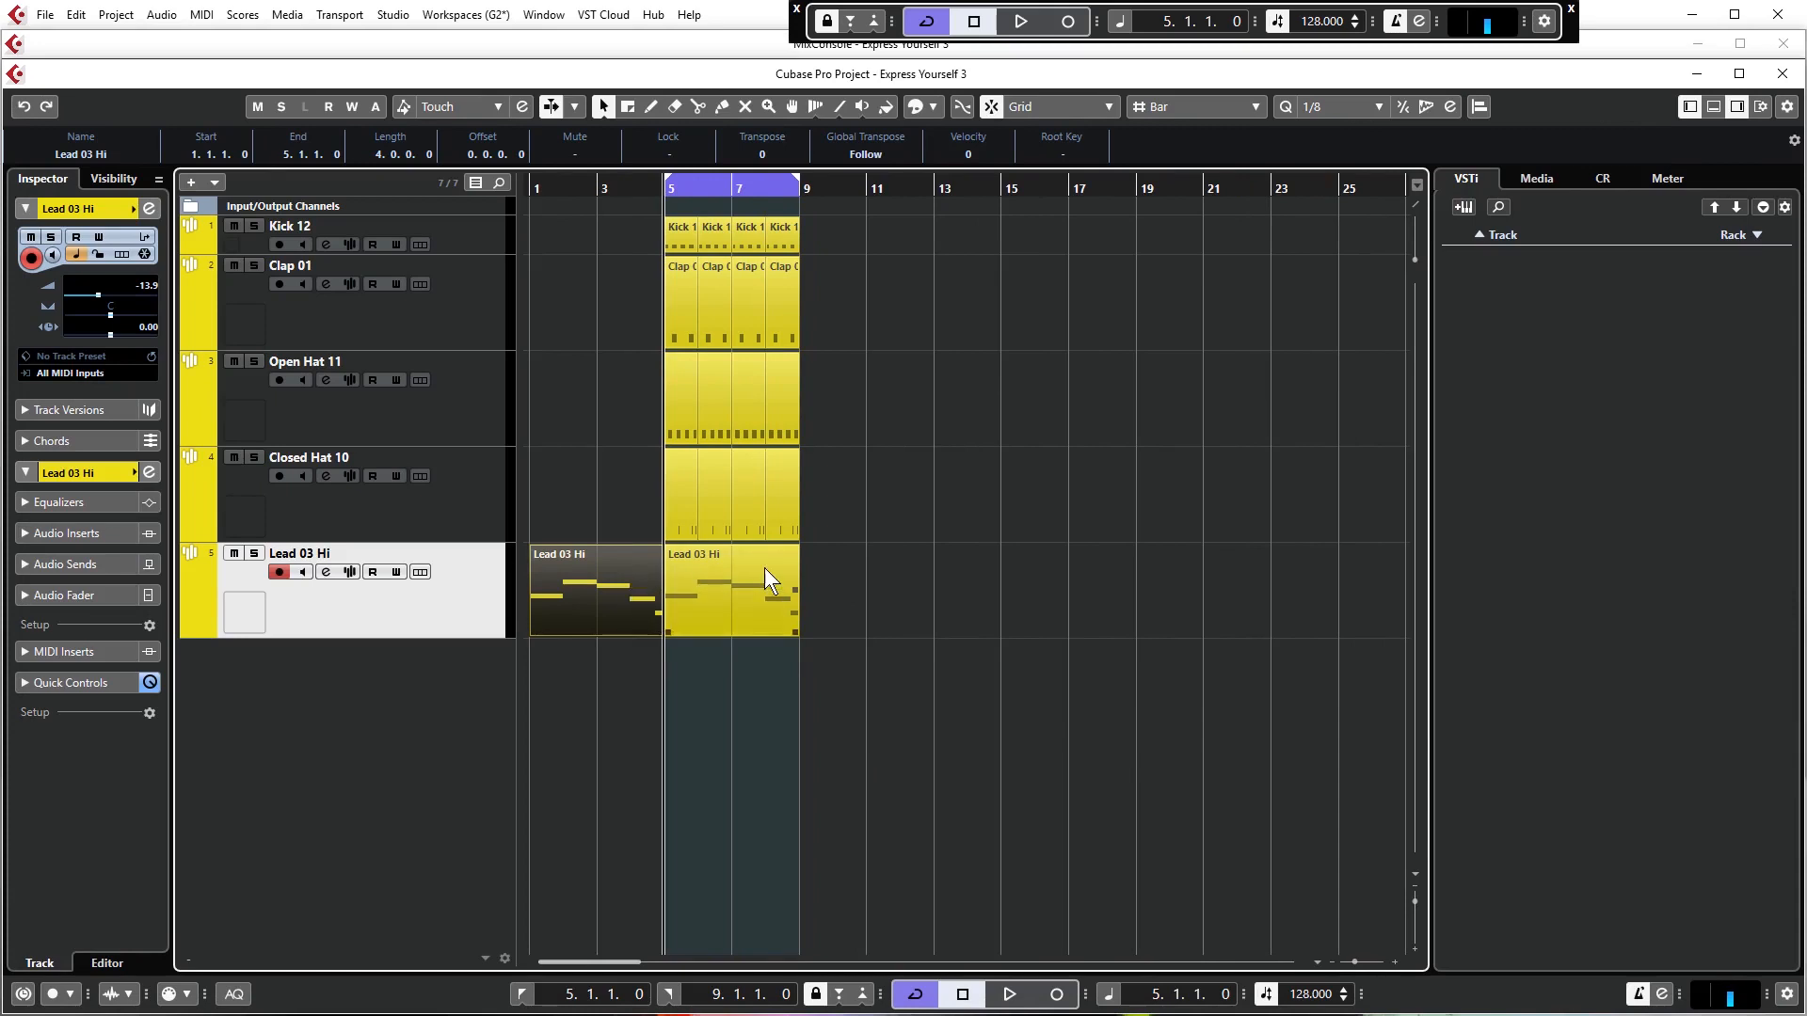
# In the bar 5 Lead 03 Hi part, shorten A#2 to end at 5.4.3.0 and extend D3 to start there
pyautogui.doubleClick(708, 575)
pyautogui.scroll(-2, 1061, 663)
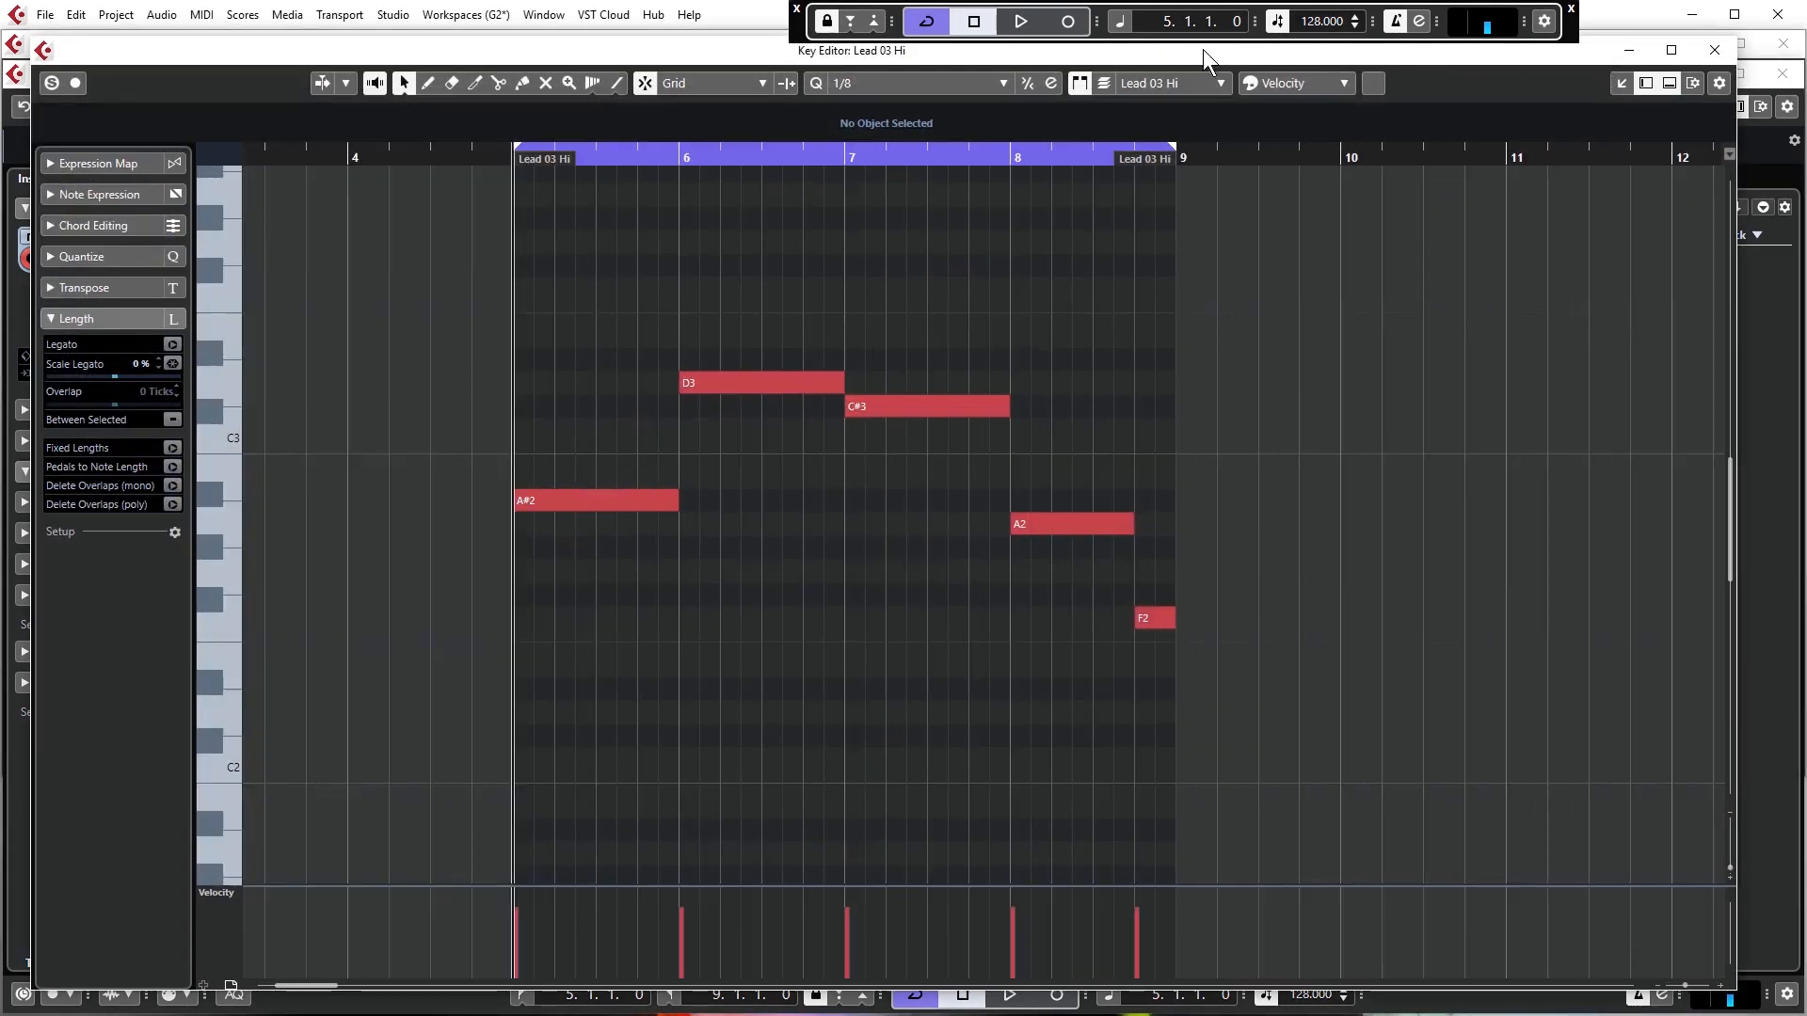
pyautogui.scroll(3, 549, 503)
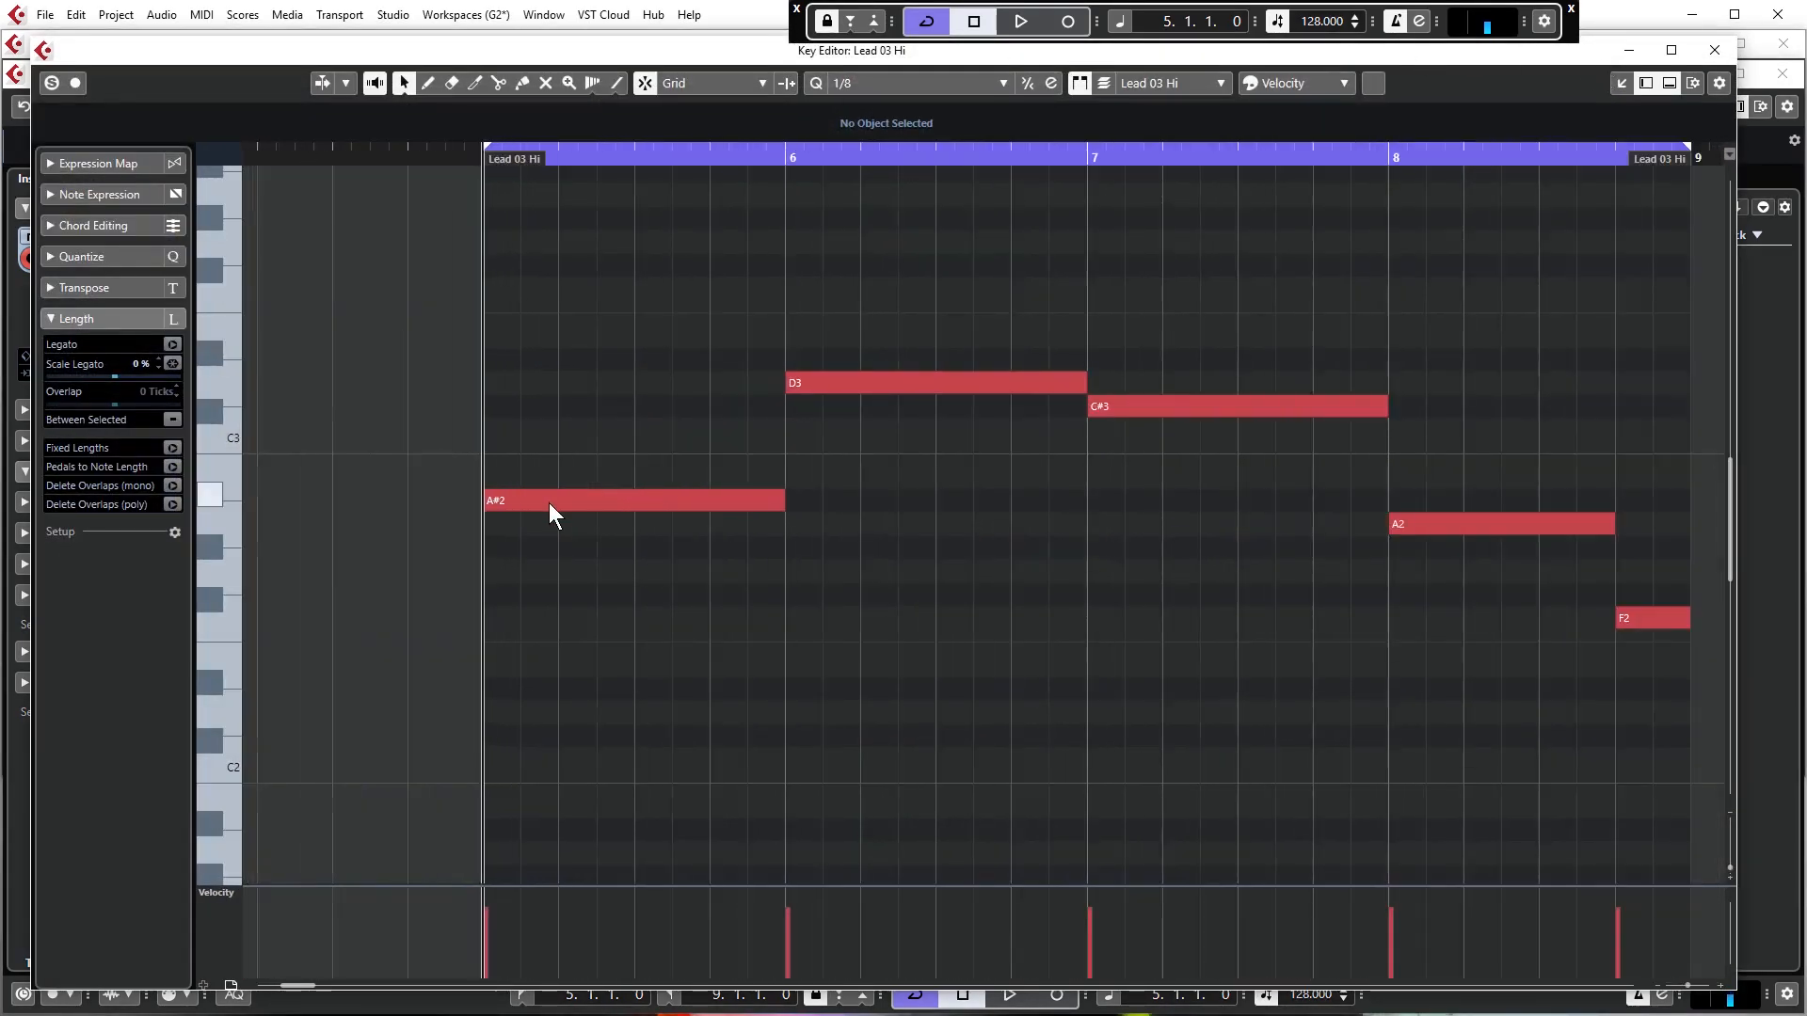
pyautogui.scroll(-1, 549, 503)
pyautogui.moveTo(733, 501); pyautogui.dragTo(707, 504)
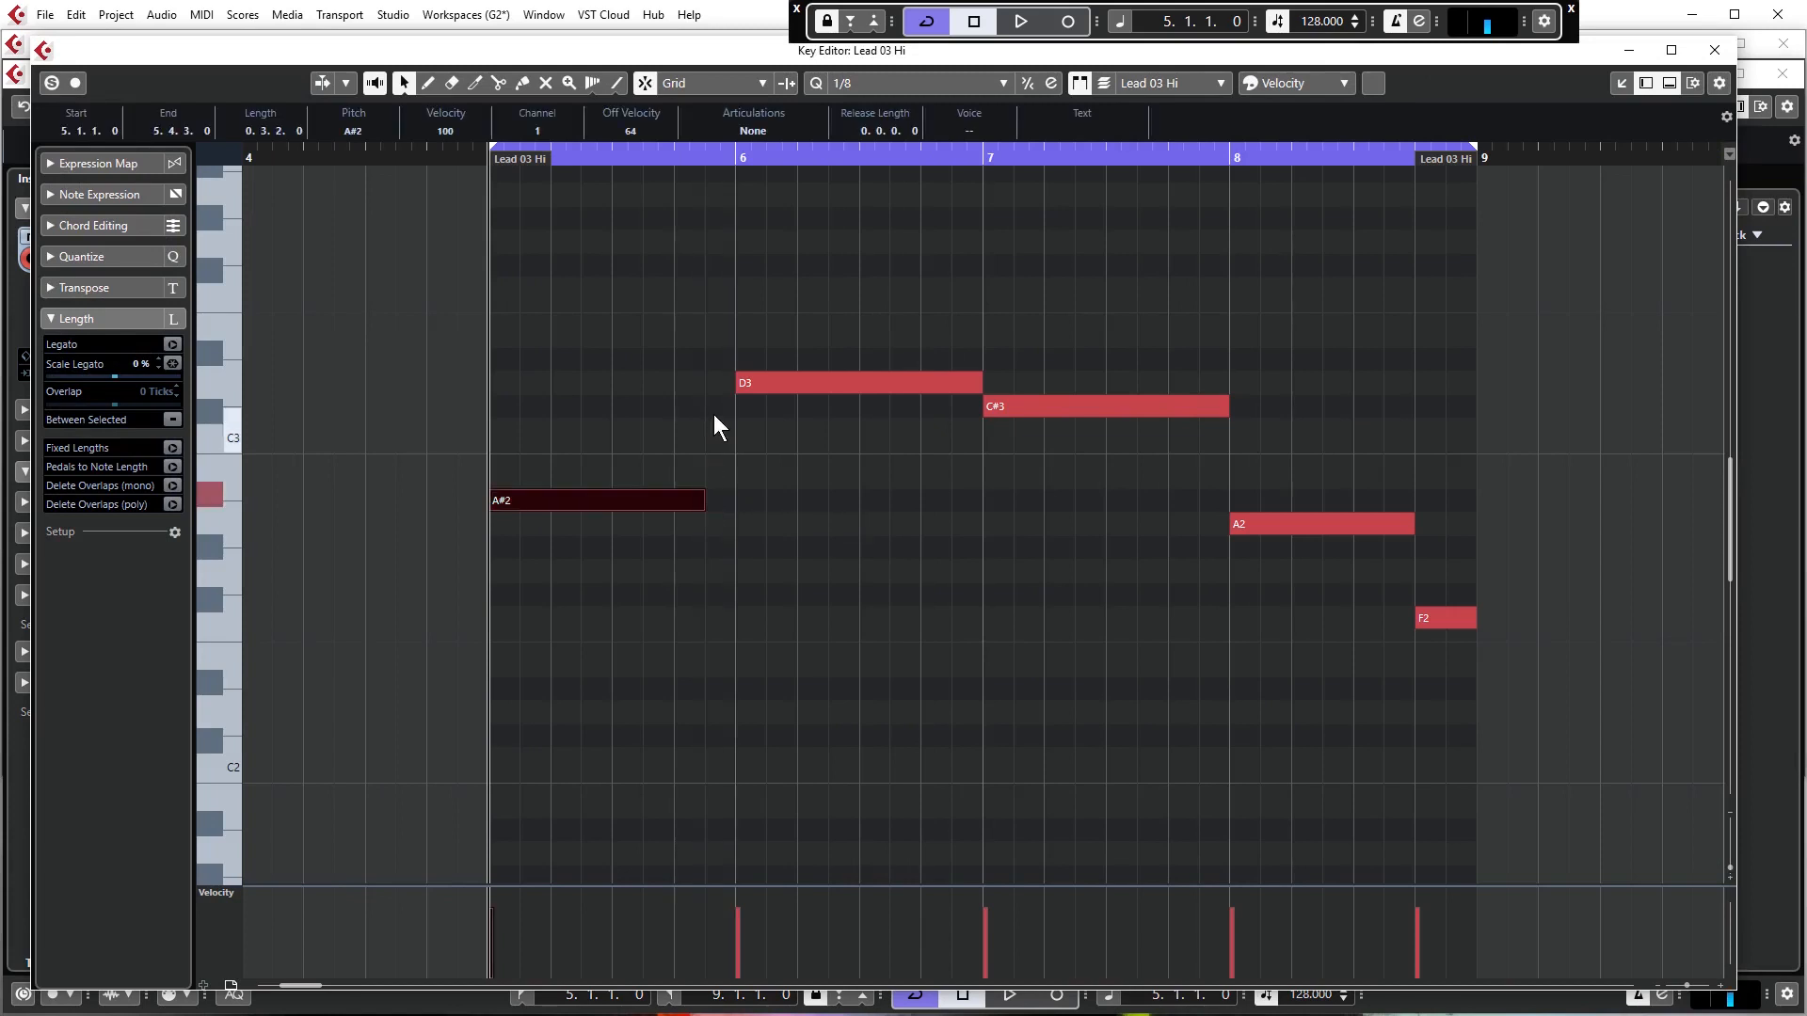
pyautogui.moveTo(737, 388); pyautogui.dragTo(704, 387)
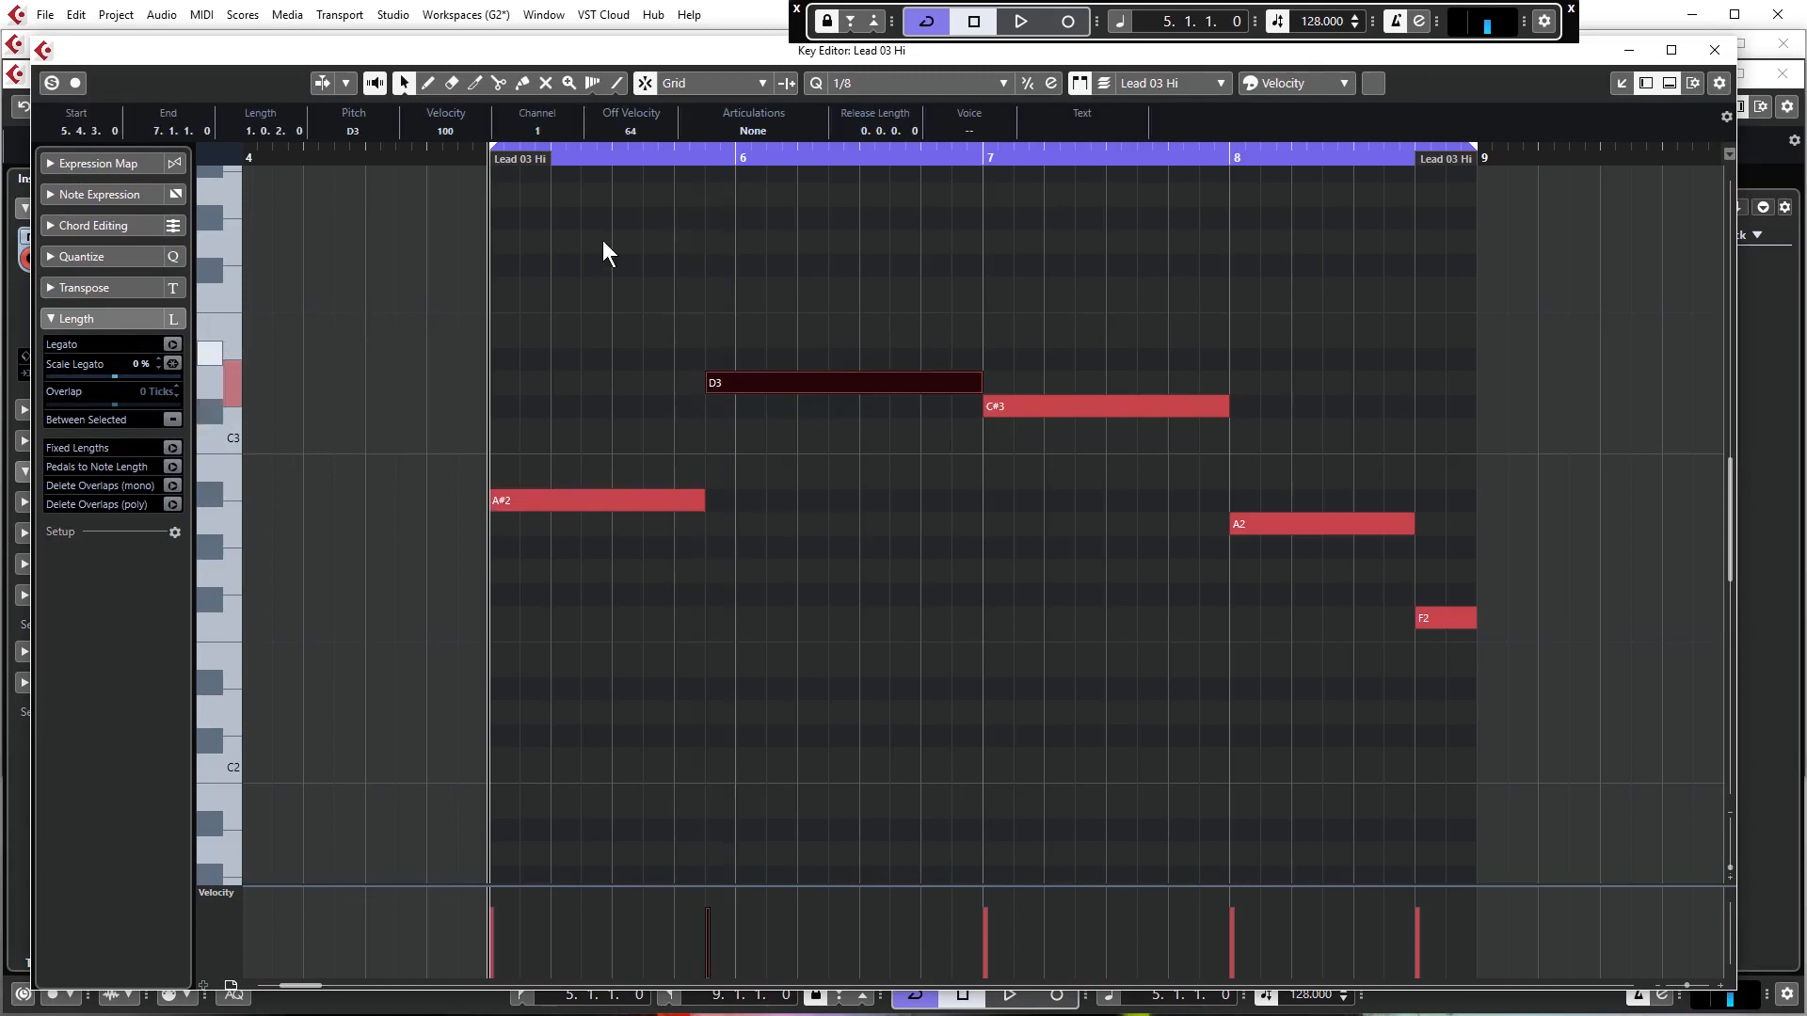
pyautogui.click(672, 346)
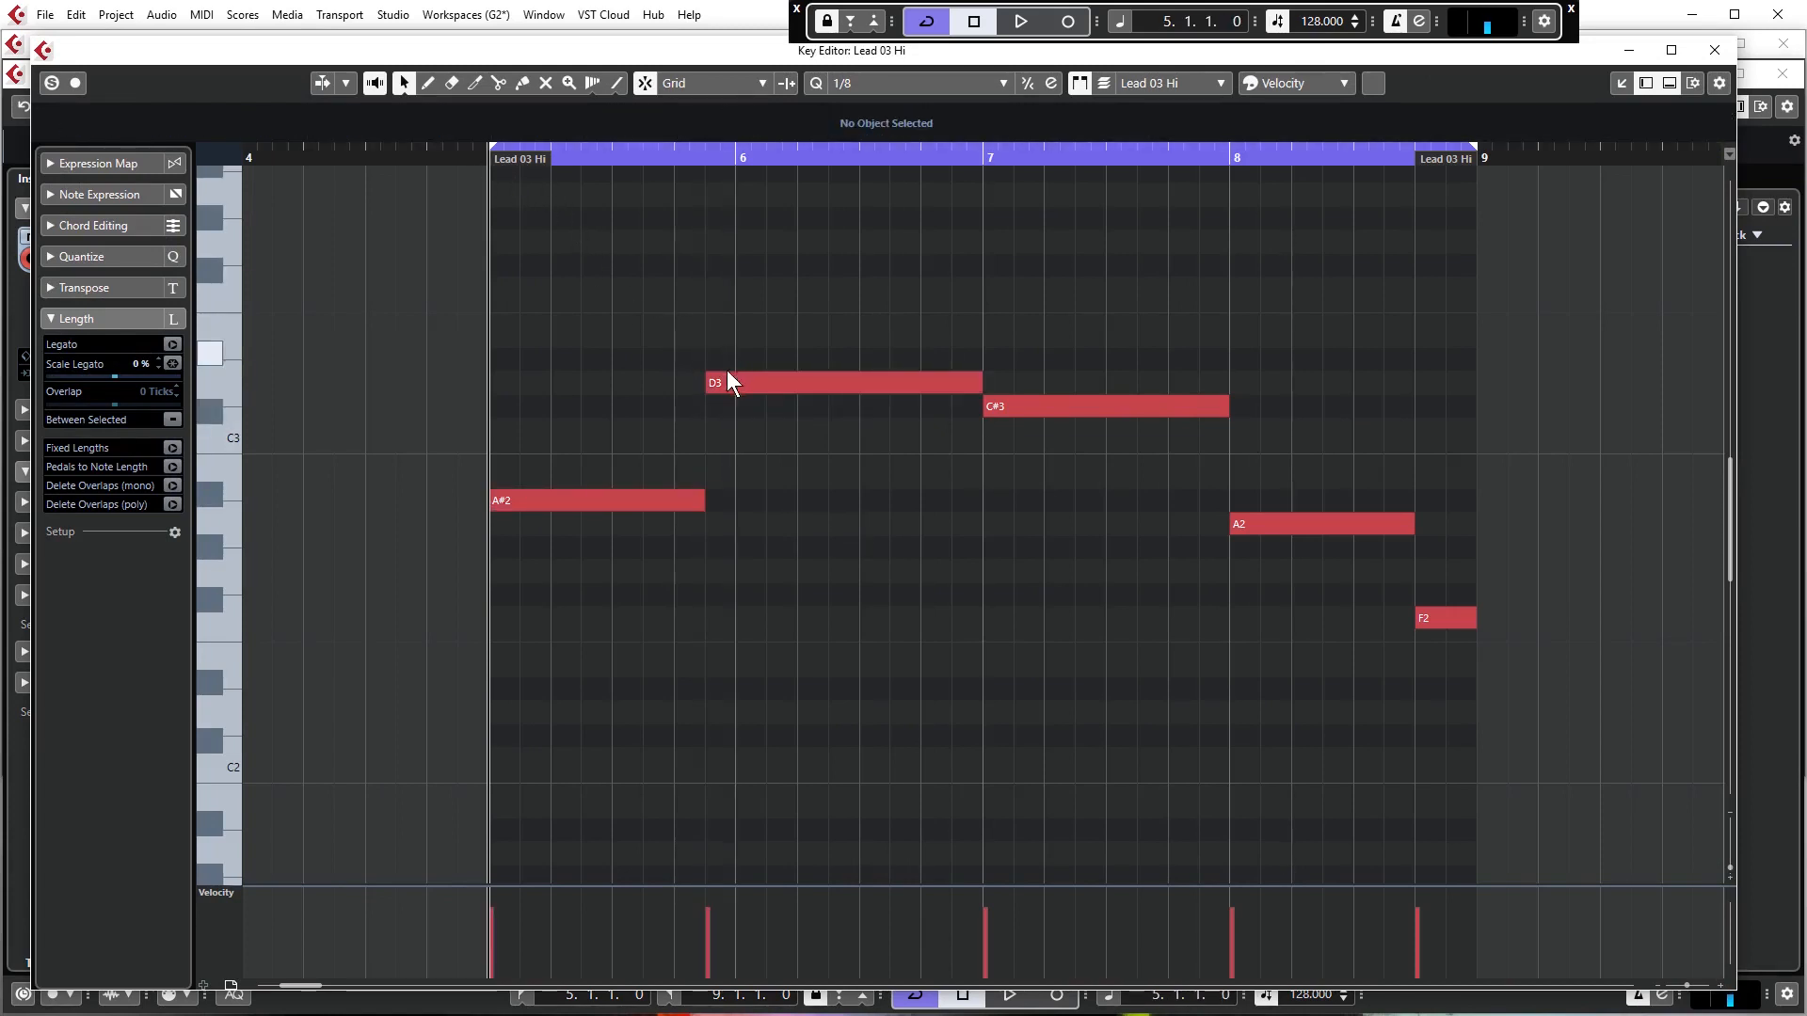
# Audition the pattern, shorten C#3 to end at 7.4.3.0, and extend the A2 note to start there
pyautogui.press('space')
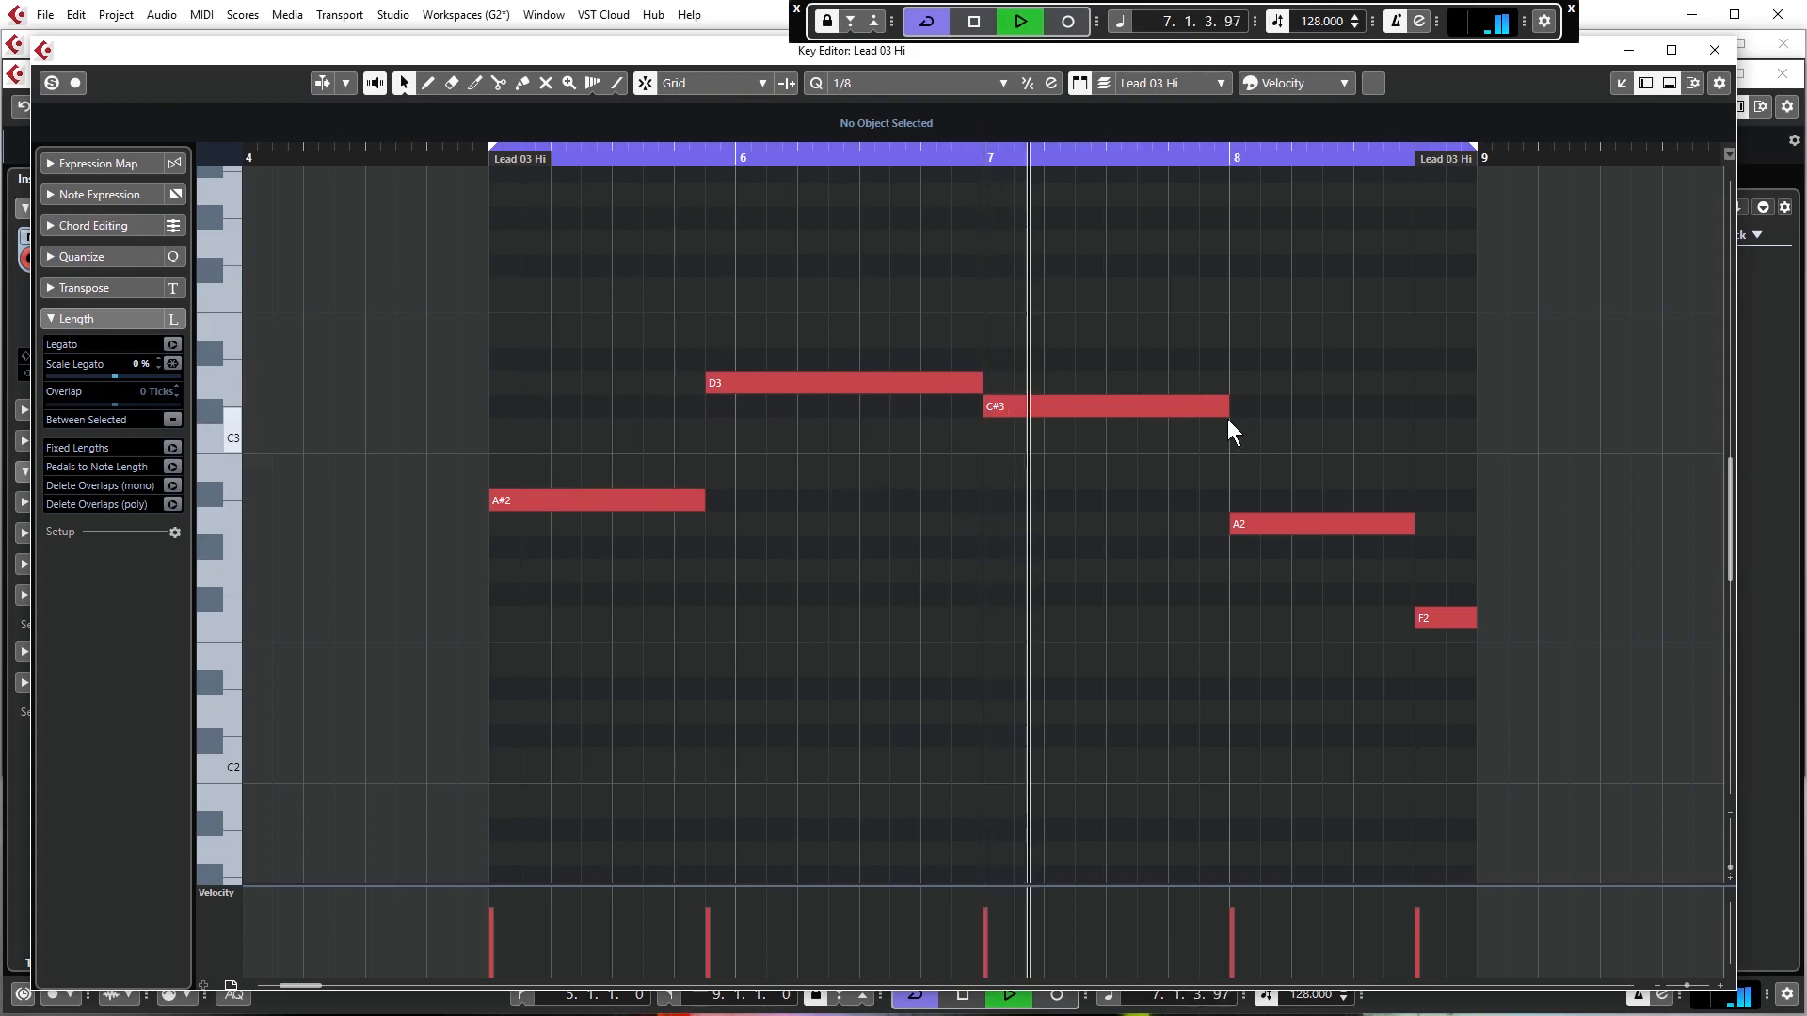
pyautogui.press('space')
pyautogui.moveTo(1225, 414); pyautogui.dragTo(1202, 426)
pyautogui.moveTo(1230, 529); pyautogui.dragTo(1201, 529)
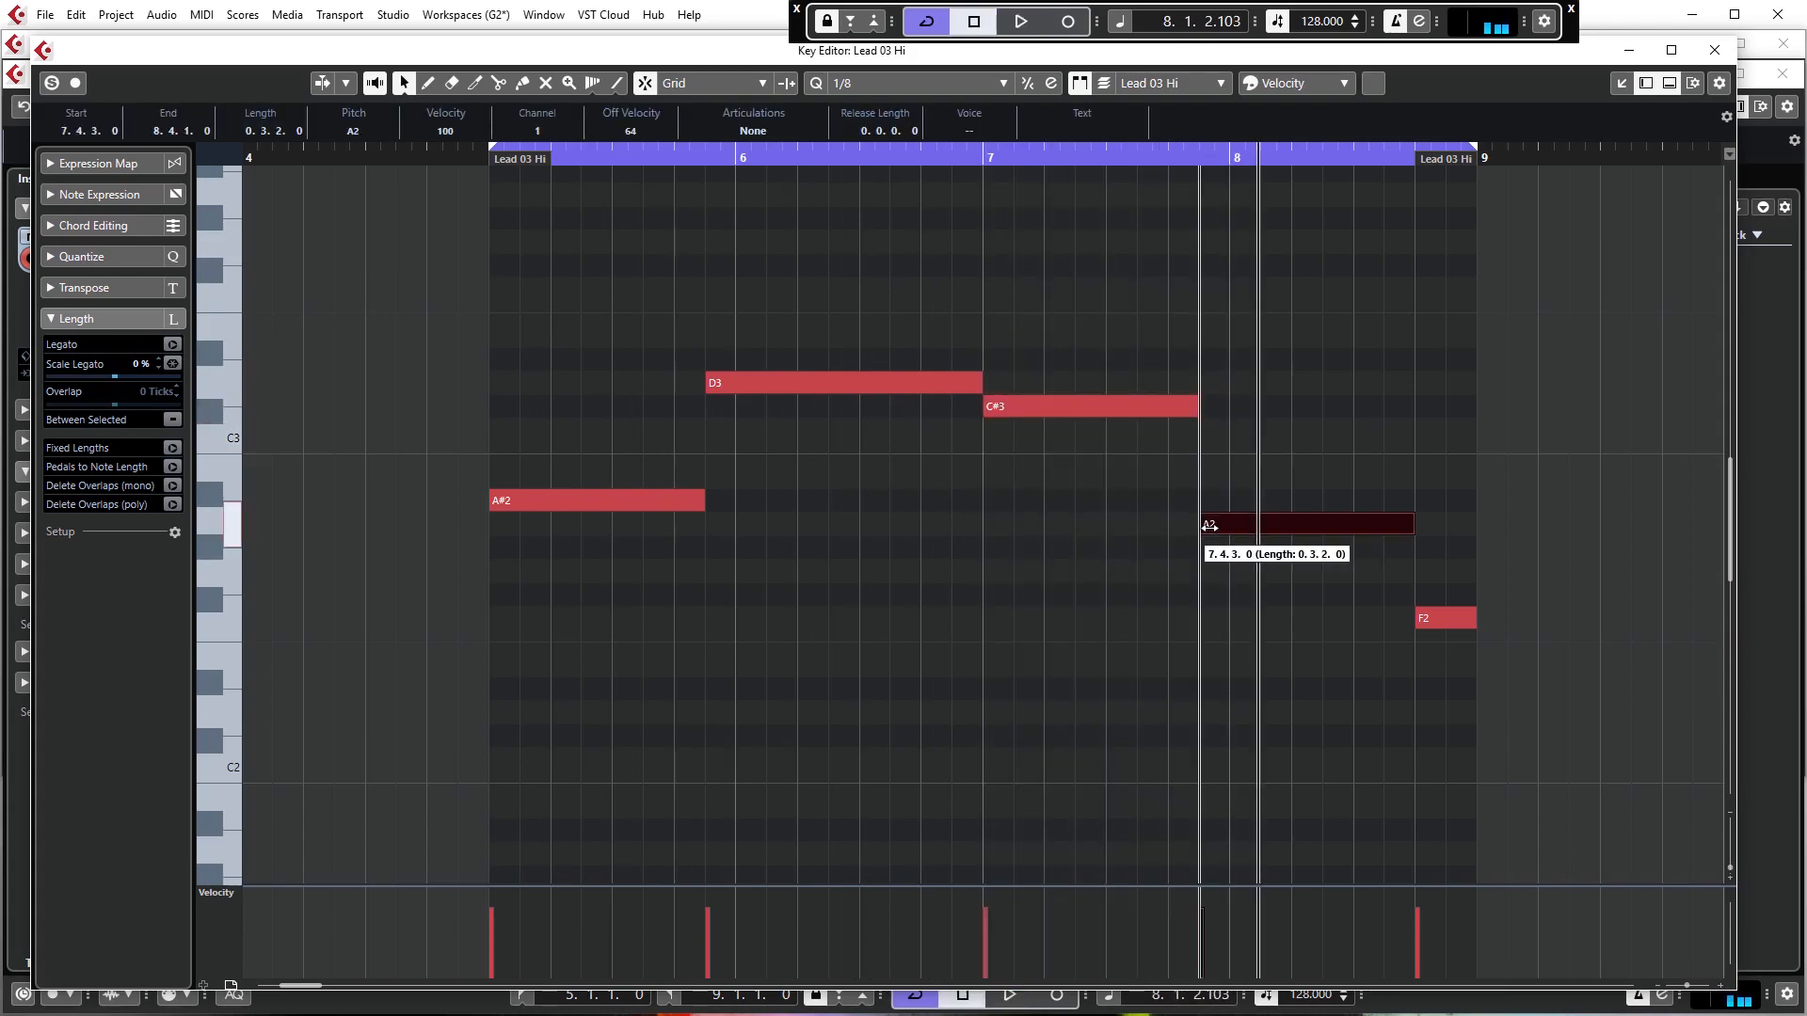
pyautogui.click(1216, 472)
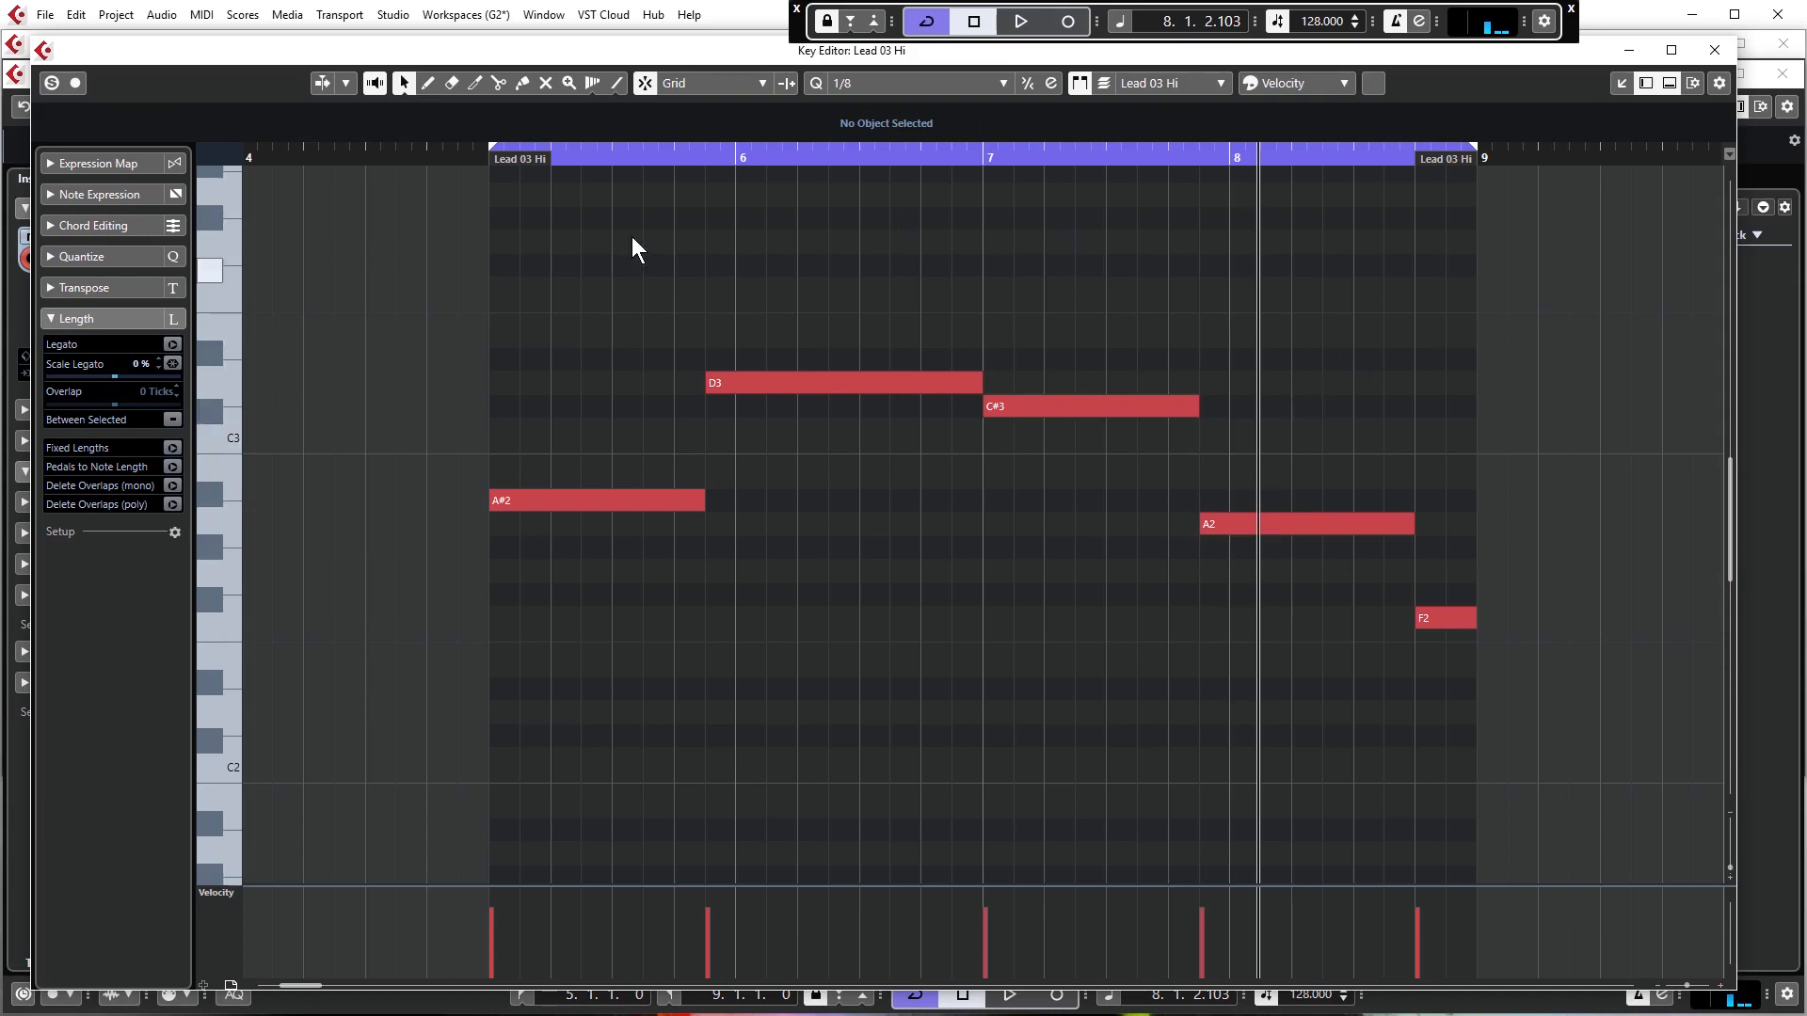
# Play the edited lead pattern from the start of bar 5
pyautogui.click(487, 158)
pyautogui.press('space')
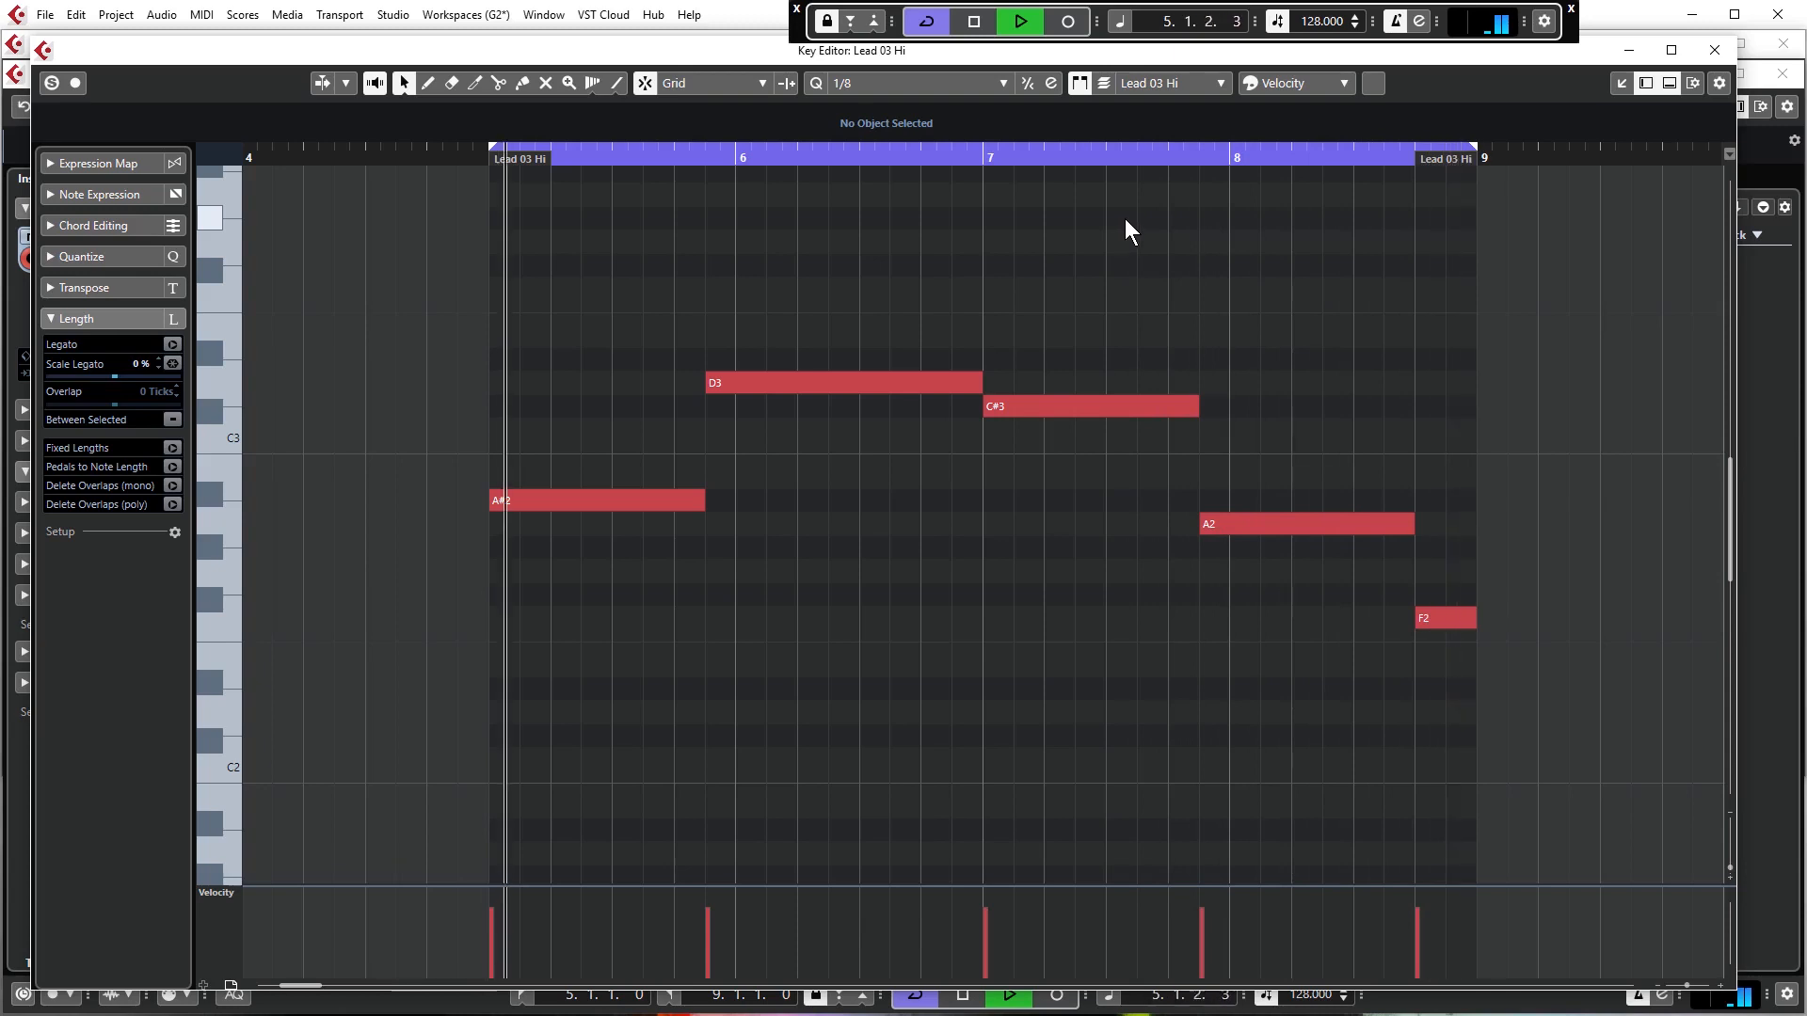
pyautogui.press('space')
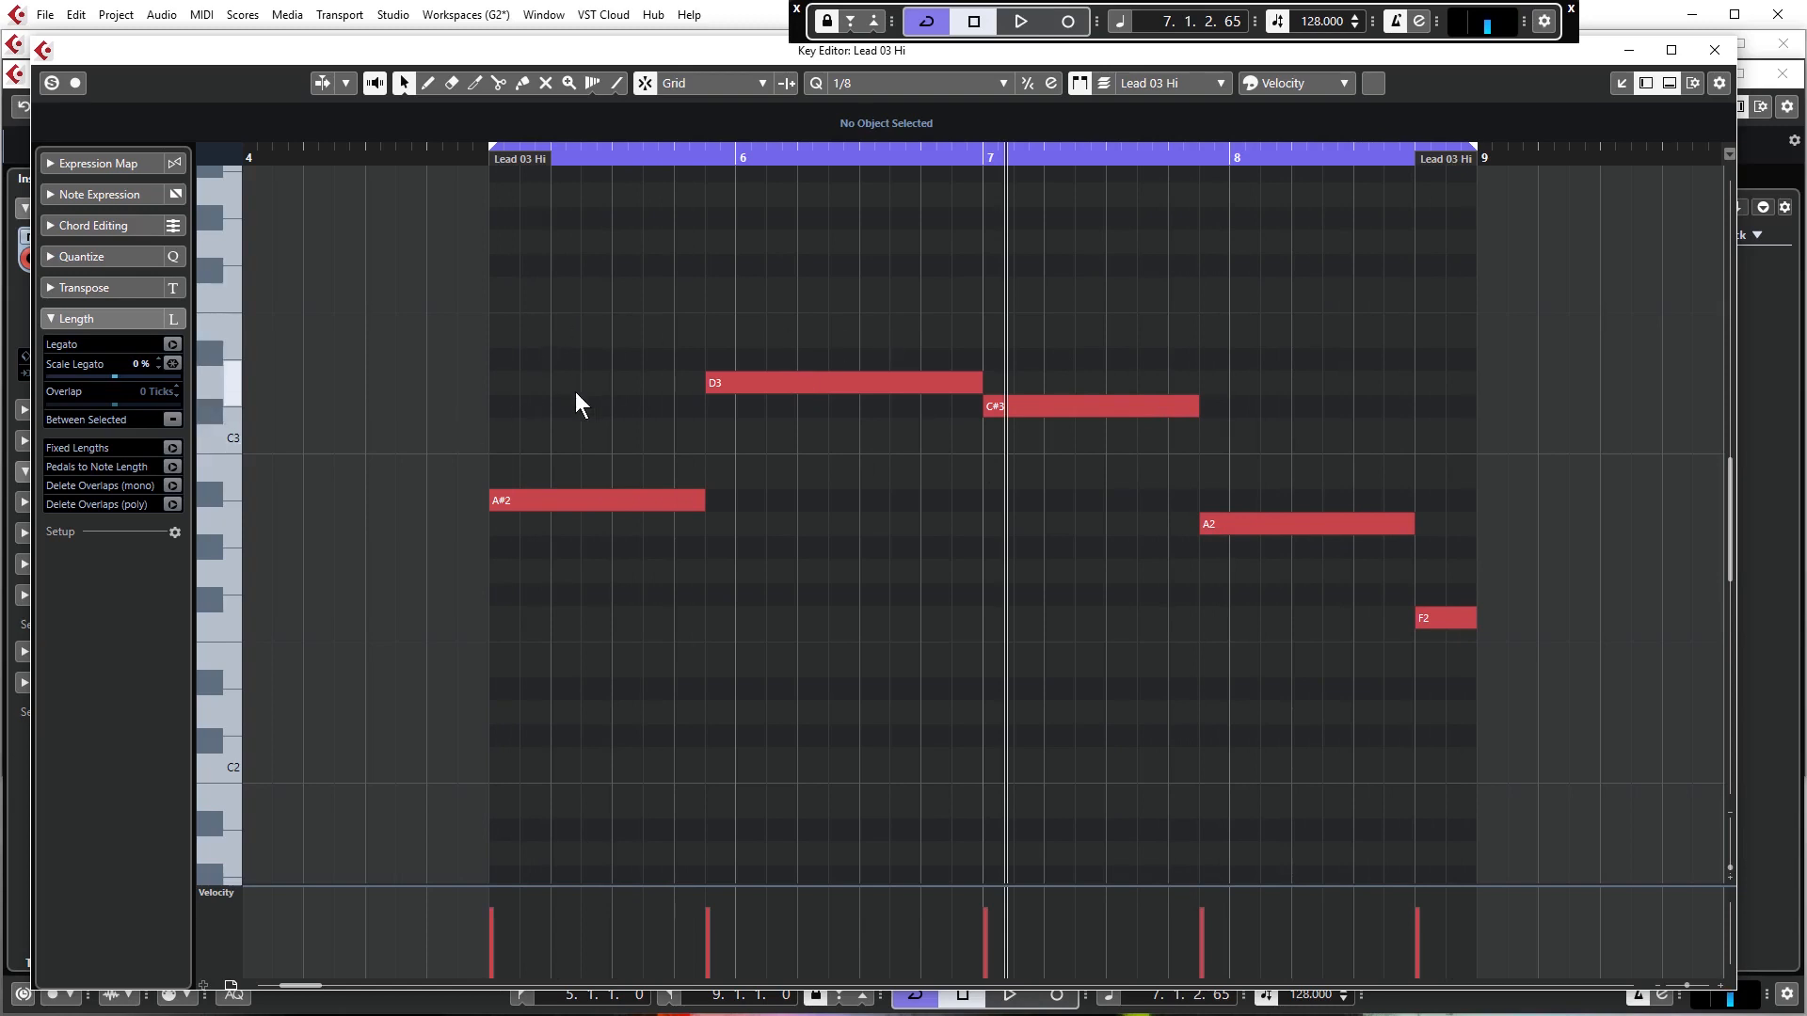
# Close the Key Editor and copy the edited Lead 03 Hi part from bar 5 to bar 1
pyautogui.click(1707, 52)
pyautogui.click(617, 625)
pyautogui.moveTo(618, 625)
pyautogui.mouseDown()
pyautogui.moveTo(624, 602)
pyautogui.moveTo(736, 595)
pyautogui.moveTo(617, 600)
pyautogui.mouseUp()
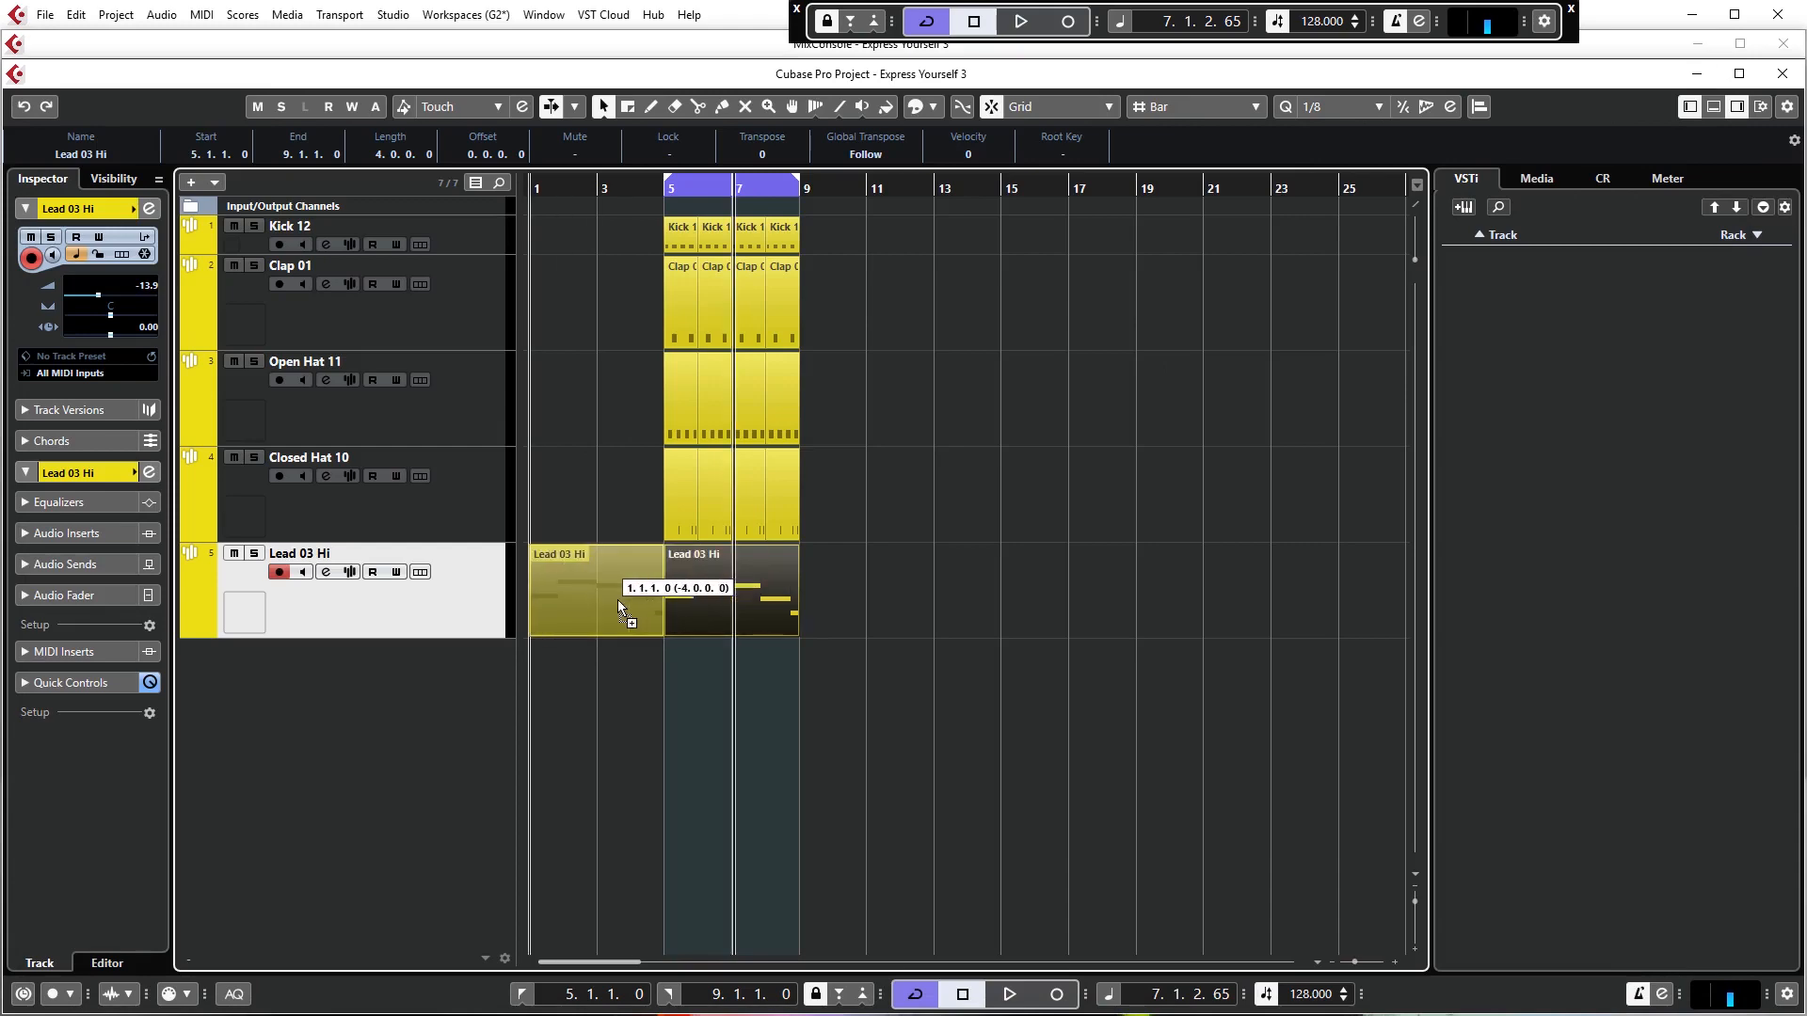
# Open the bar 5 Lead 03 Hi part, shorten A#2 to one beat, and add eighth-note A#2 repeats at 5.2.1.0, 5.2.3.0 and 5.3.1.0
pyautogui.doubleClick(749, 594)
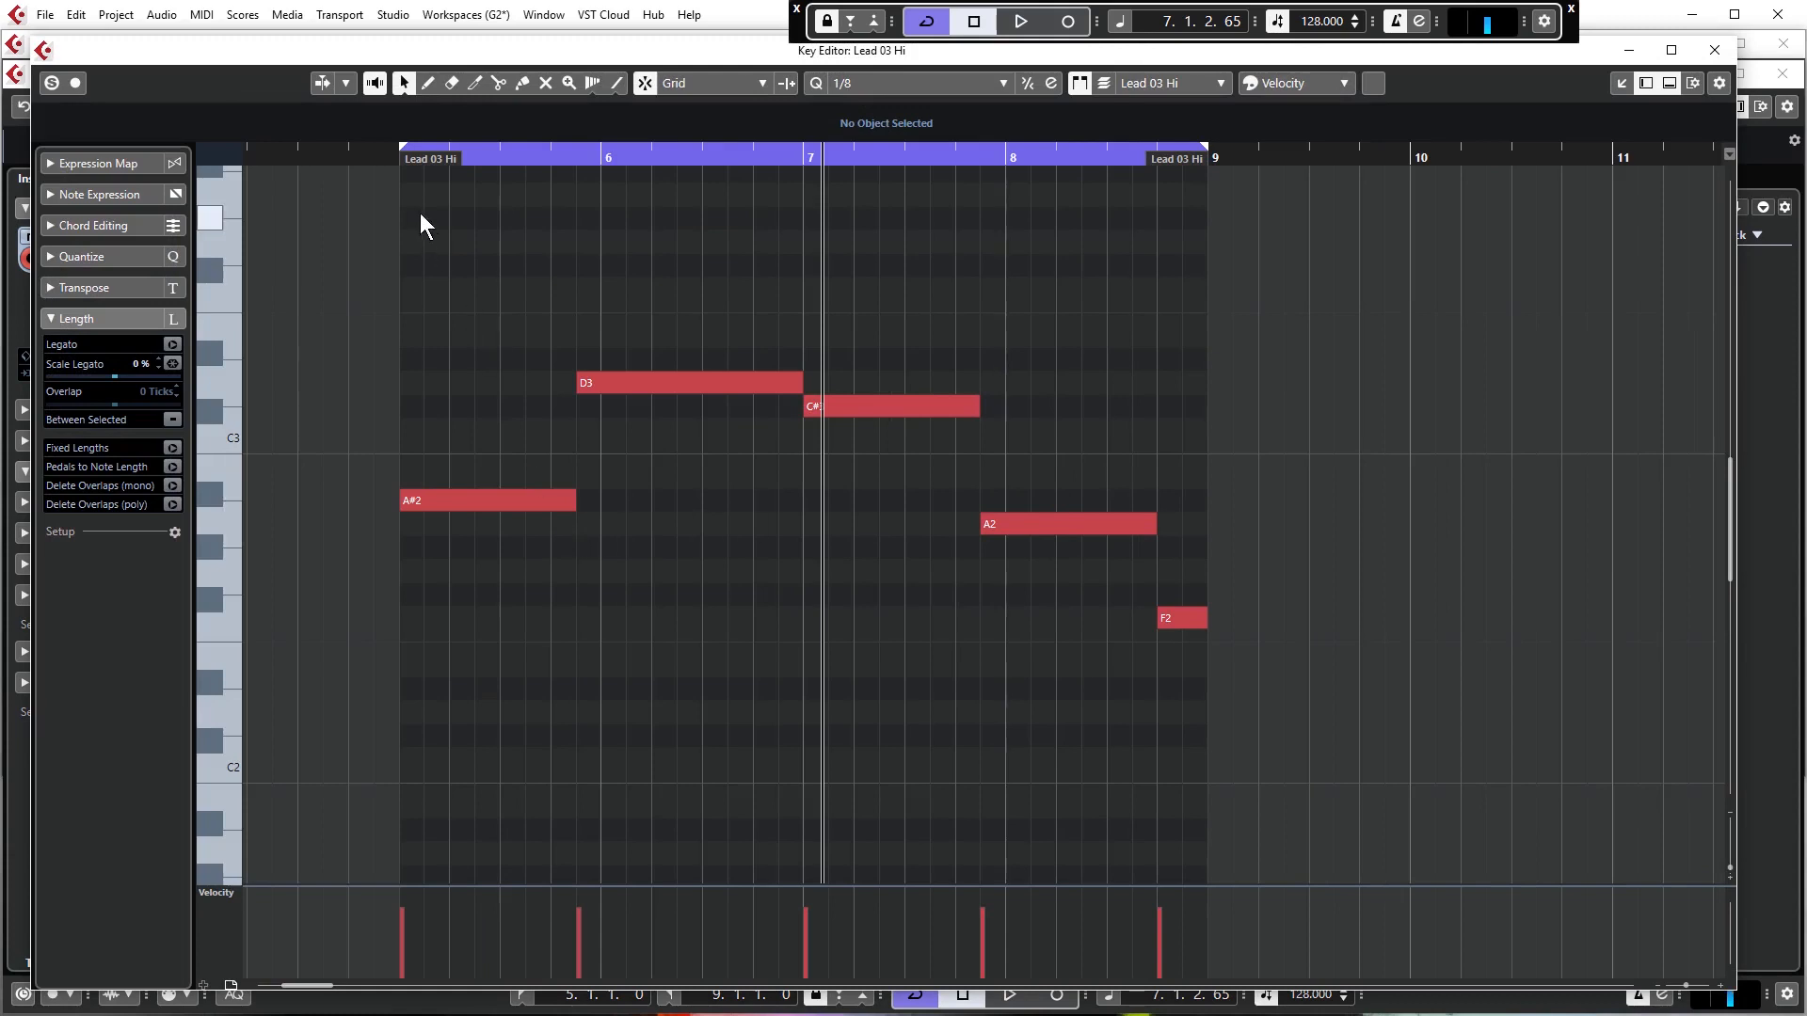
pyautogui.moveTo(558, 150); pyautogui.dragTo(510, 274)
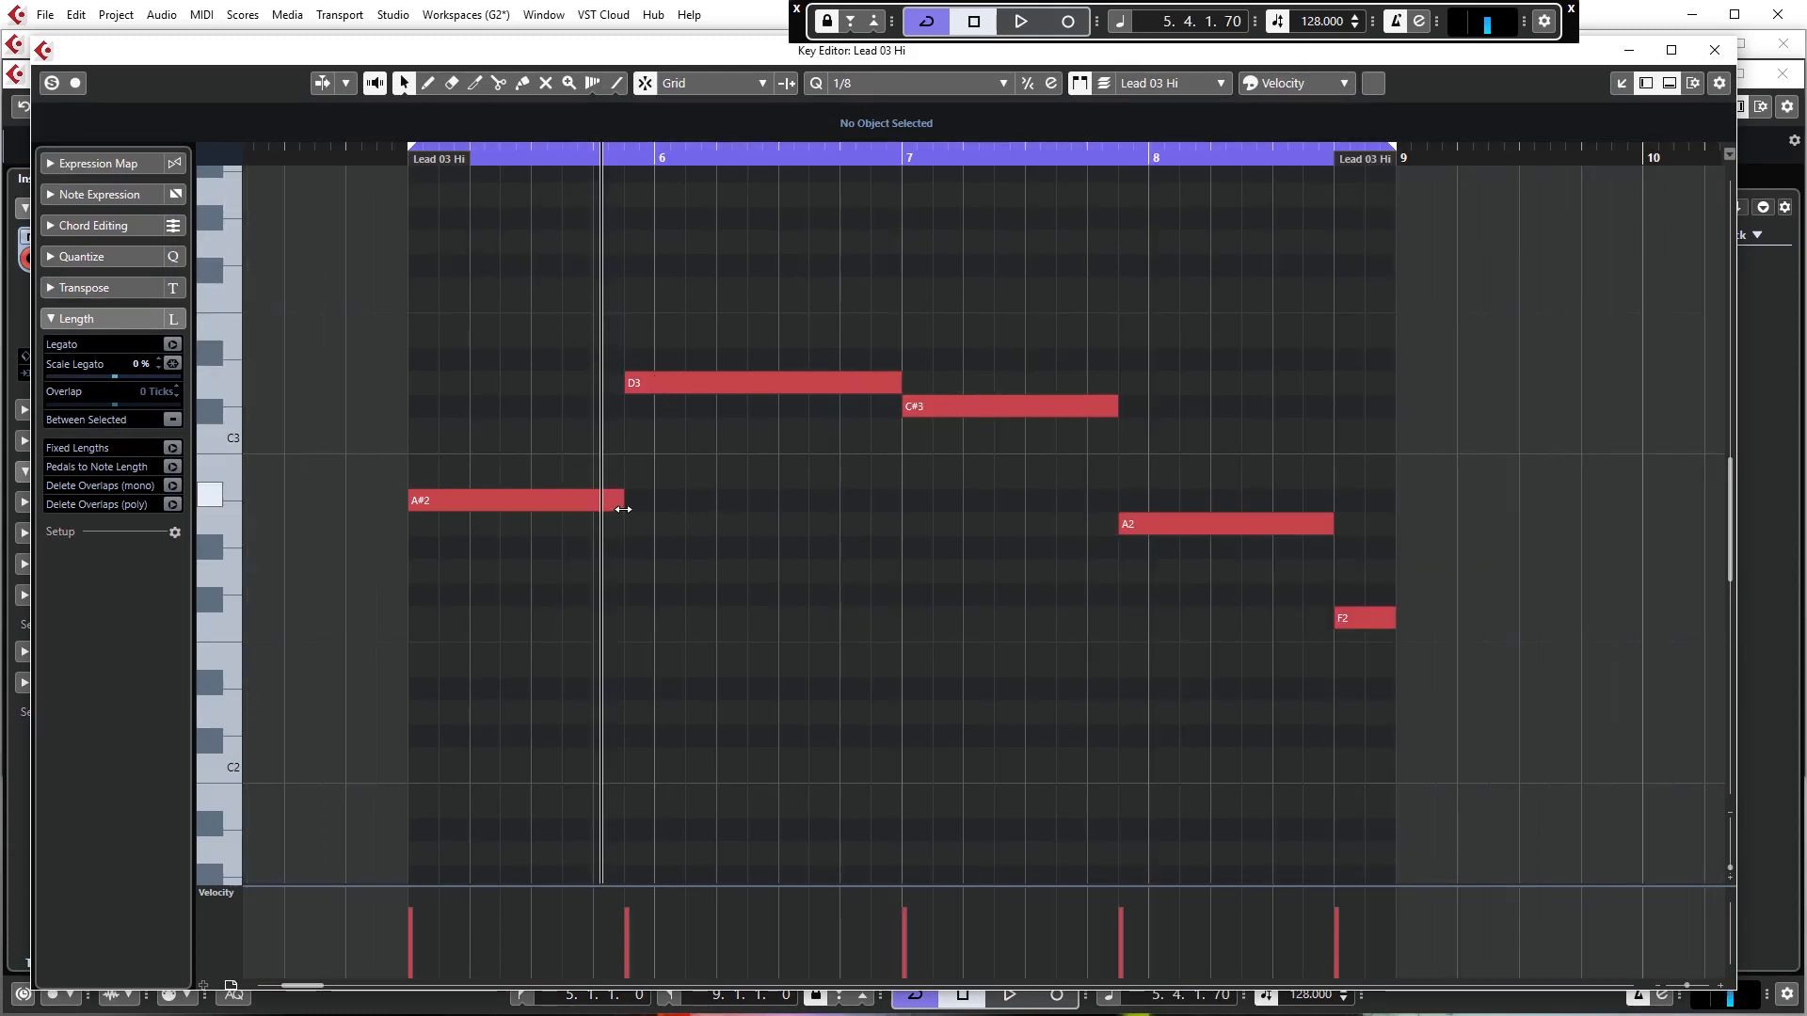
pyautogui.moveTo(623, 509)
pyautogui.mouseDown()
pyautogui.moveTo(471, 505)
pyautogui.moveTo(557, 499)
pyautogui.mouseUp()
pyautogui.click(467, 459)
pyautogui.press('space')
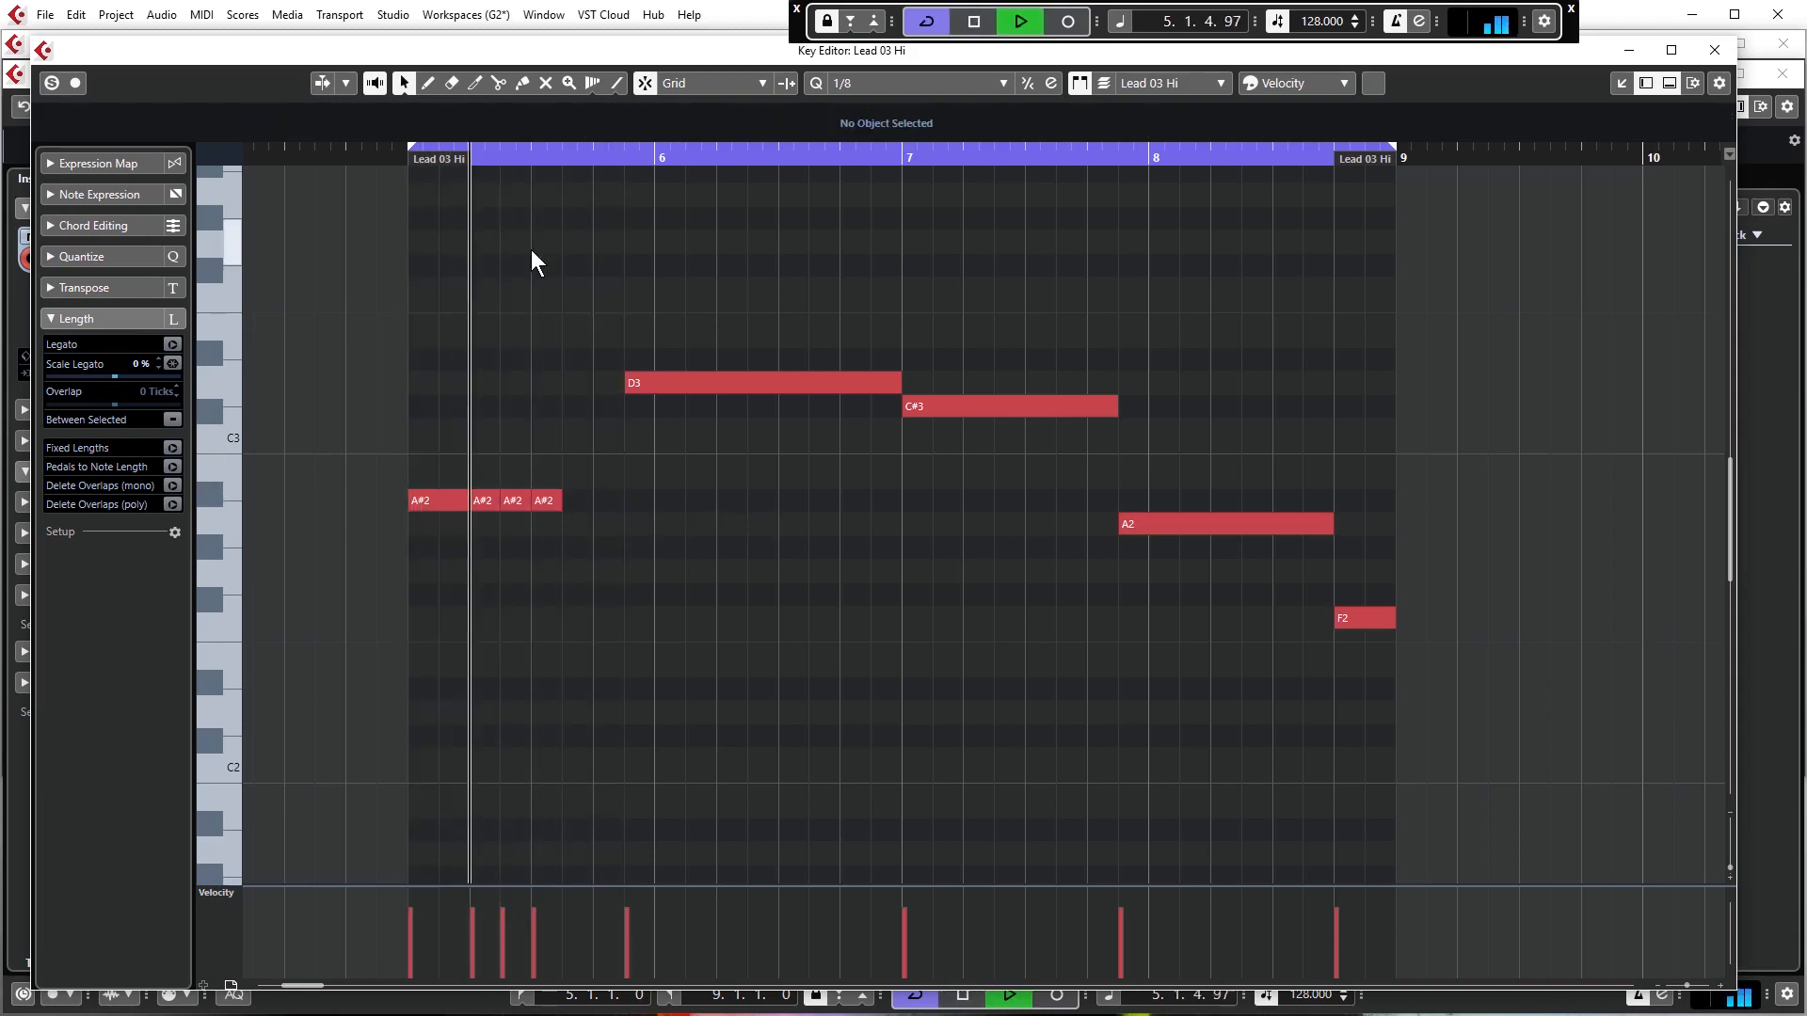
# Add another eighth-note A#2 at 5.3.3.0 and audition the pattern
pyautogui.press('space')
pyautogui.click(576, 499)
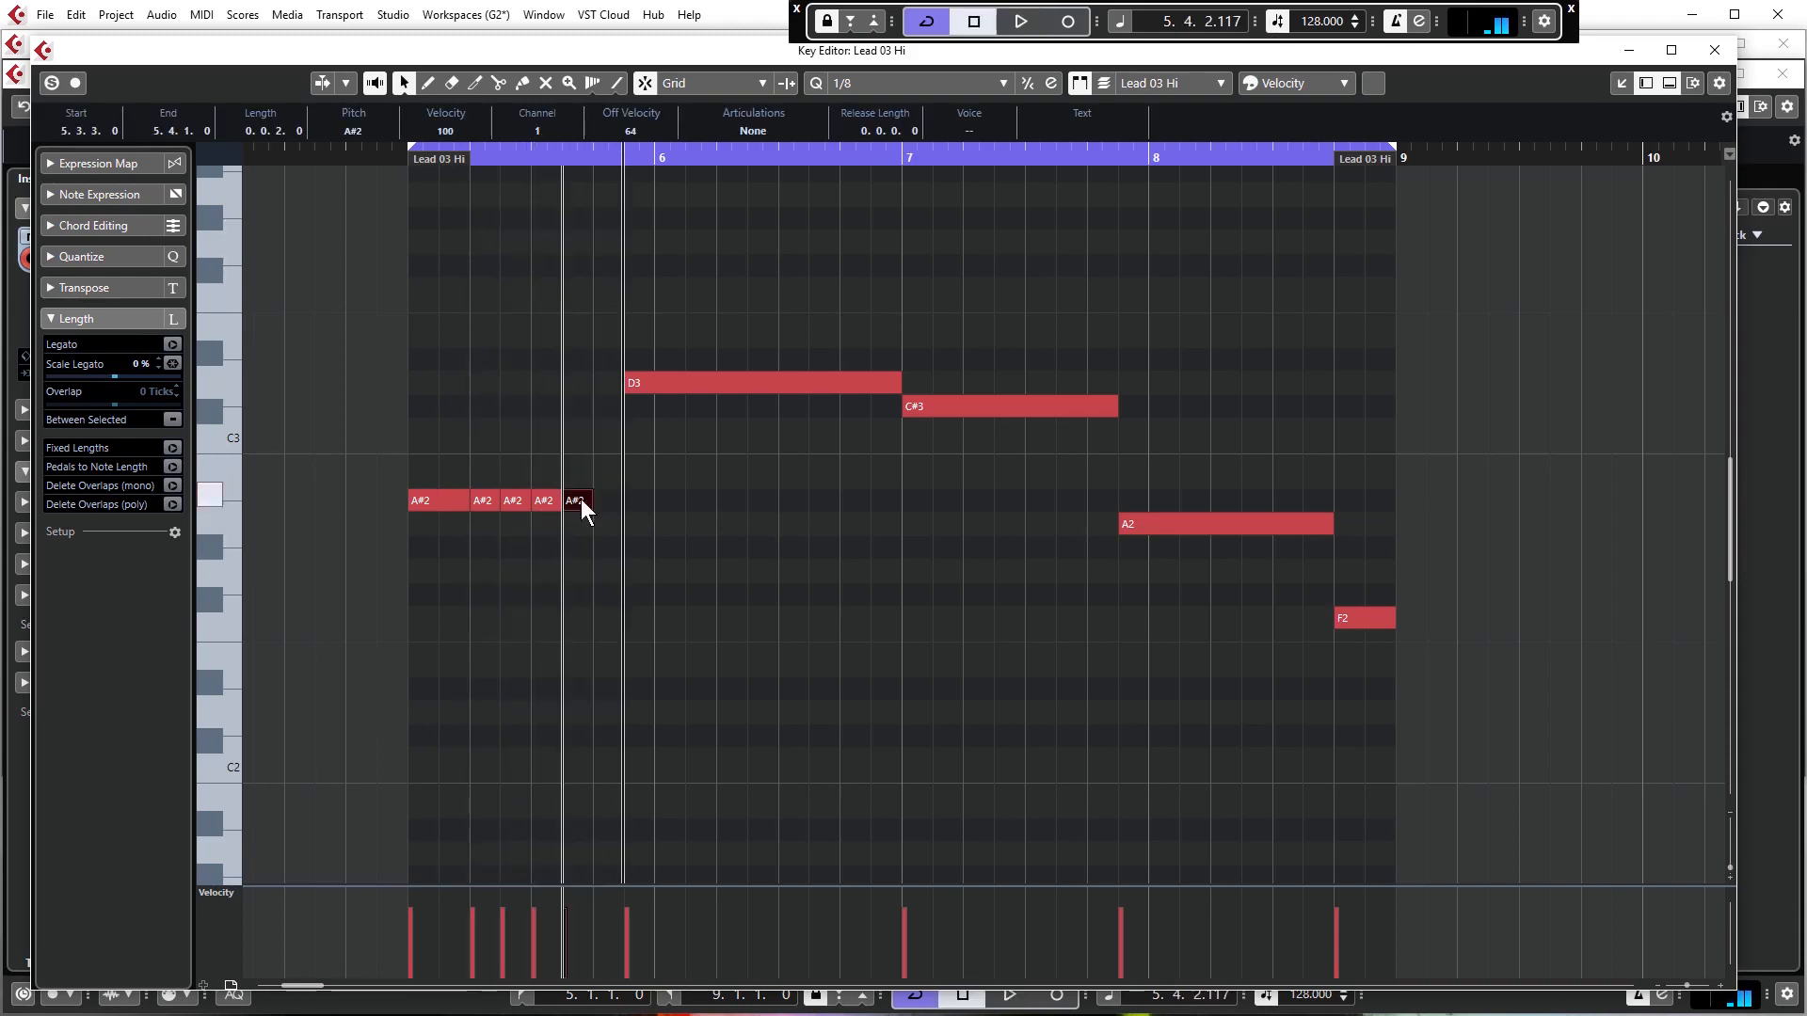
pyautogui.click(613, 292)
pyautogui.press('space')
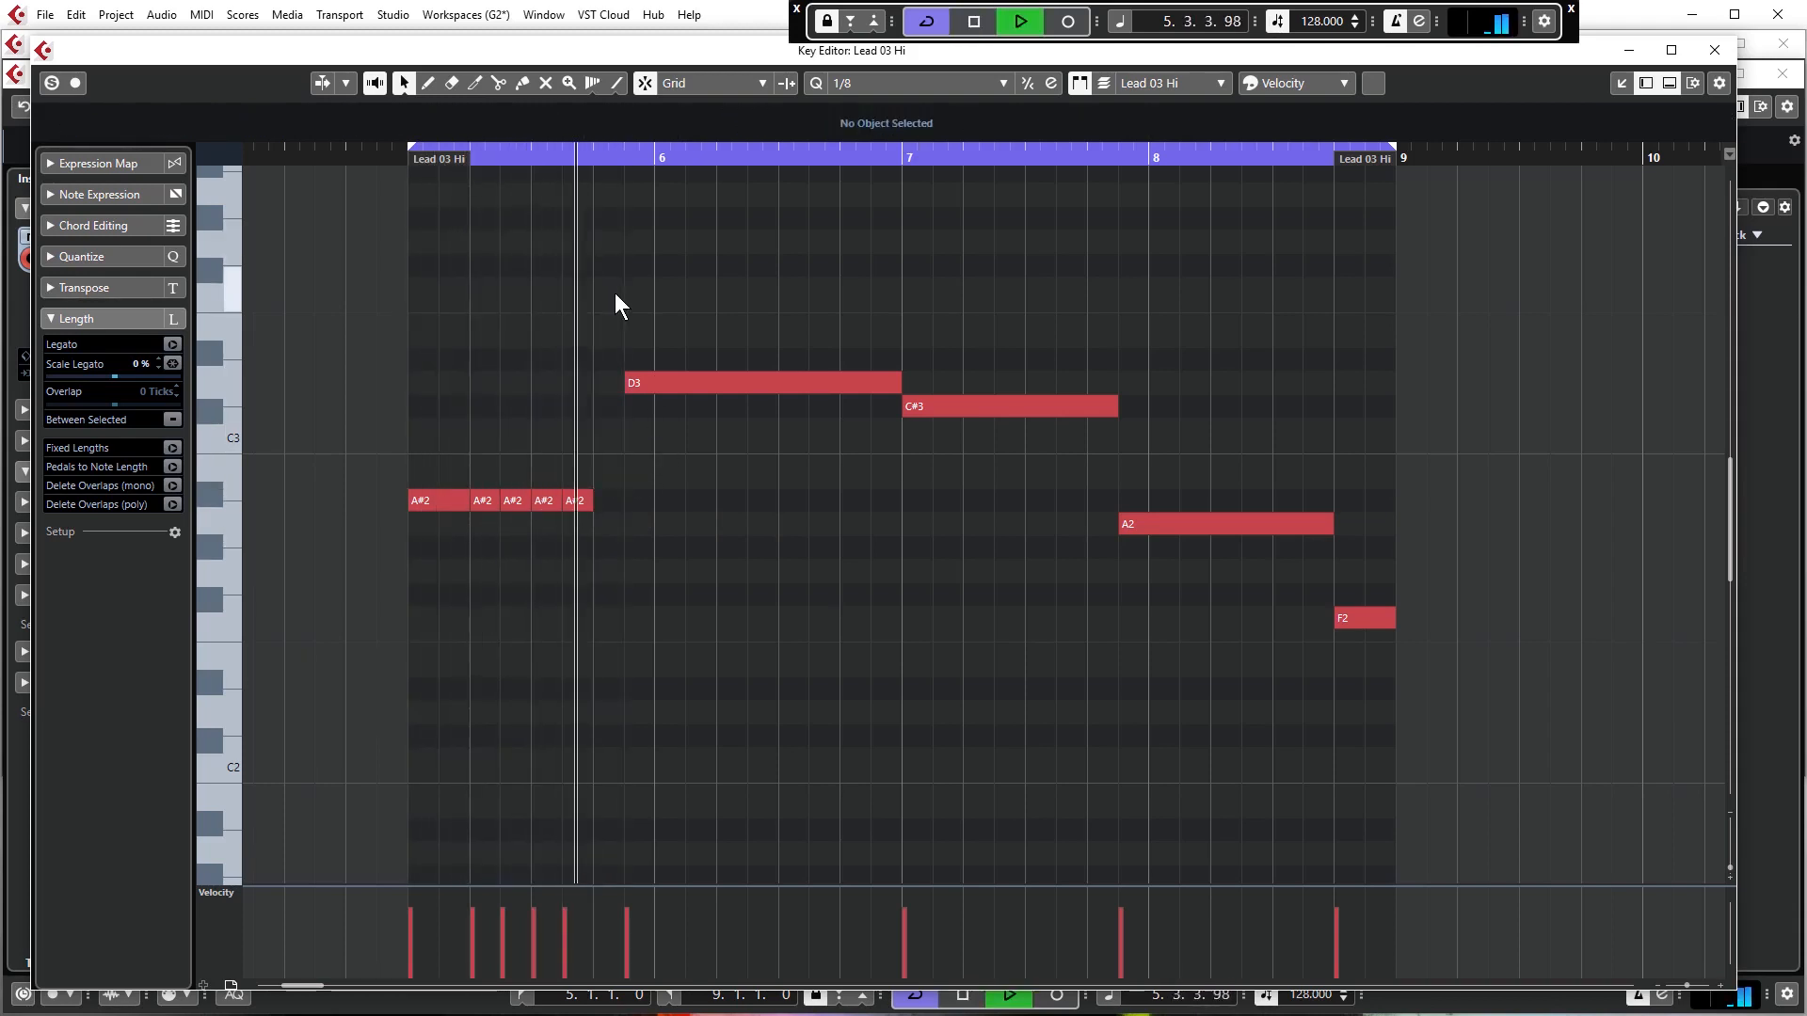
pyautogui.press('space')
# Shorten the D3 at 5.4.3.0 to an eighth note, copy it to 6.1.1.0, and audition from bar 5
pyautogui.moveTo(894, 383); pyautogui.dragTo(635, 388)
pyautogui.doubleClick(672, 383)
pyautogui.click(408, 148)
pyautogui.press('space')
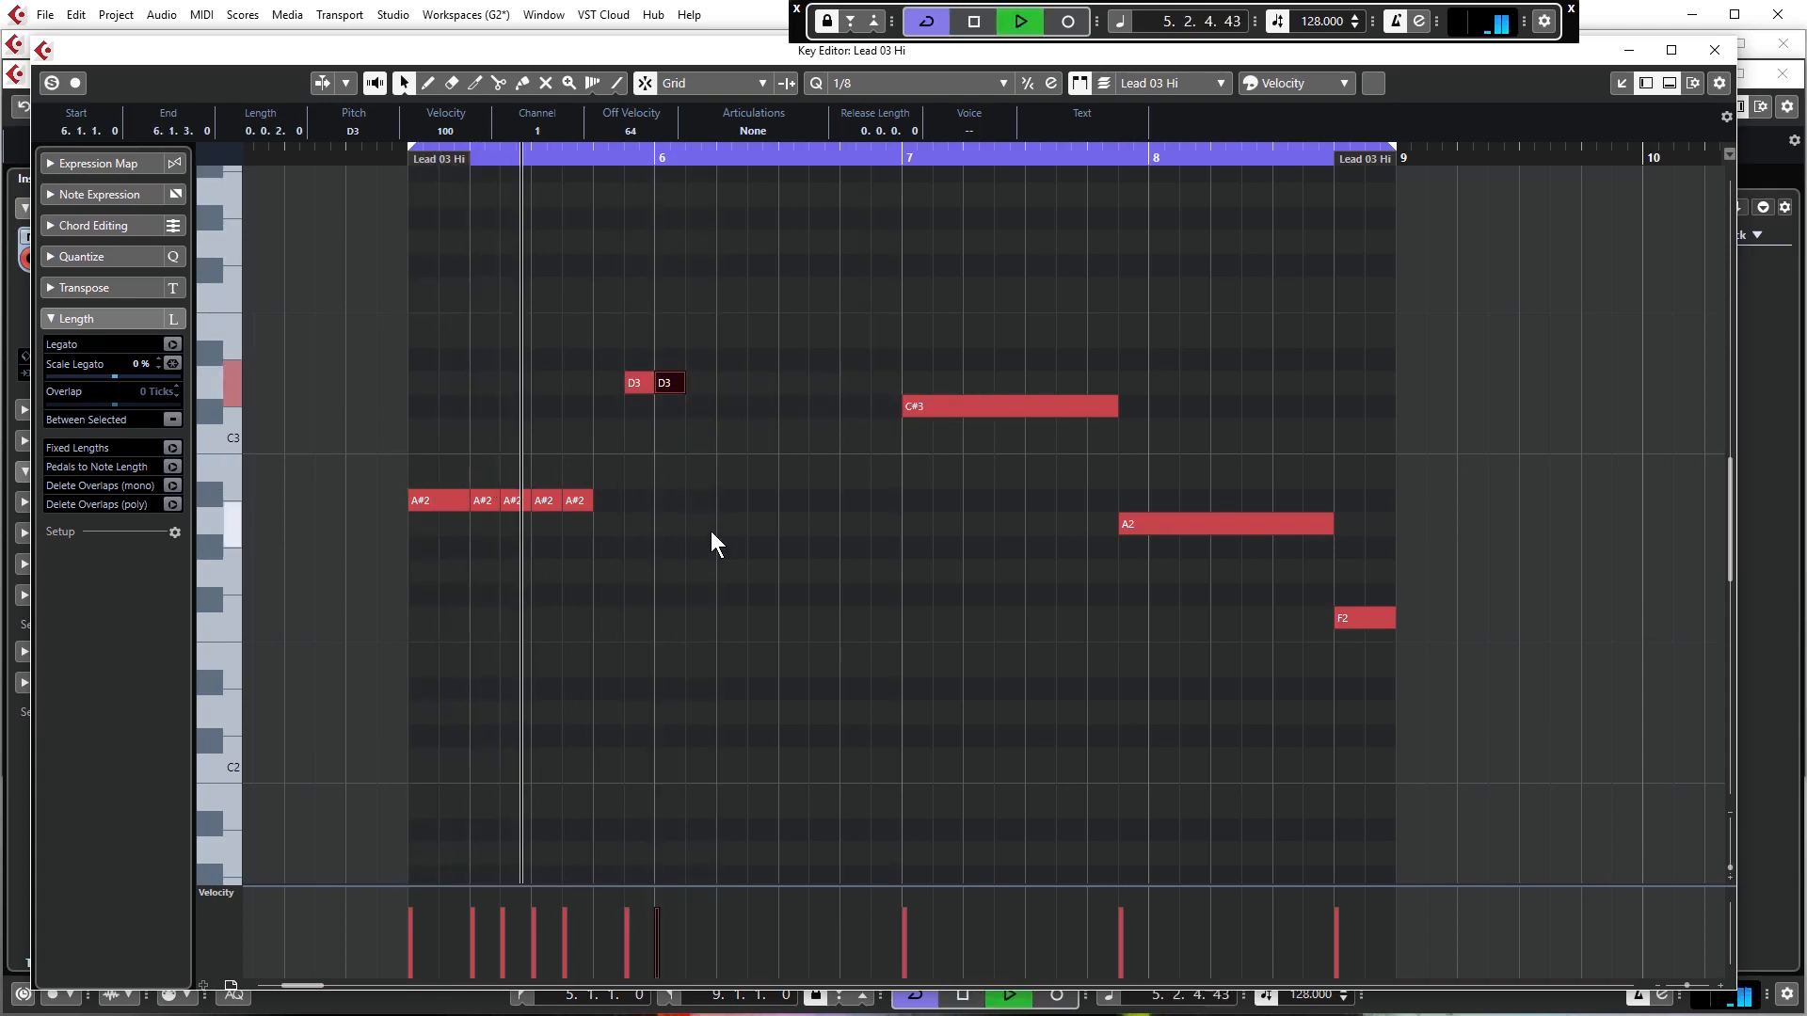
pyautogui.press('space')
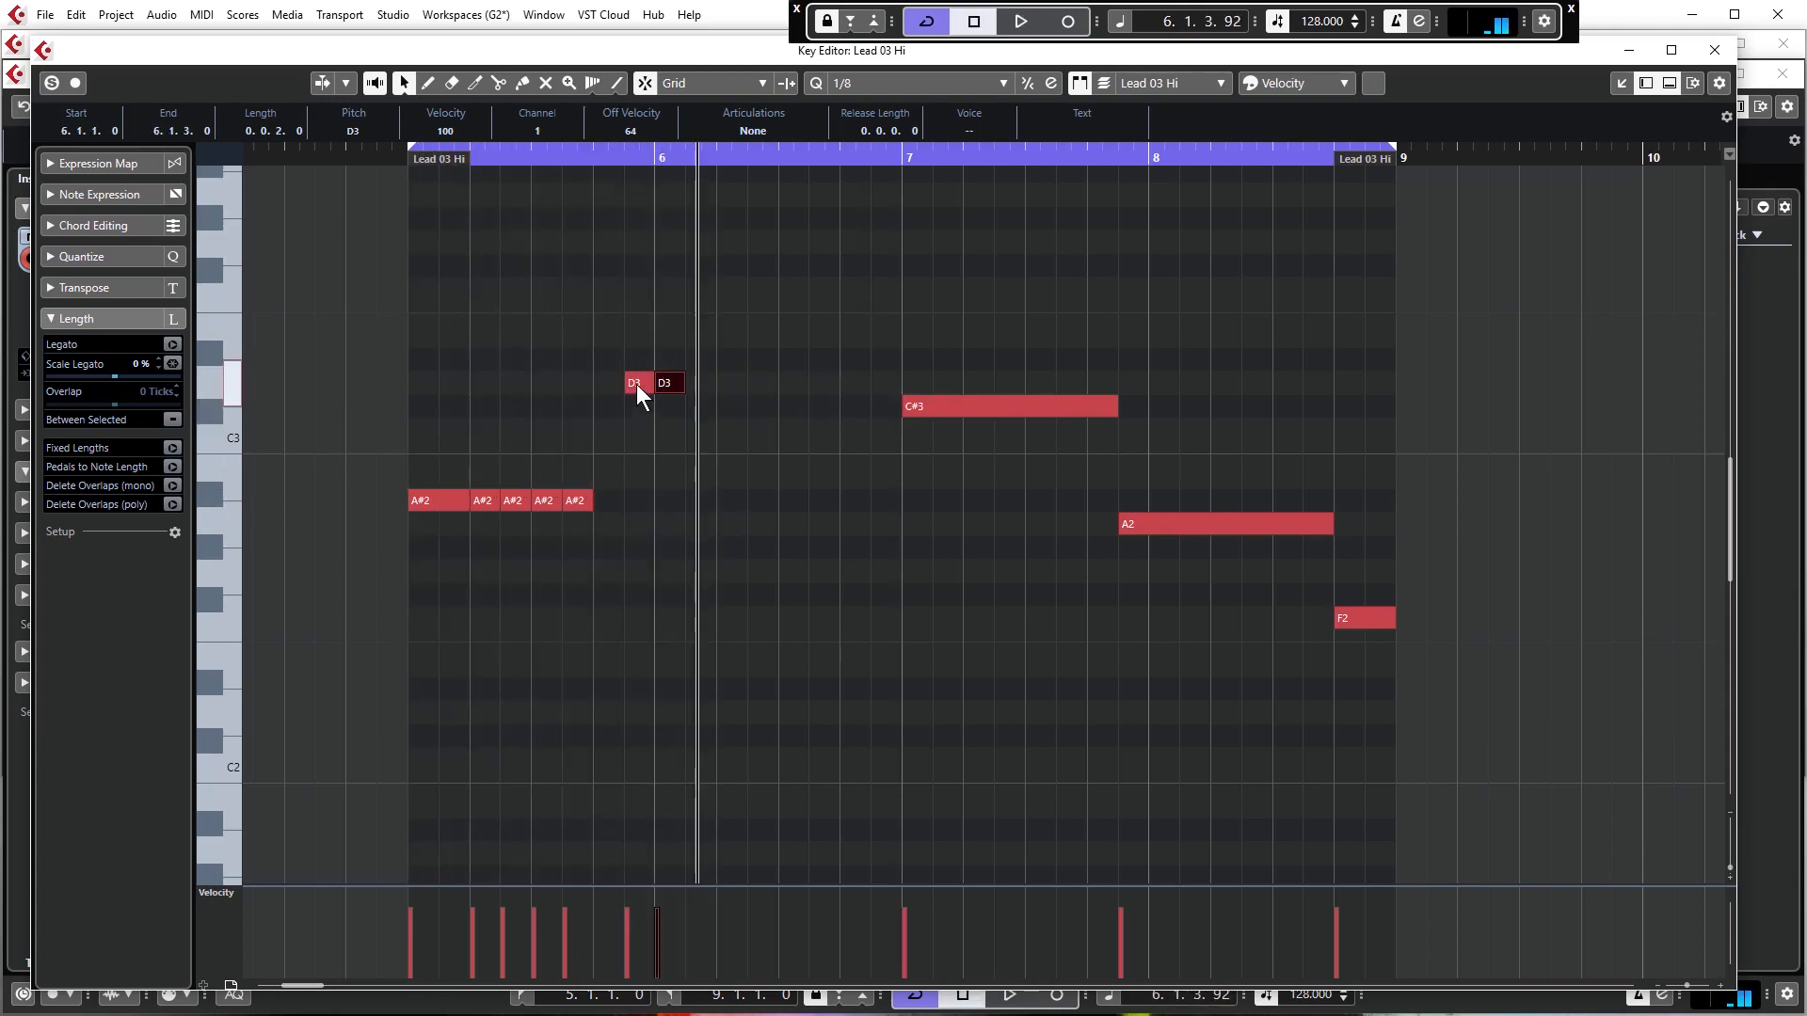
# Move the D3 at 5.4.3.0 down to A#2 and play the pattern from bar 5
pyautogui.moveTo(636, 384); pyautogui.dragTo(636, 500)
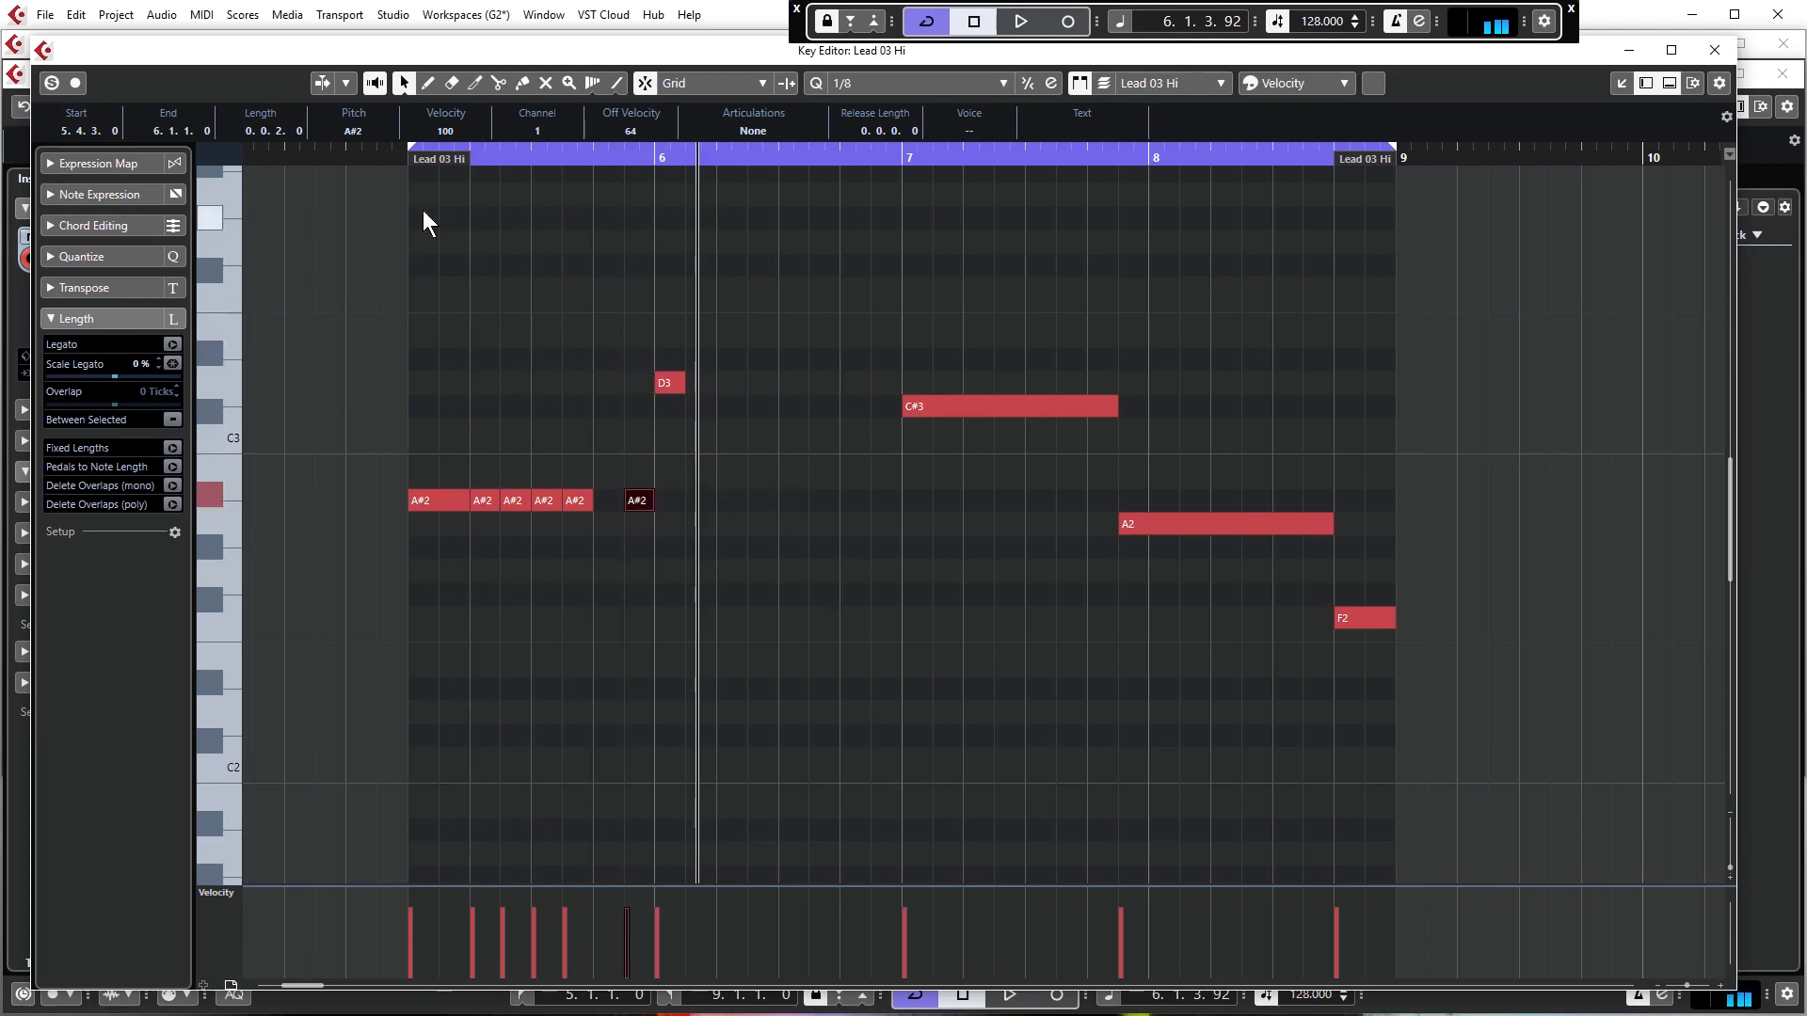
pyautogui.click(409, 151)
pyautogui.press('space')
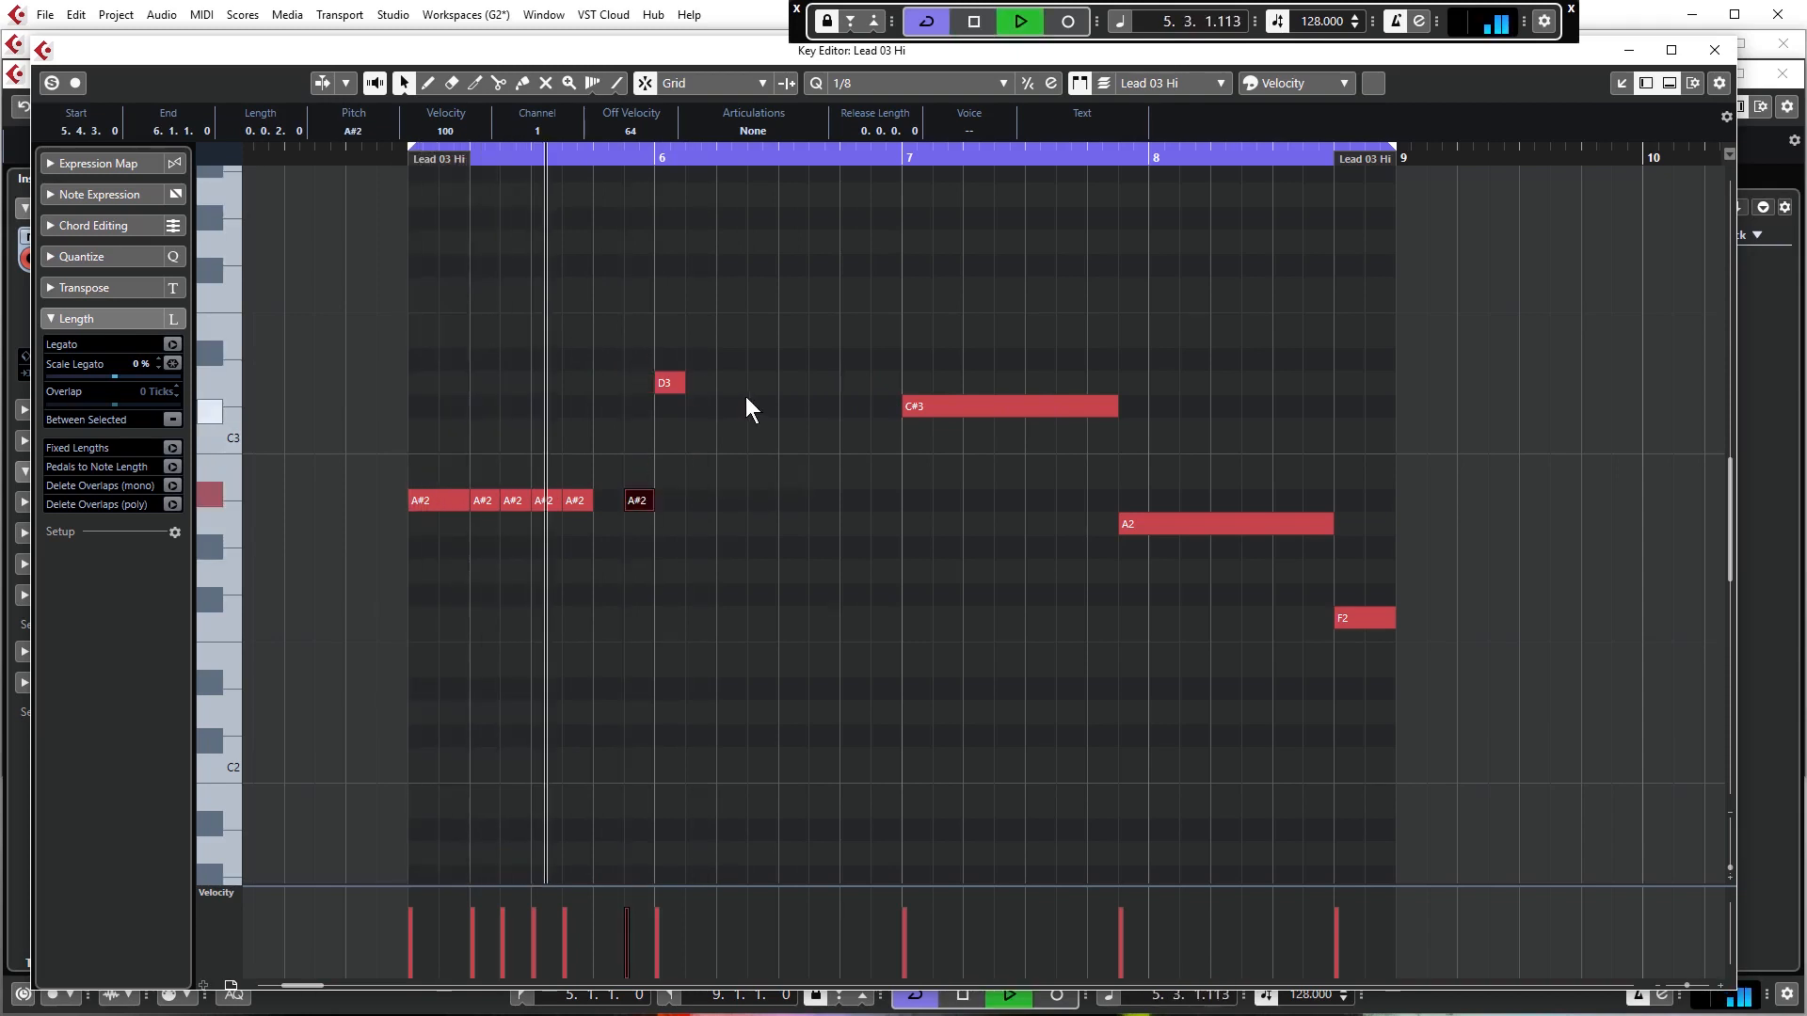
pyautogui.scroll(2, 409, 550)
pyautogui.press('space')
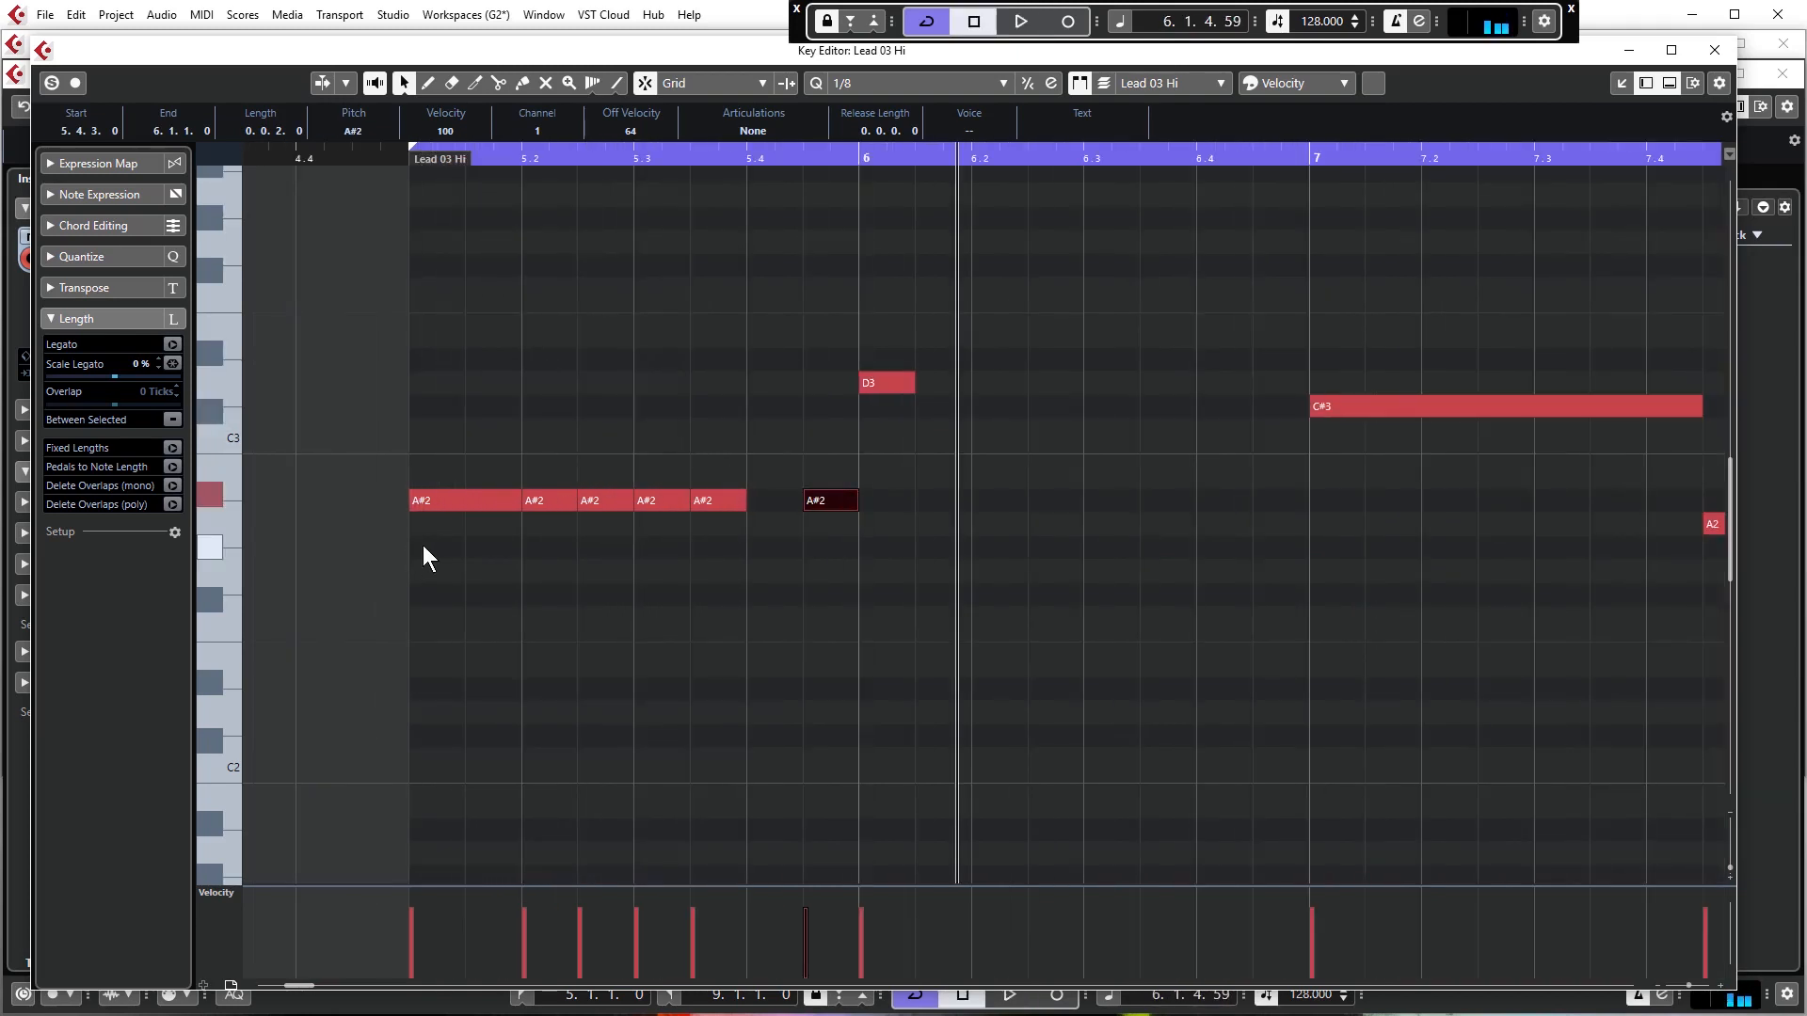
# Set the quantize grid to 1/16, copy the bar 6 D3 to 6.1.4.0 and 6.2.3.0, and audition from bar 5
pyautogui.click(900, 85)
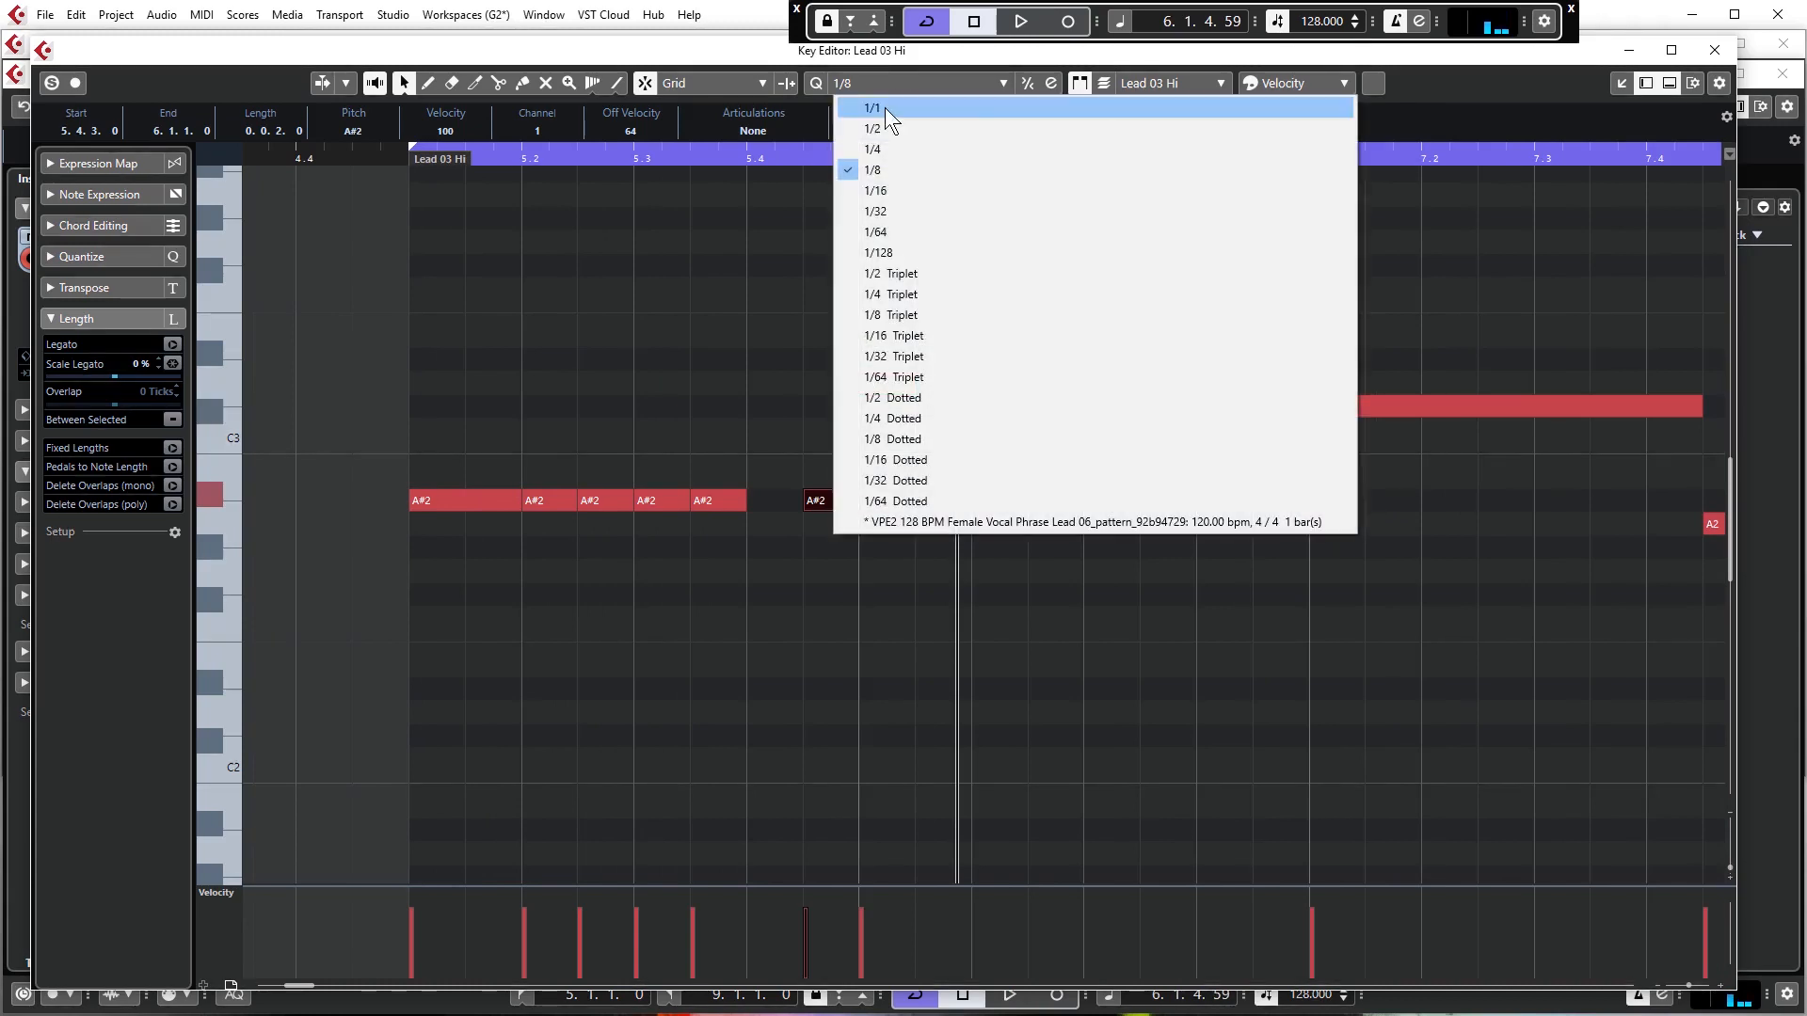
pyautogui.click(886, 190)
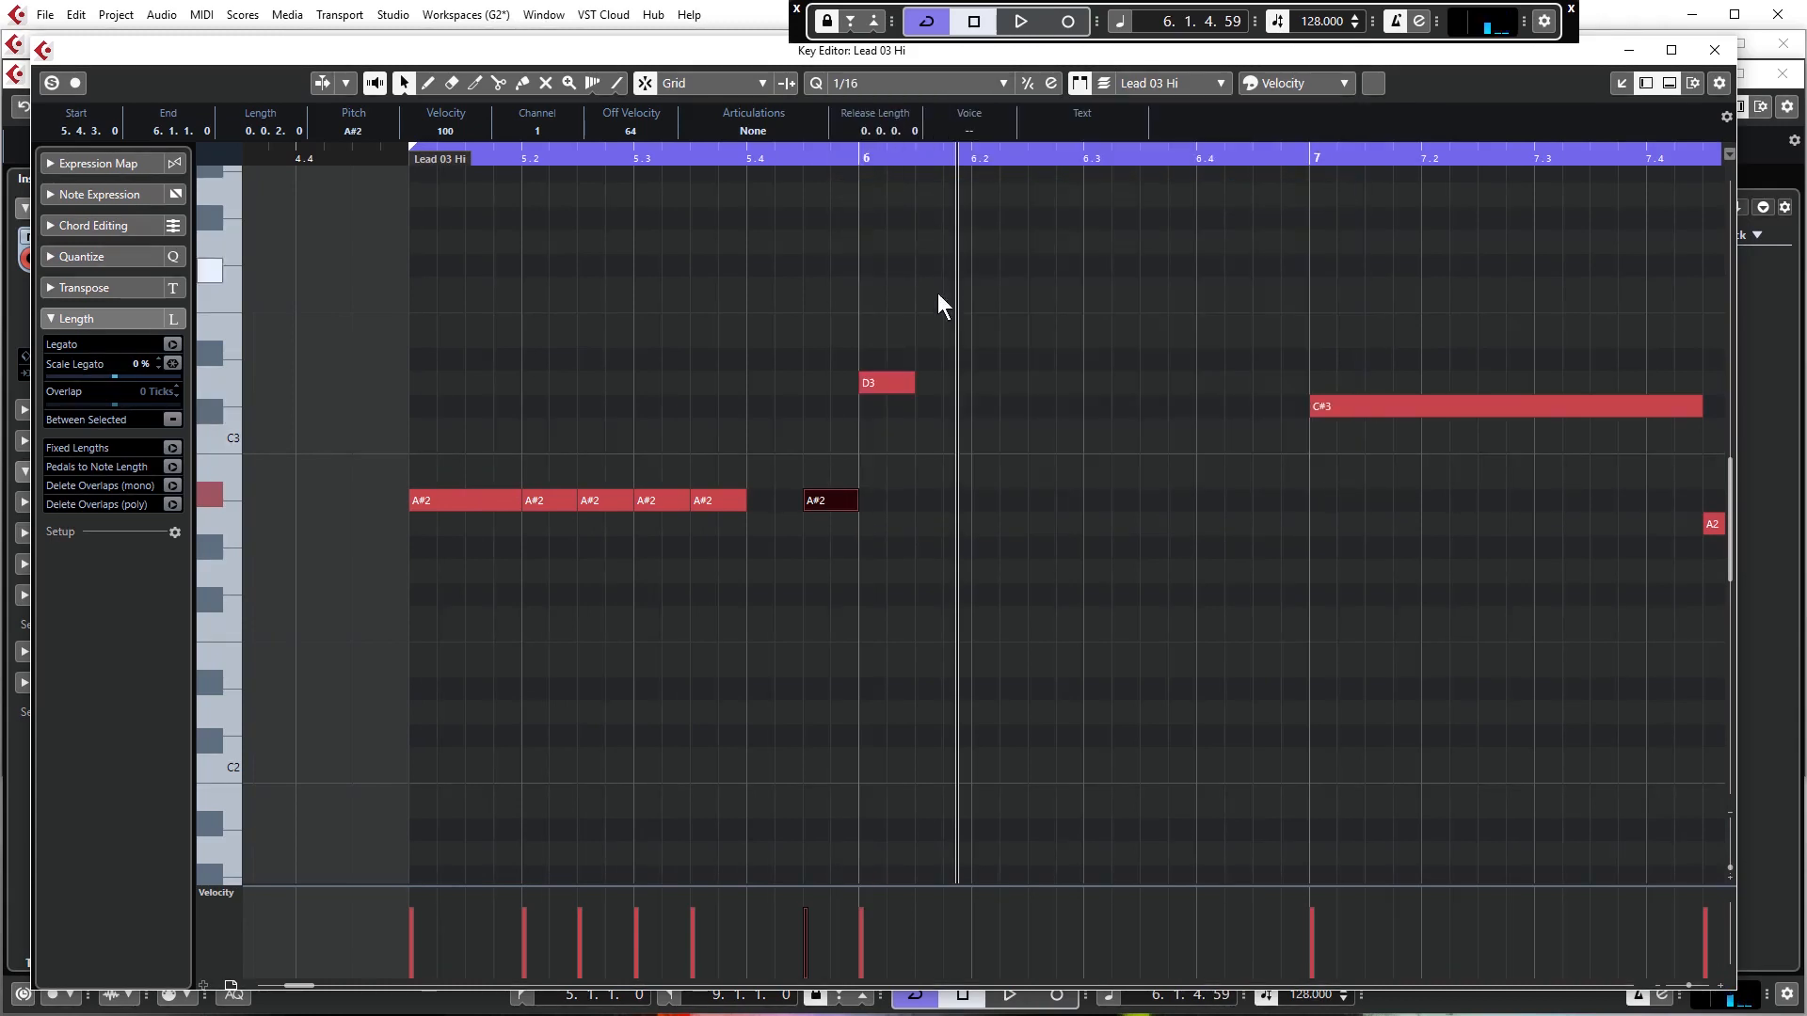
pyautogui.moveTo(894, 383); pyautogui.dragTo(1055, 381)
pyautogui.click(885, 153)
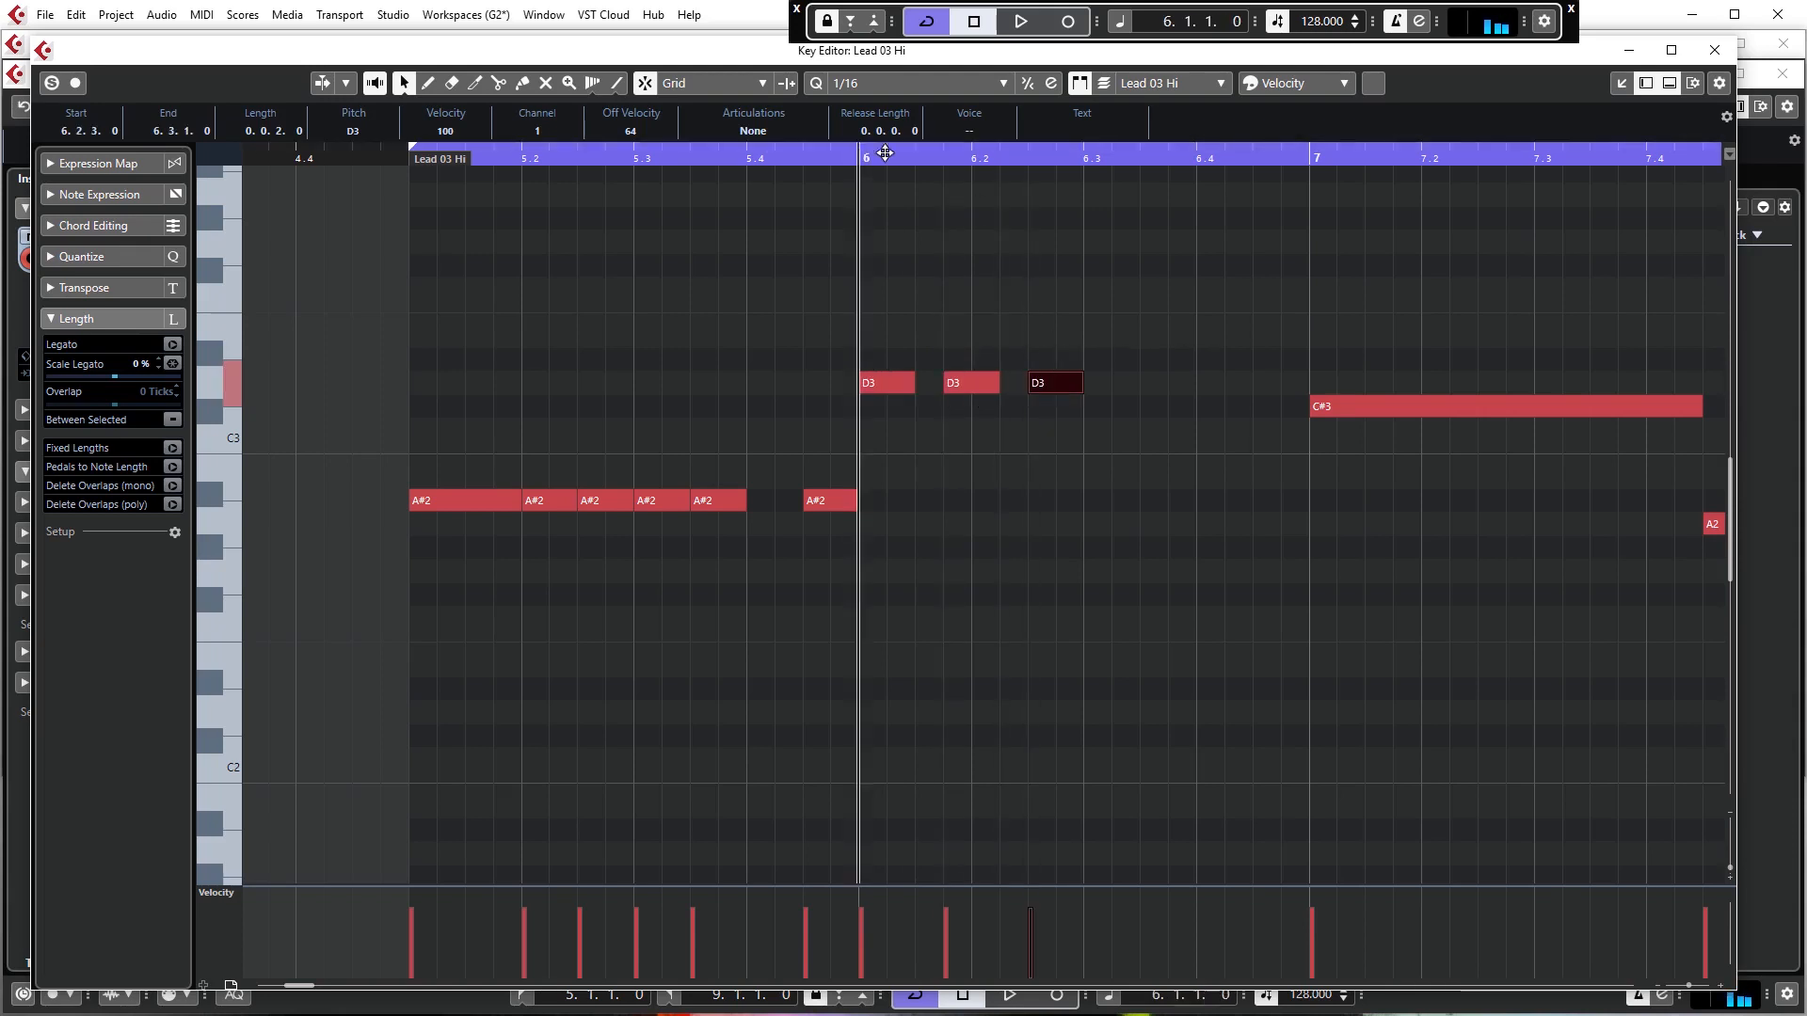
pyautogui.click(414, 155)
pyautogui.press('space')
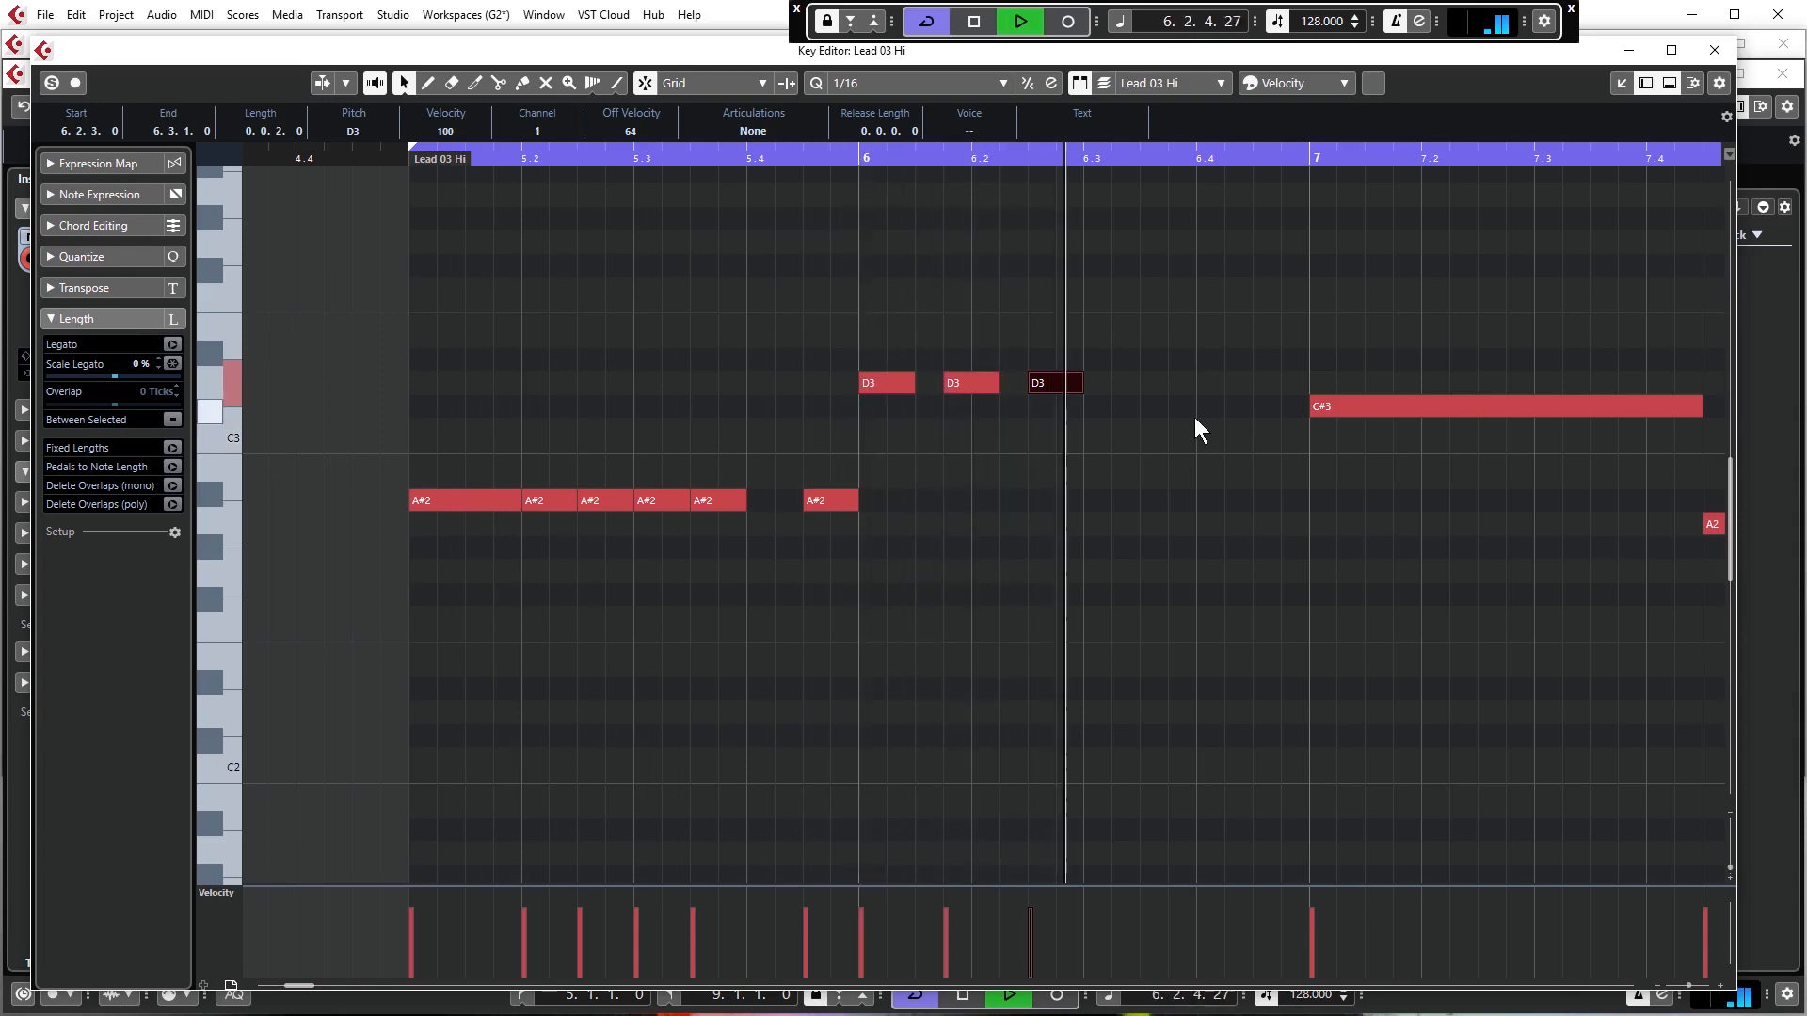
pyautogui.press('space')
# Add an eighth-note D3 at 6.3.1.0 and play the pattern from bar 5
pyautogui.moveTo(1097, 382); pyautogui.dragTo(1116, 384)
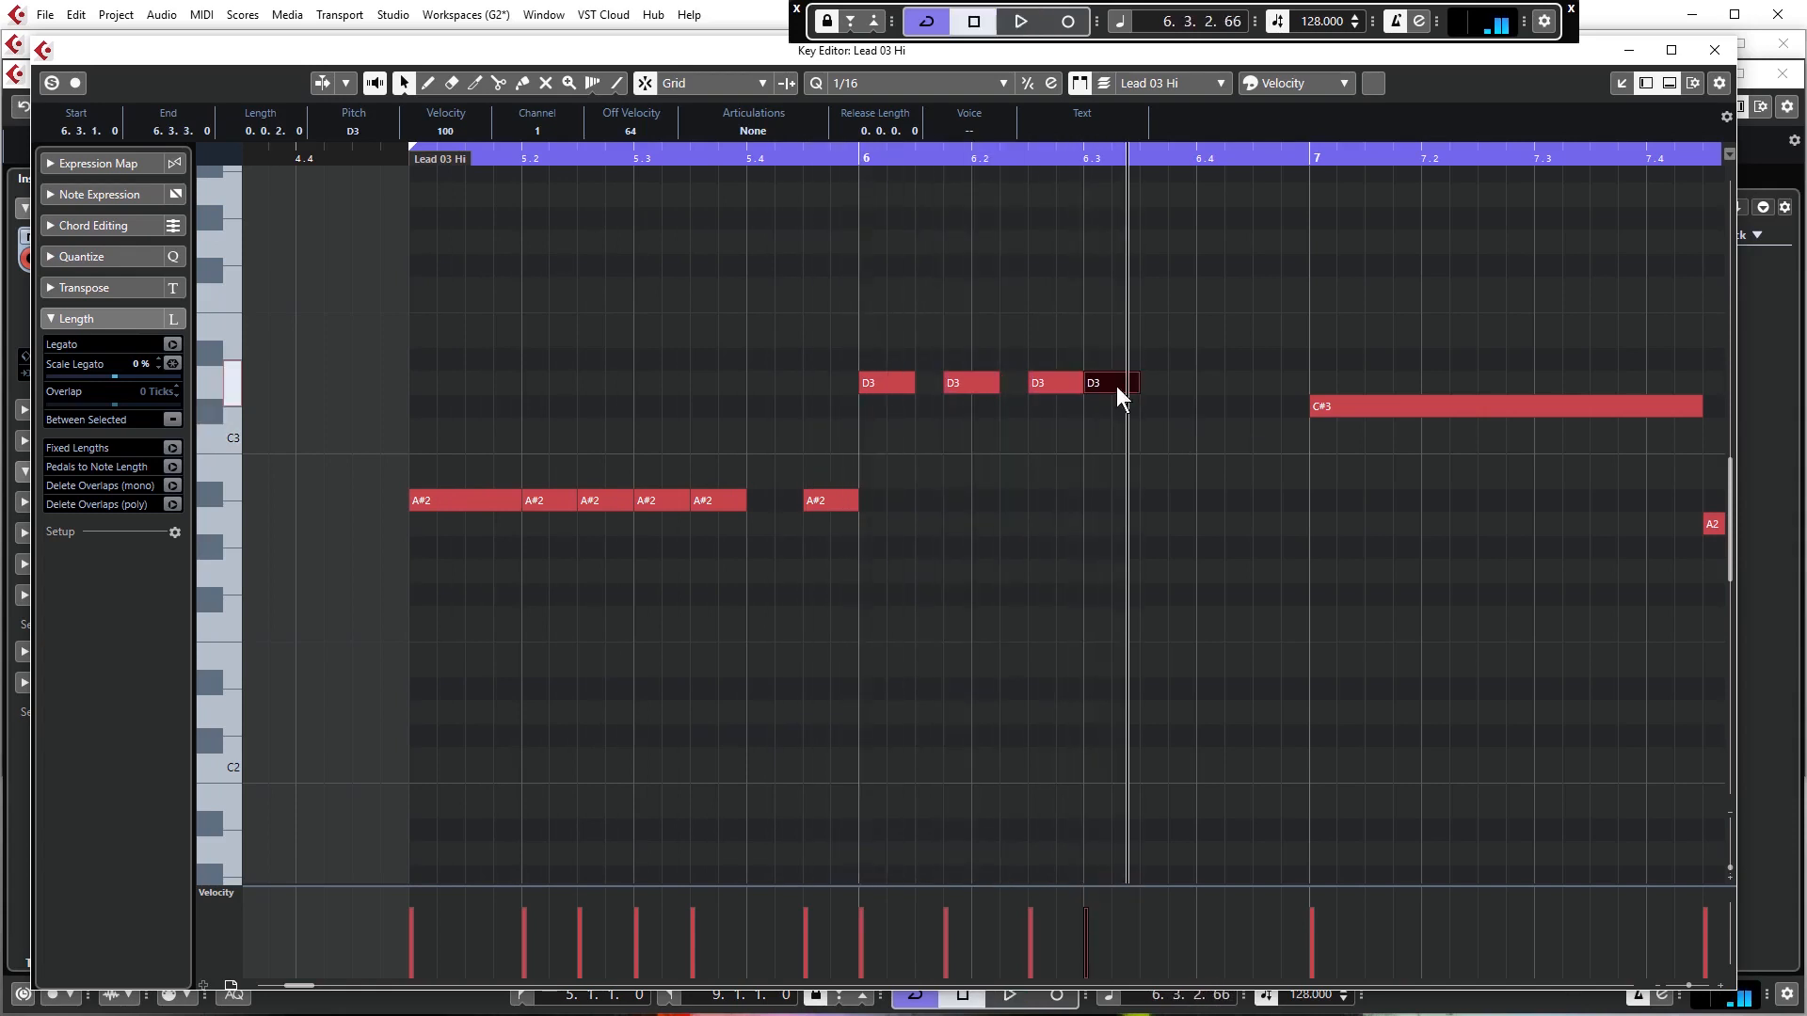
pyautogui.click(411, 156)
pyautogui.press('space')
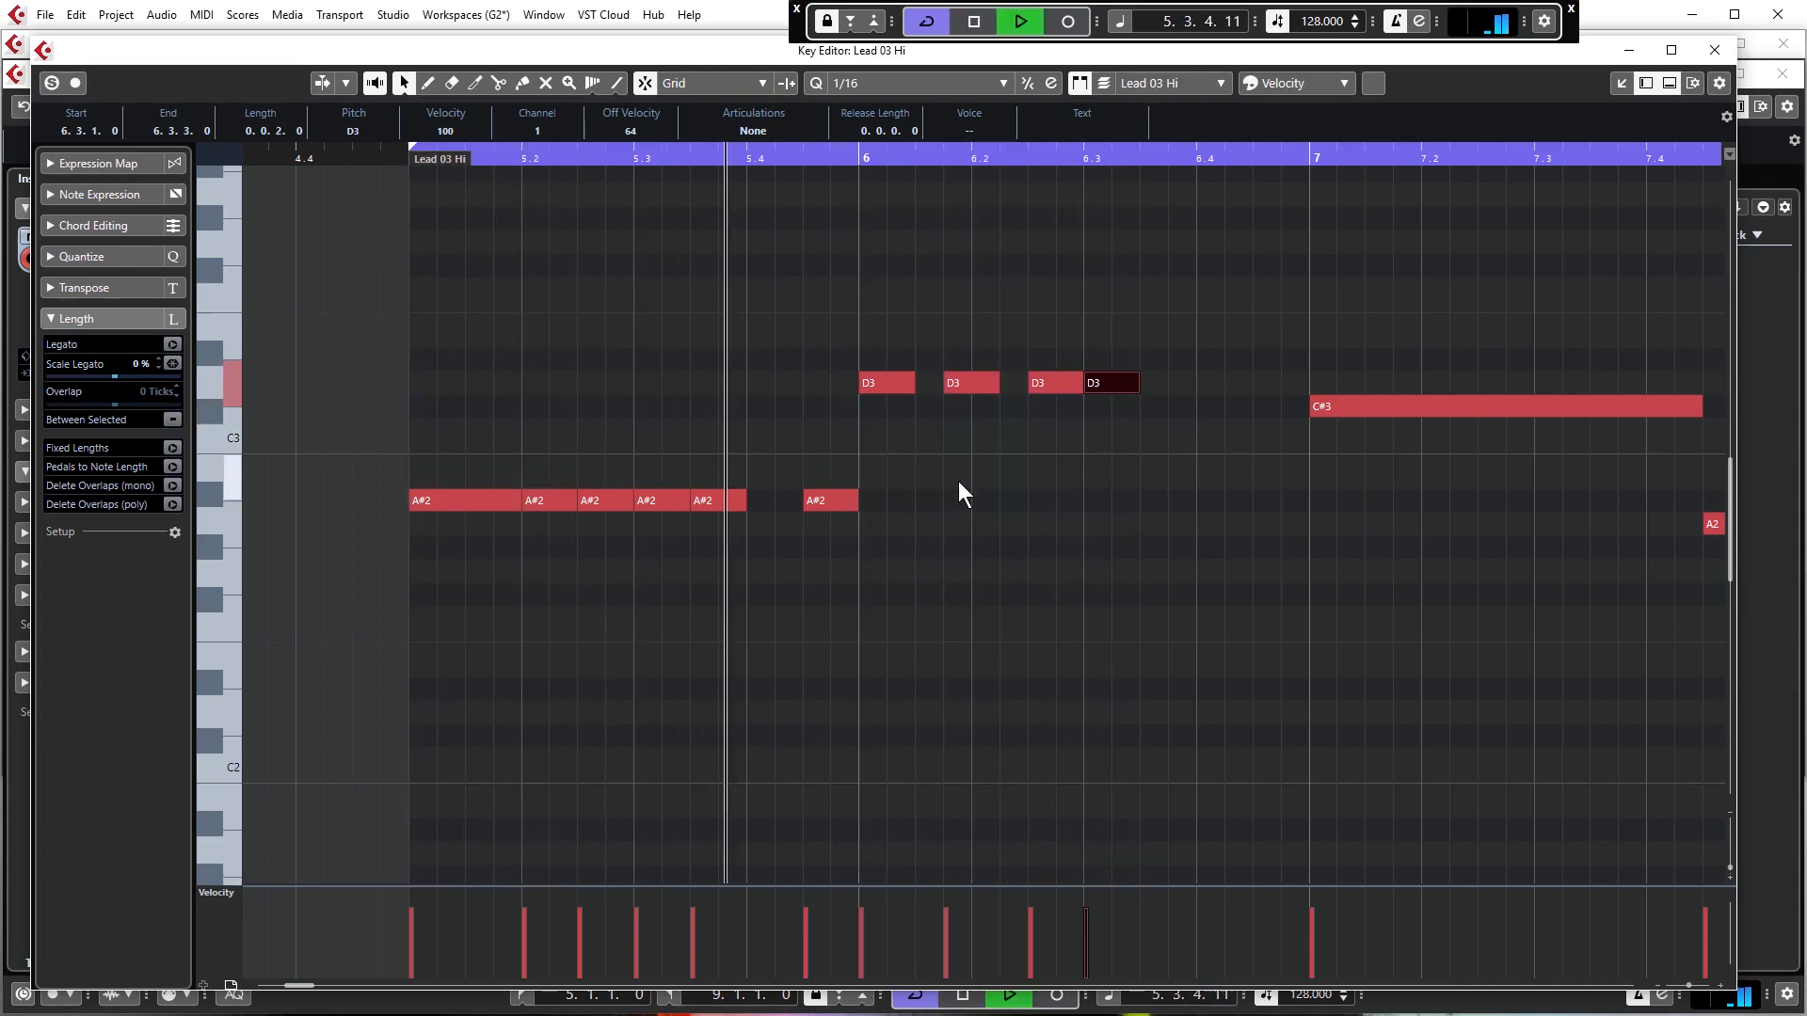
pyautogui.hscroll(2, 949, 549)
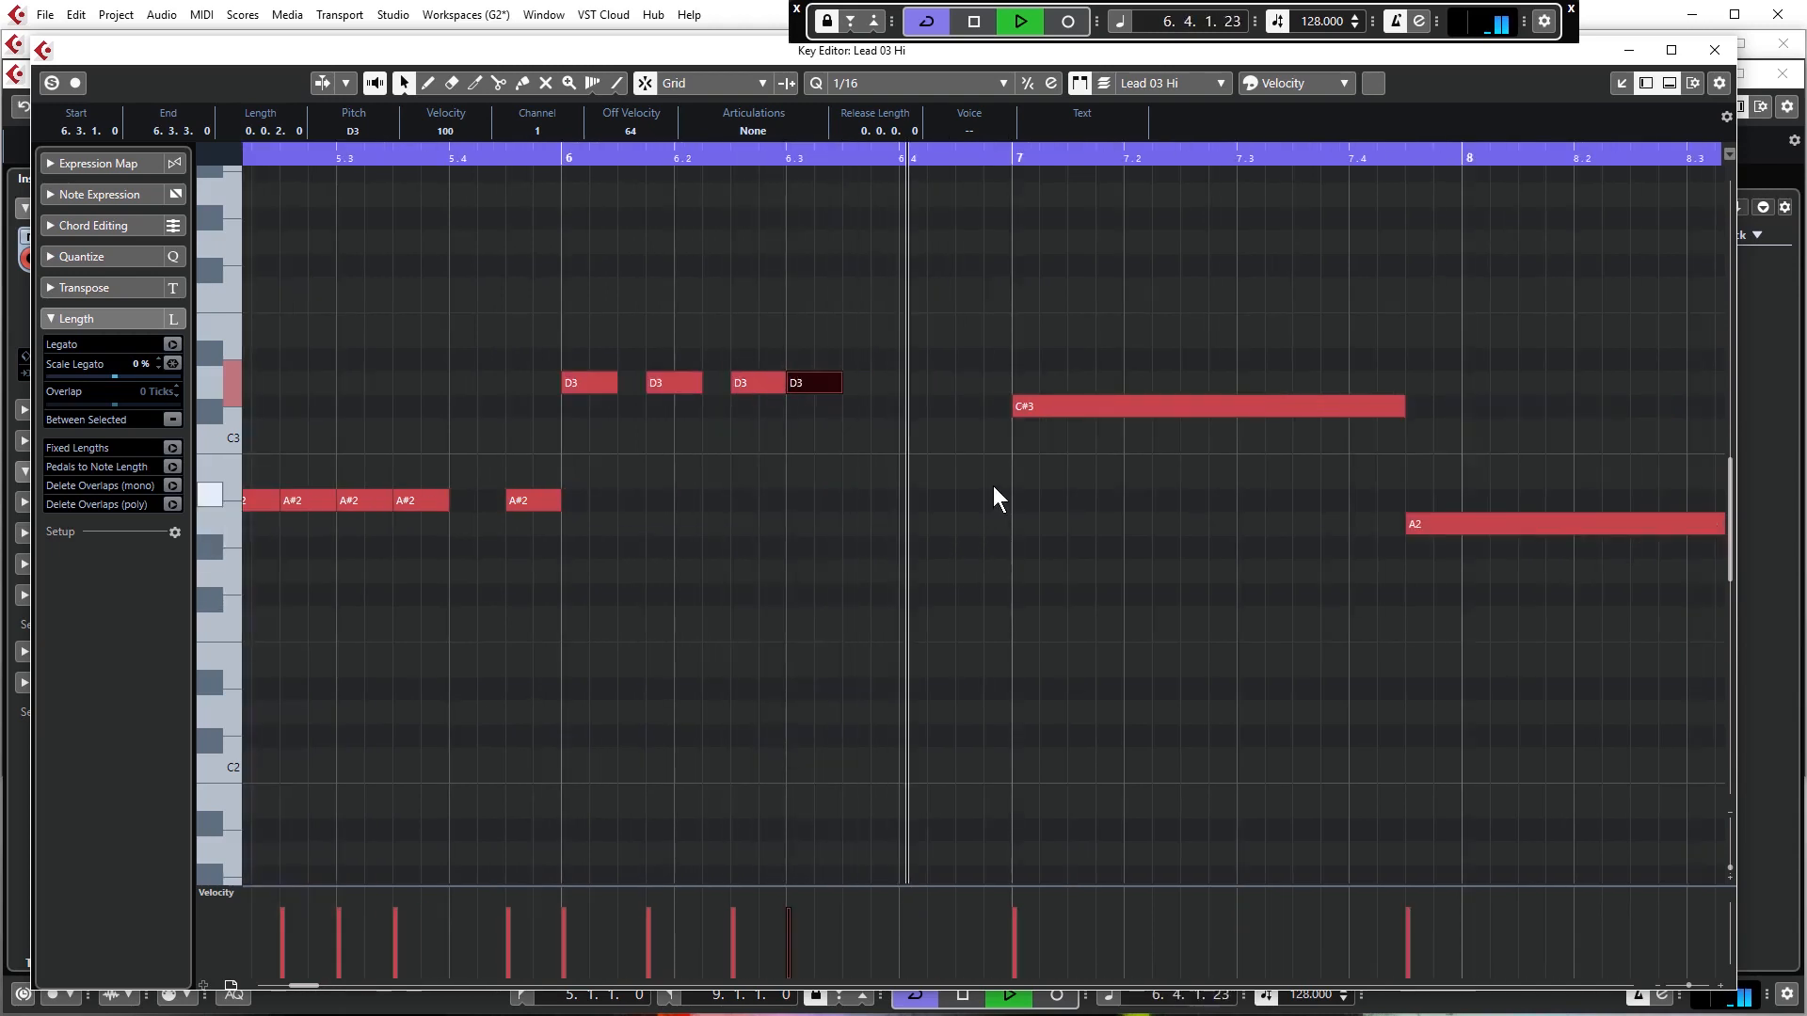
pyautogui.press('space')
# Copy an eighth-note D3 to 6.4.3.0, then shorten C#3 to one beat and duplicate it at 7.2.1.0
pyautogui.moveTo(966, 382); pyautogui.dragTo(1009, 384)
pyautogui.click(1058, 411)
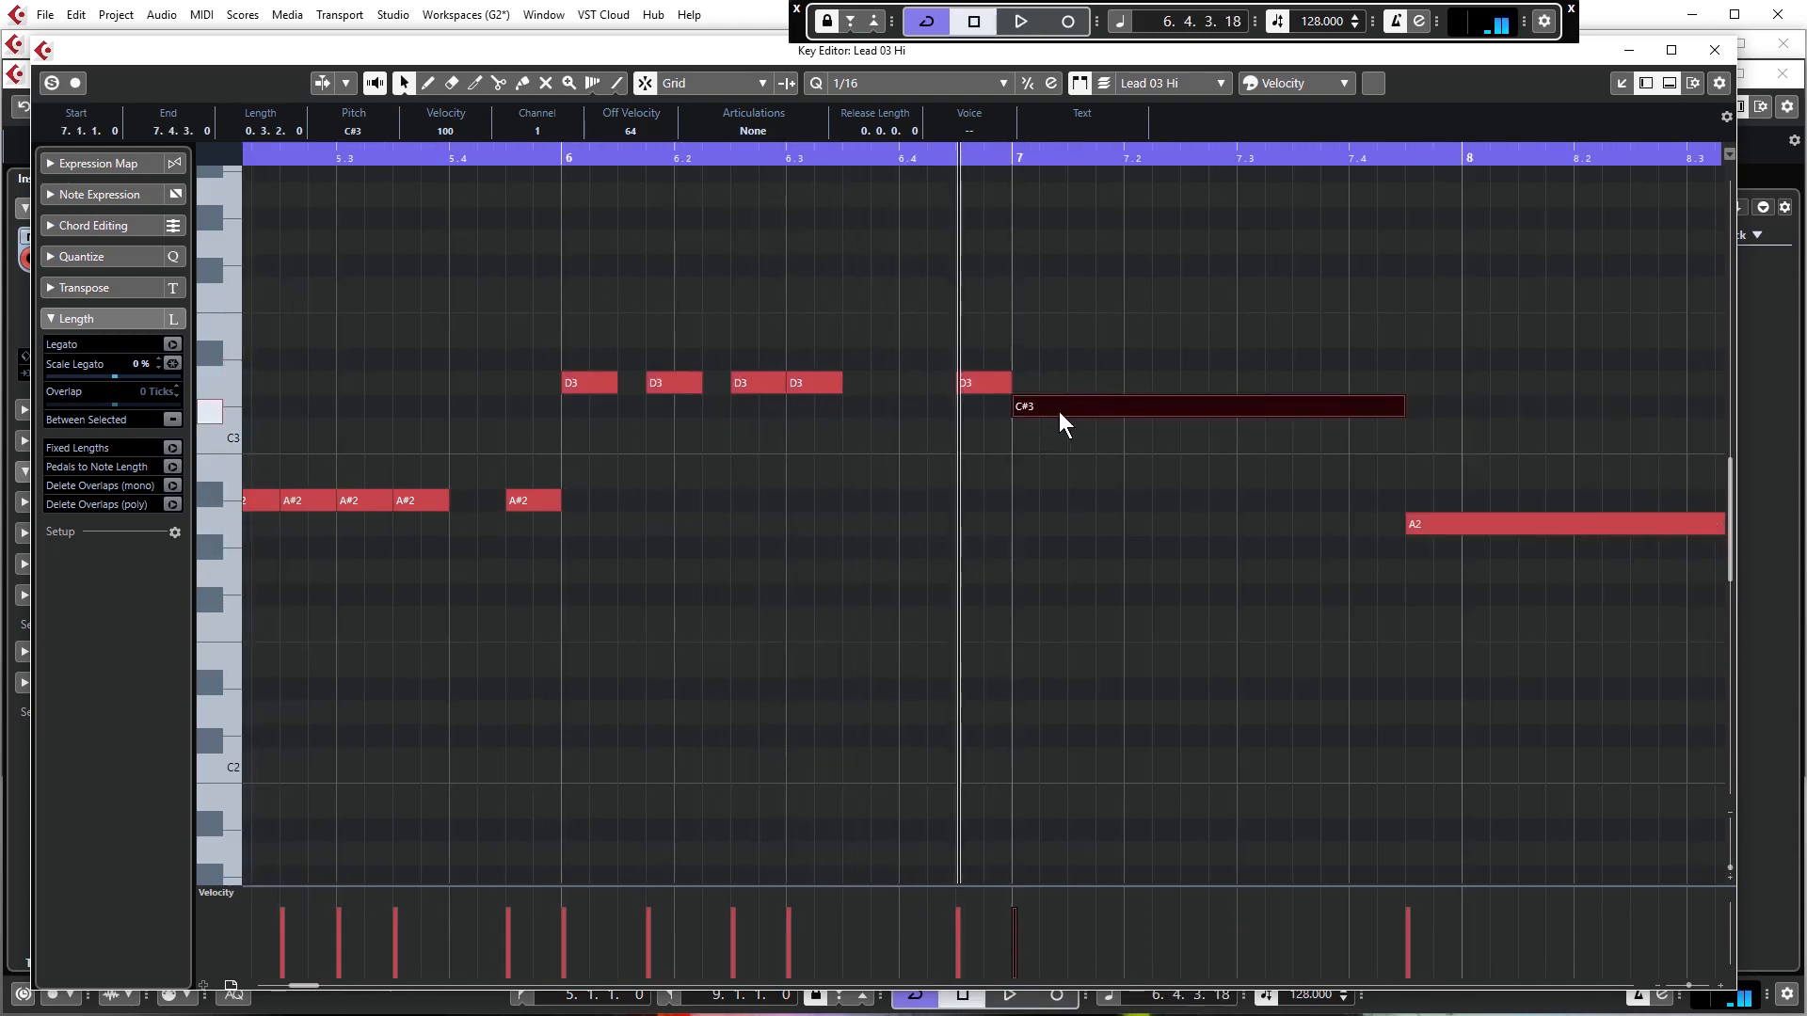
pyautogui.moveTo(1400, 412); pyautogui.dragTo(1122, 408)
pyautogui.hotkey('alt', 'd')
pyautogui.scroll(-2, 932, 520)
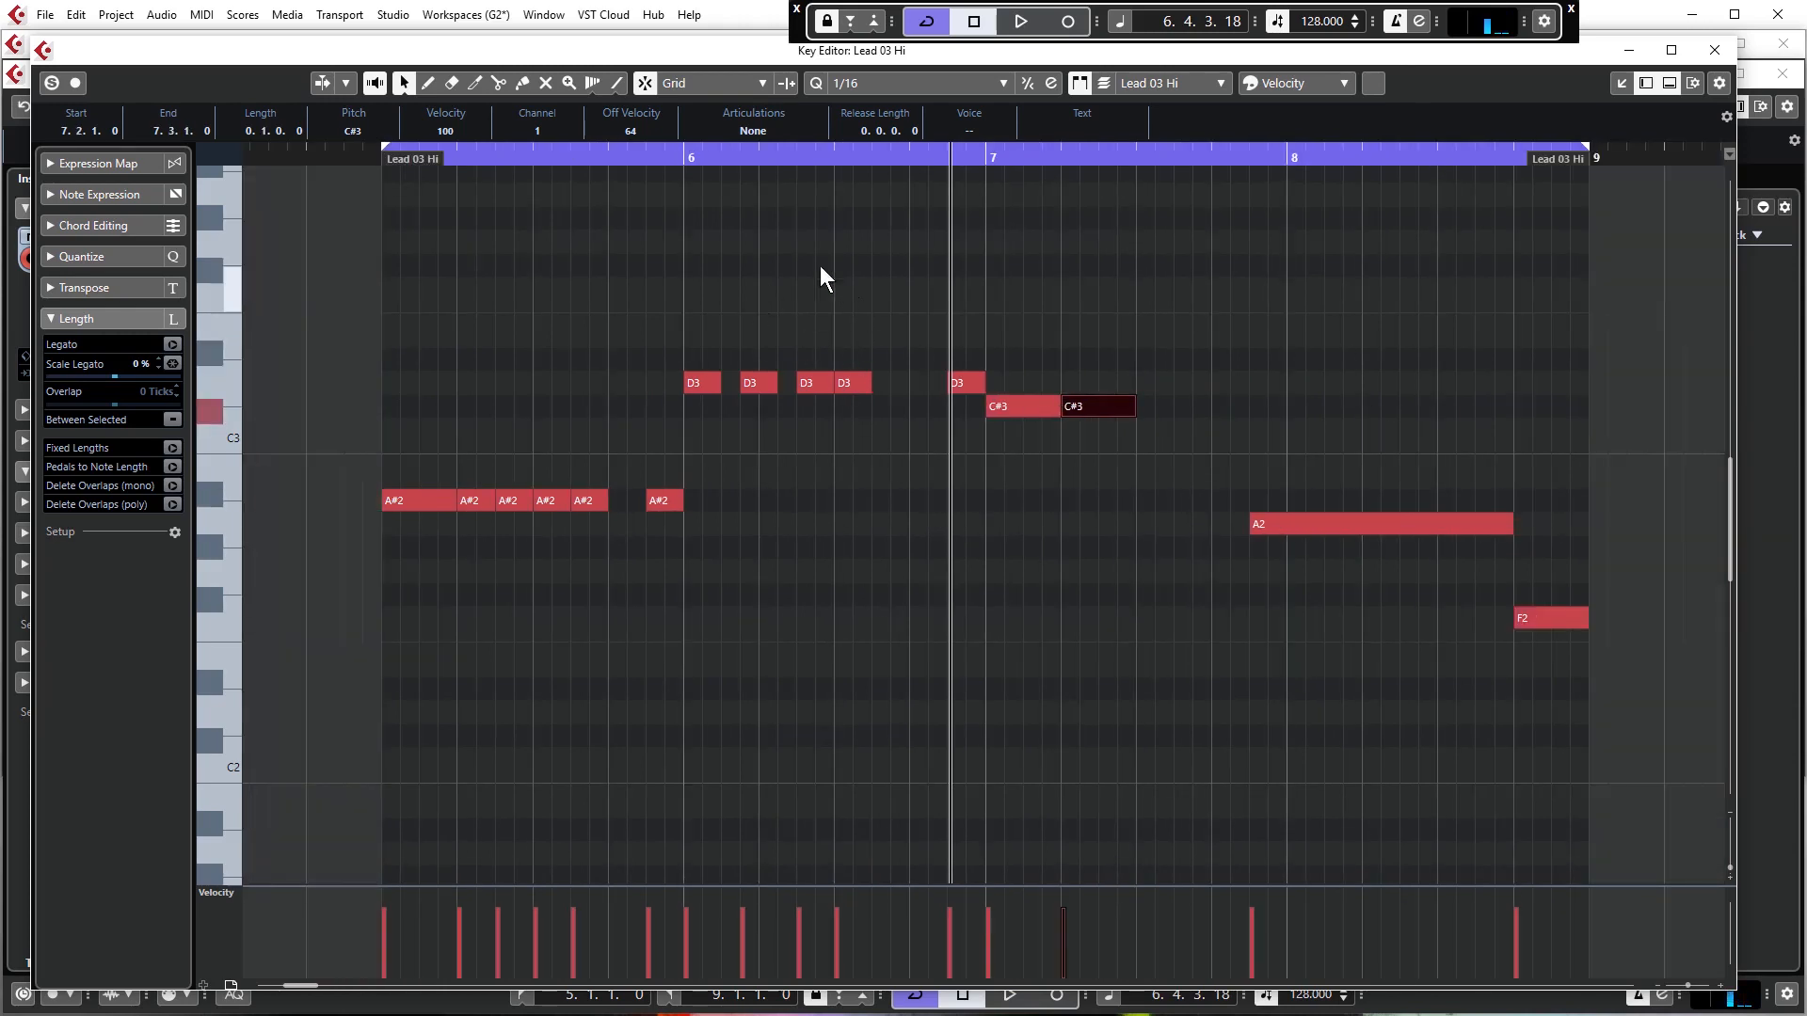
# Audition the pattern from bar 5 and add eighth-note C#3 notes at 7.3.1.0, 7.3.3.0 and 7.4.1.0
pyautogui.click(376, 159)
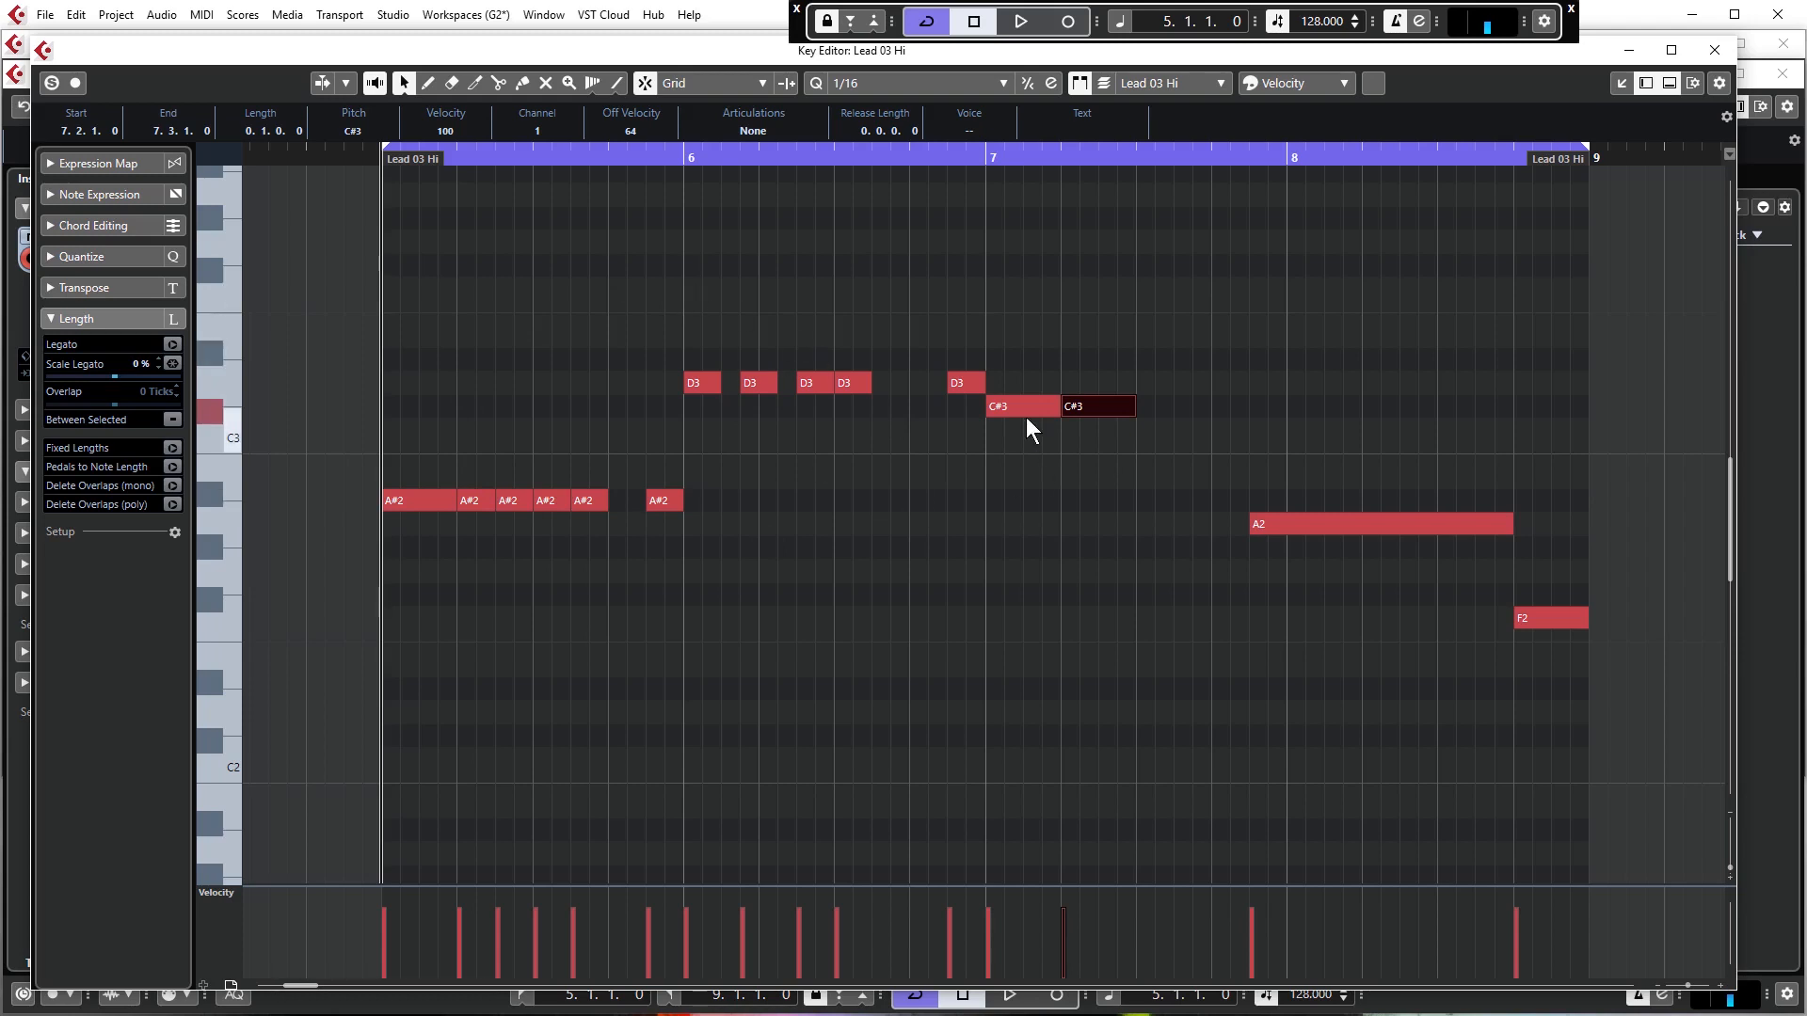
pyautogui.press('space')
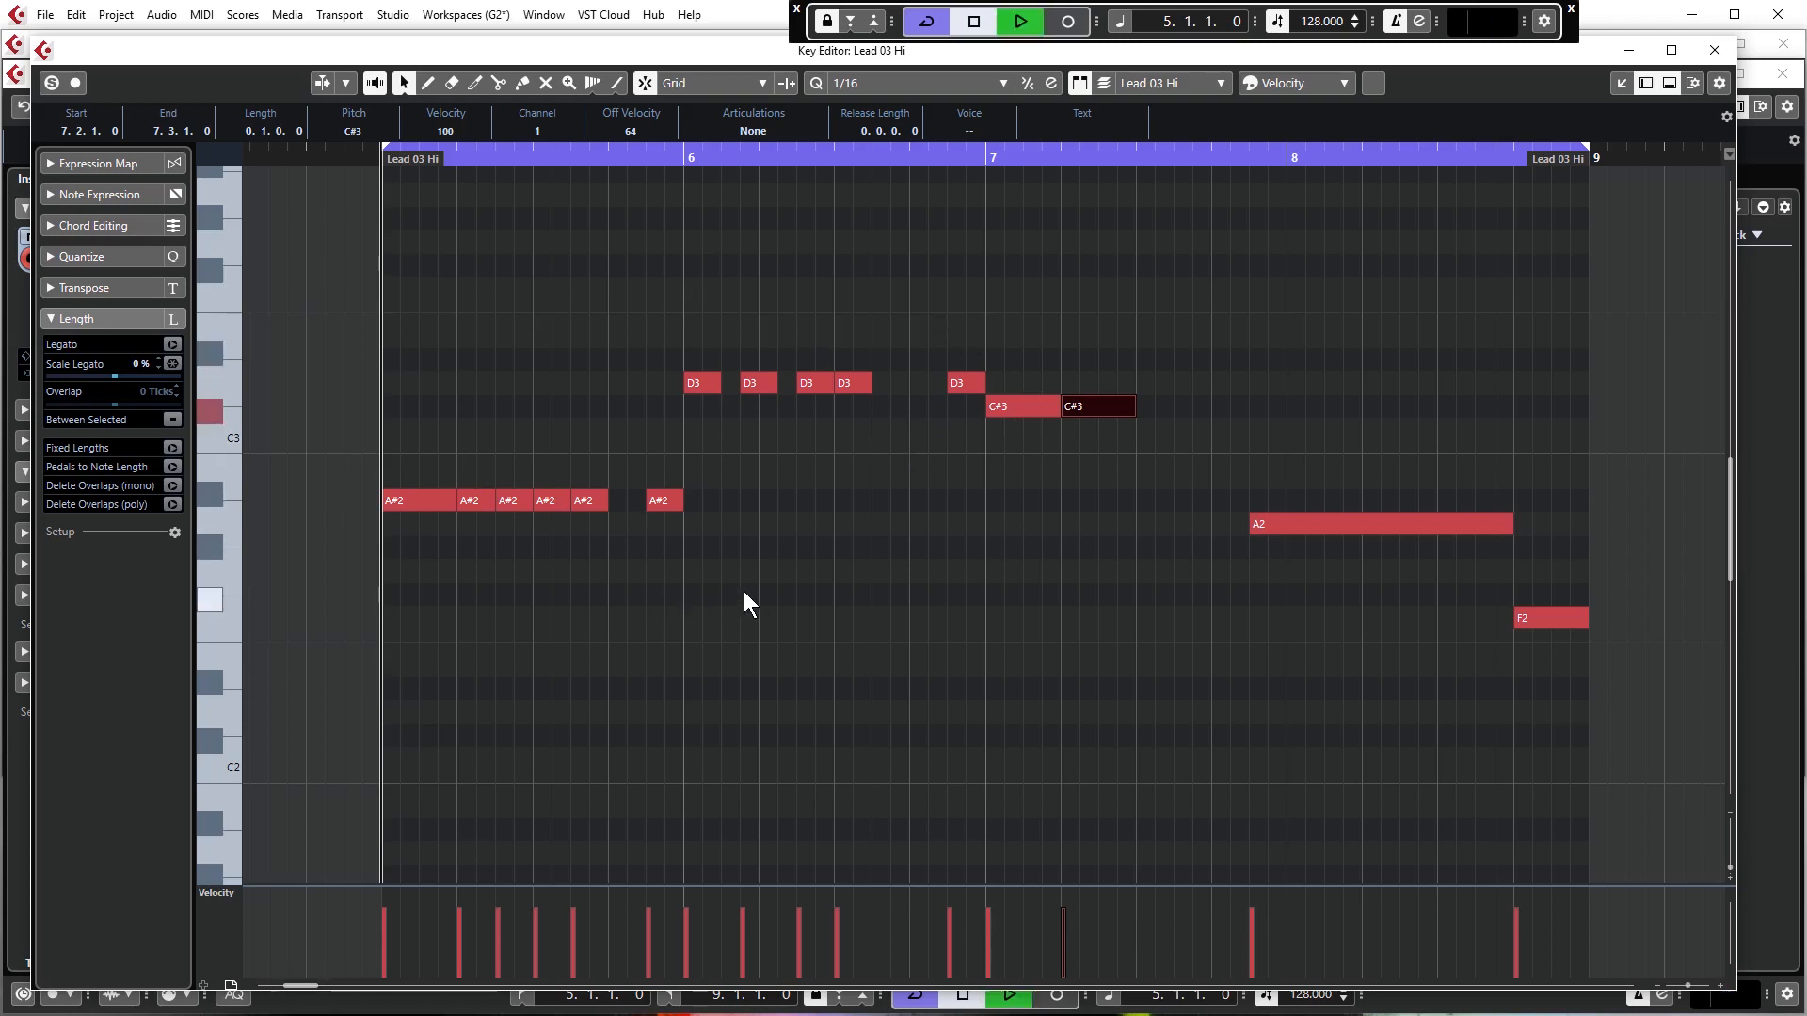
pyautogui.press('space')
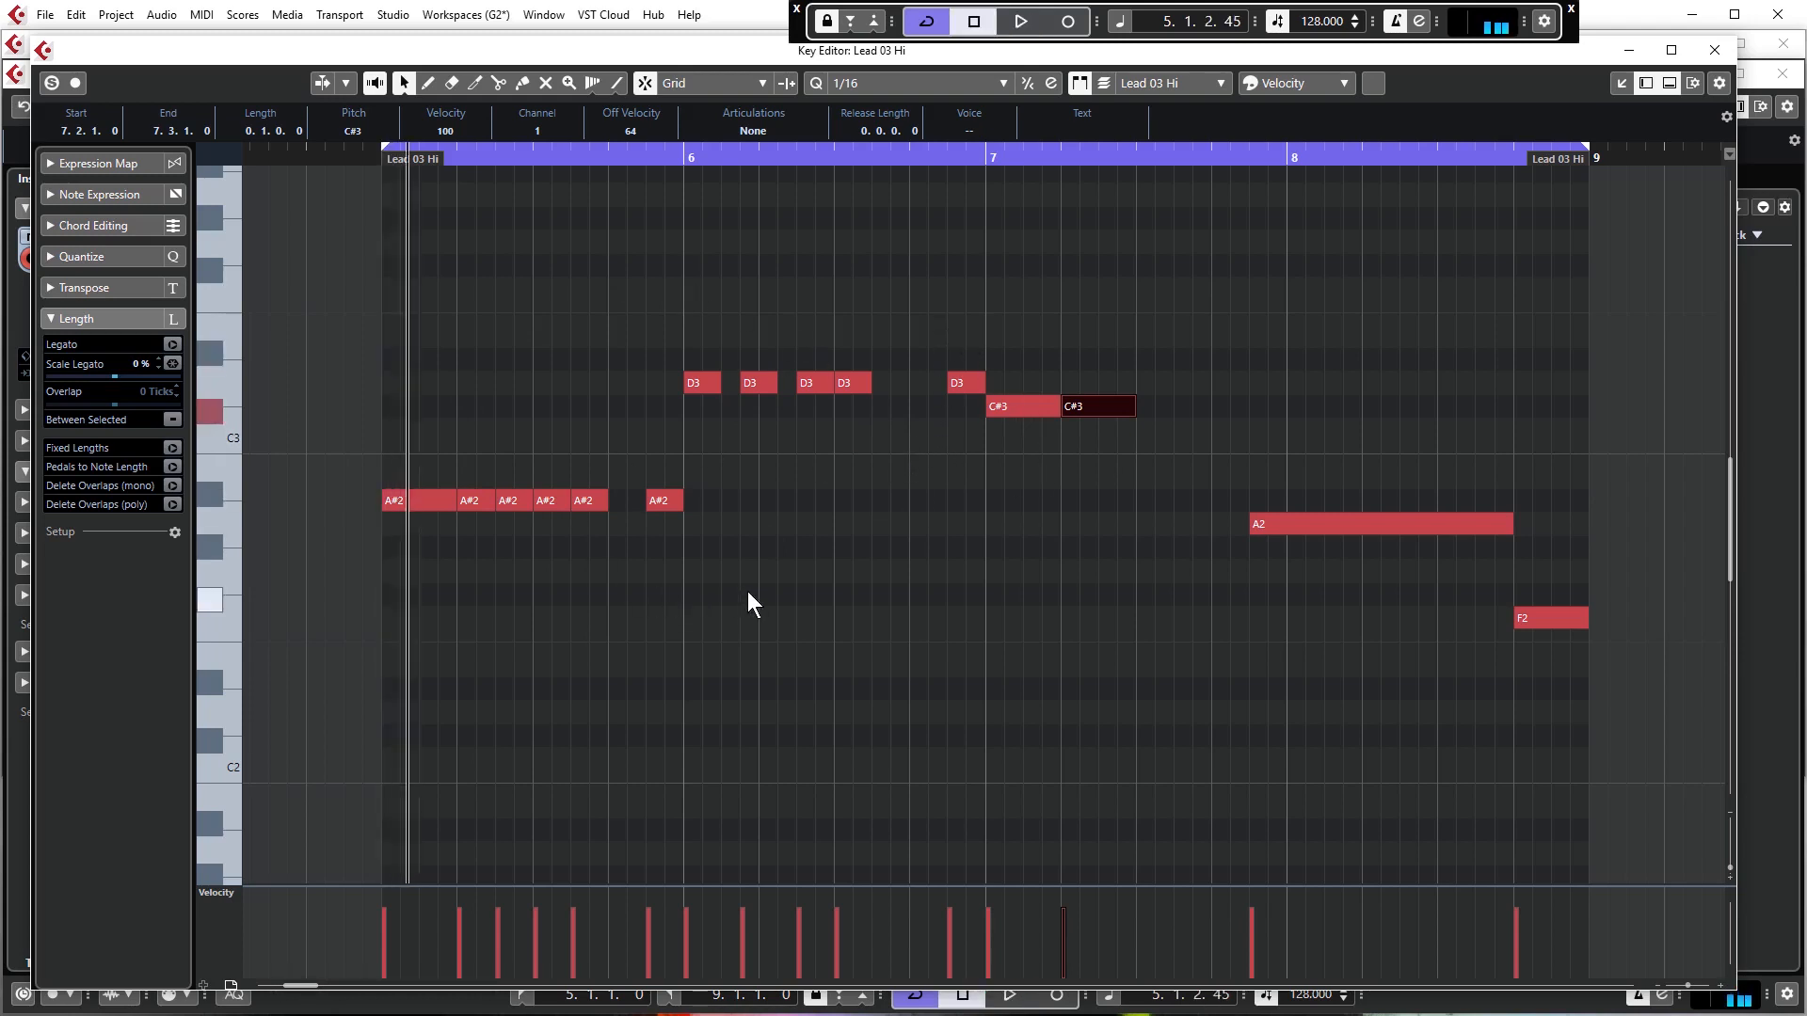
pyautogui.press('space')
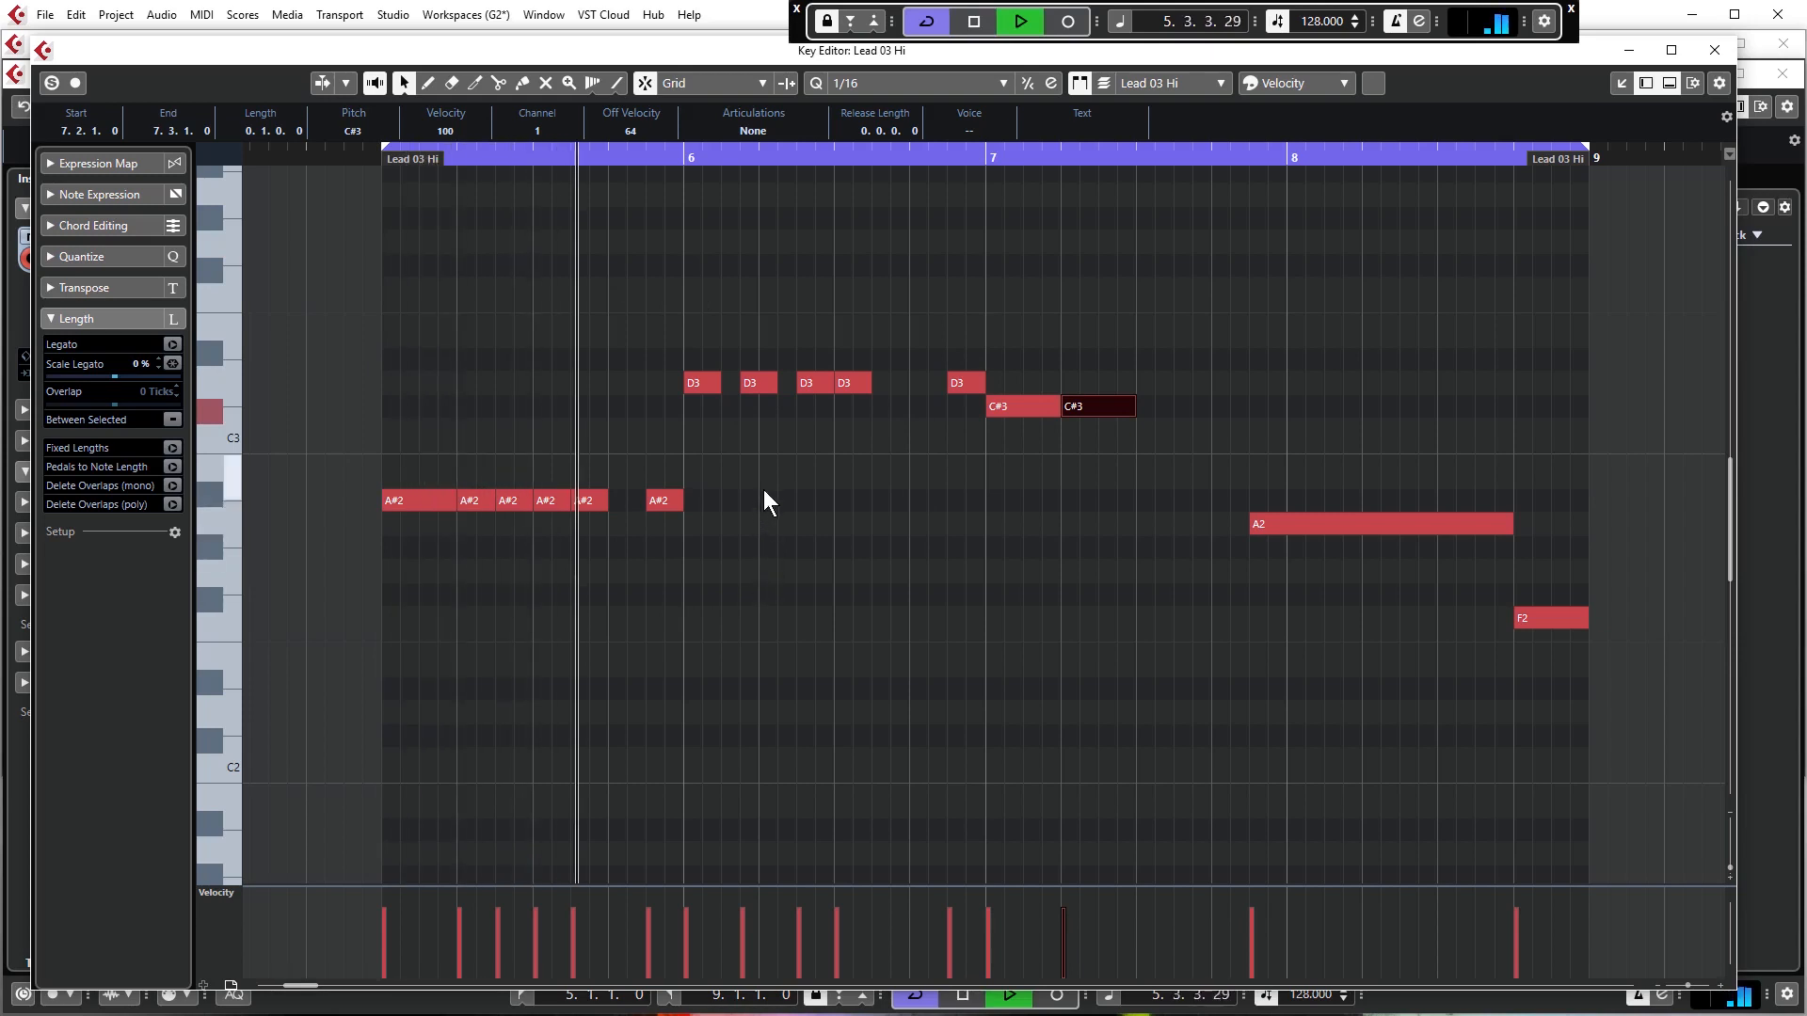
pyautogui.click(364, 152)
pyautogui.press('space')
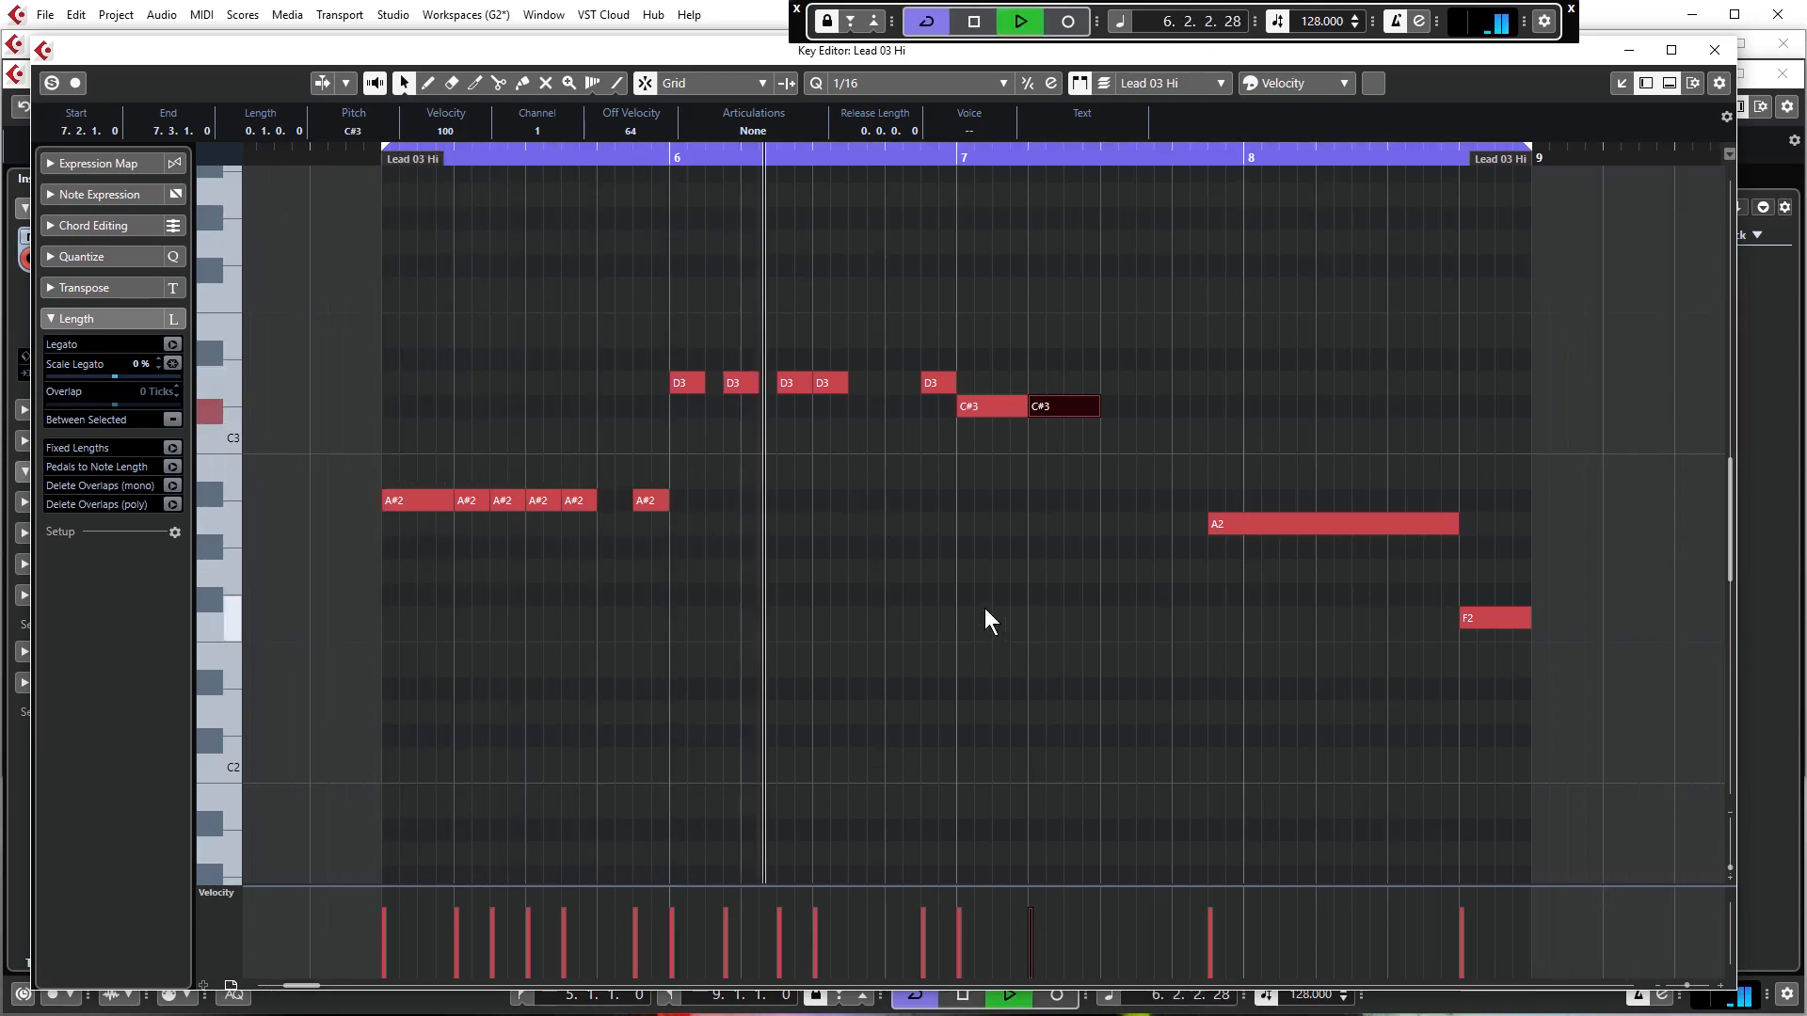
pyautogui.hscroll(2, 1159, 634)
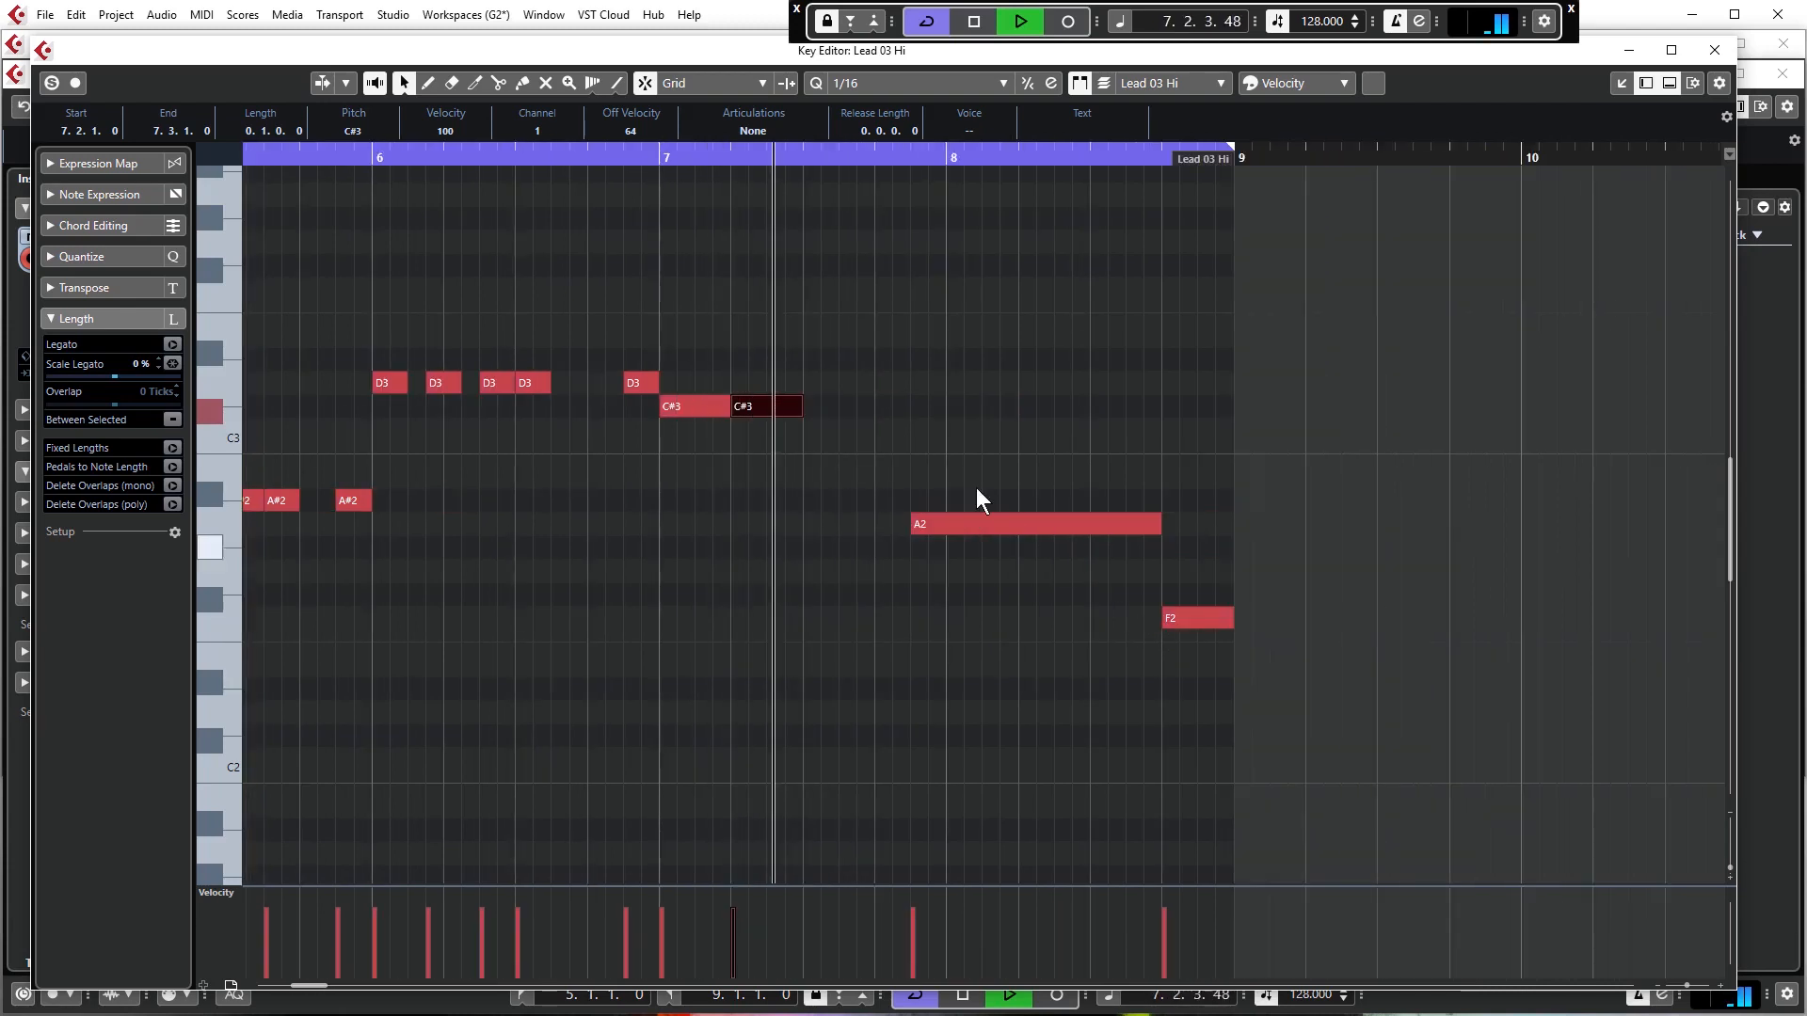
pyautogui.moveTo(813, 407); pyautogui.dragTo(909, 405)
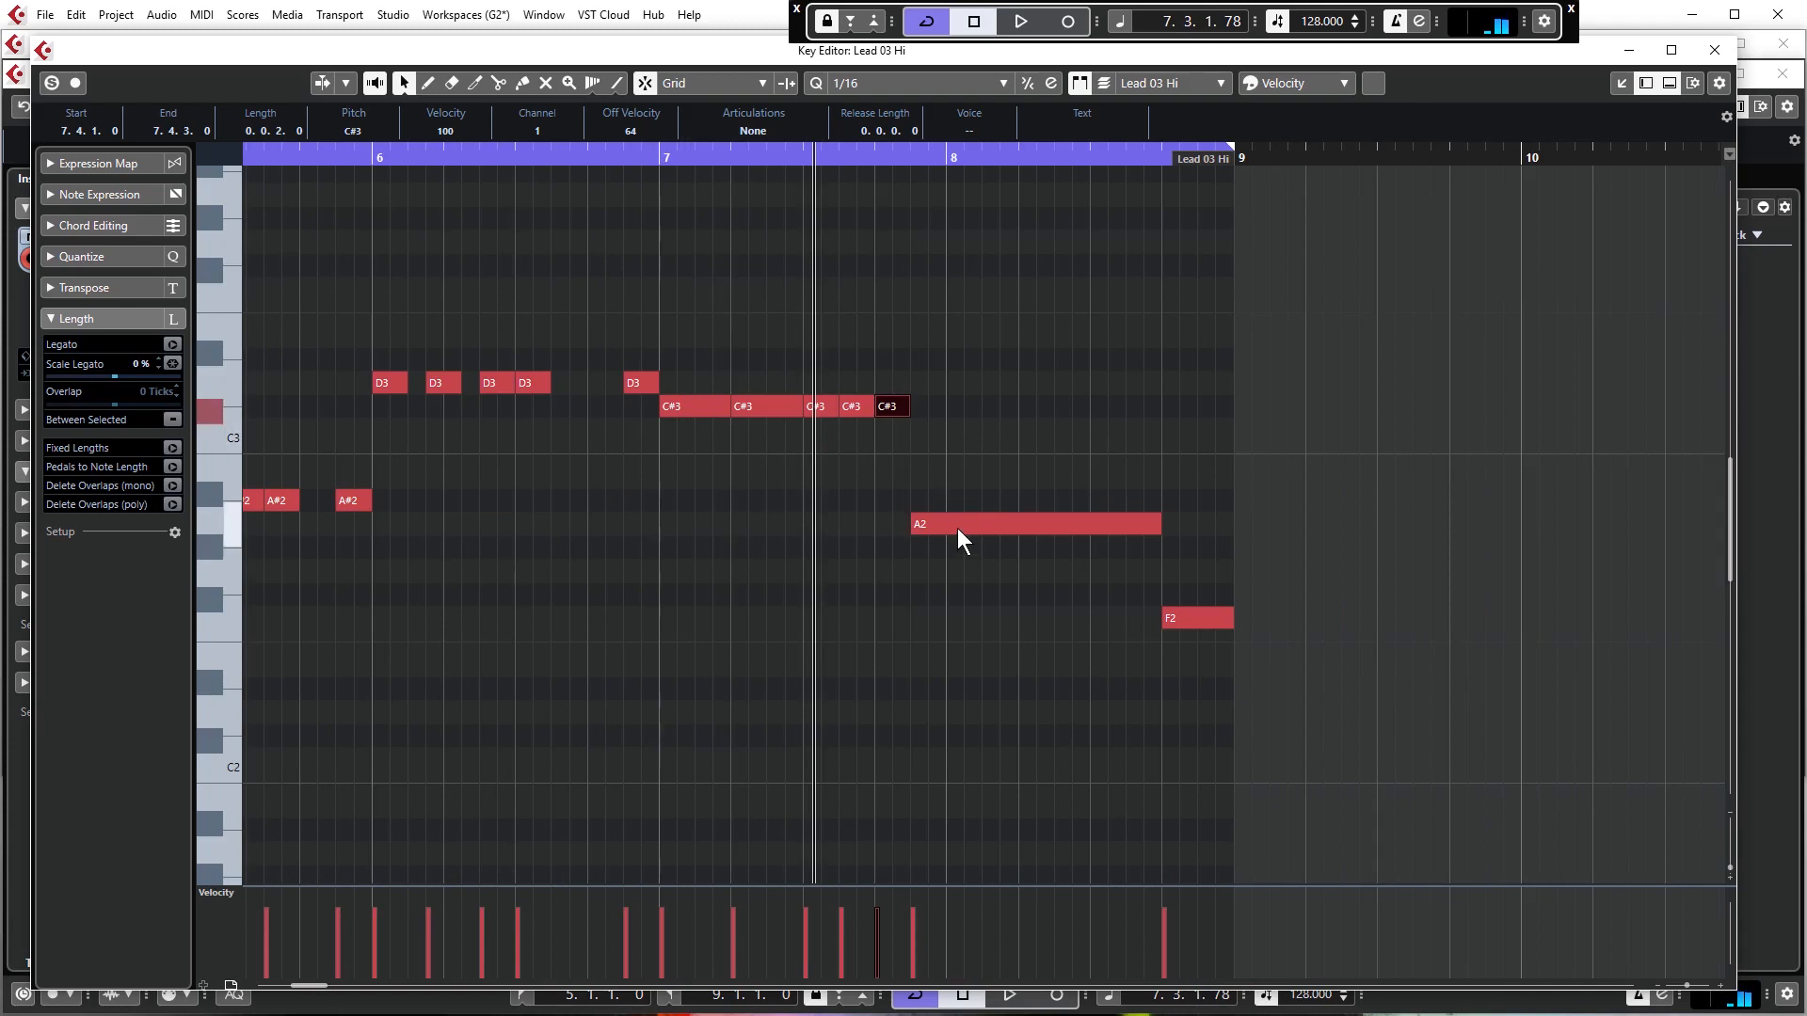
# Shorten the A2 note to an eighth ending at 8.1.1.0 and play from bar 7
pyautogui.click(1058, 528)
pyautogui.moveTo(1149, 528); pyautogui.dragTo(944, 528)
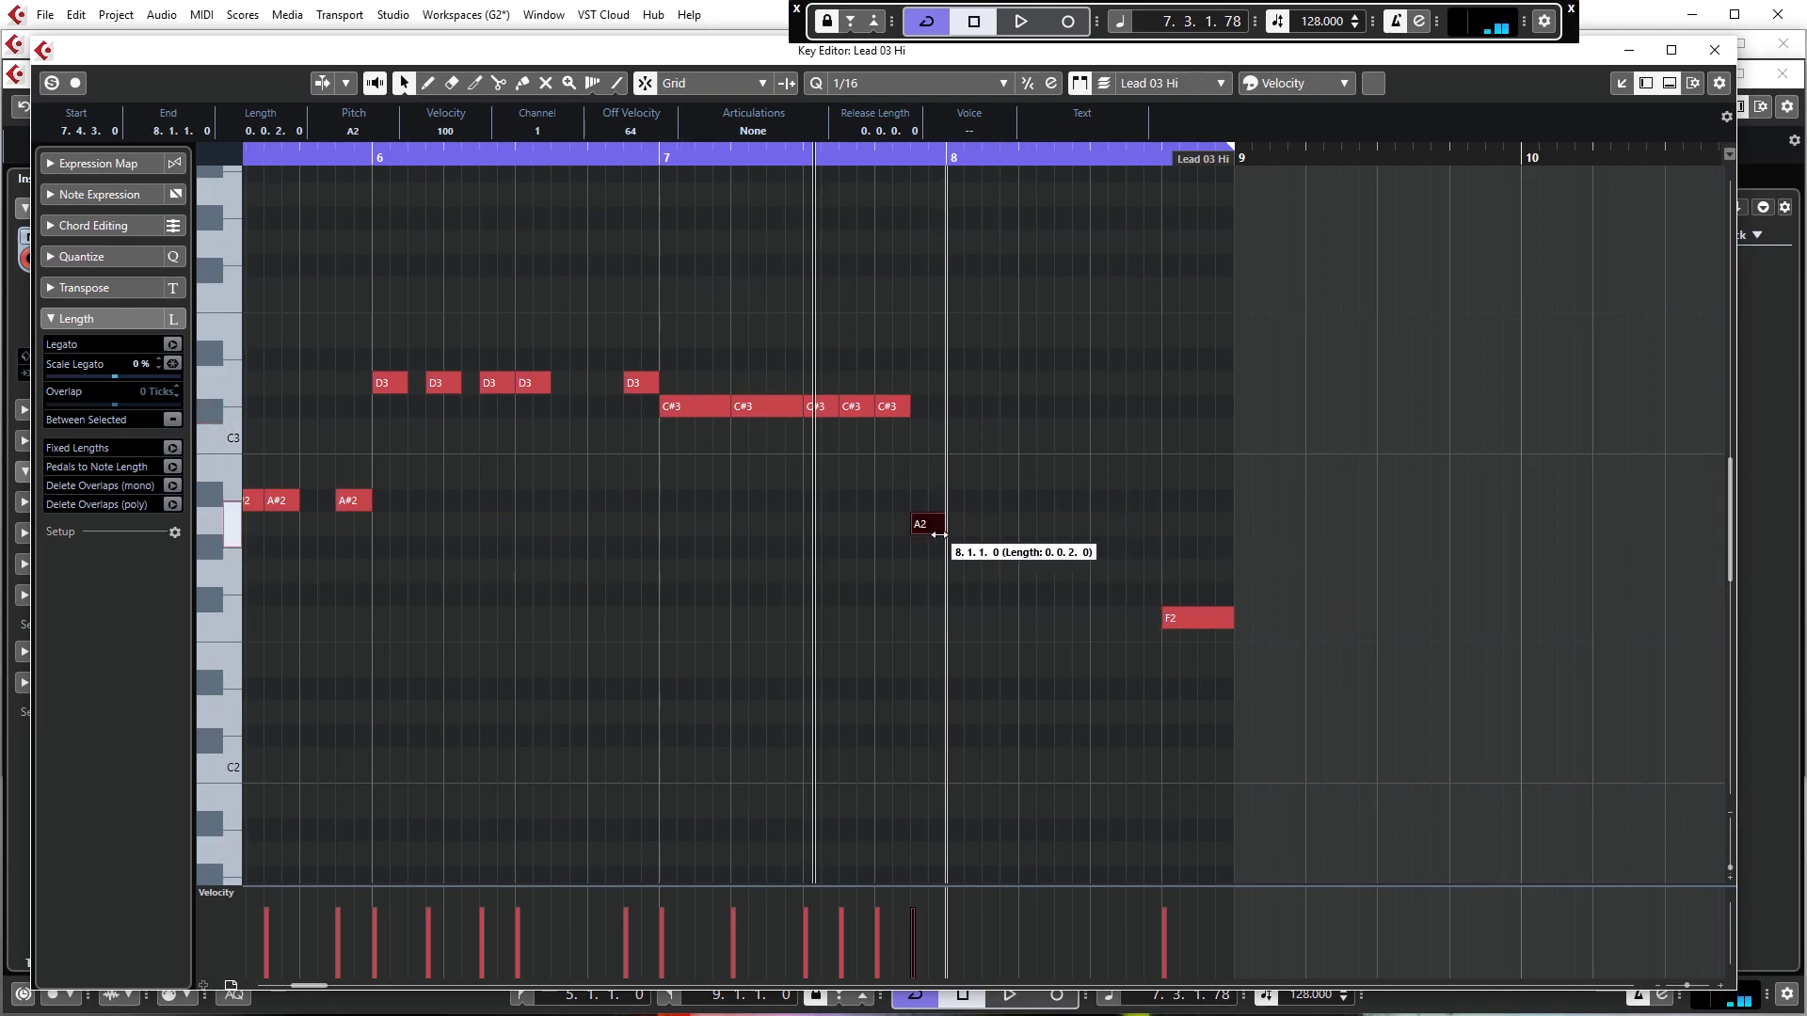
pyautogui.click(678, 157)
pyautogui.press('space')
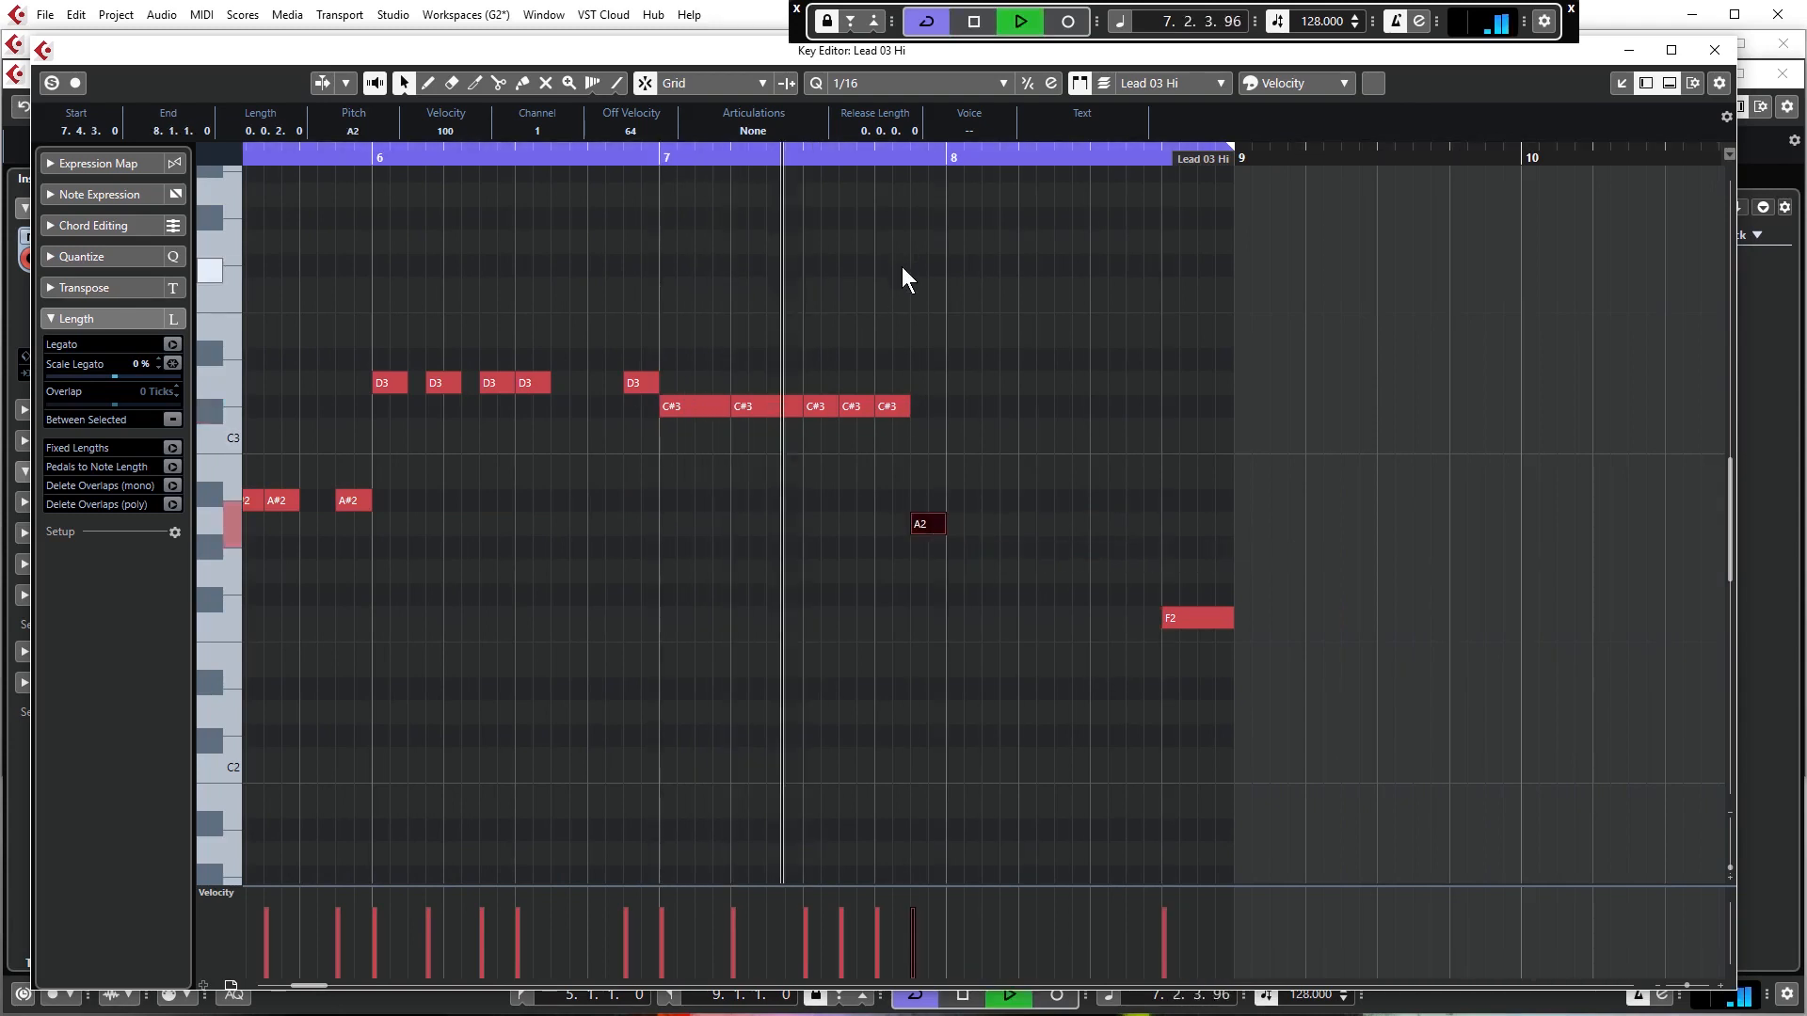
pyautogui.press('space')
# Copy the eighth-note A2 to 8.1.3.0, 8.2.1.0 and 8.3.1.0, auditioning the rhythm along the way
pyautogui.moveTo(928, 527); pyautogui.dragTo(997, 527)
pyautogui.moveTo(999, 527); pyautogui.dragTo(1029, 528)
pyautogui.press('space')
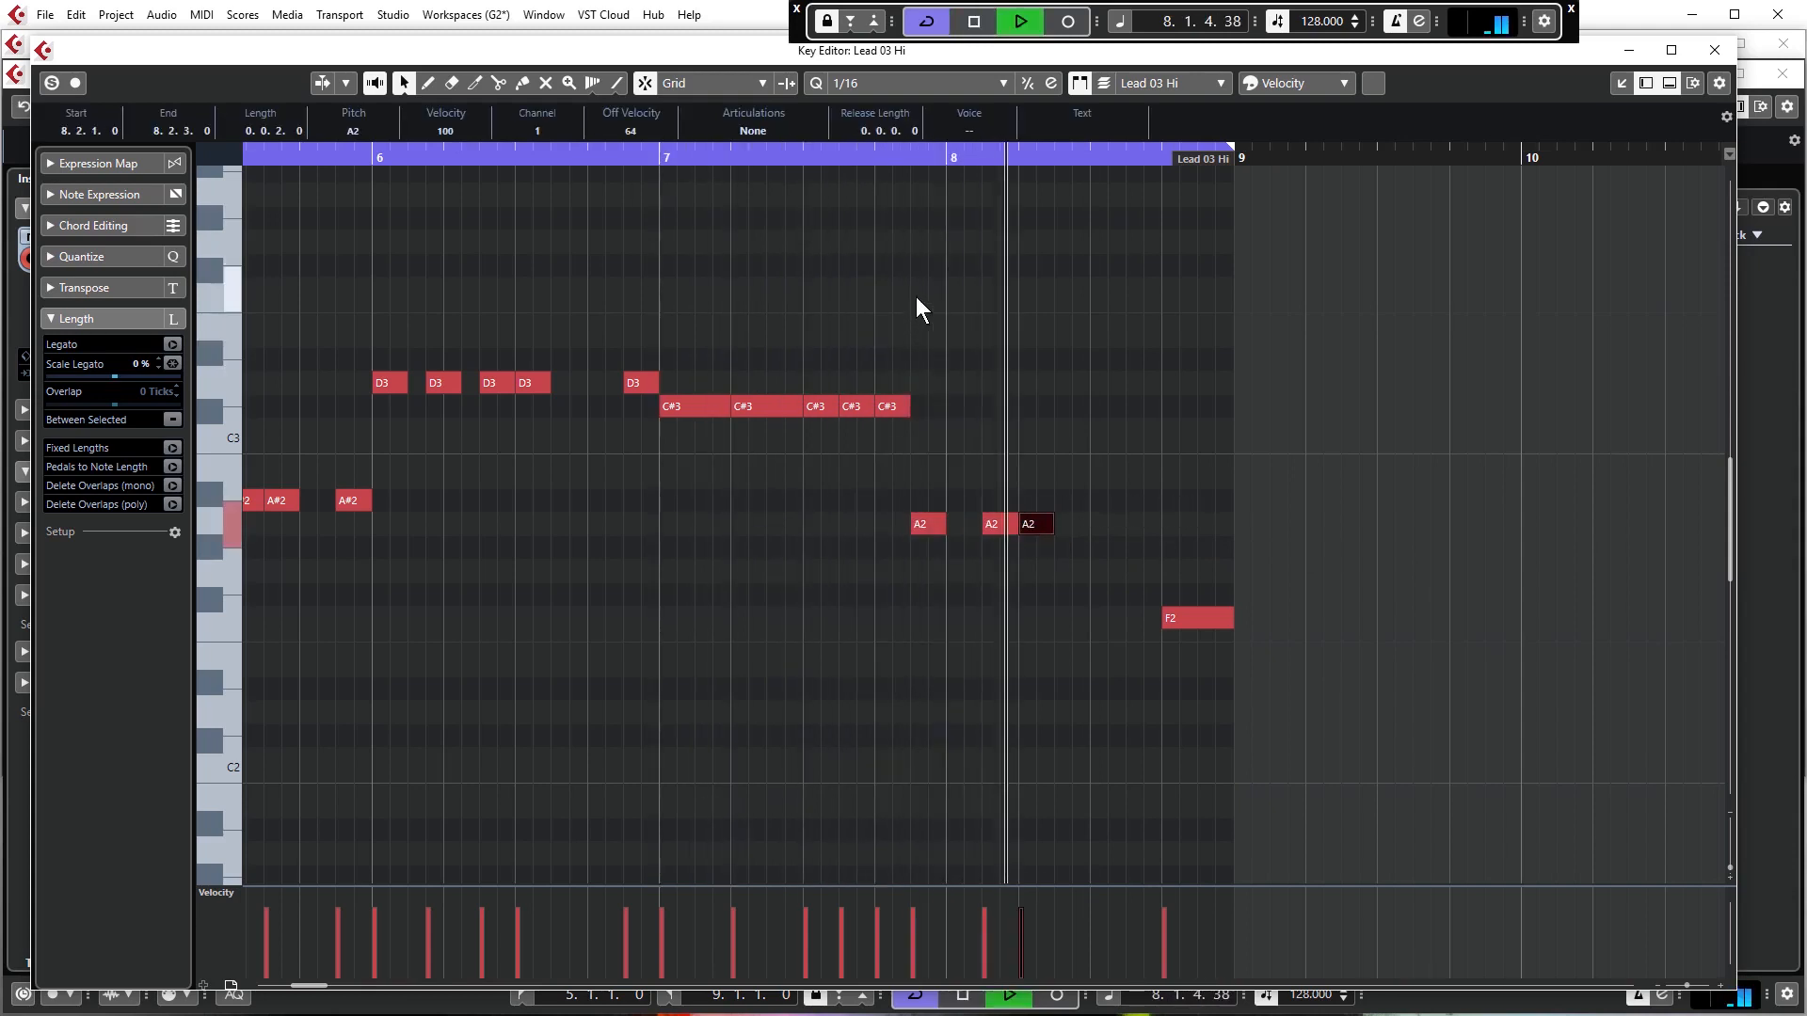
pyautogui.press('space')
pyautogui.keyDown('alt'); pyautogui.click(1102, 530); pyautogui.keyUp('alt')
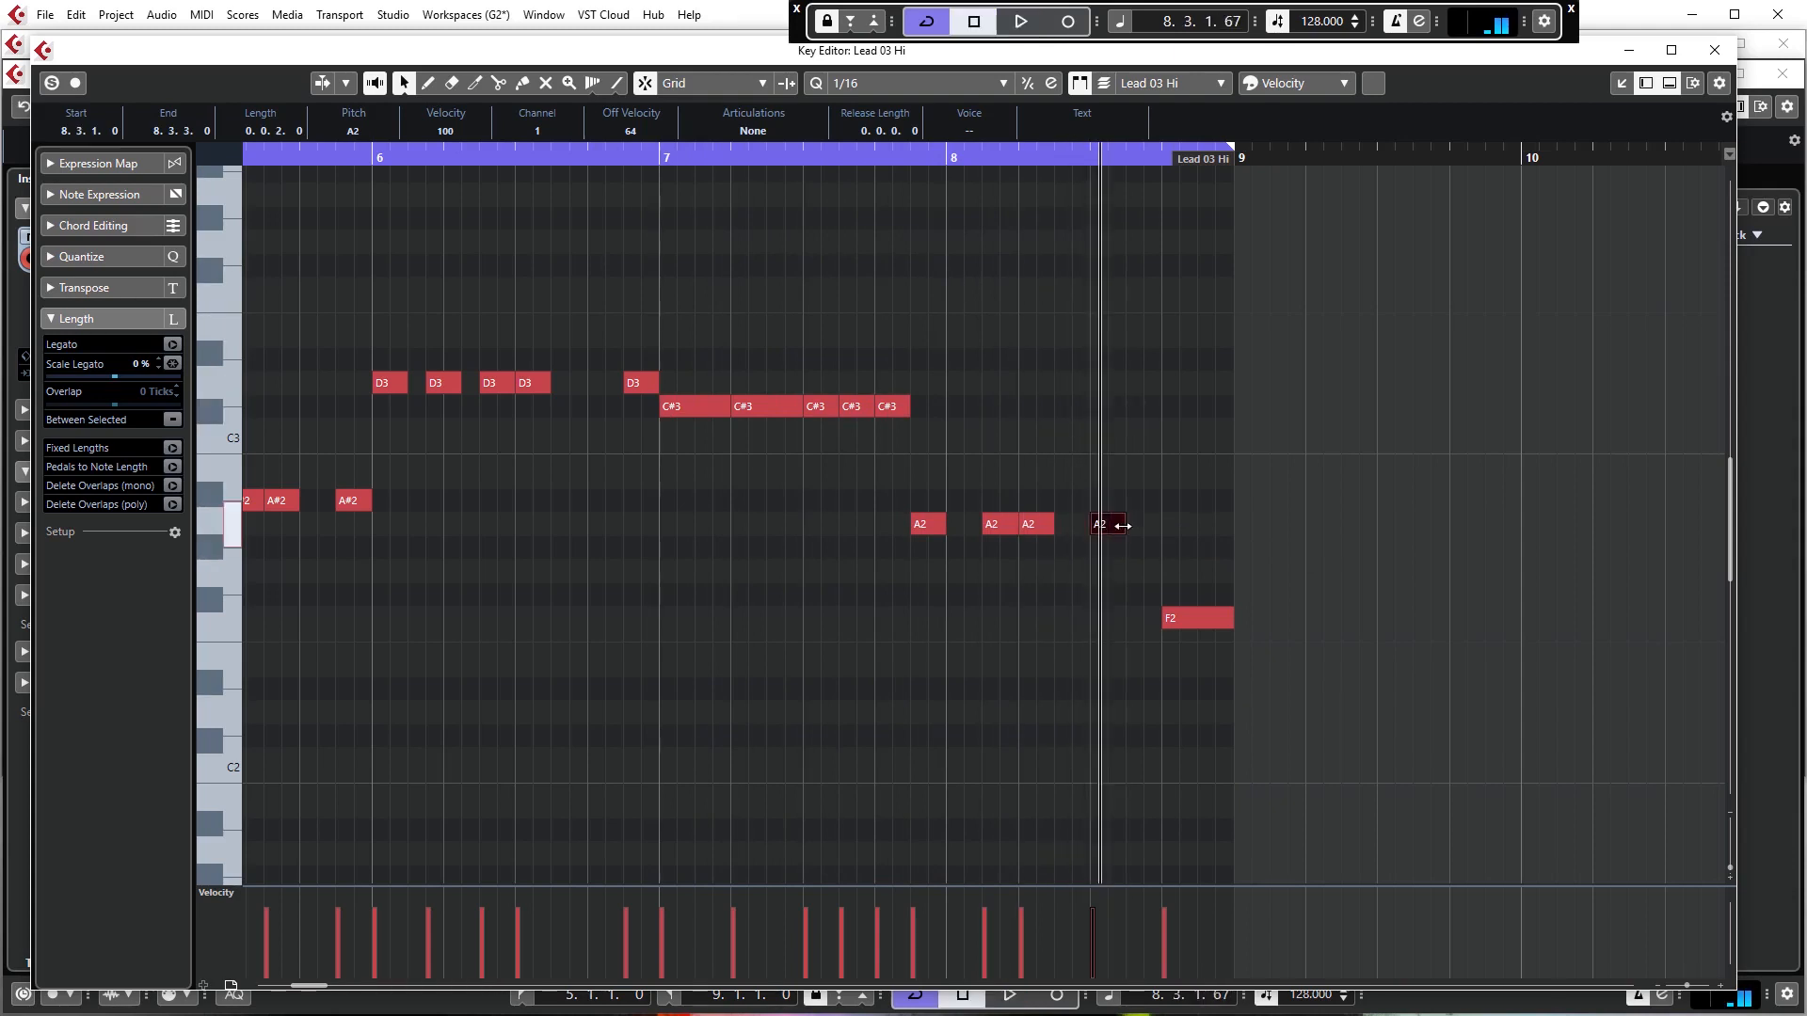
# Divide the final F2 into two eighth notes at 8.4.1.0 and 8.4.3.0, and play the whole pattern from bar 5
pyautogui.press('space')
pyautogui.press('g')
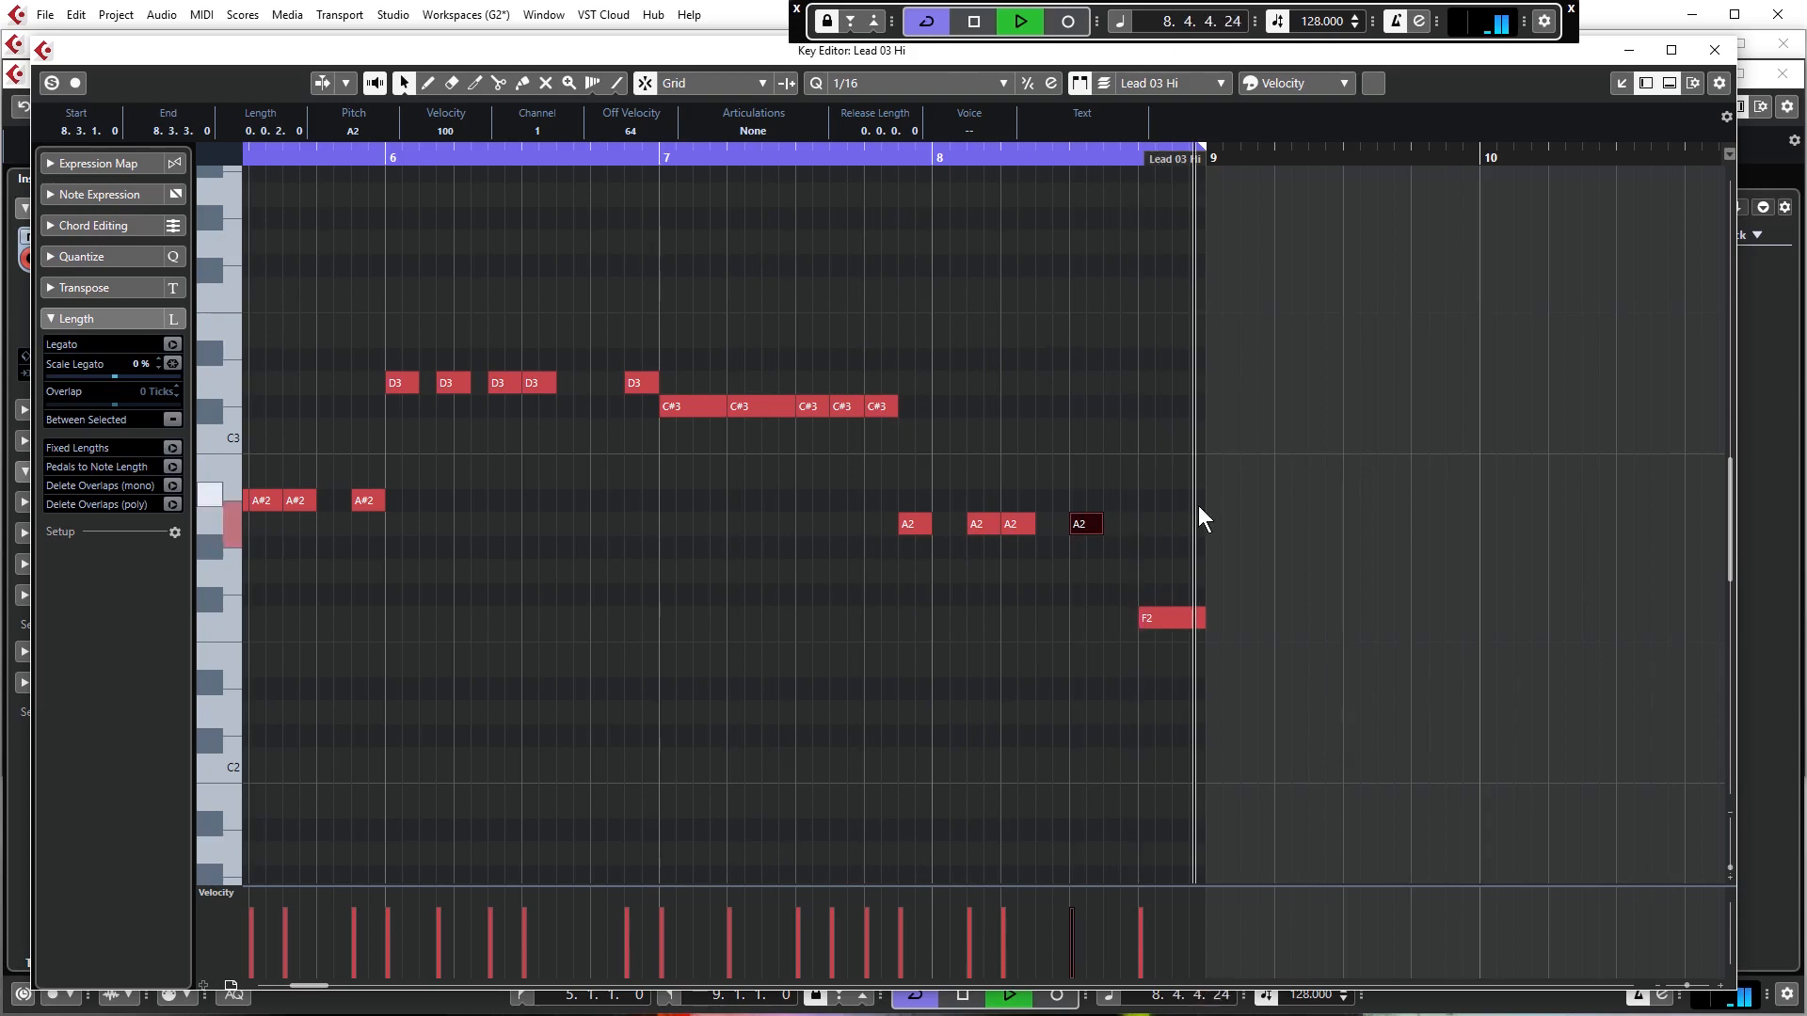
pyautogui.press('space')
pyautogui.moveTo(1191, 621)
pyautogui.mouseDown()
pyautogui.moveTo(1164, 621)
pyautogui.moveTo(1202, 622)
pyautogui.mouseUp()
pyautogui.press('g')
pyautogui.click(298, 158)
pyautogui.press('space')
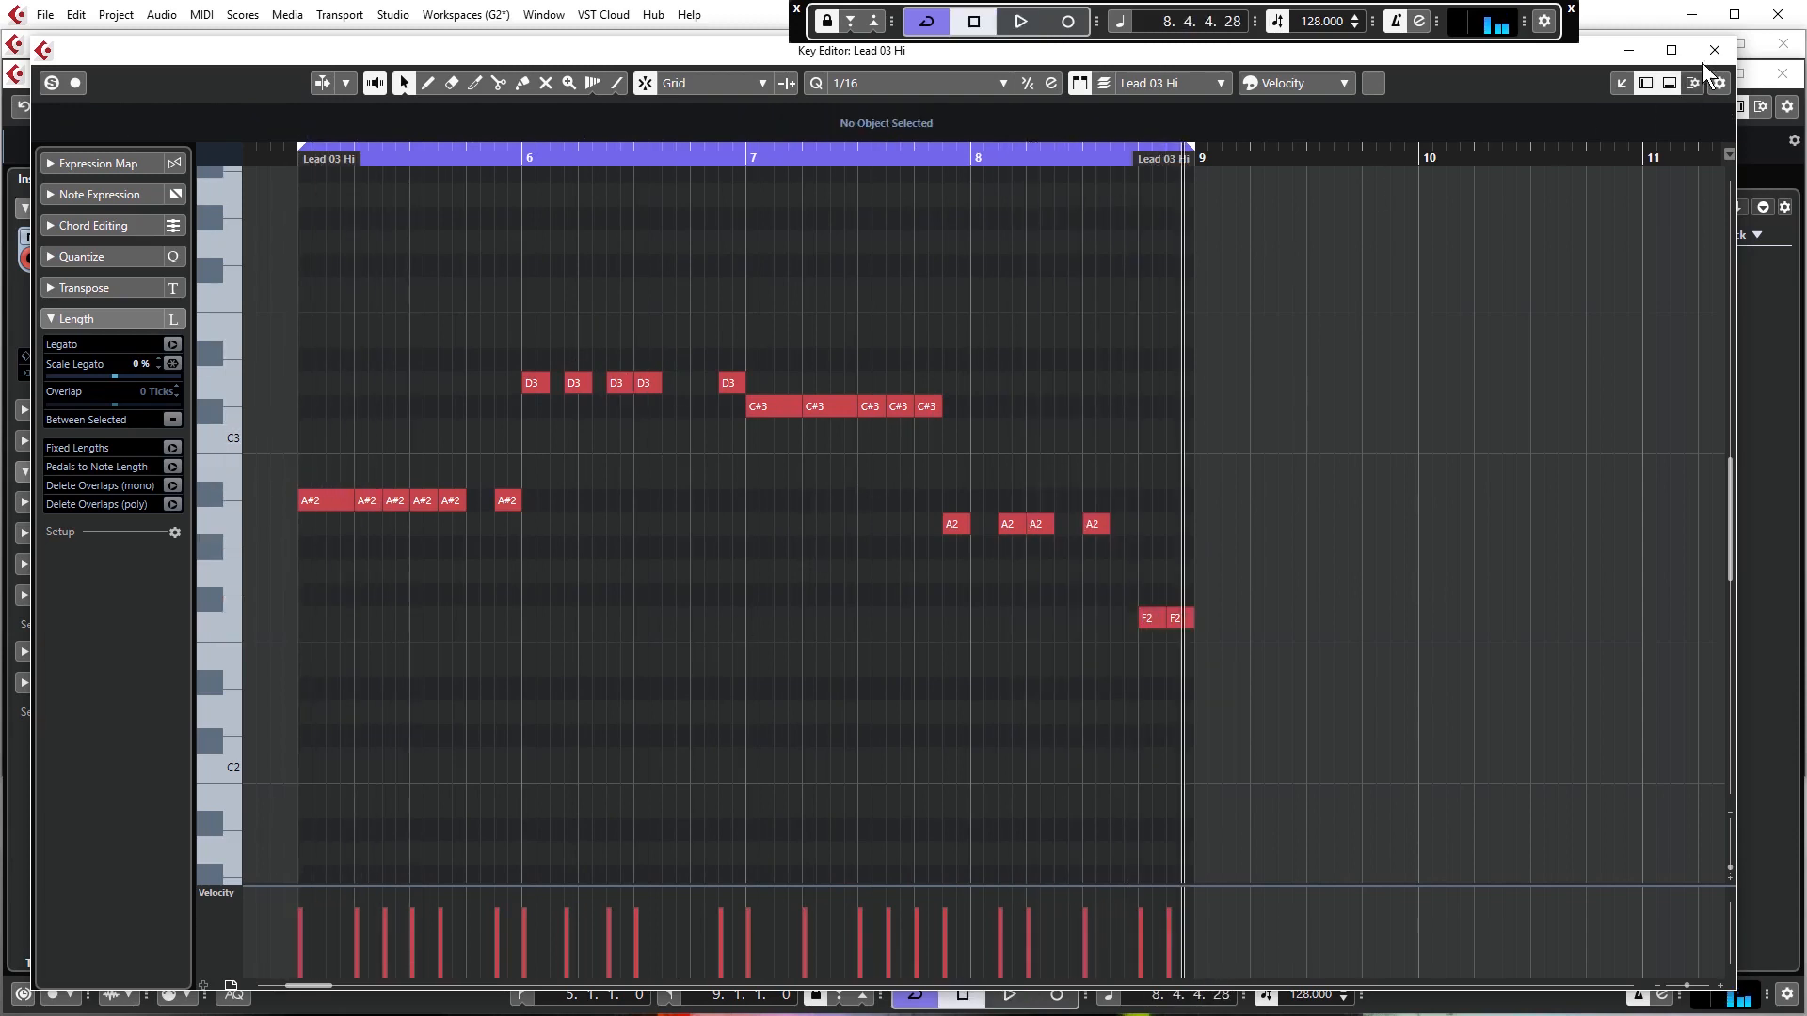
# Close the Key Editor and deselect the bar 5 Lead 03 Hi part in the project
pyautogui.click(1704, 53)
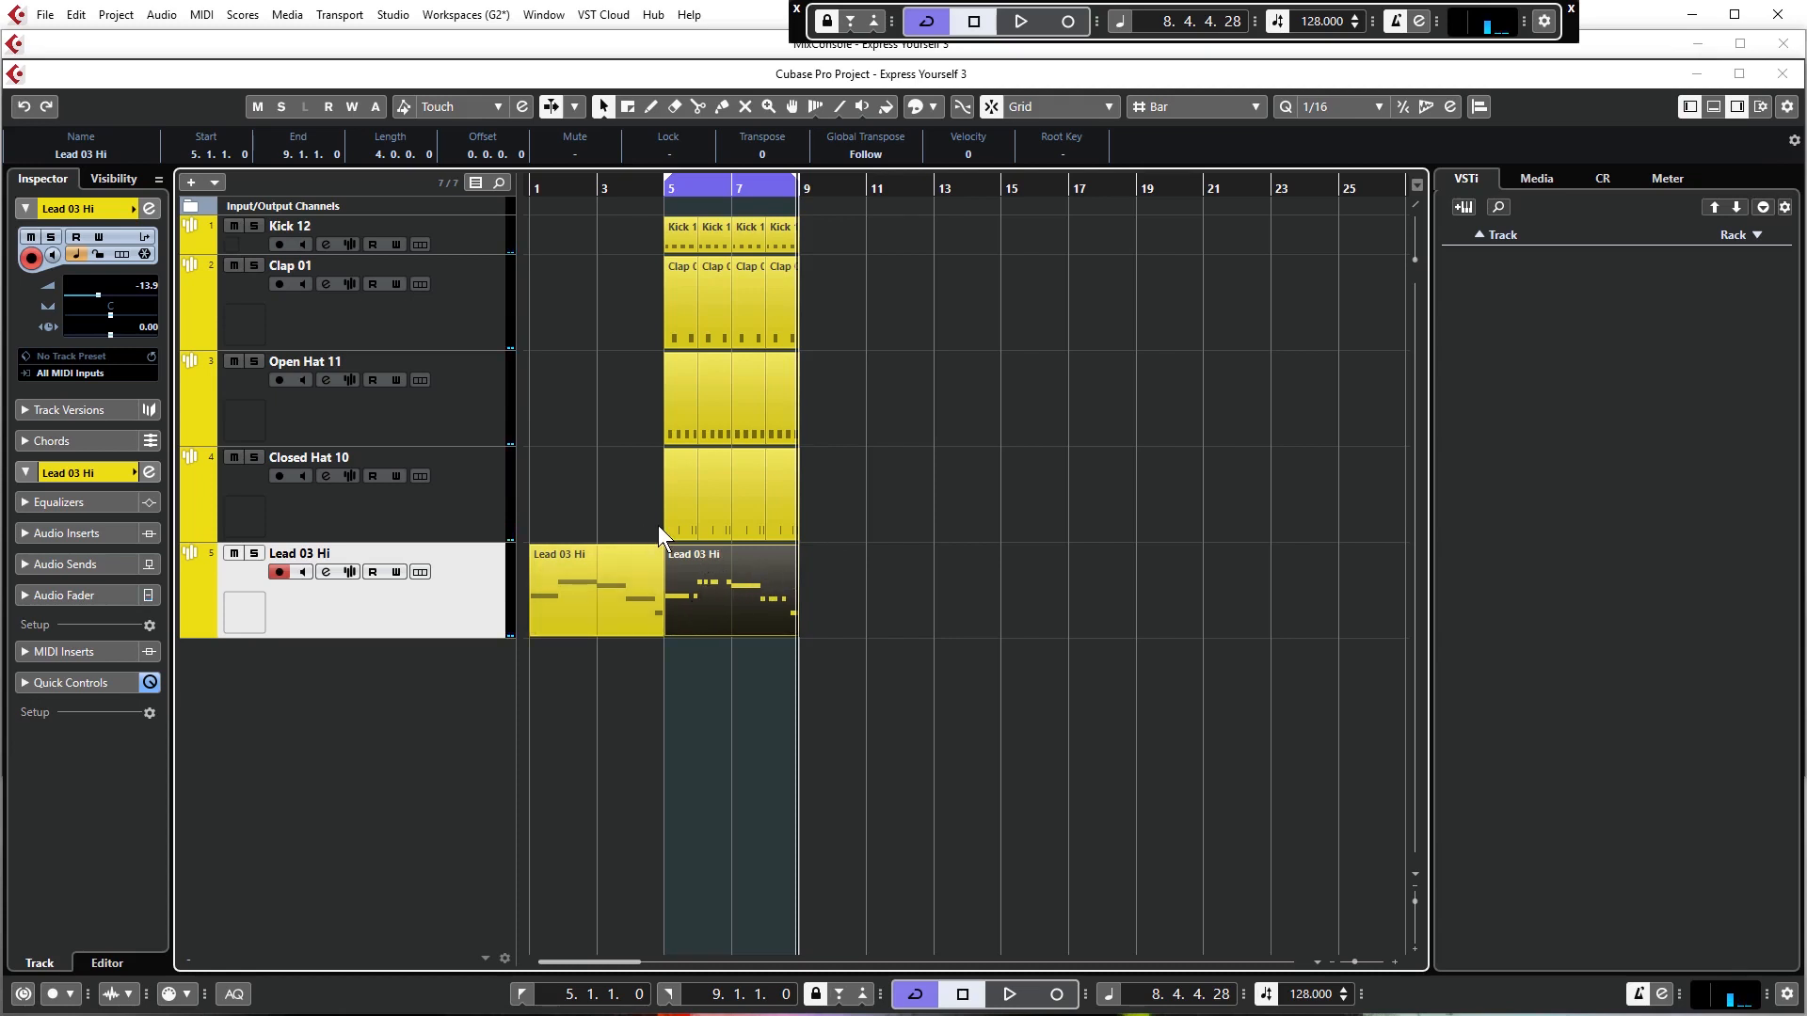
pyautogui.scroll(4, 662, 520)
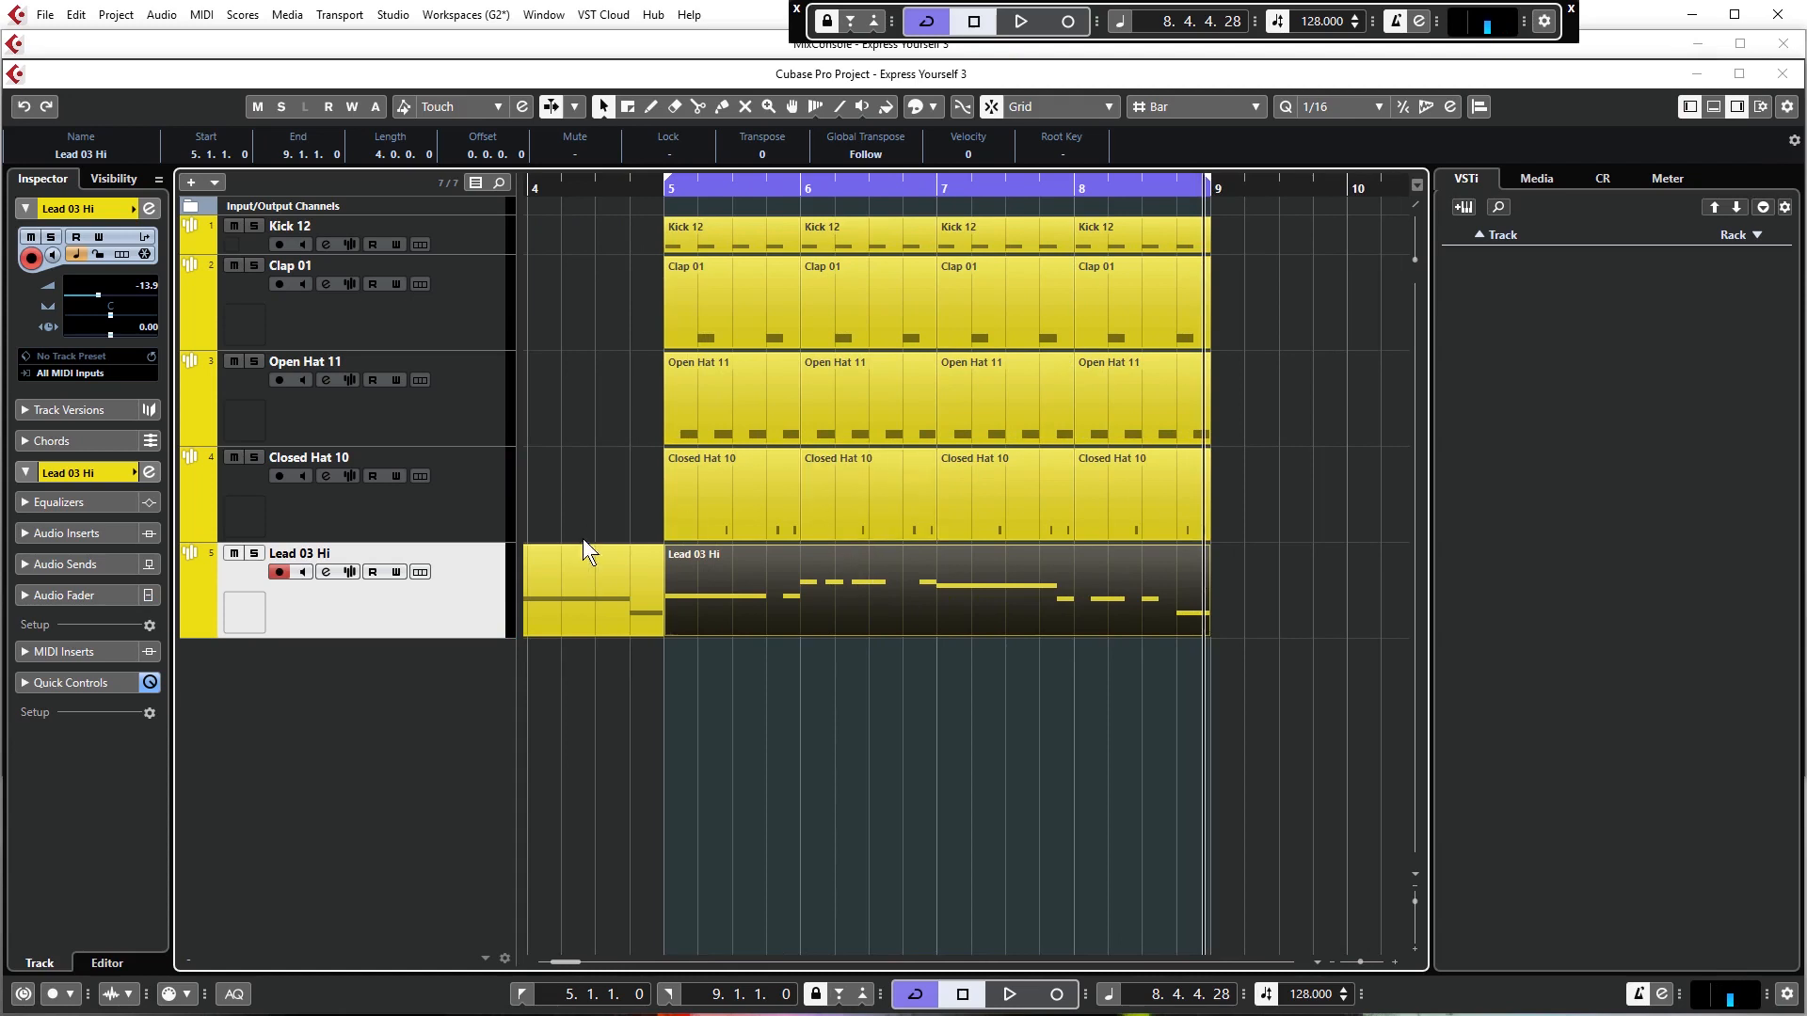
pyautogui.click(659, 516)
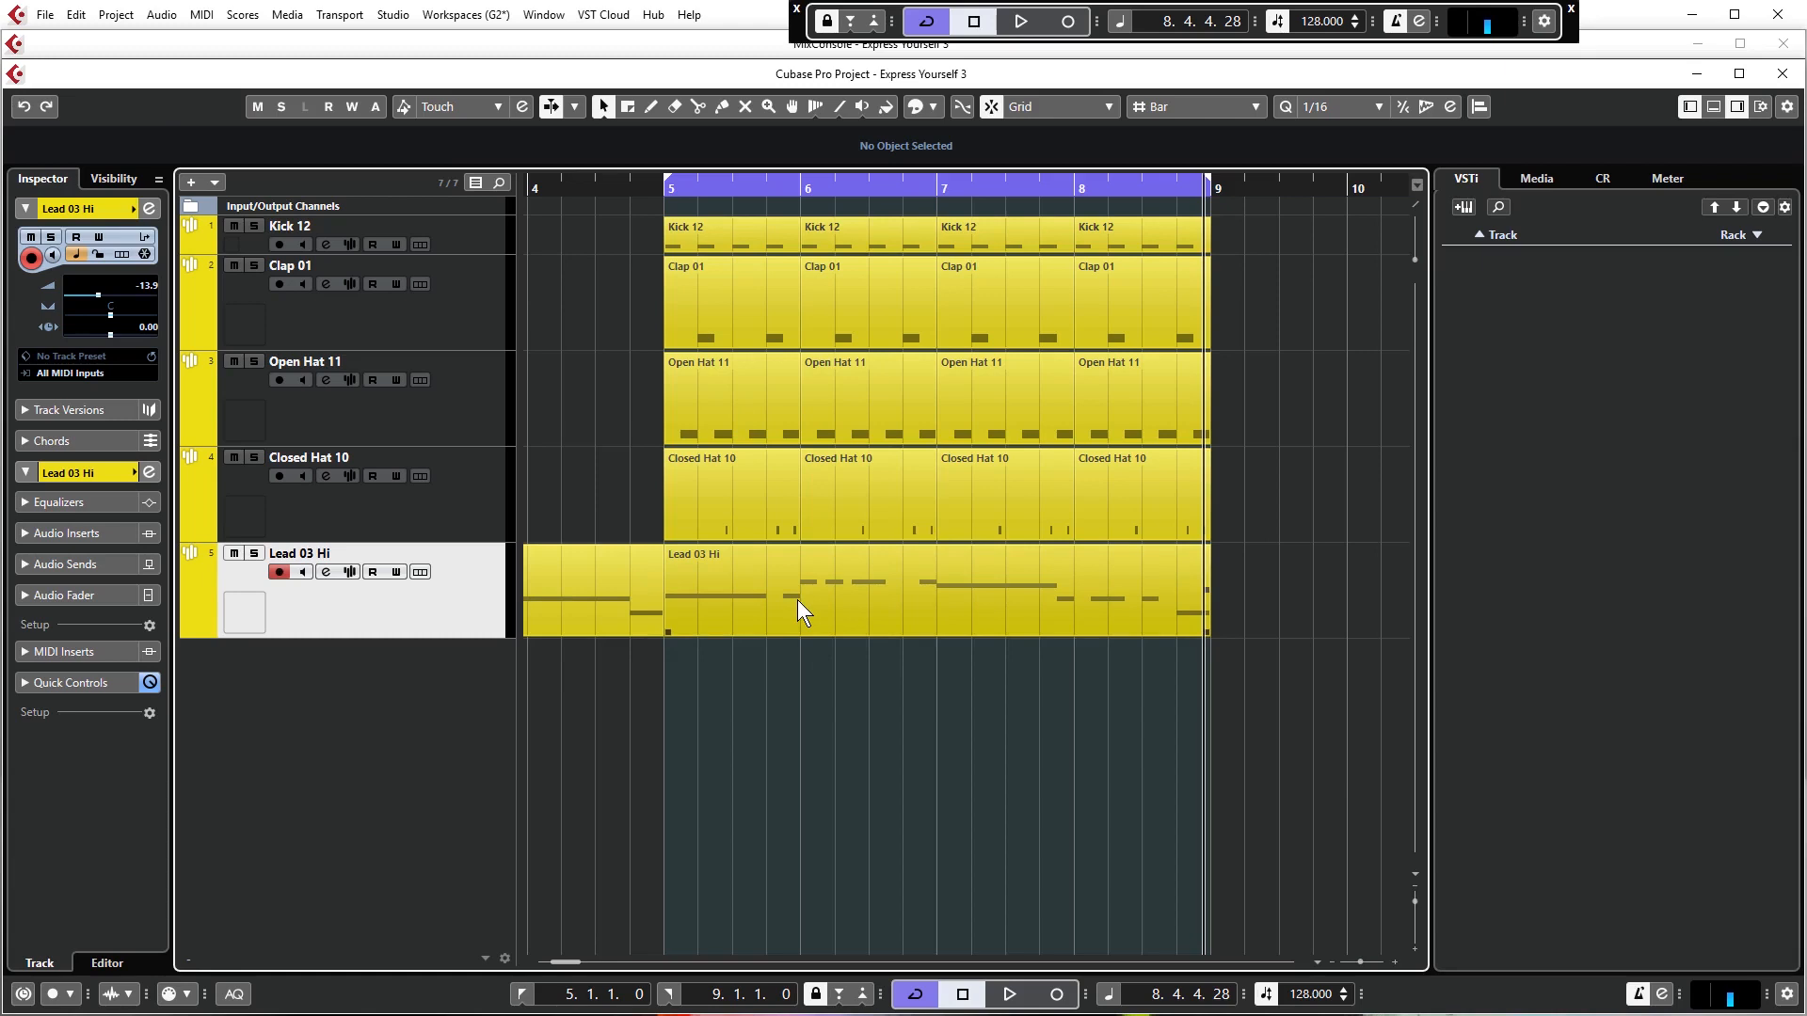
# Reduce the heights of the Clap 01, Open Hat 11 and Closed Hat 10 tracks to match the compact Kick 12 track
pyautogui.press('g')
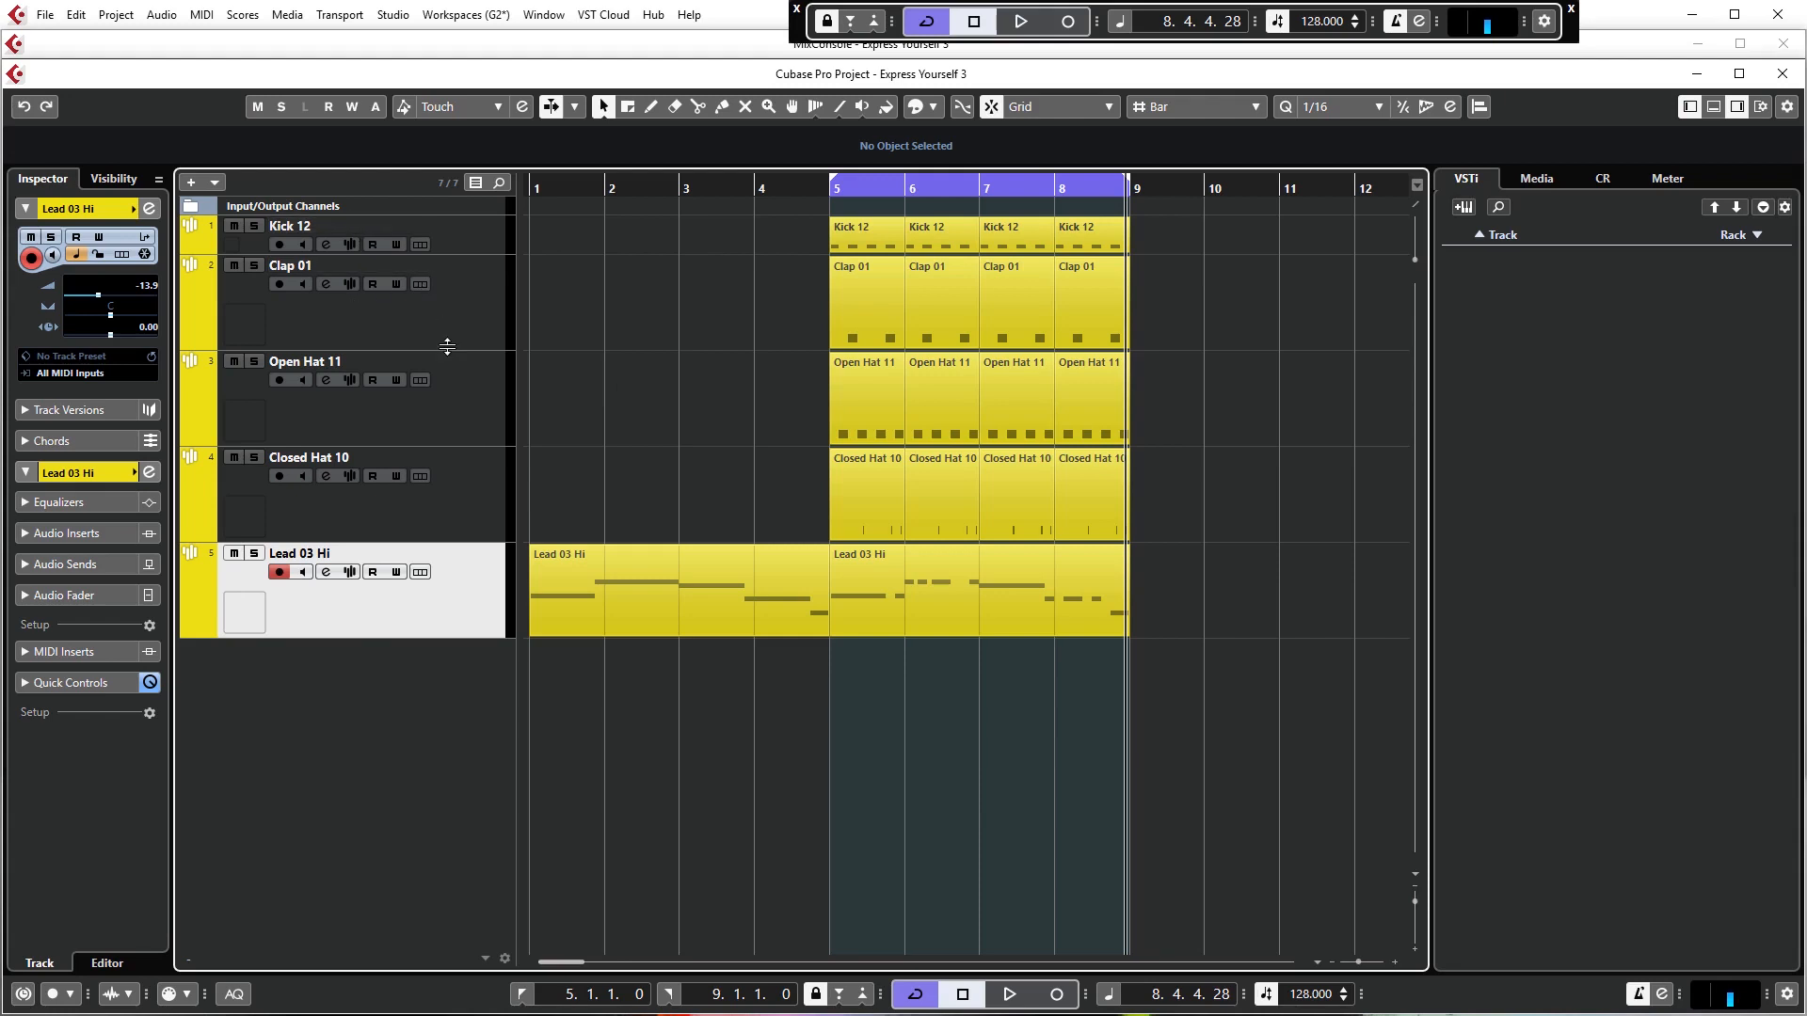
pyautogui.moveTo(447, 346); pyautogui.dragTo(447, 292)
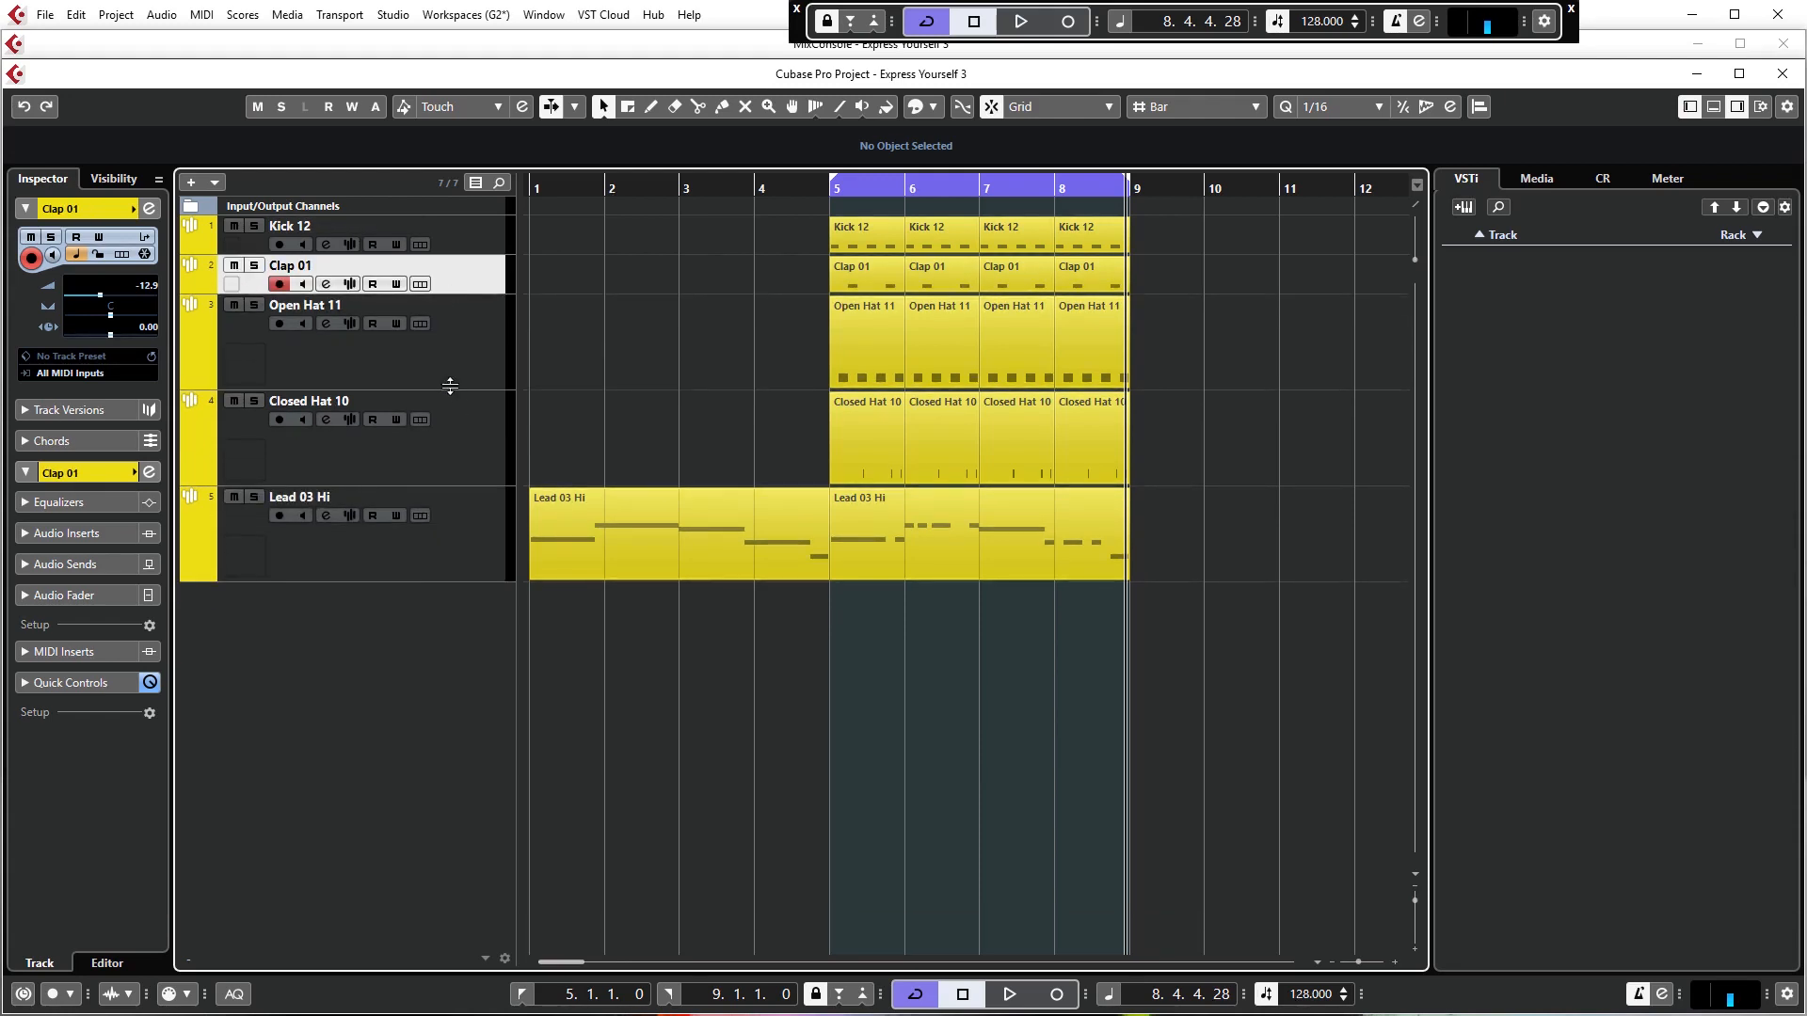
pyautogui.moveTo(450, 386); pyautogui.dragTo(449, 334)
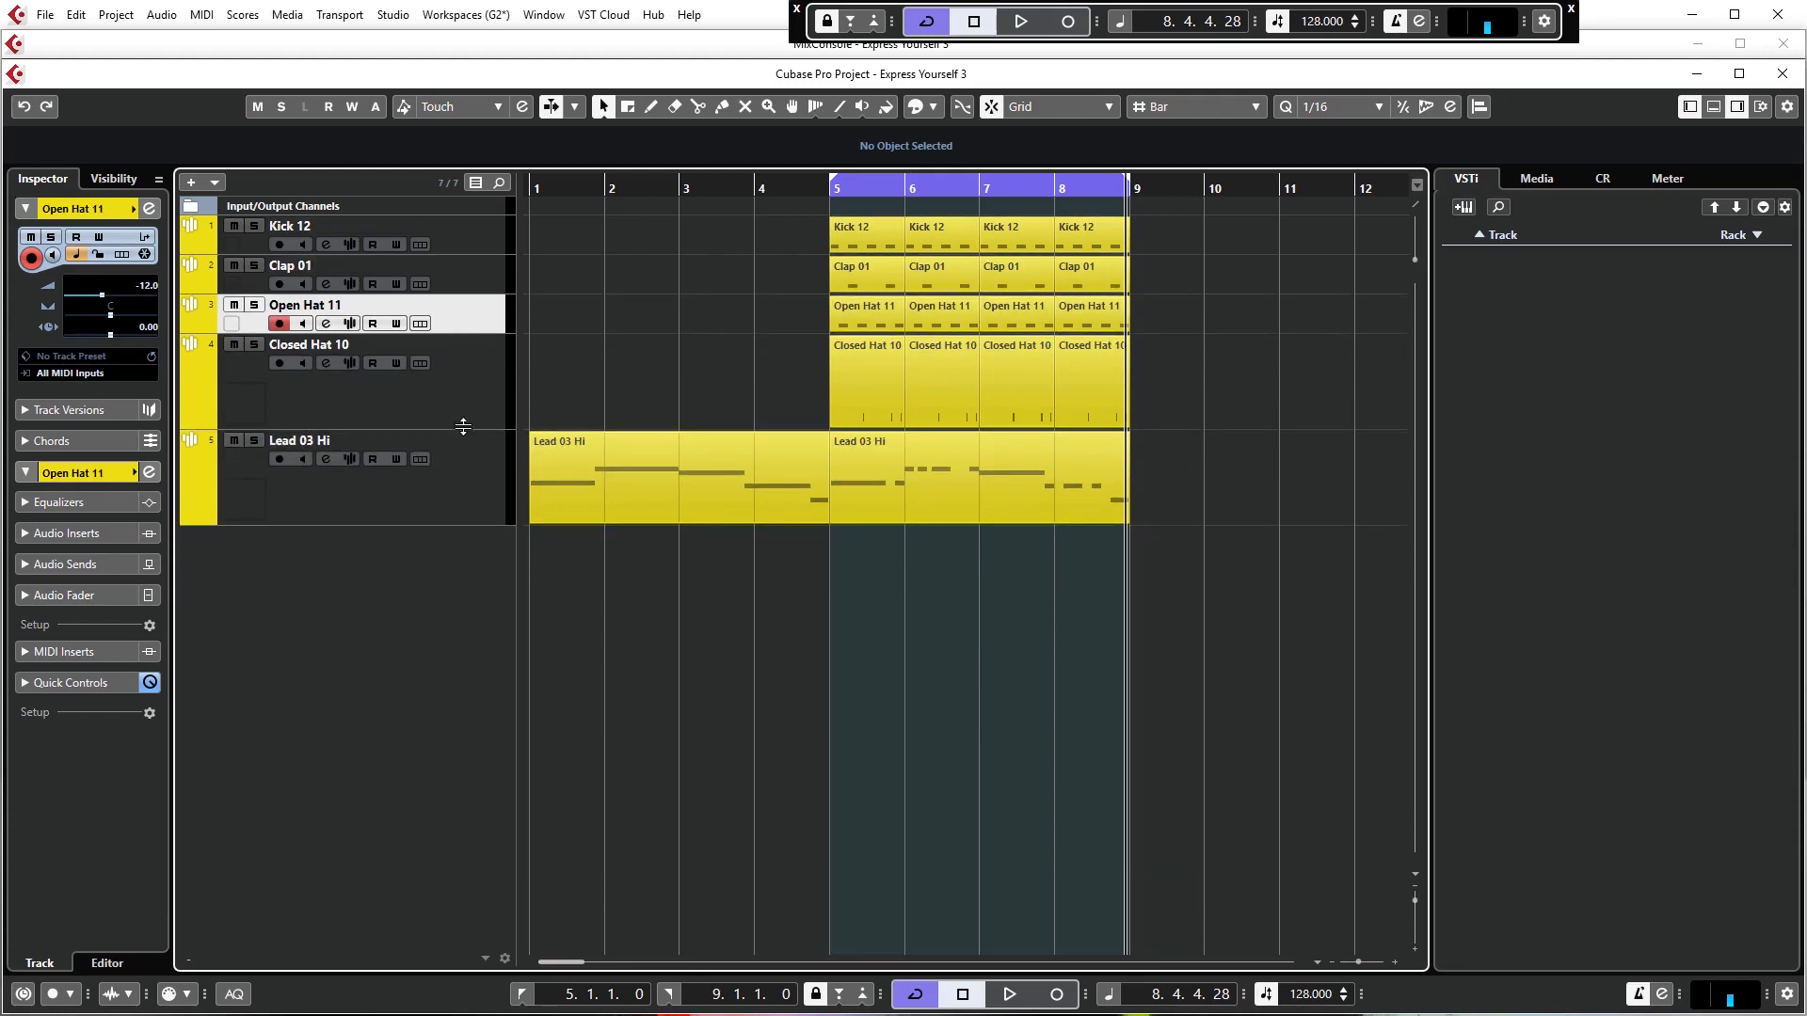
pyautogui.moveTo(463, 429); pyautogui.dragTo(465, 374)
# Colorize the Lead 03 Hi track violet-blue and close the color palette
pyautogui.click(459, 447)
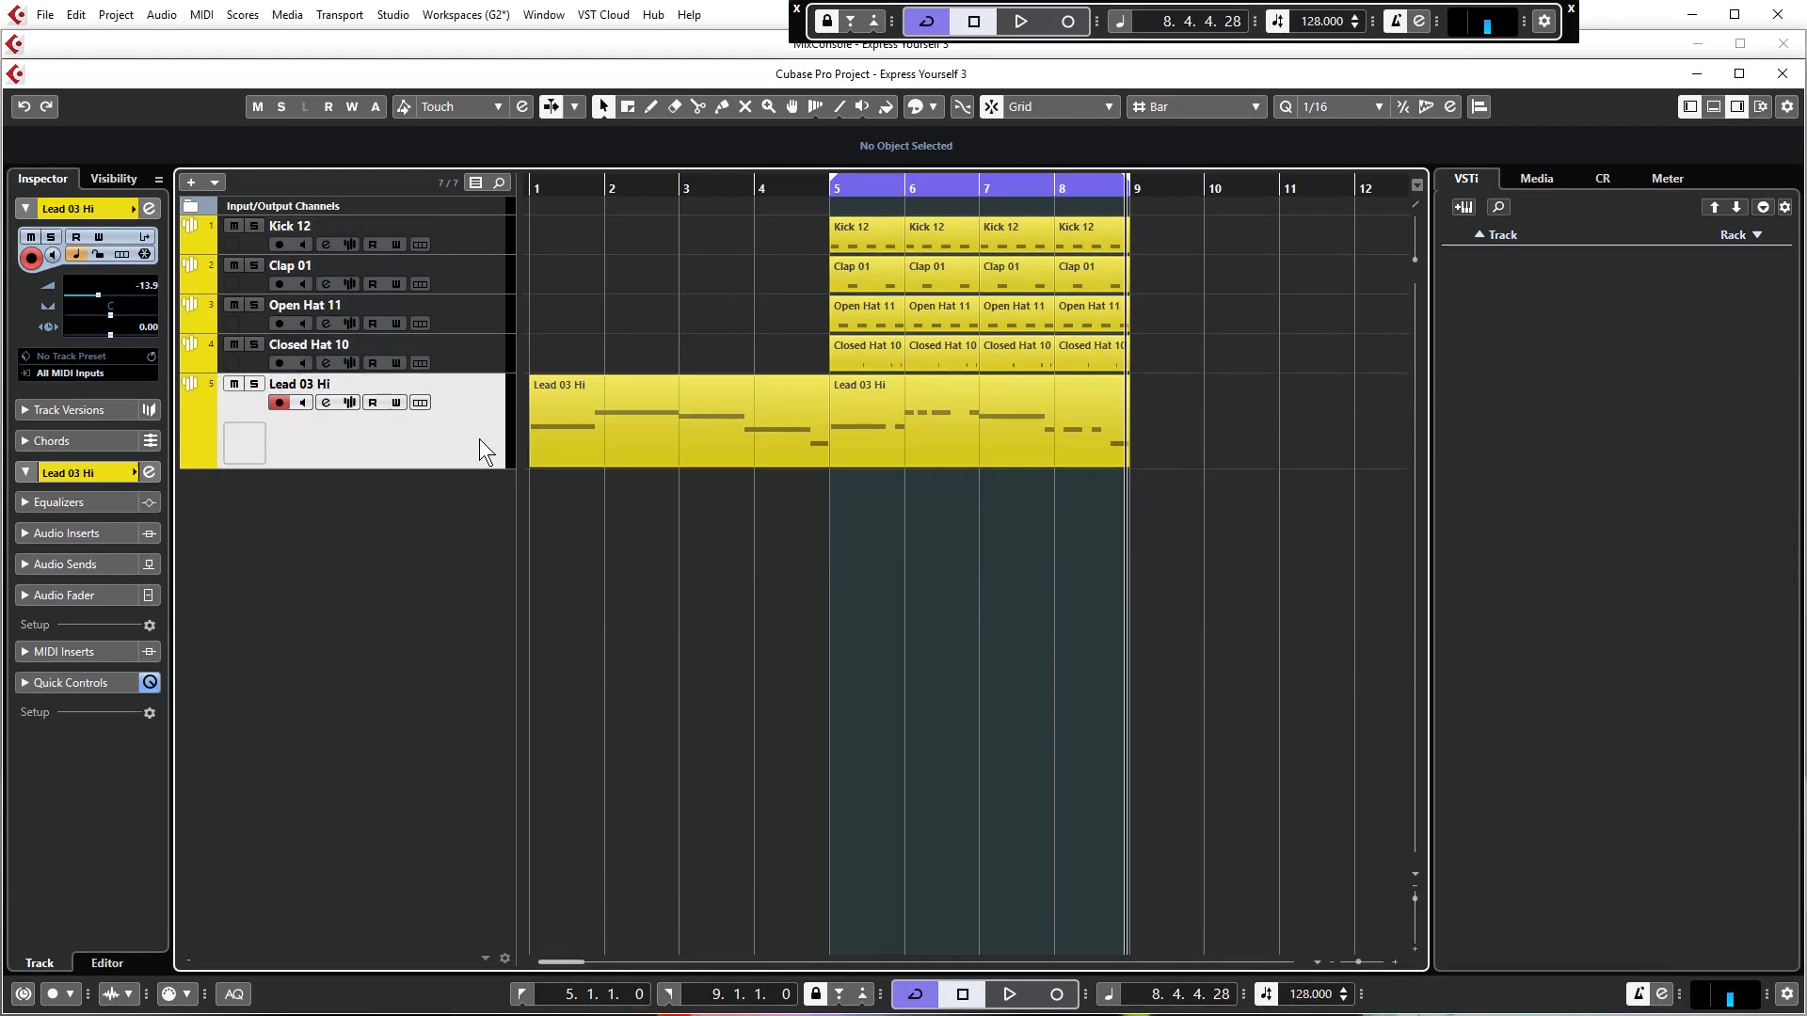
pyautogui.click(120, 15)
pyautogui.click(139, 66)
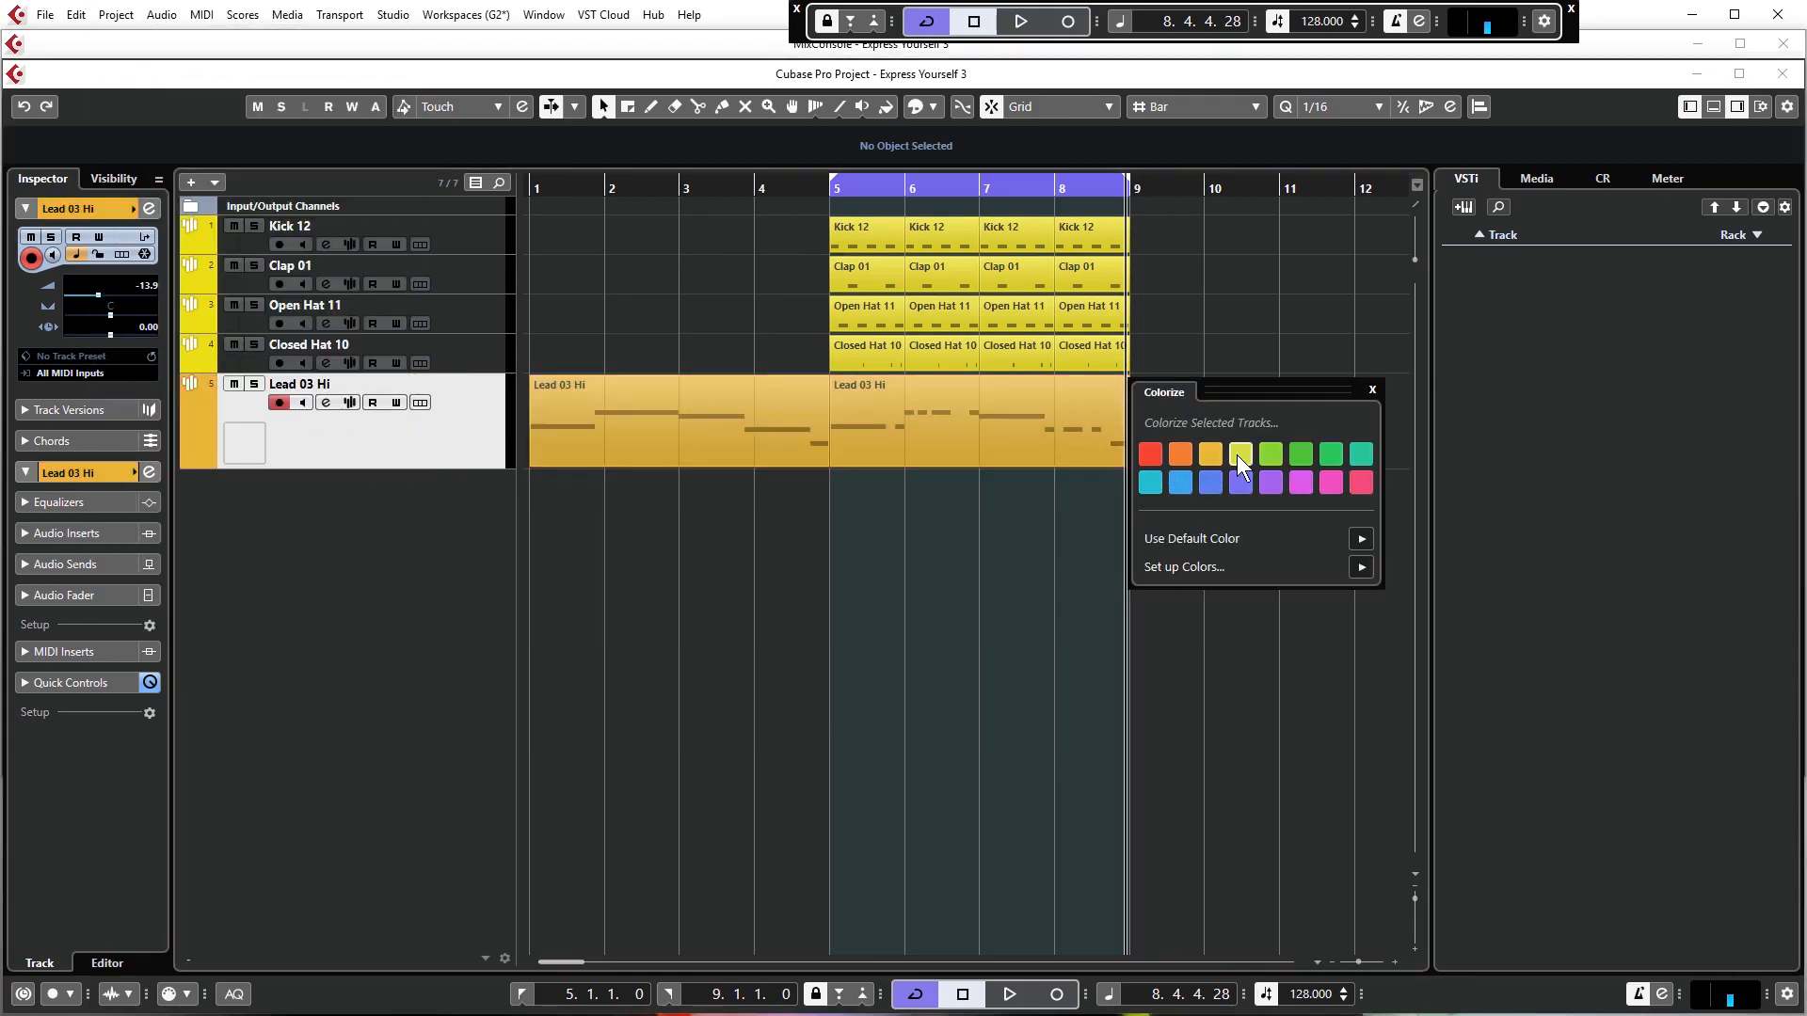
pyautogui.click(1240, 482)
pyautogui.click(1372, 389)
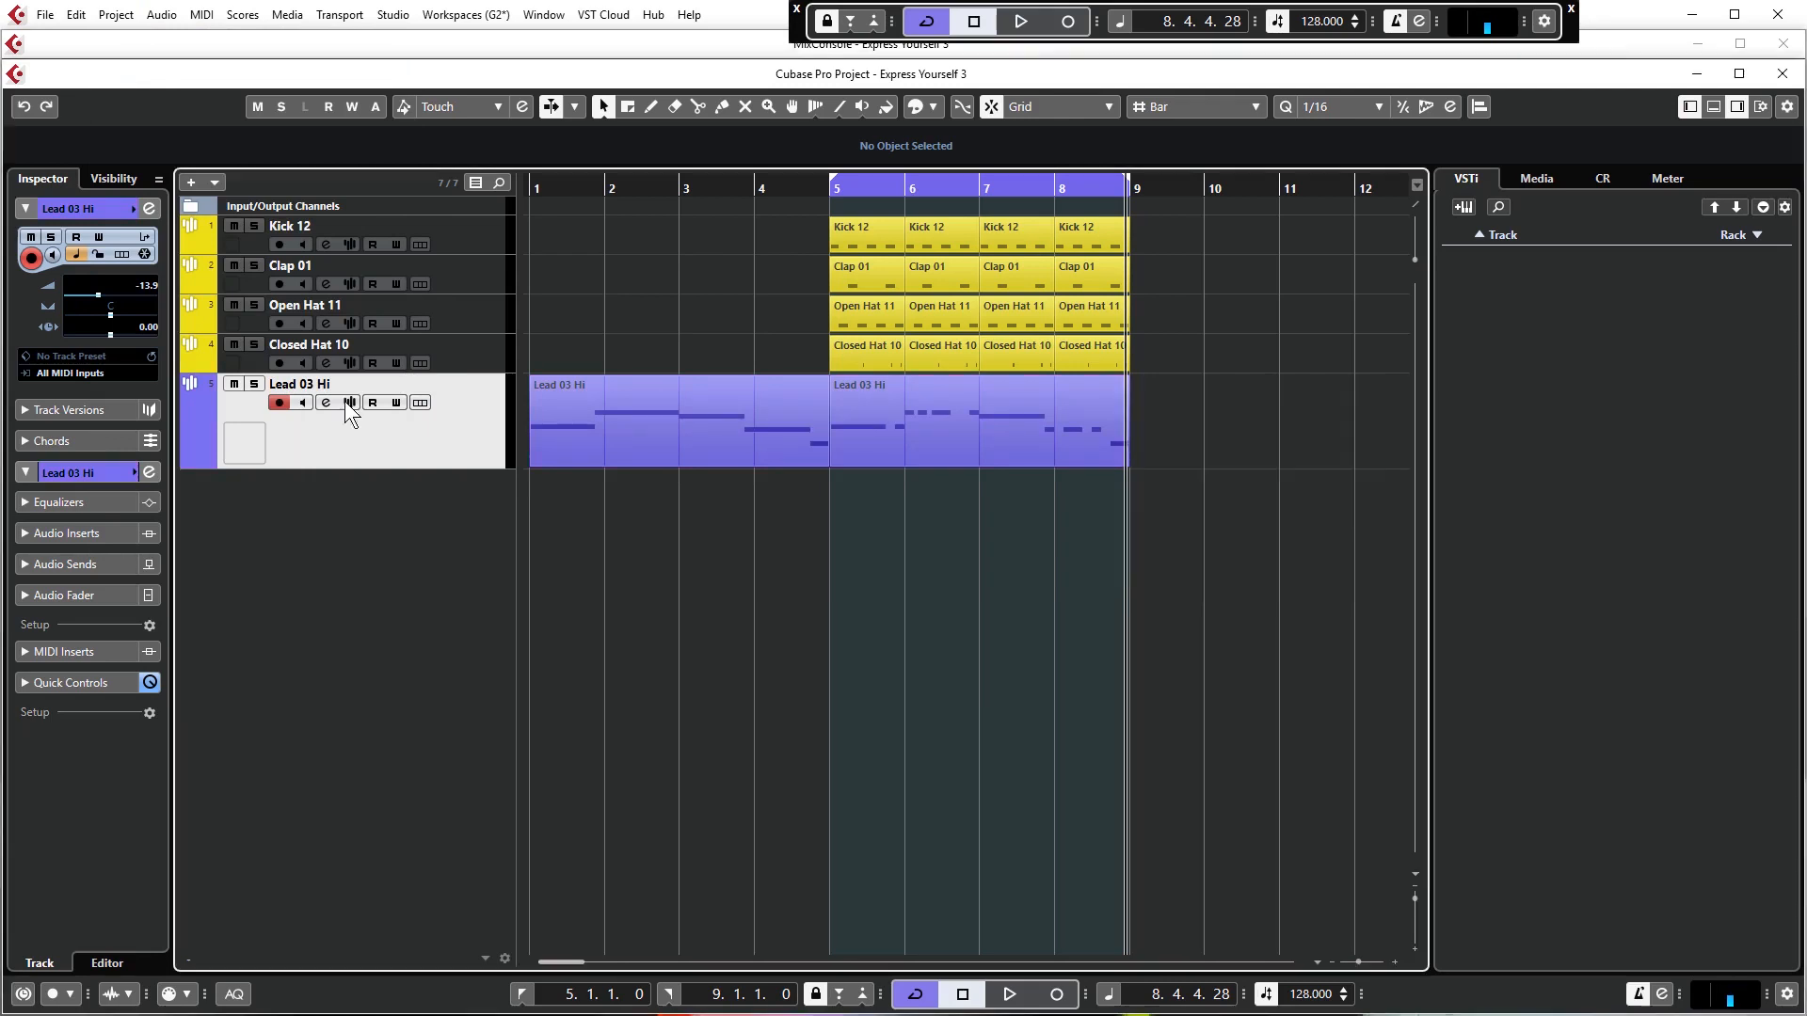
# Try light green as the Lead 03 Hi track color and settle on pink-red
pyautogui.click(209, 418)
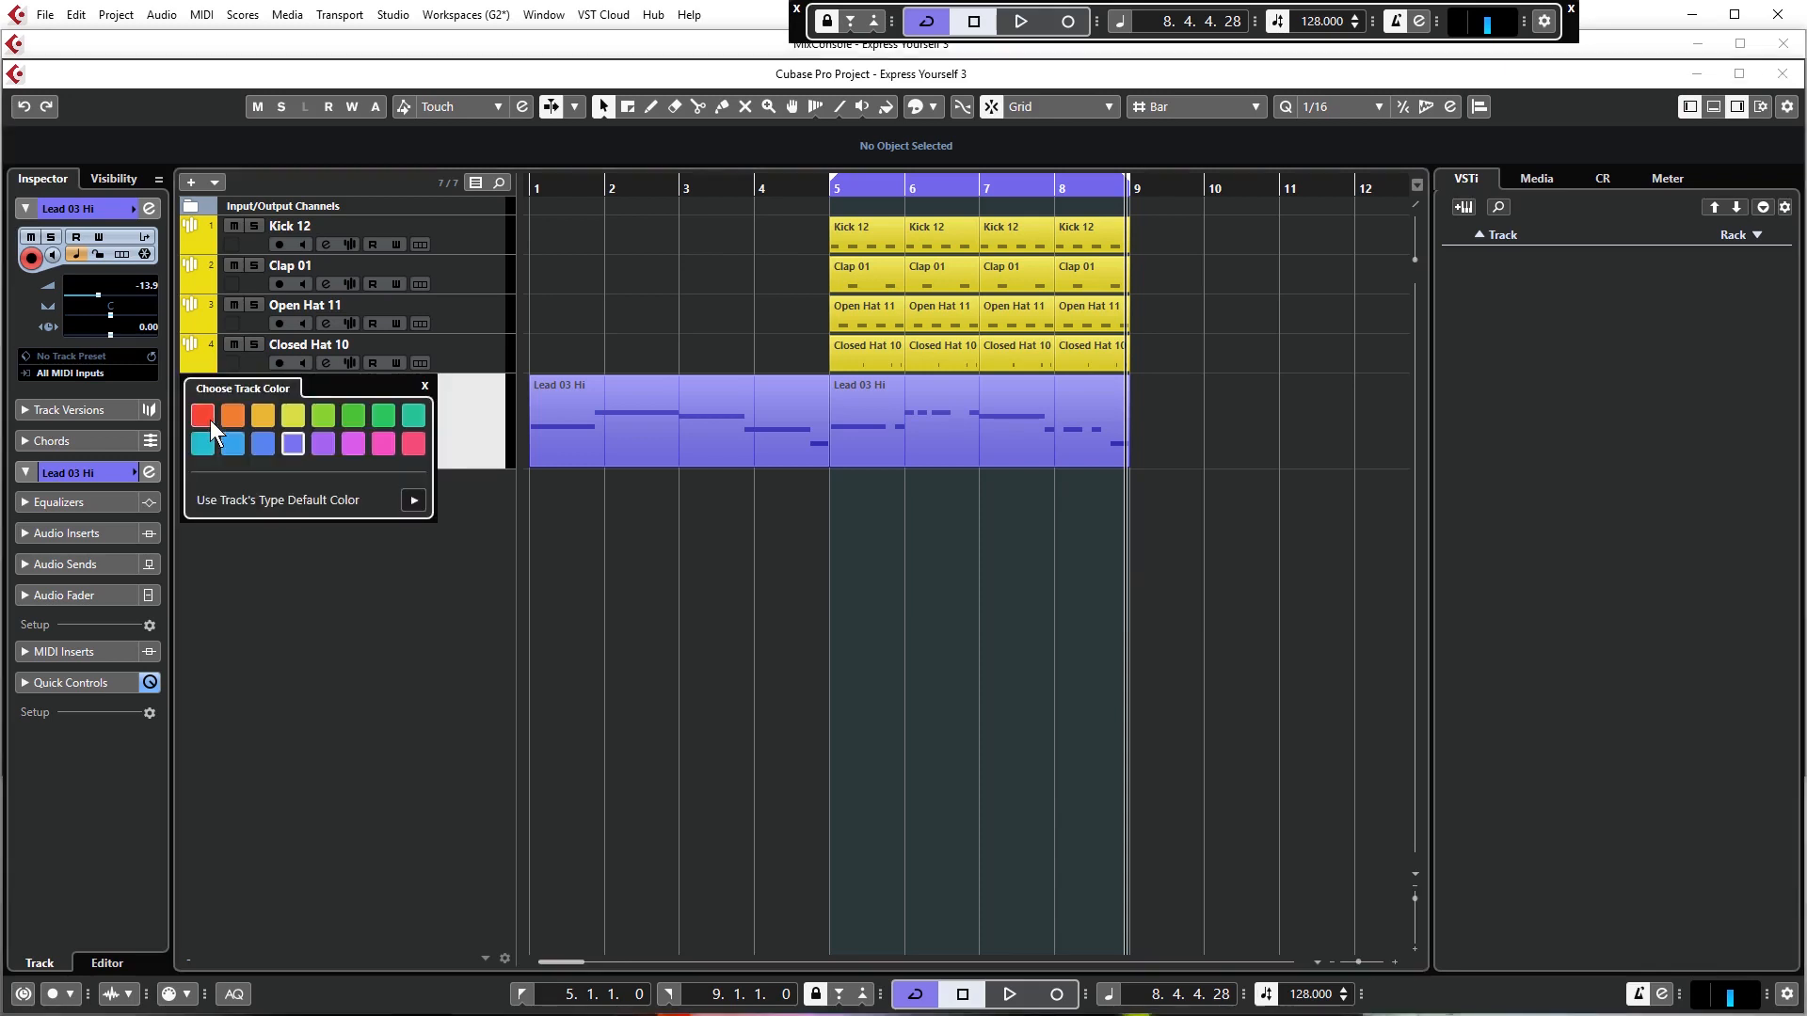
pyautogui.click(324, 416)
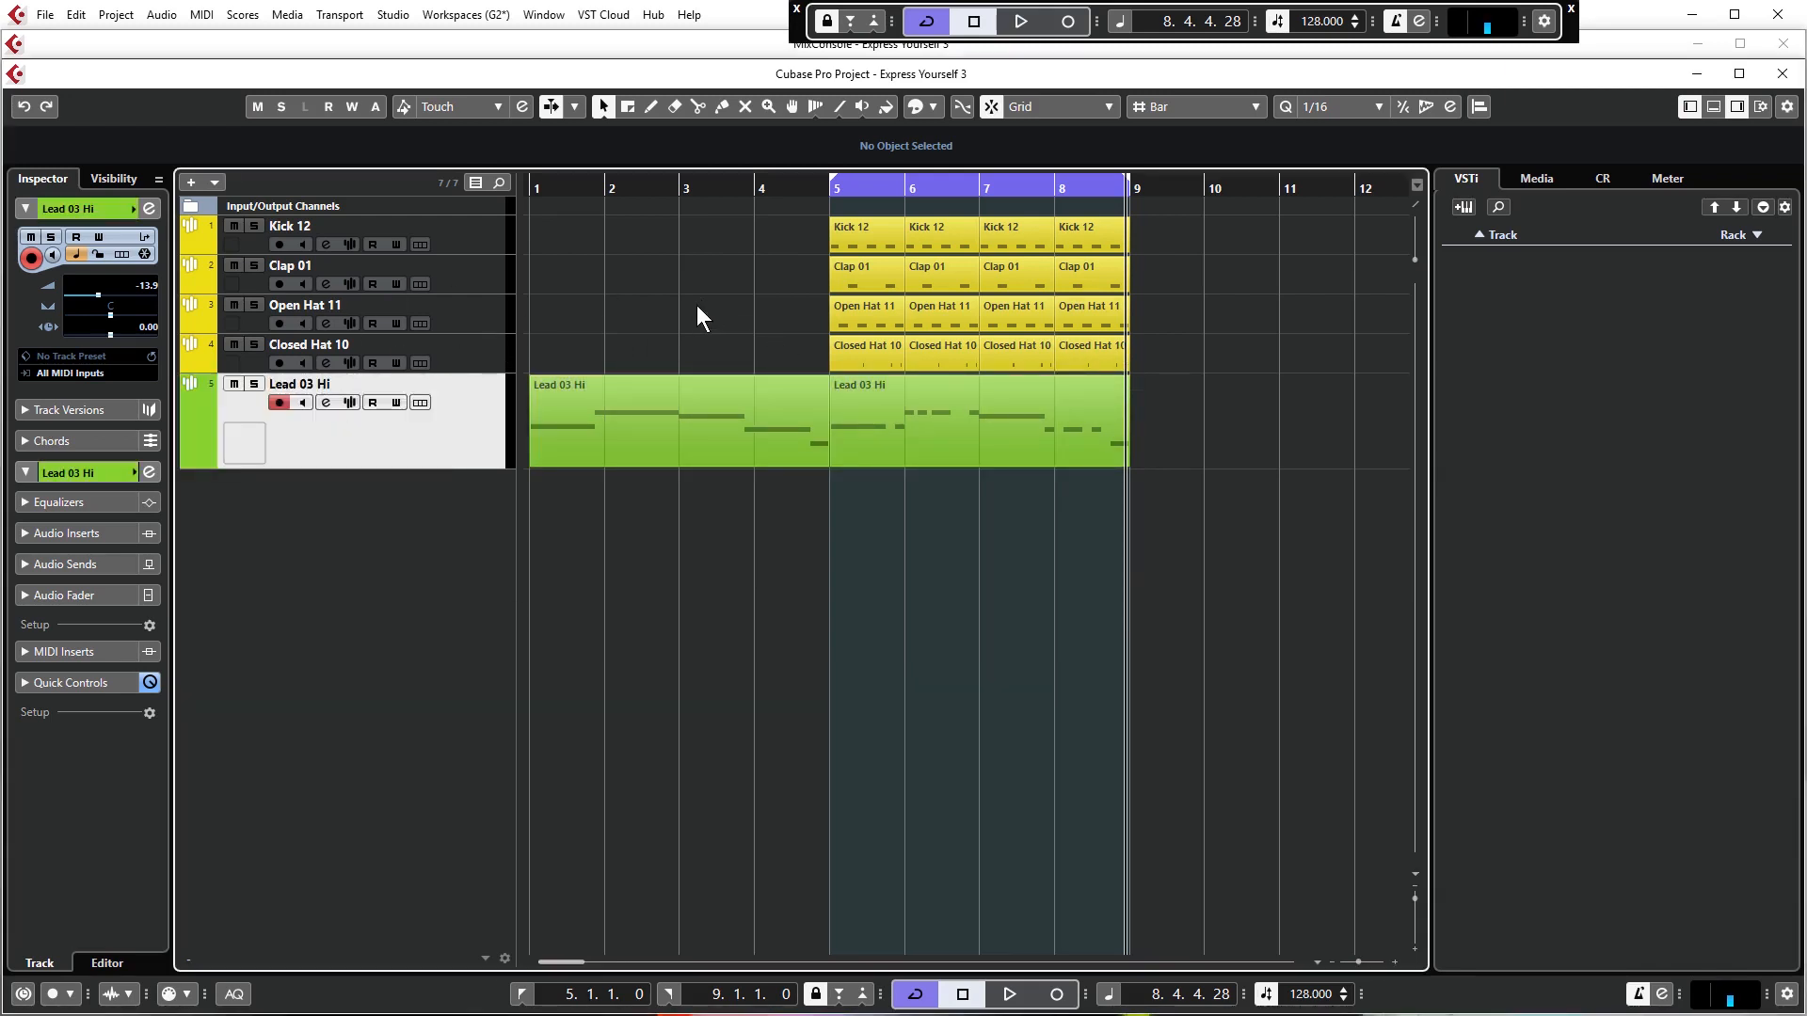
pyautogui.click(205, 428)
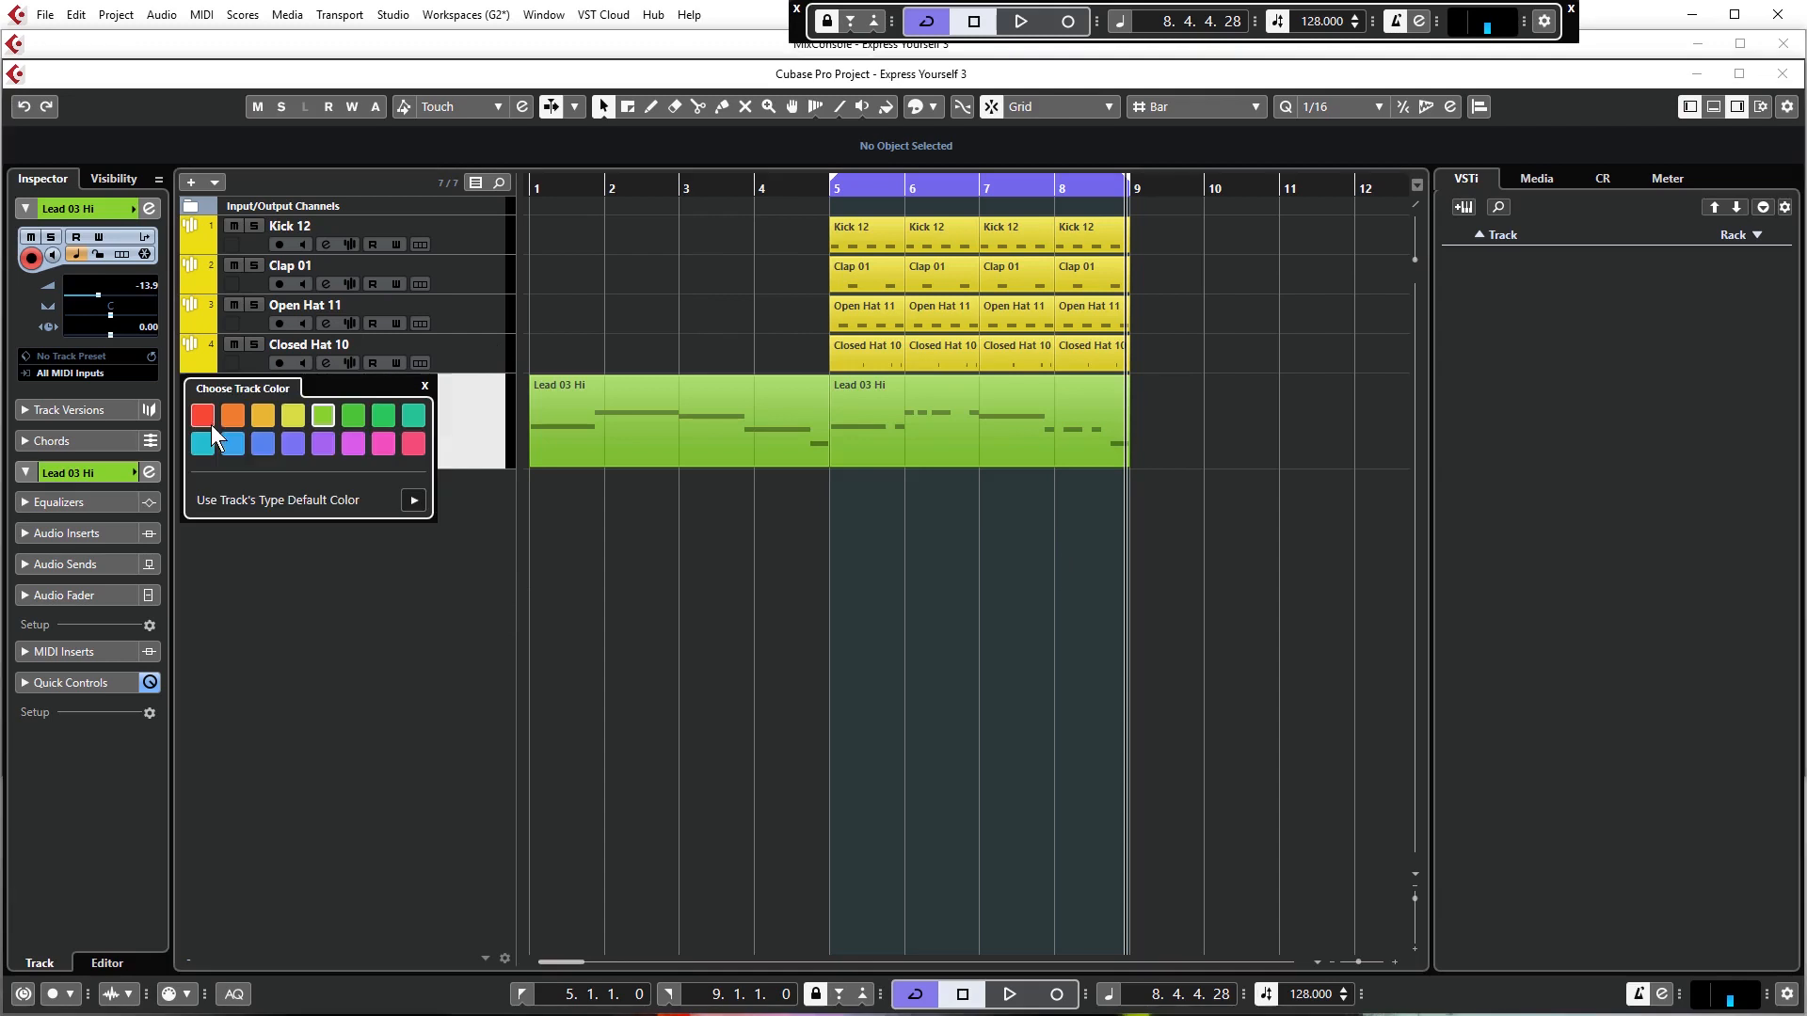
pyautogui.click(414, 443)
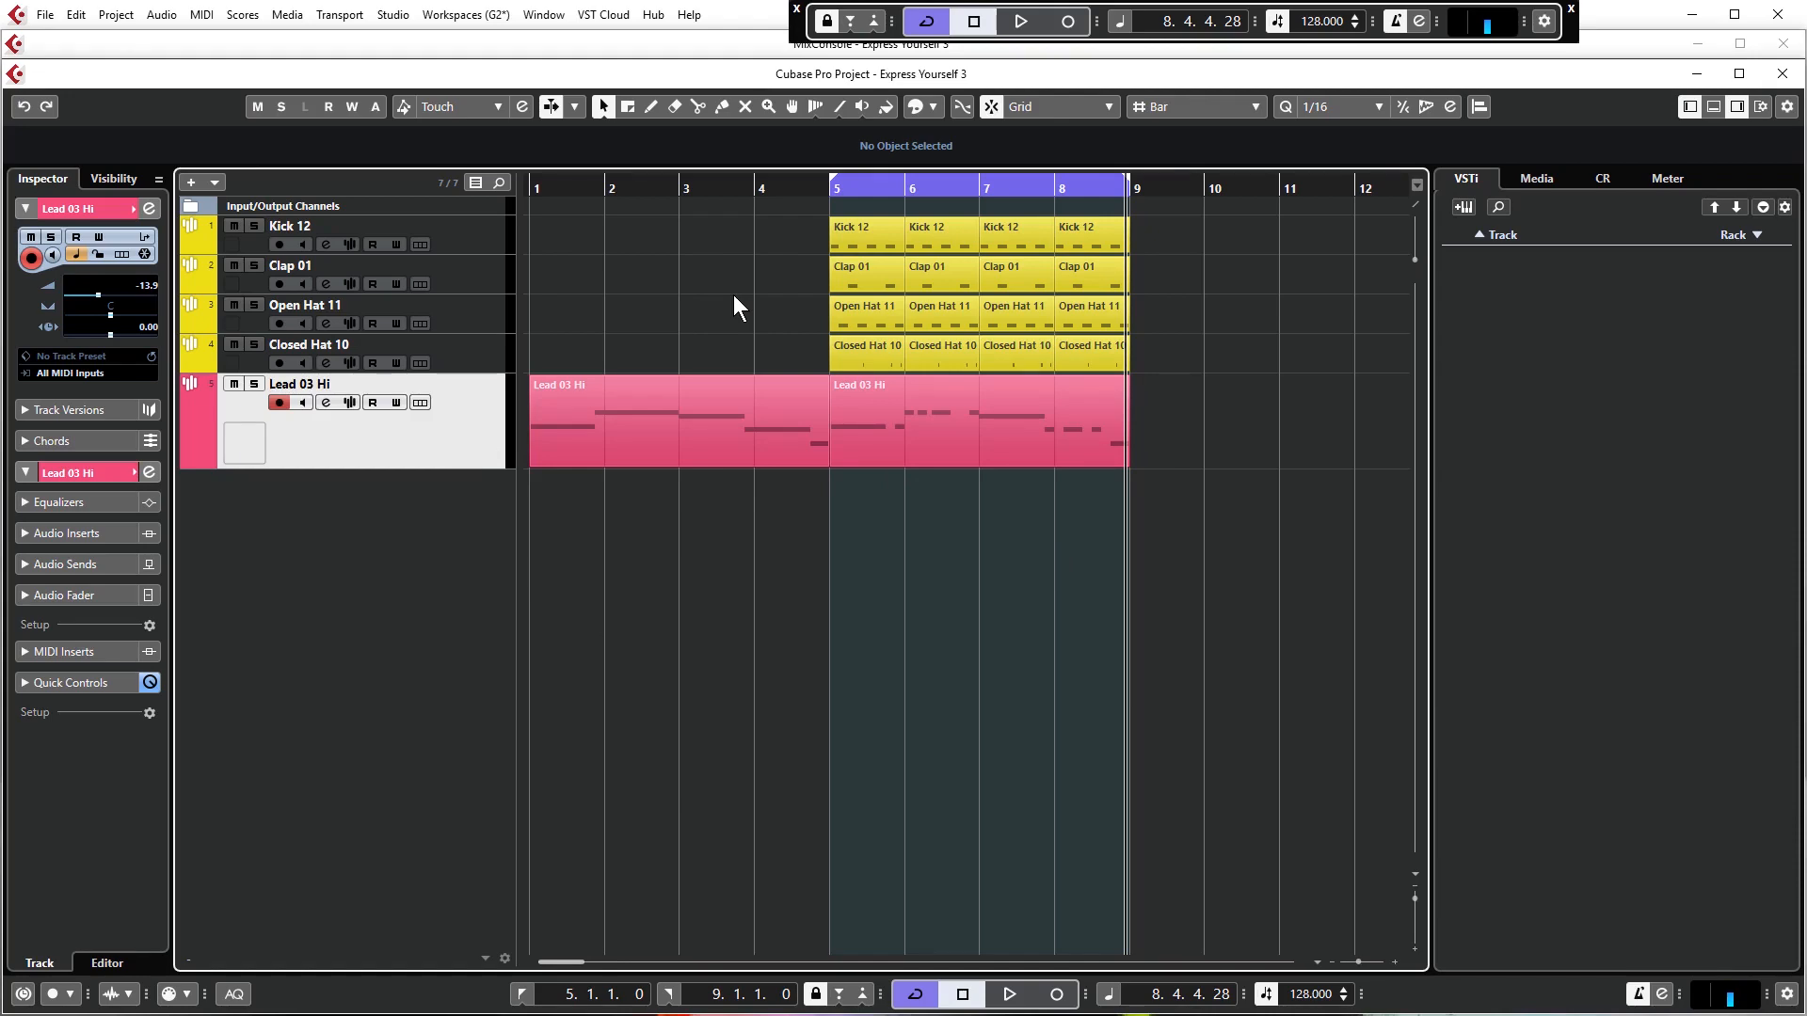
# Review the notes of the bar 5 Lead 03 Hi part in the Key Editor, close it and deselect the part
pyautogui.doubleClick(934, 437)
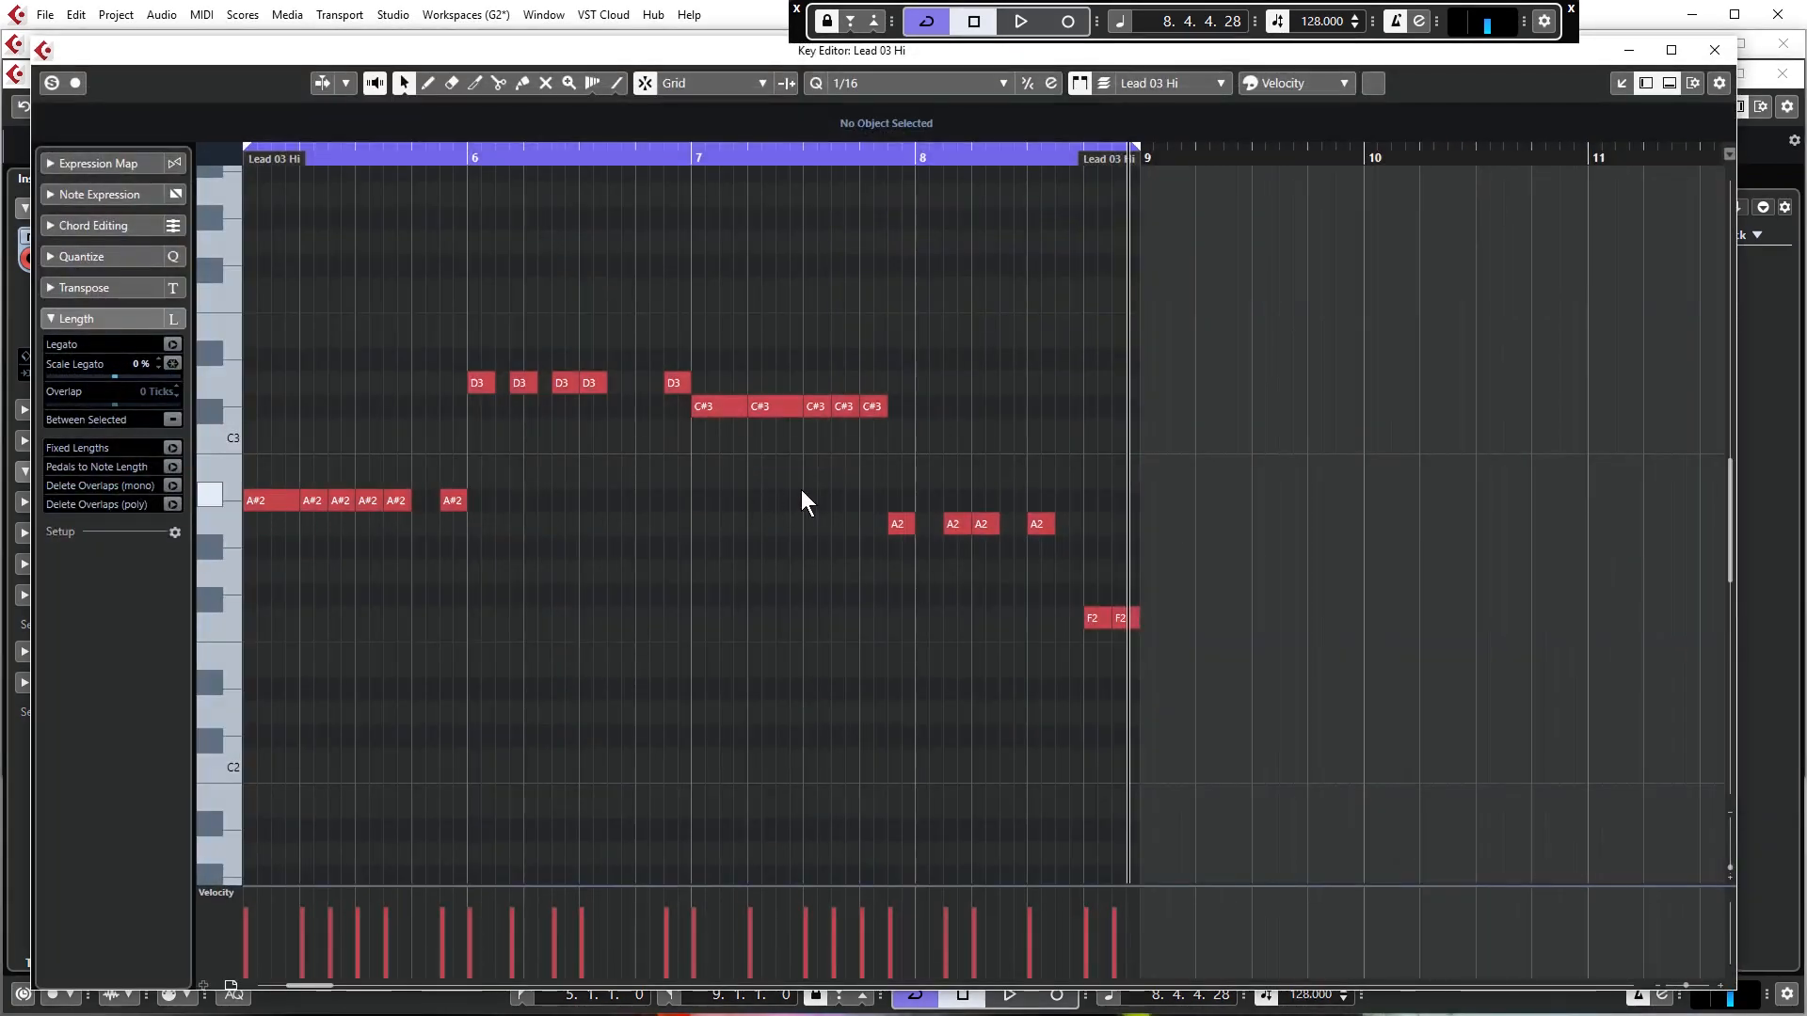
pyautogui.keyDown('ctrl'); pyautogui.scroll(-2, 800, 490); pyautogui.keyUp('ctrl')
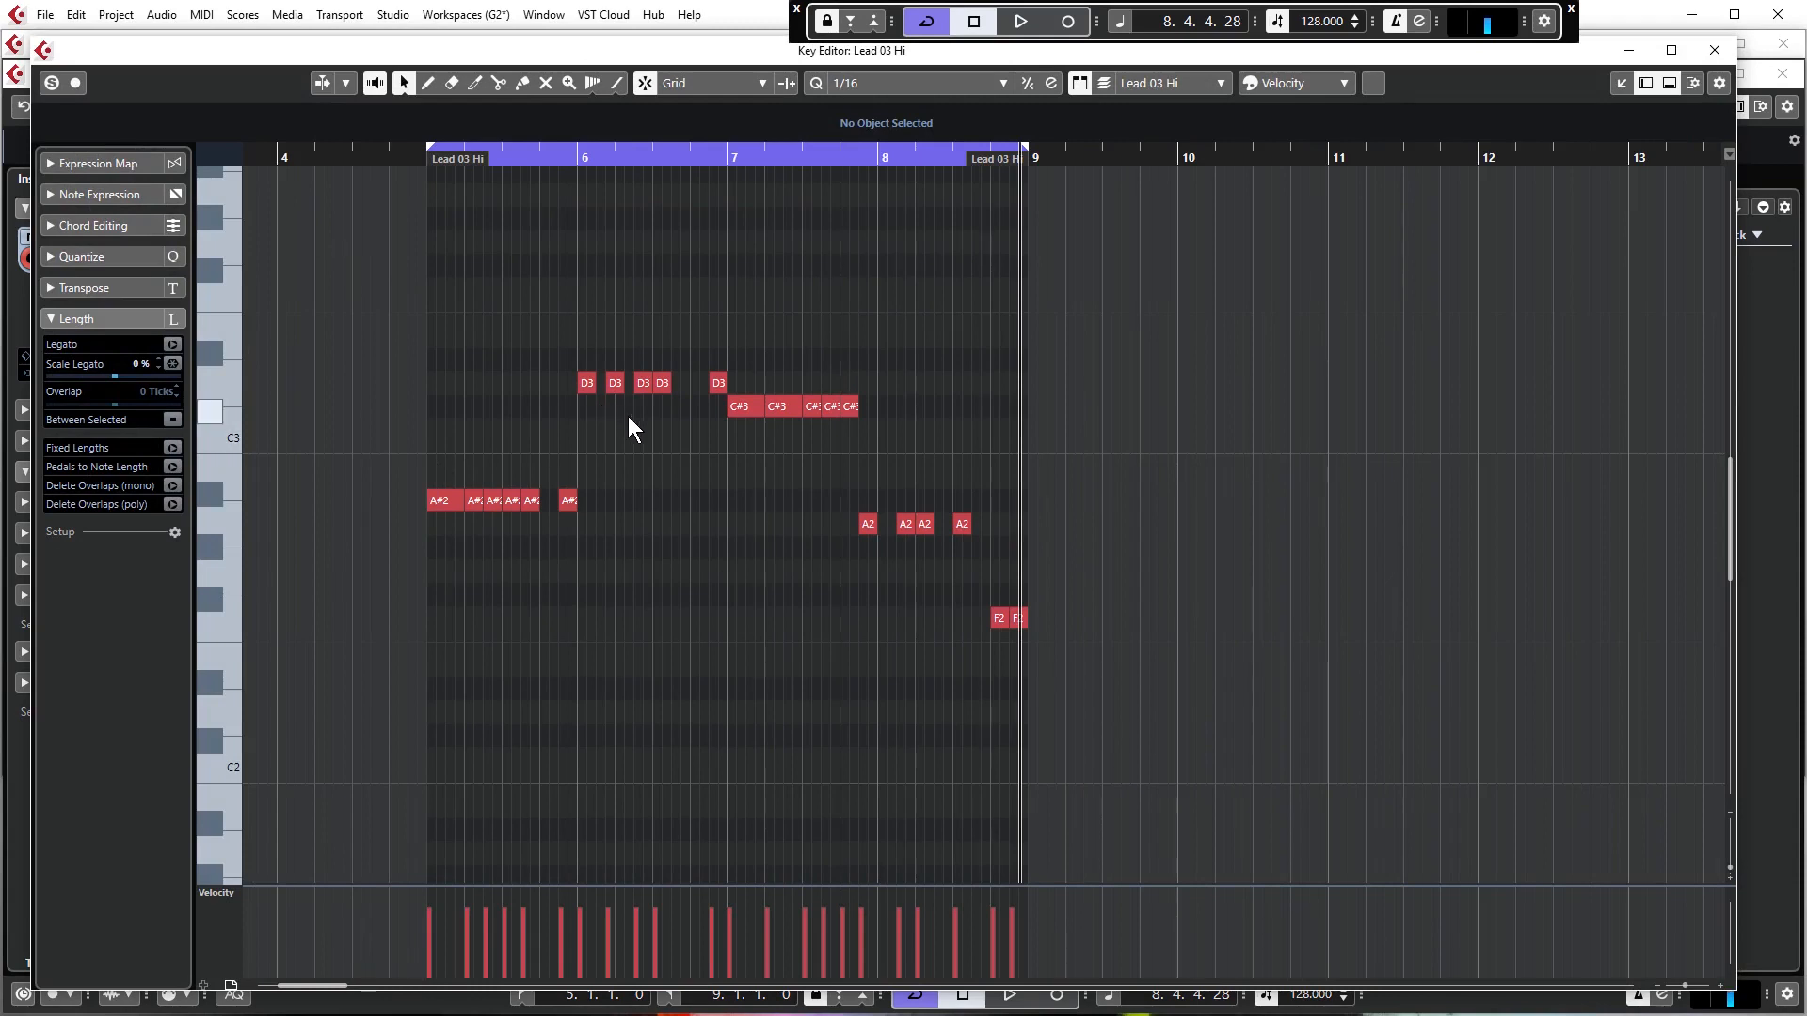
pyautogui.click(1715, 50)
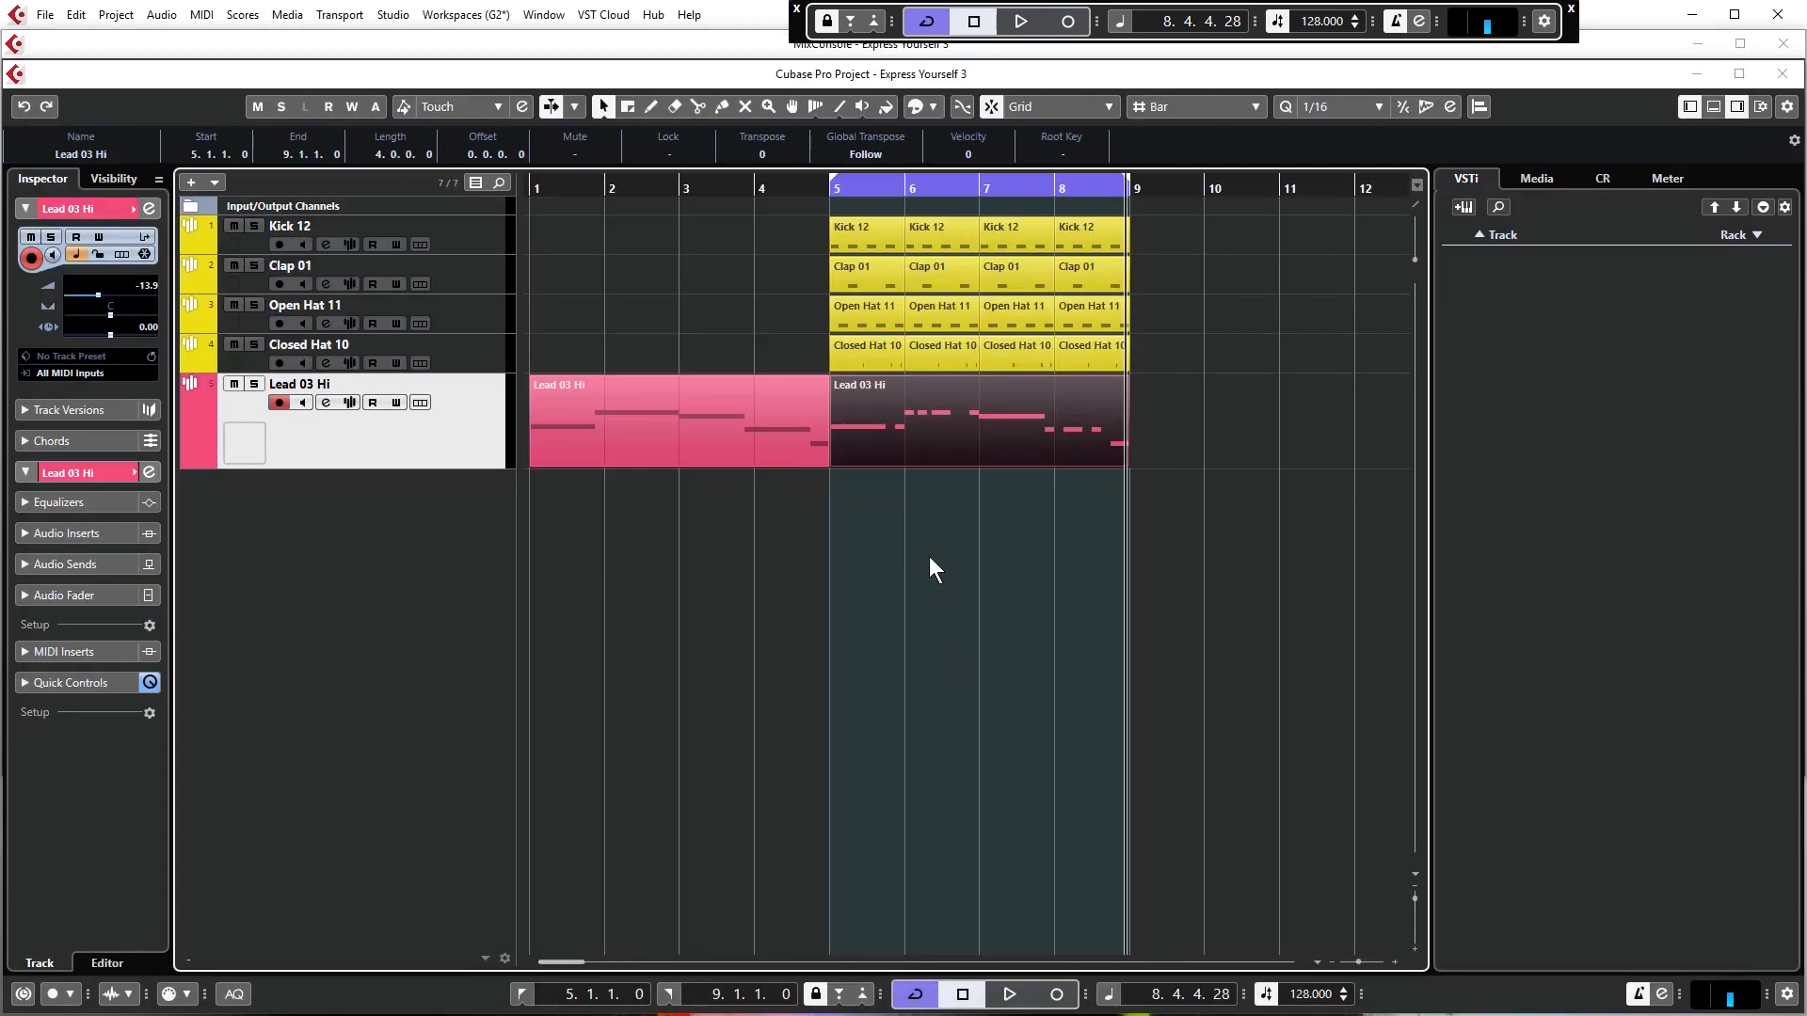
pyautogui.keyDown('ctrl'); pyautogui.scroll(3, 996, 444); pyautogui.keyUp('ctrl')
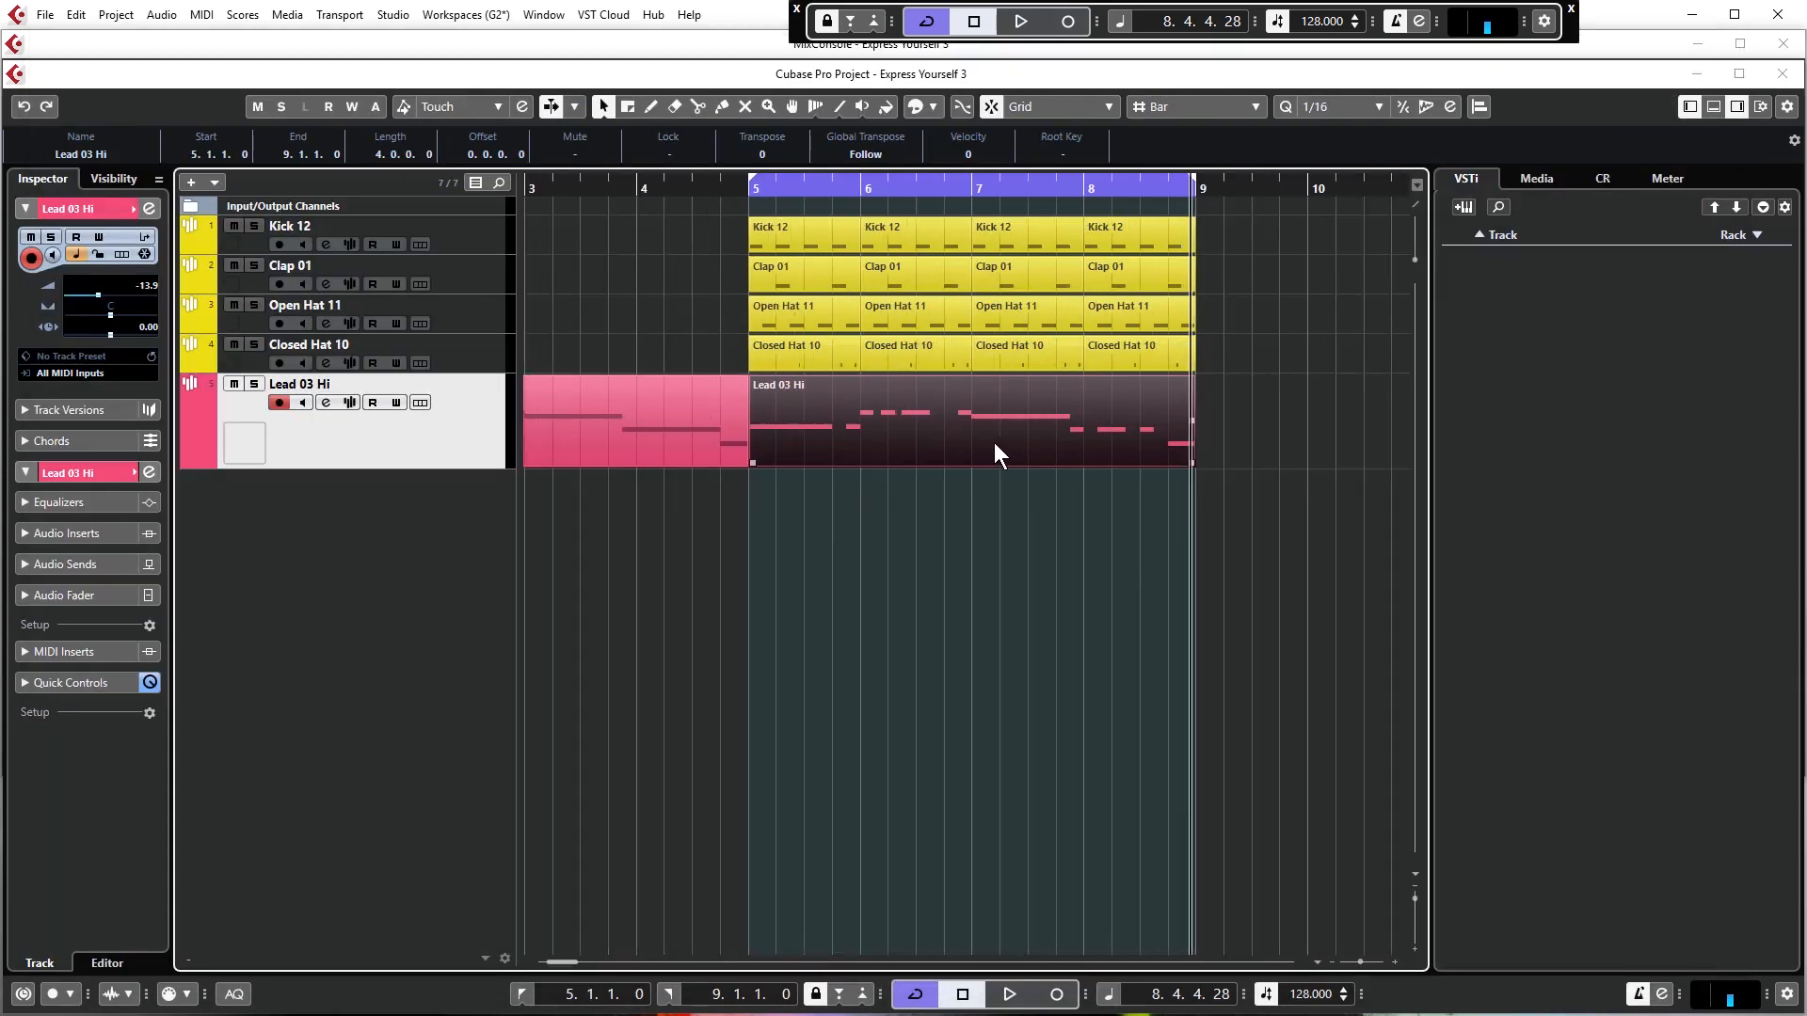
pyautogui.click(902, 494)
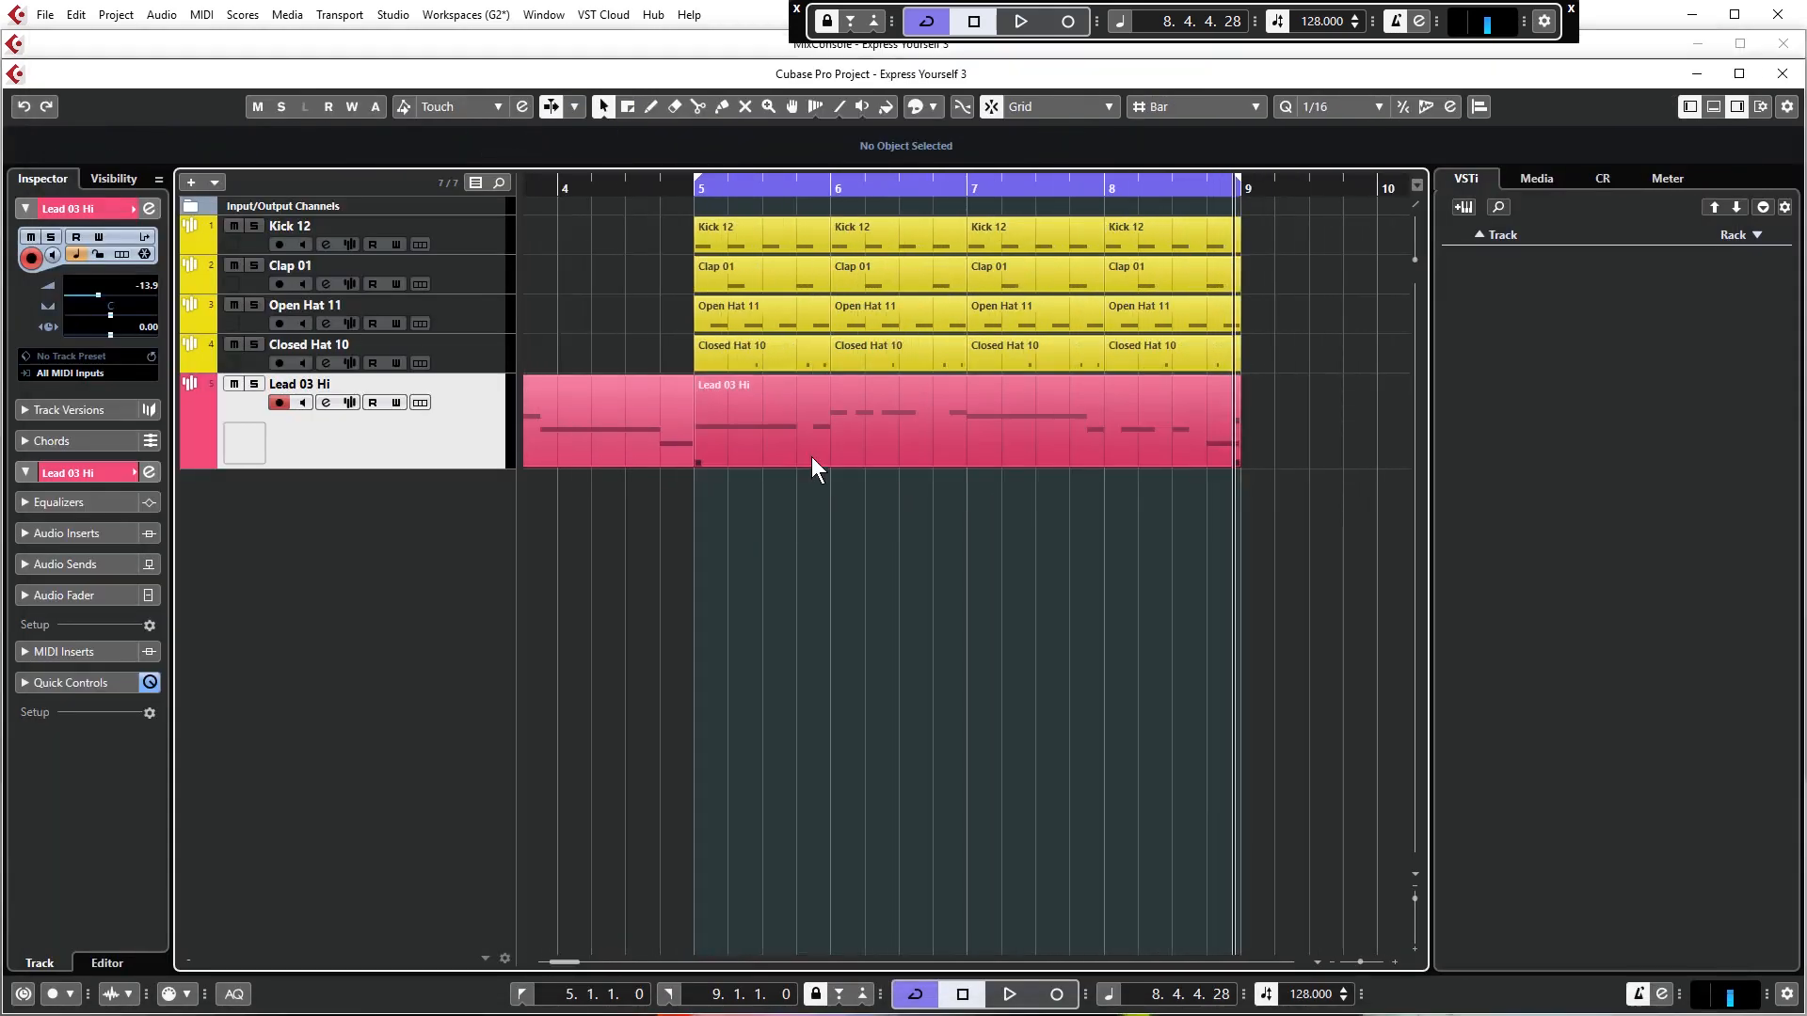